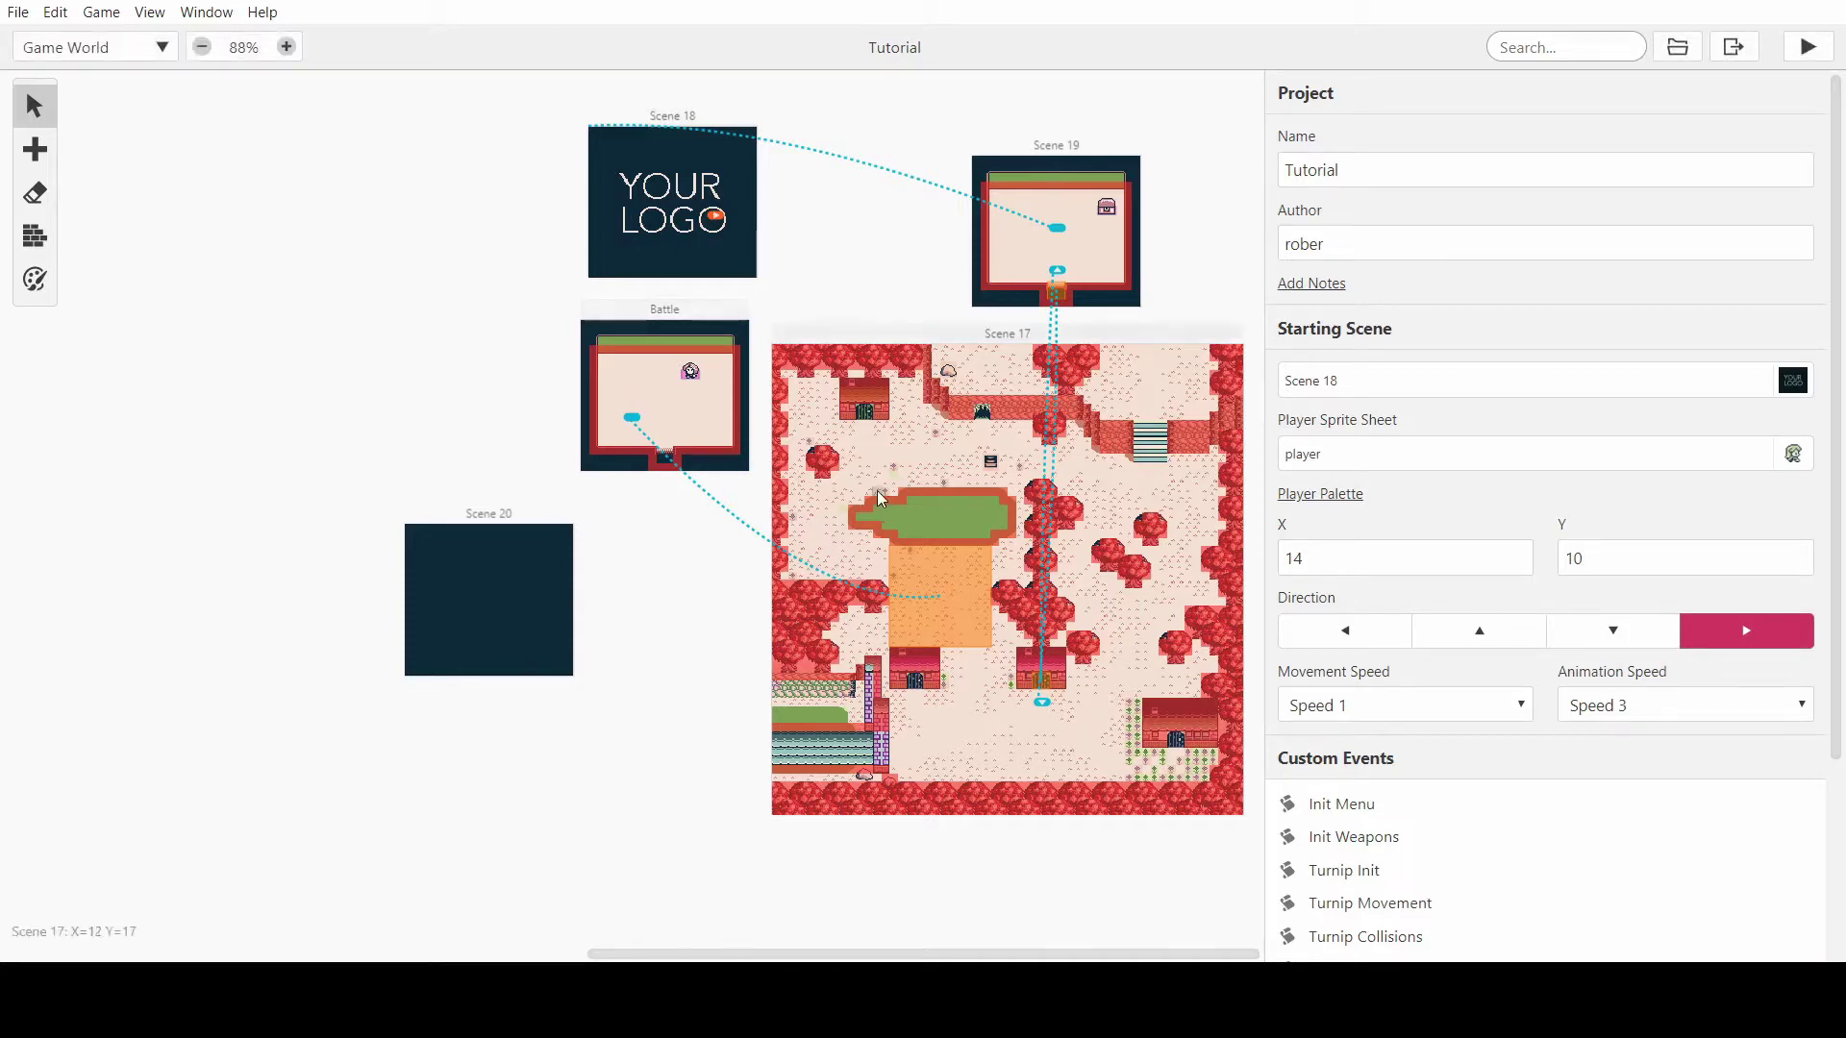
# - Add a Music: Play Track event at the end of Scene 18's script
pyautogui.click(683, 239)
pyautogui.scroll(-15, 1401, 817)
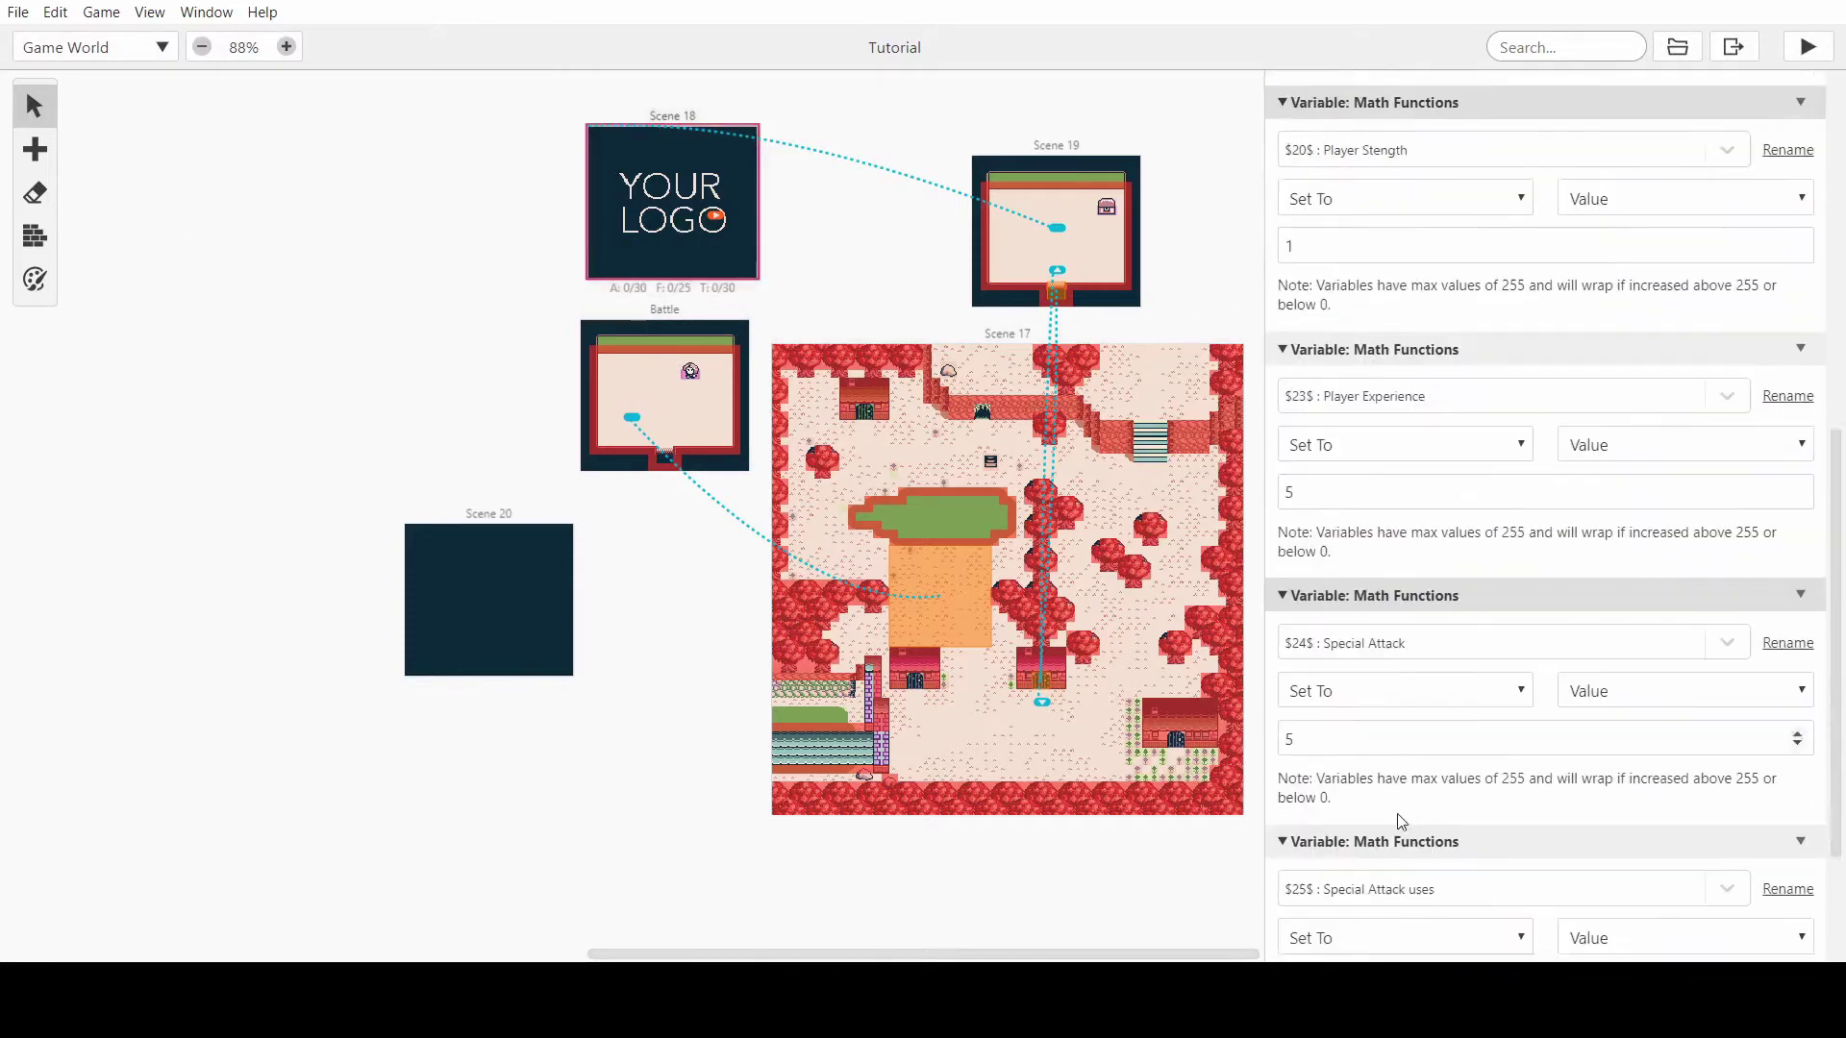
pyautogui.click(1327, 935)
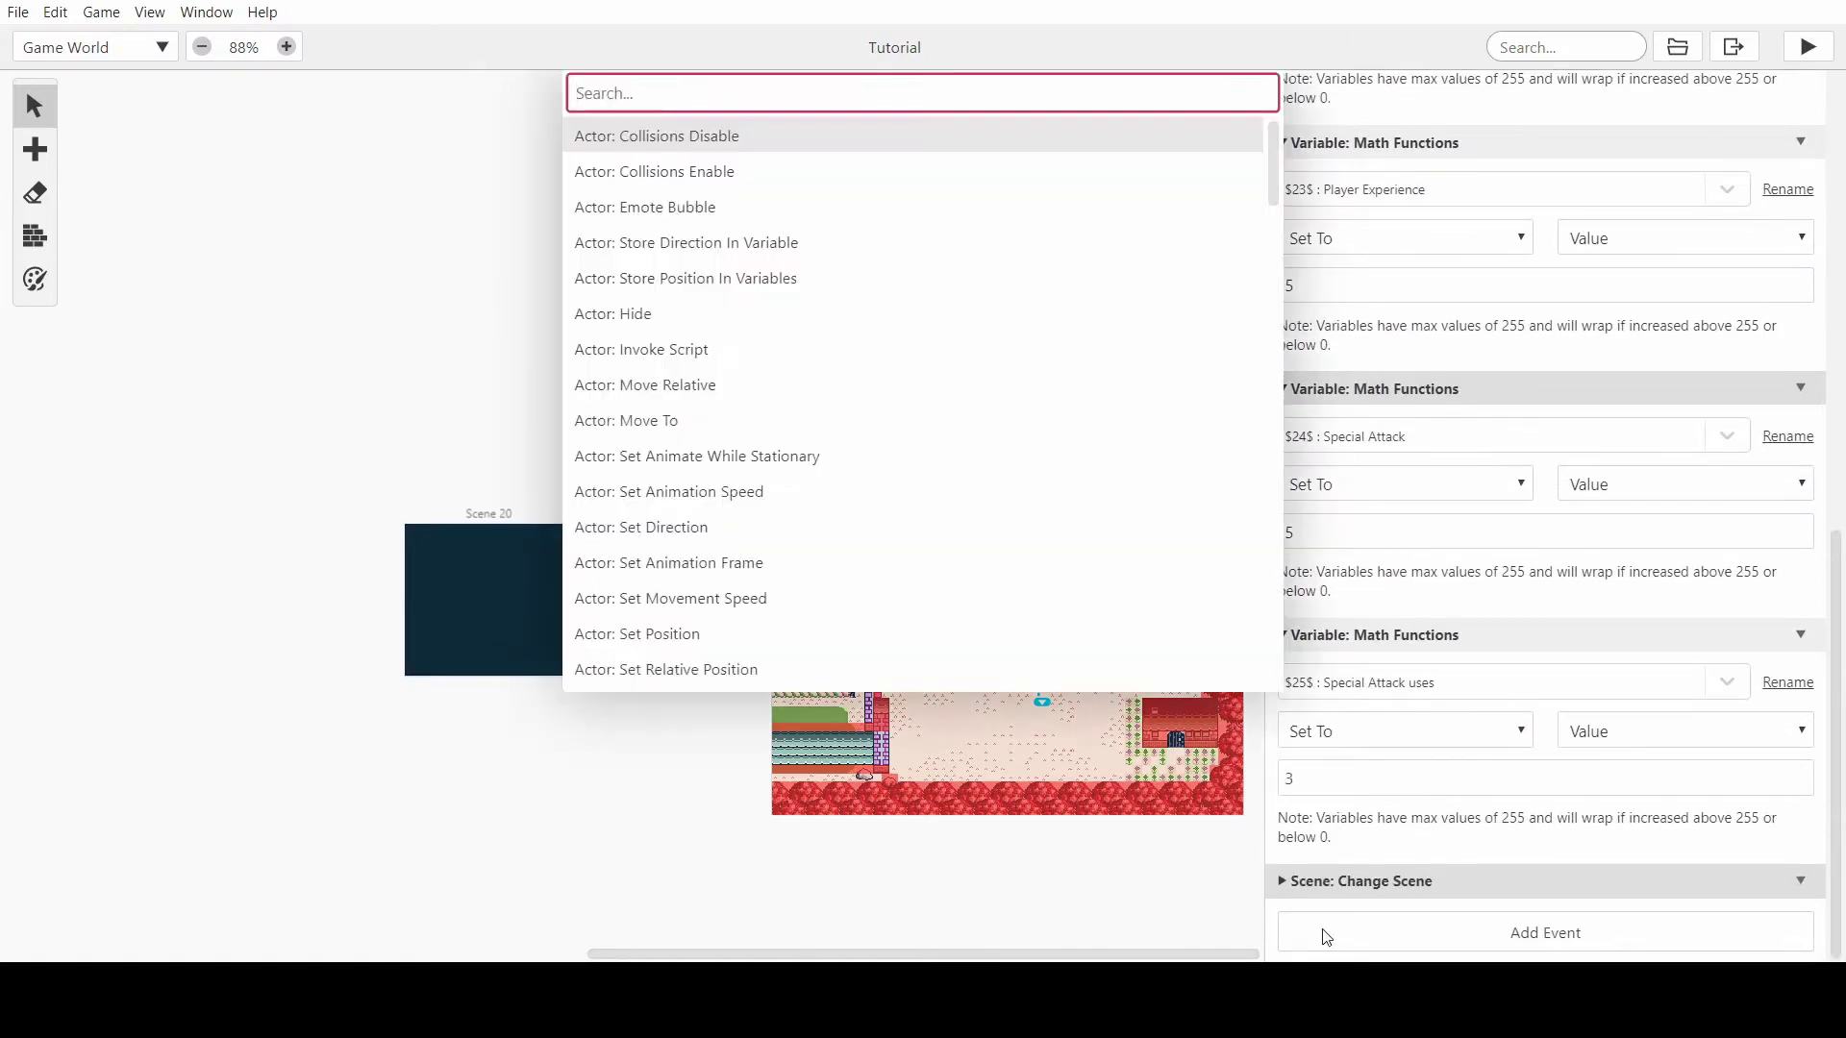
pyautogui.write('pl')
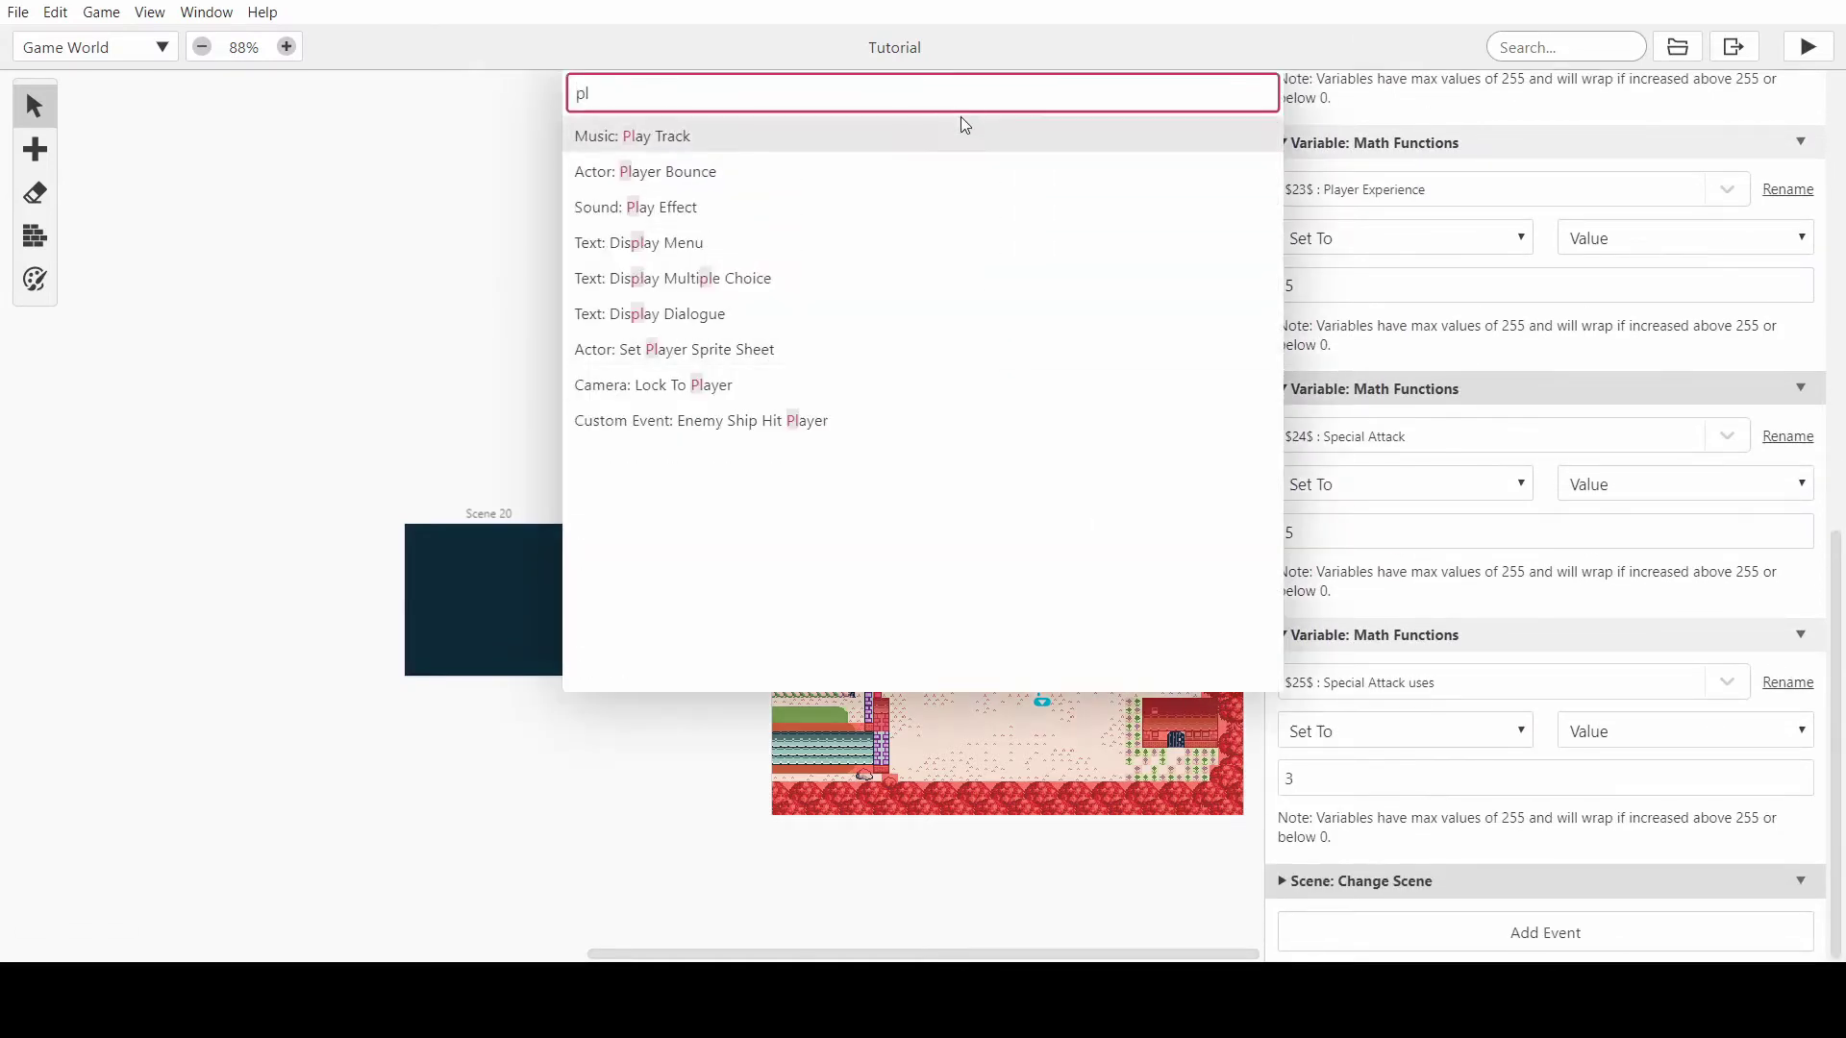
pyautogui.click(955, 136)
# - Look through the music tracks offered by the new Play Track event and toggle its Loop option
pyautogui.scroll(-2, 1401, 855)
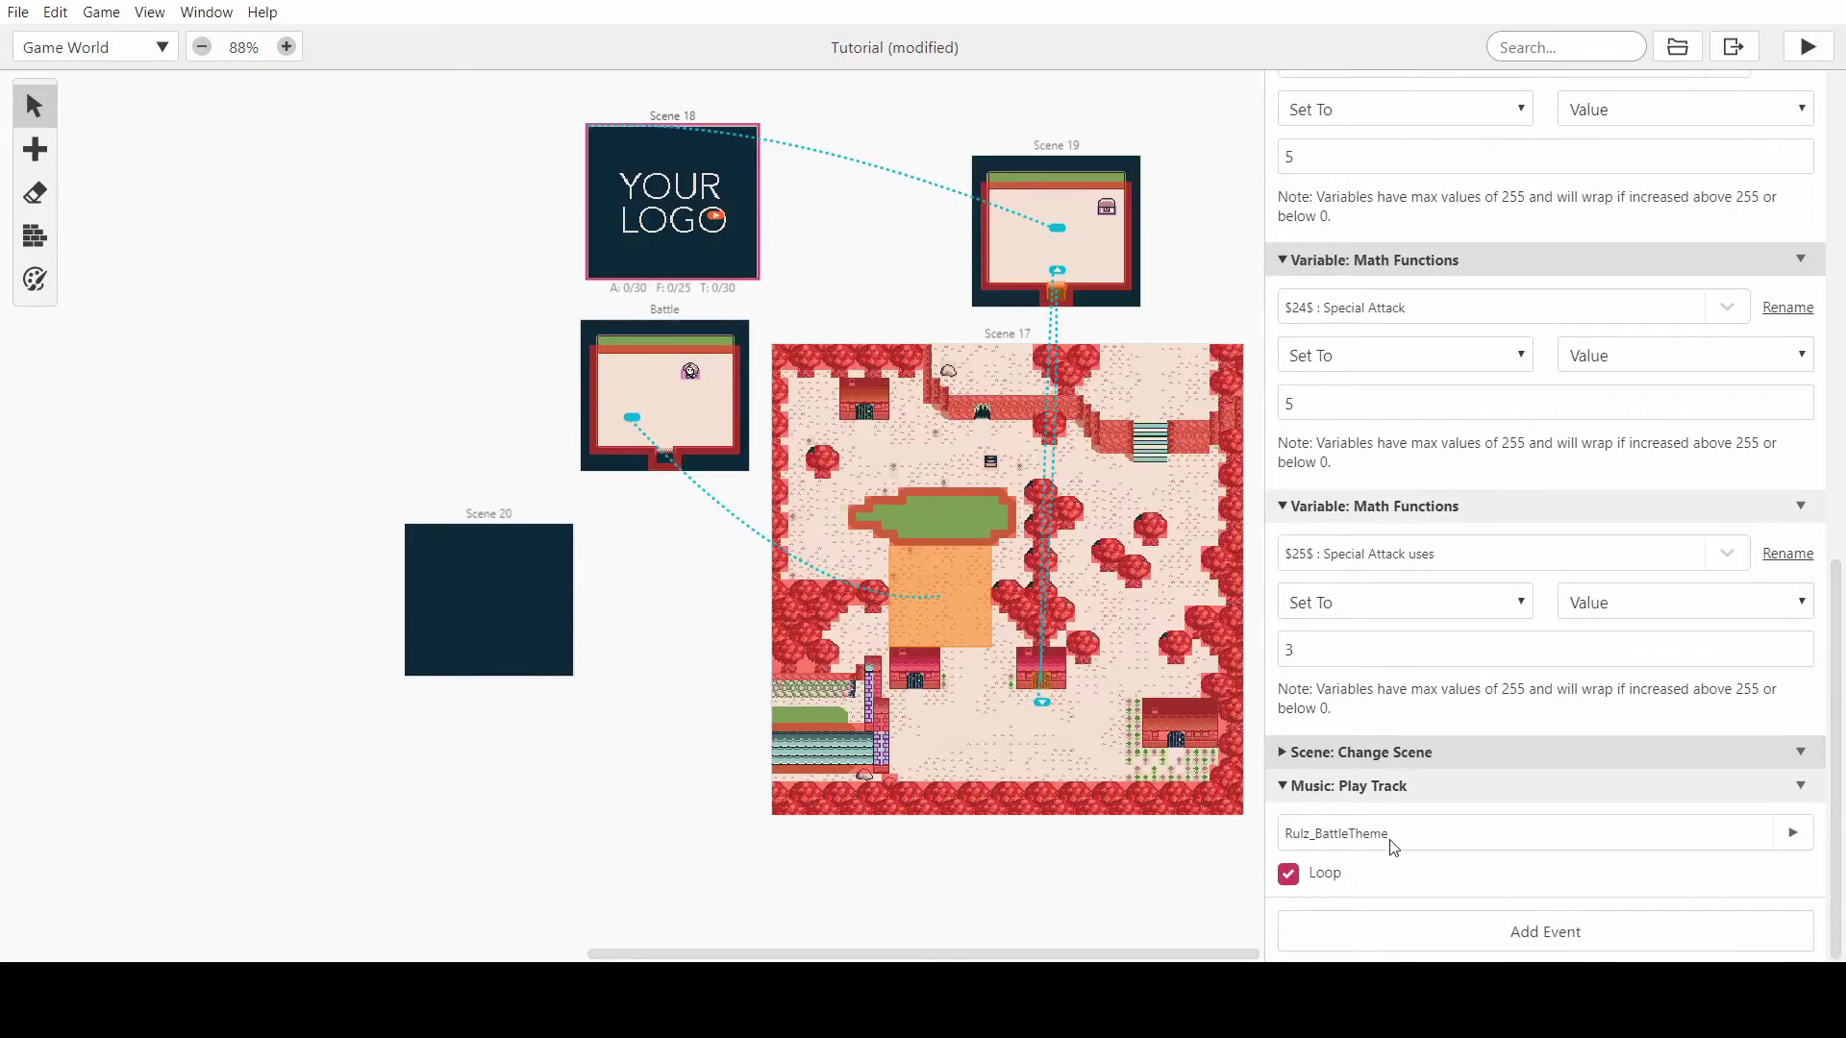
pyautogui.click(1389, 844)
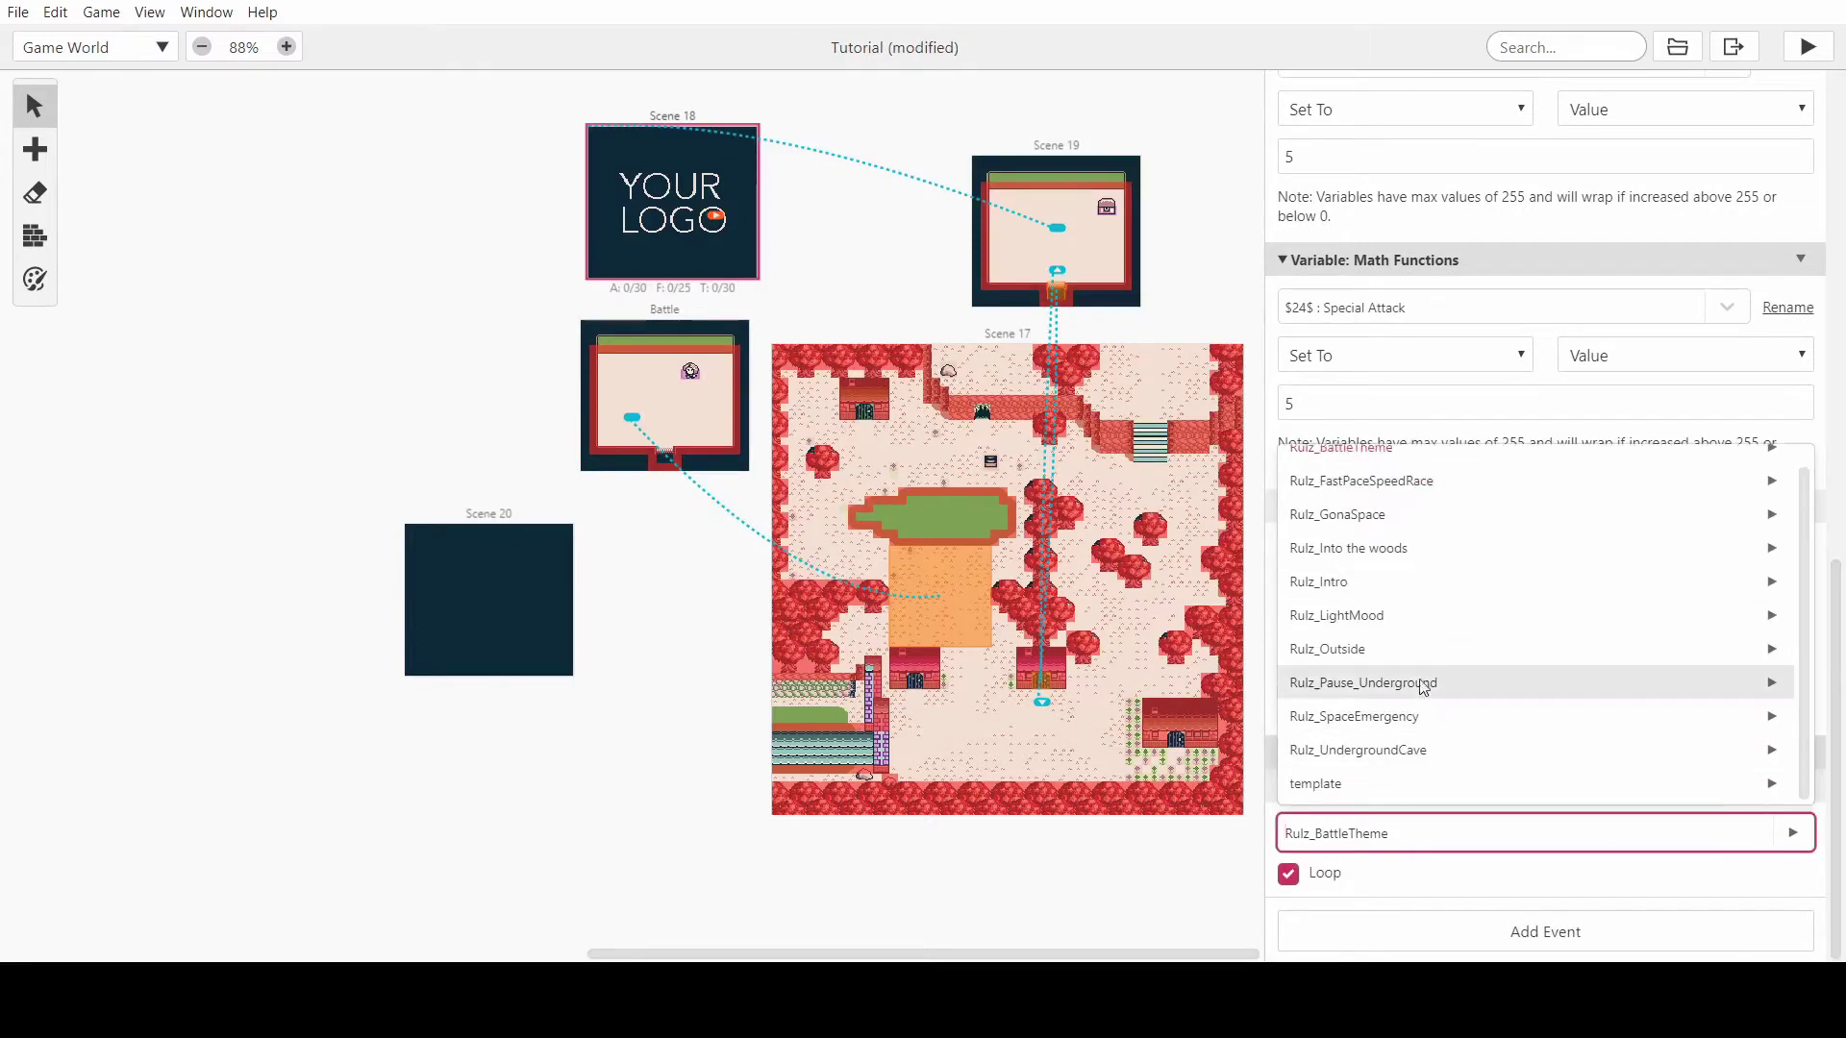
pyautogui.click(1289, 873)
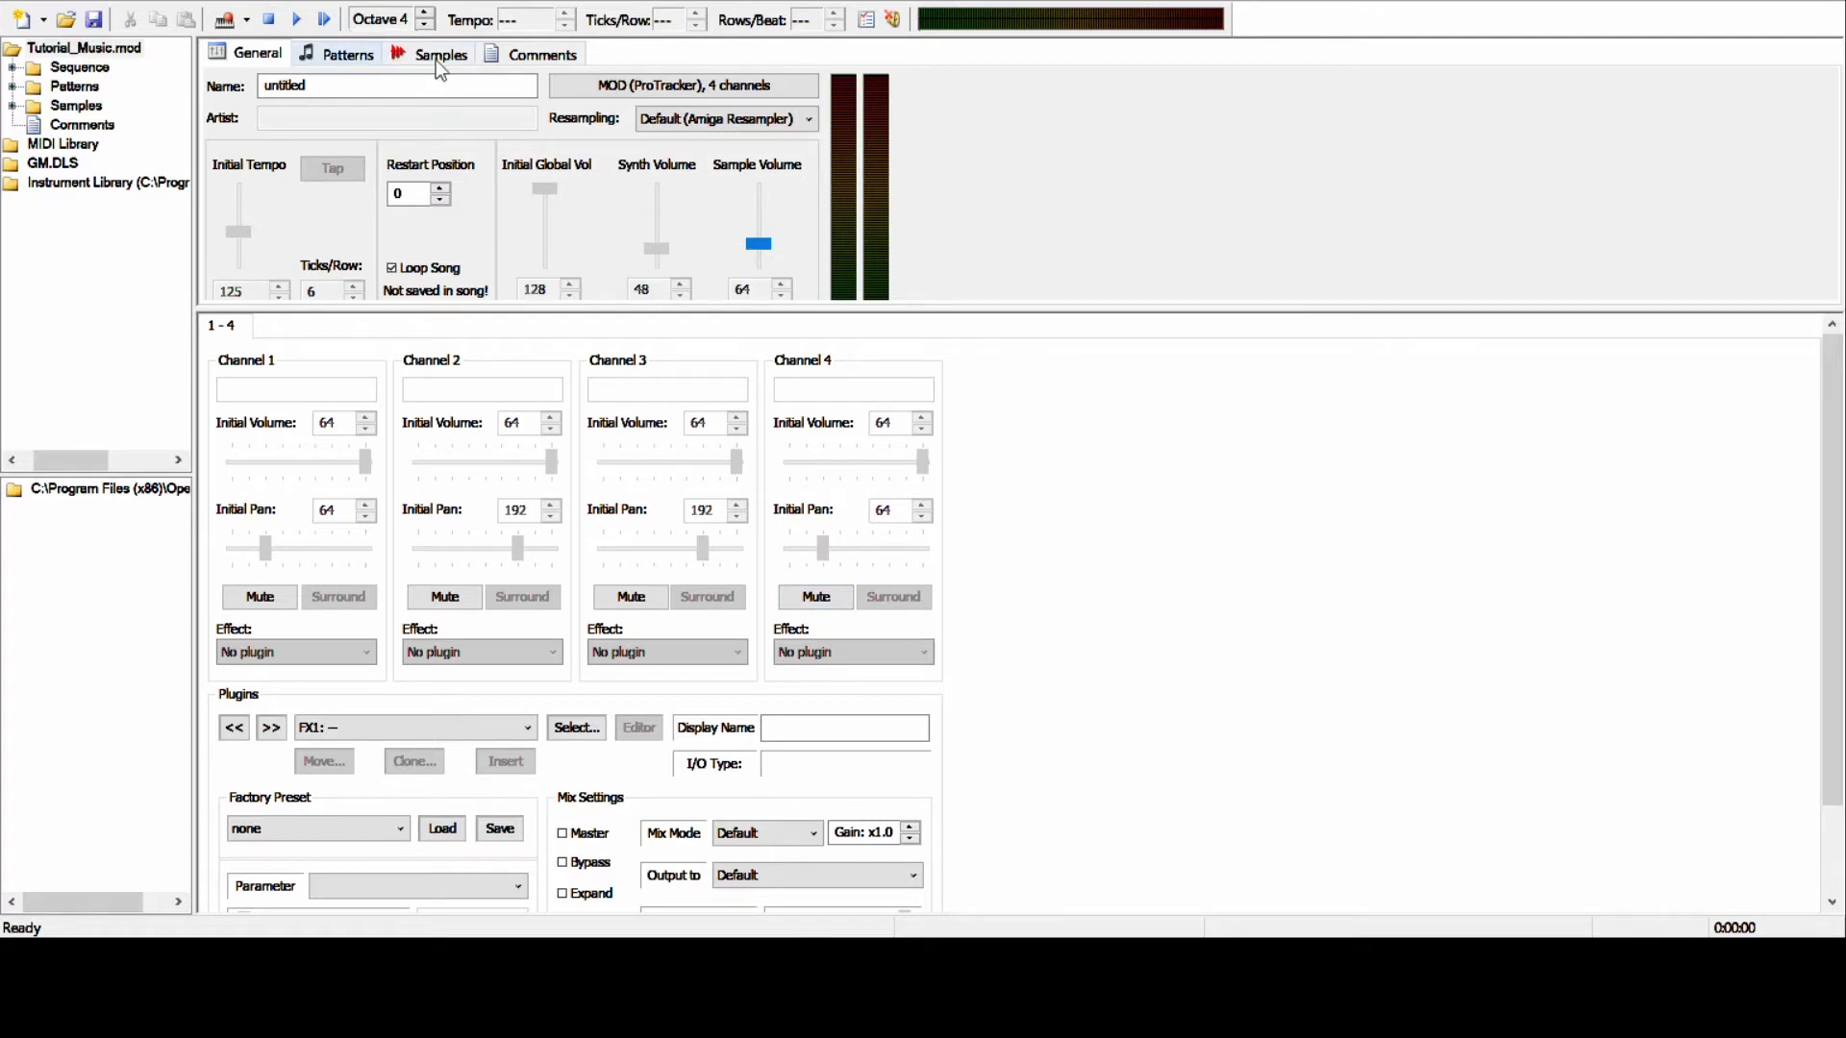
# - Switch to OpenMPT, show the patterns of Tutorial_Music.mod and view patterns 1 to 3 in the order list
pyautogui.click(347, 54)
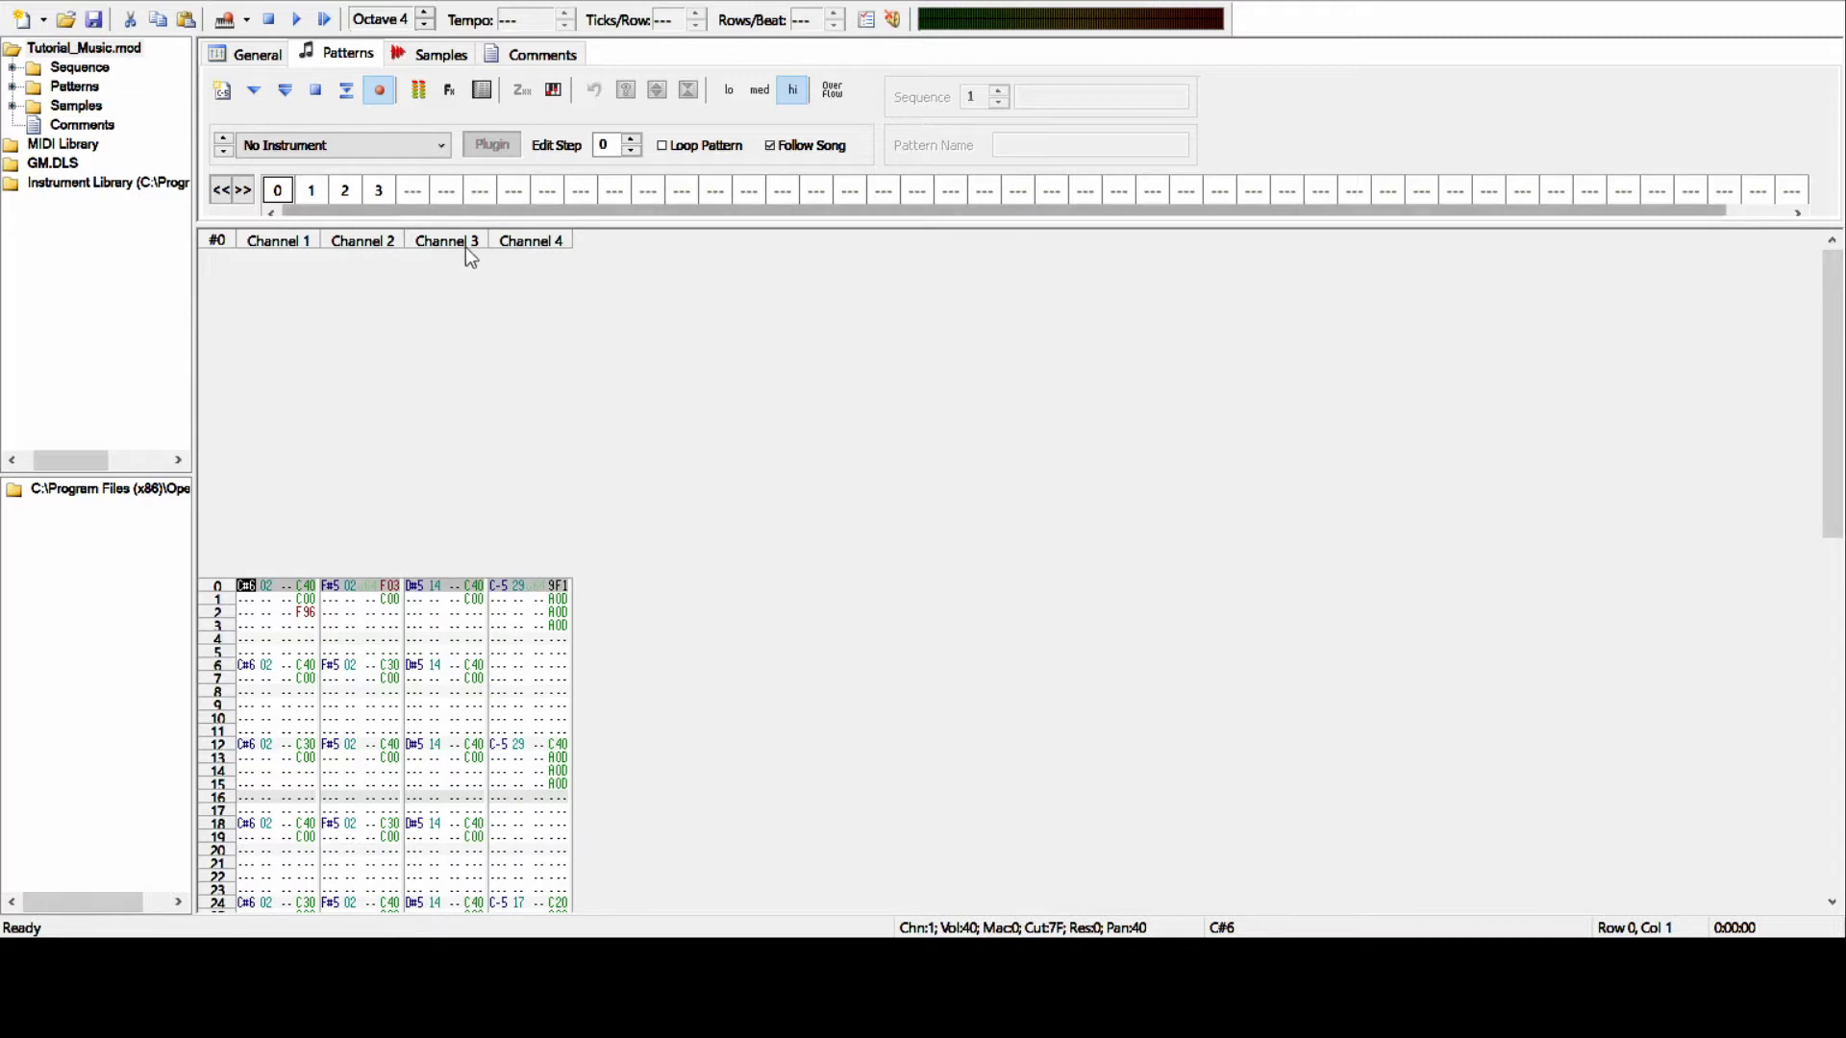
pyautogui.click(311, 189)
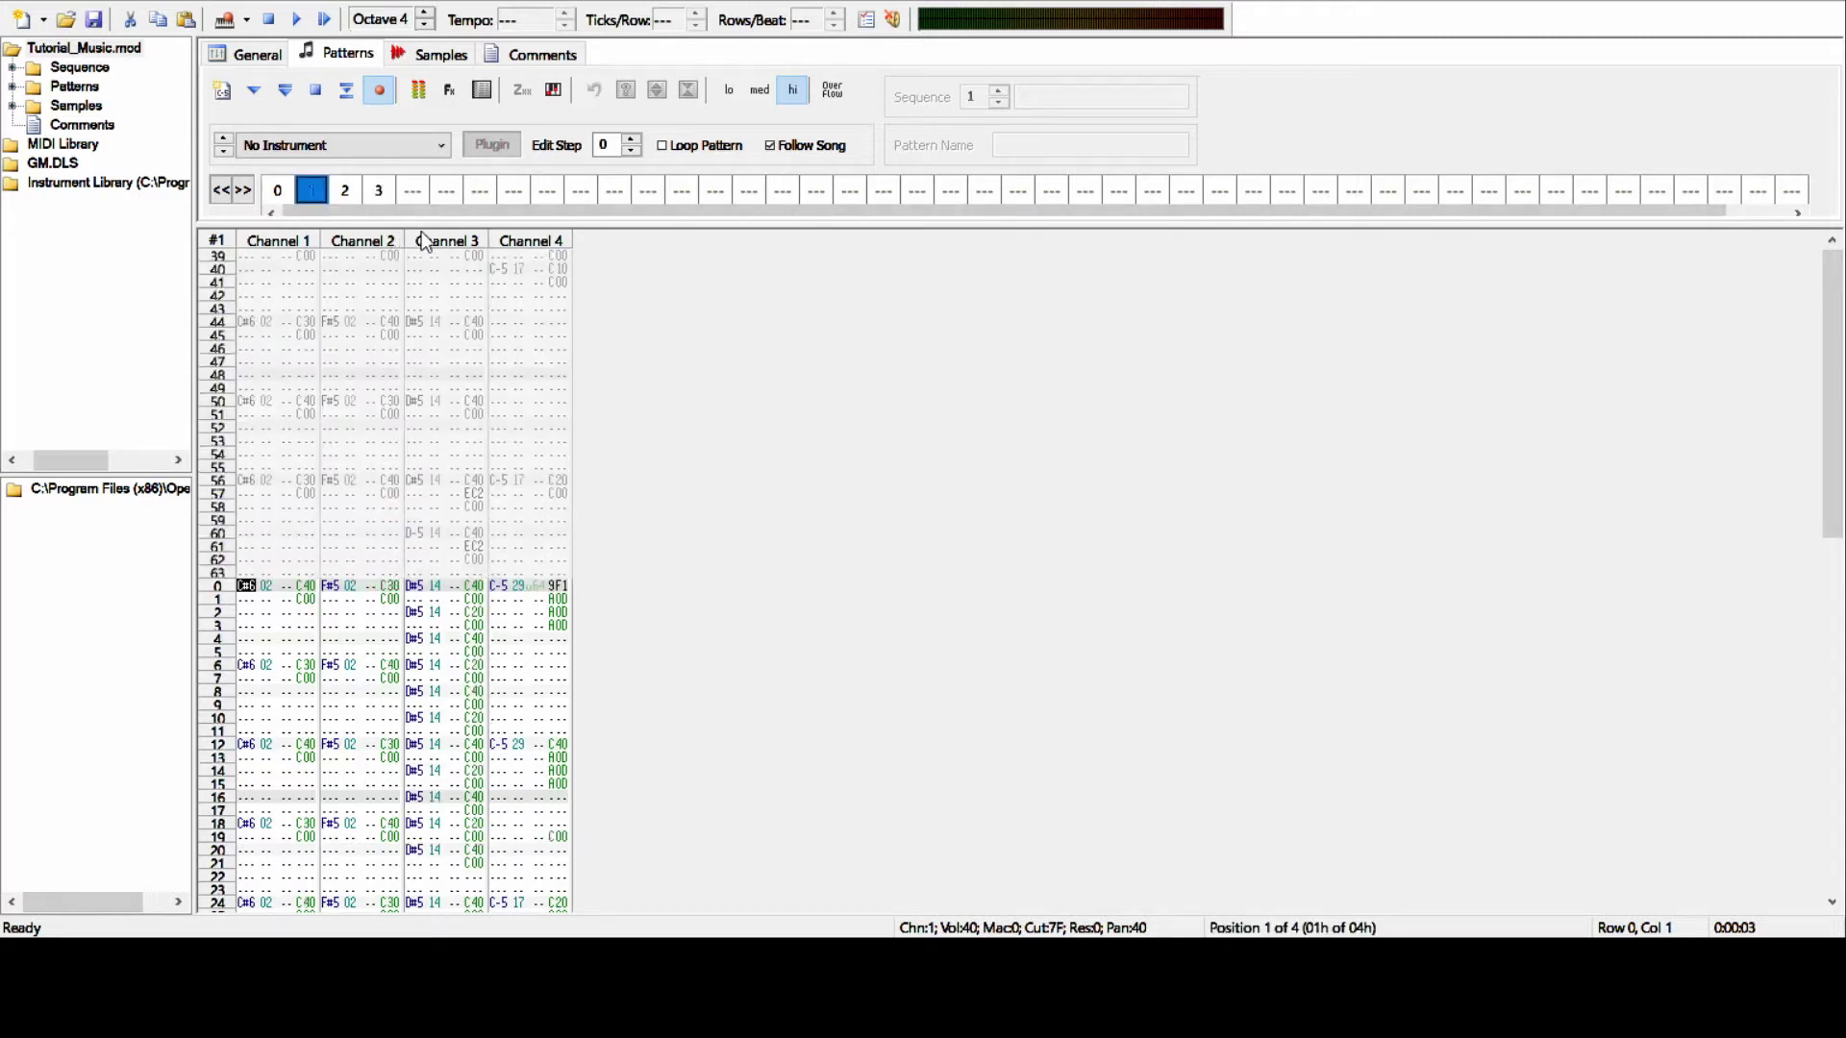
pyautogui.press('KP_Add')
pyautogui.press('KP_Add')
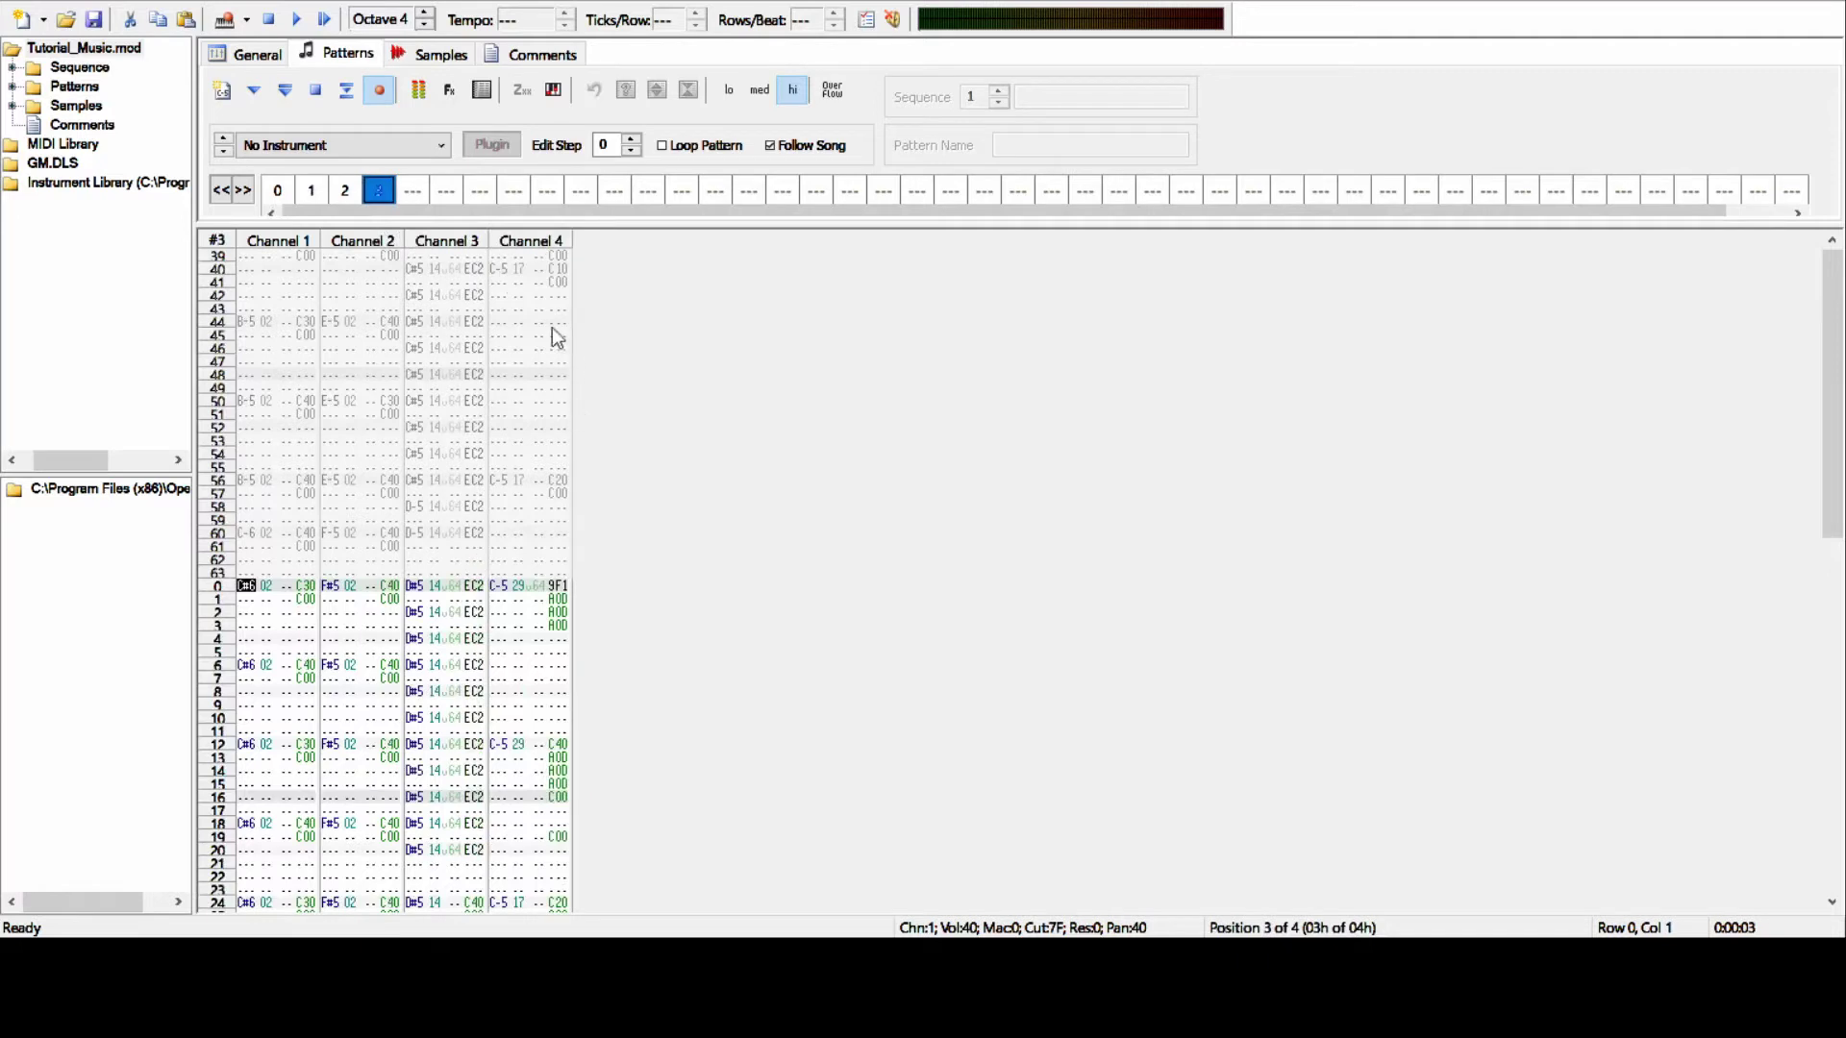
# - Remove patterns 3, 2 and 1 from the order list, keeping only pattern 0
pyautogui.press('Delete')
pyautogui.press('Left')
pyautogui.press('Left')
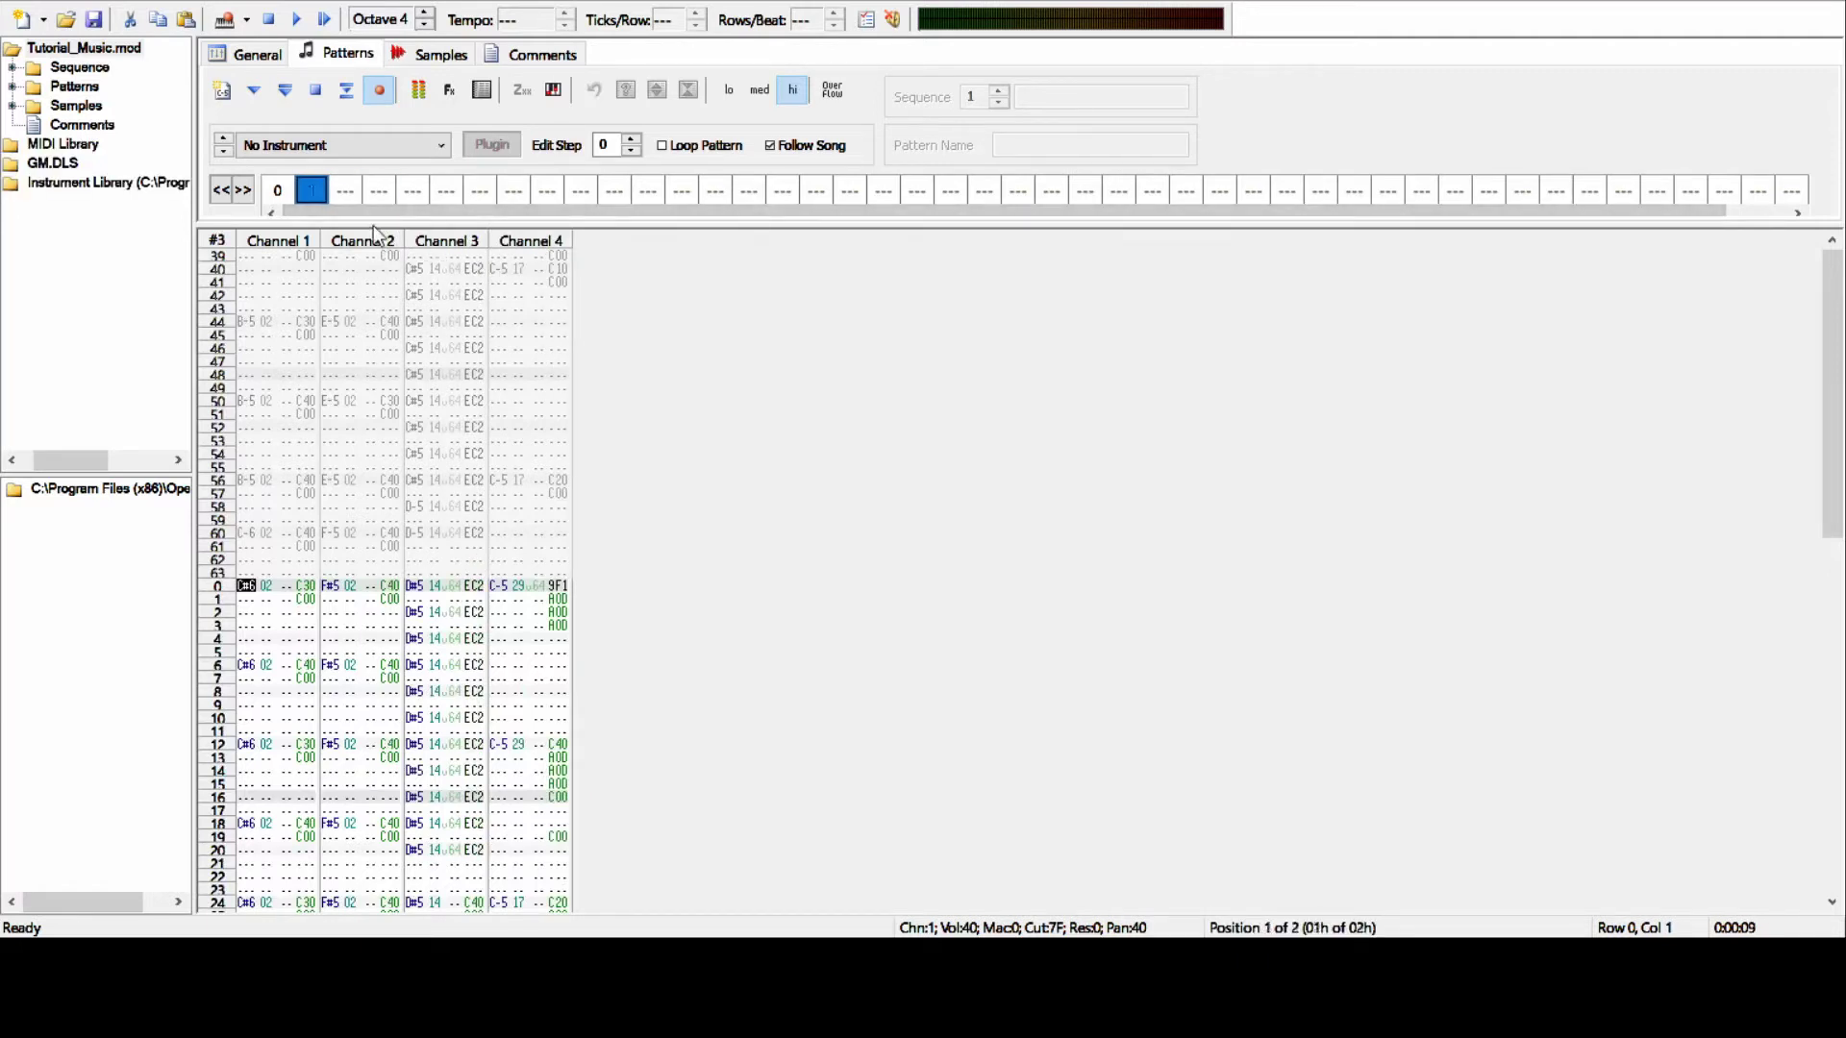
pyautogui.press('Left')
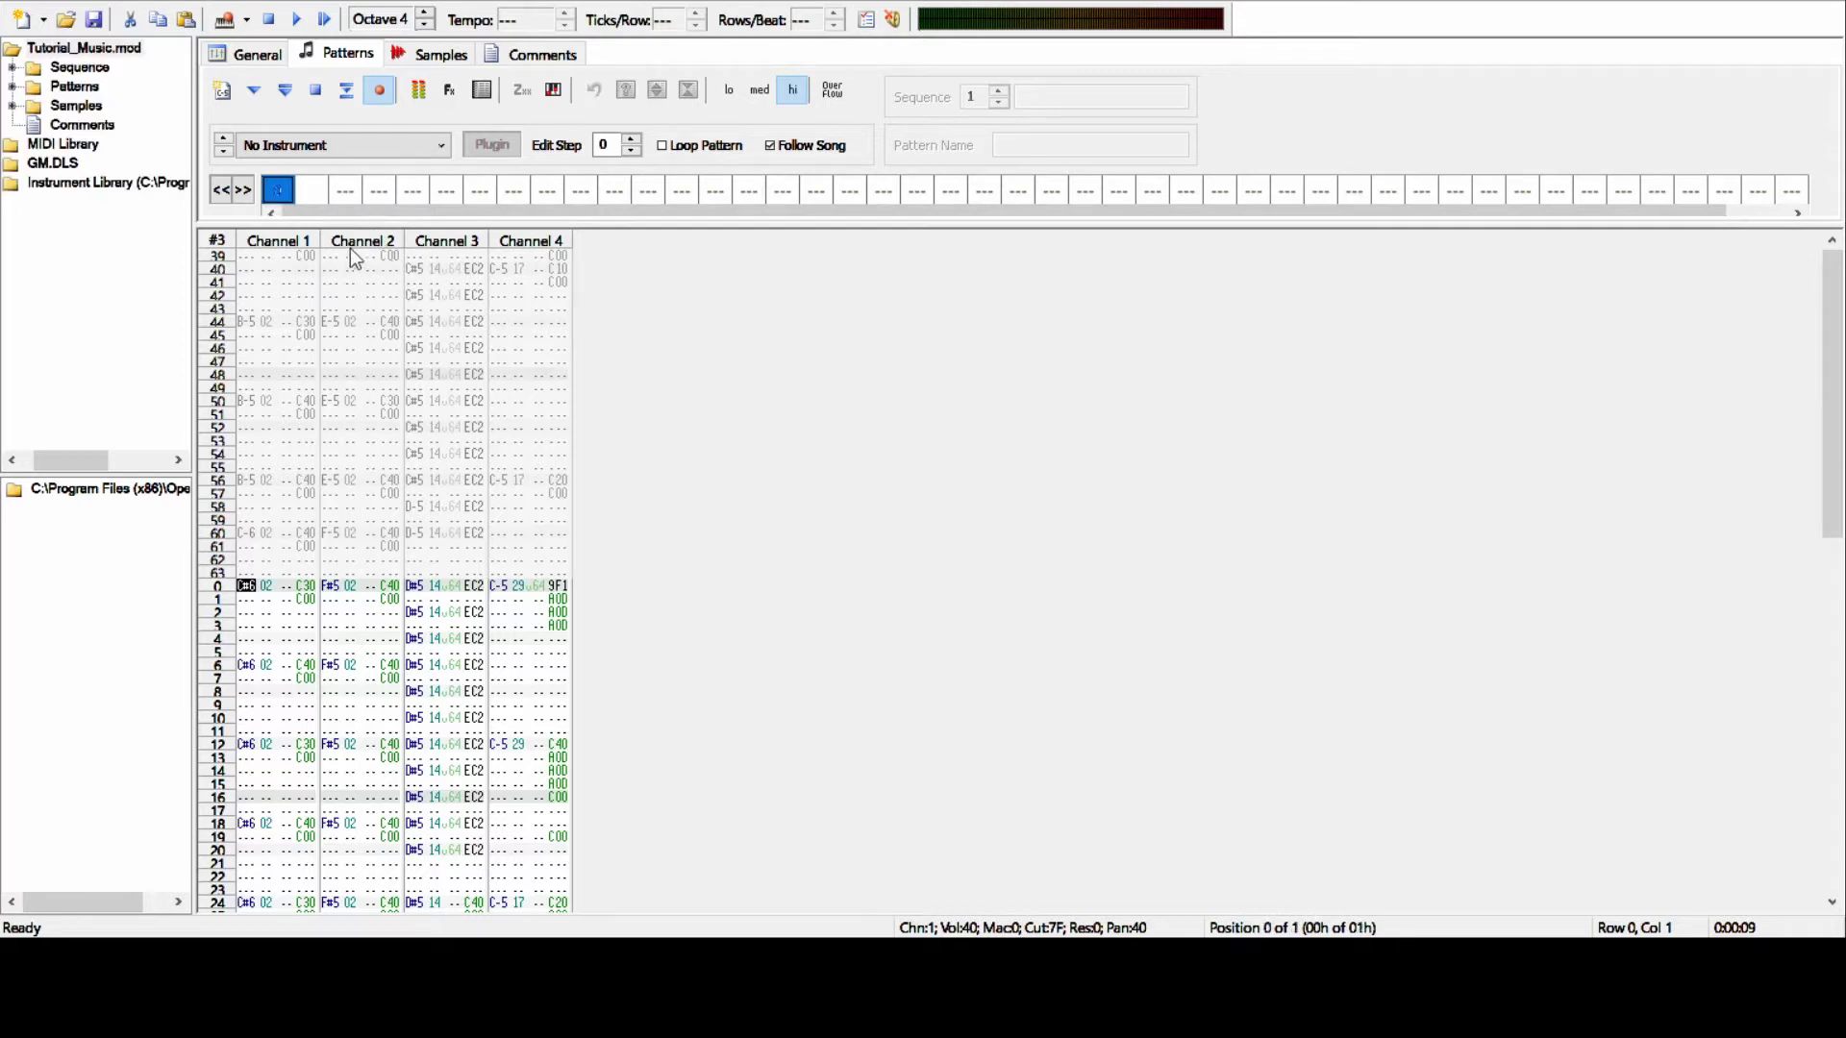
# - Clear all 64 rows of pattern 0 across the four channels
pyautogui.moveTo(696, 471); pyautogui.dragTo(257, 814)
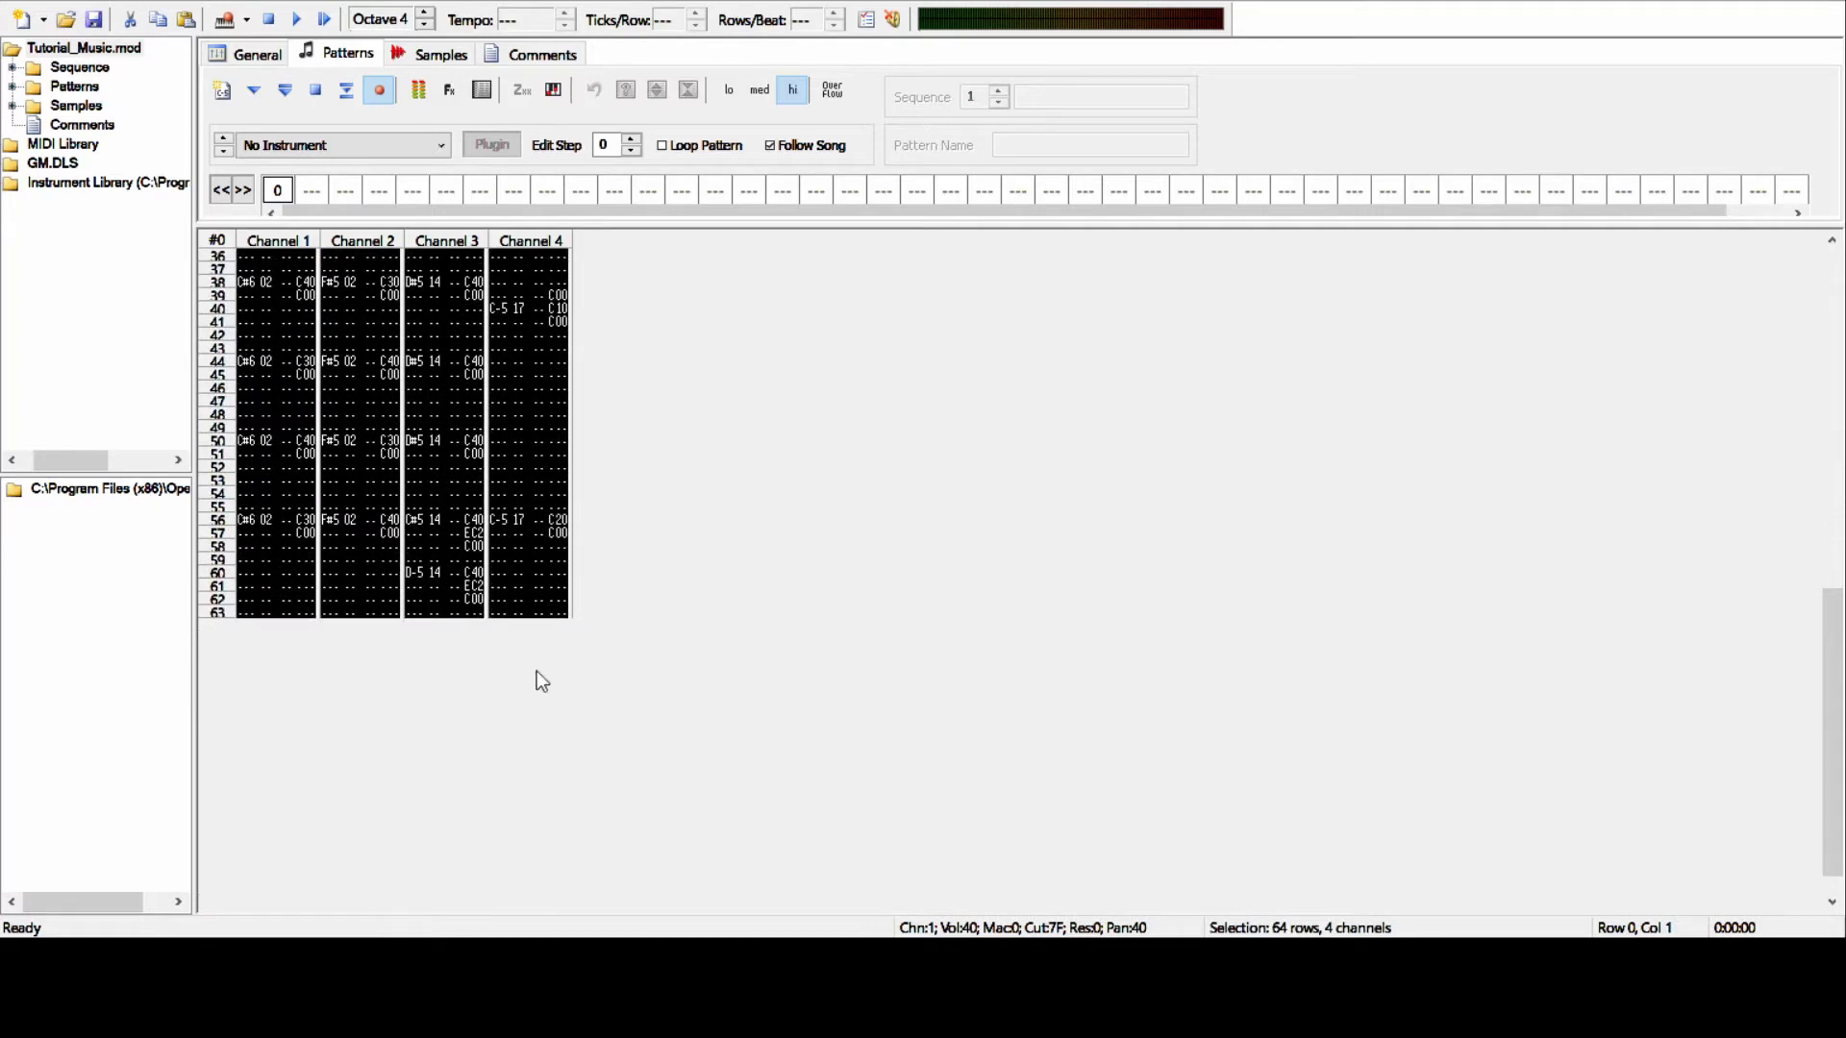
pyautogui.press('Delete')
pyautogui.scroll(15, 534, 678)
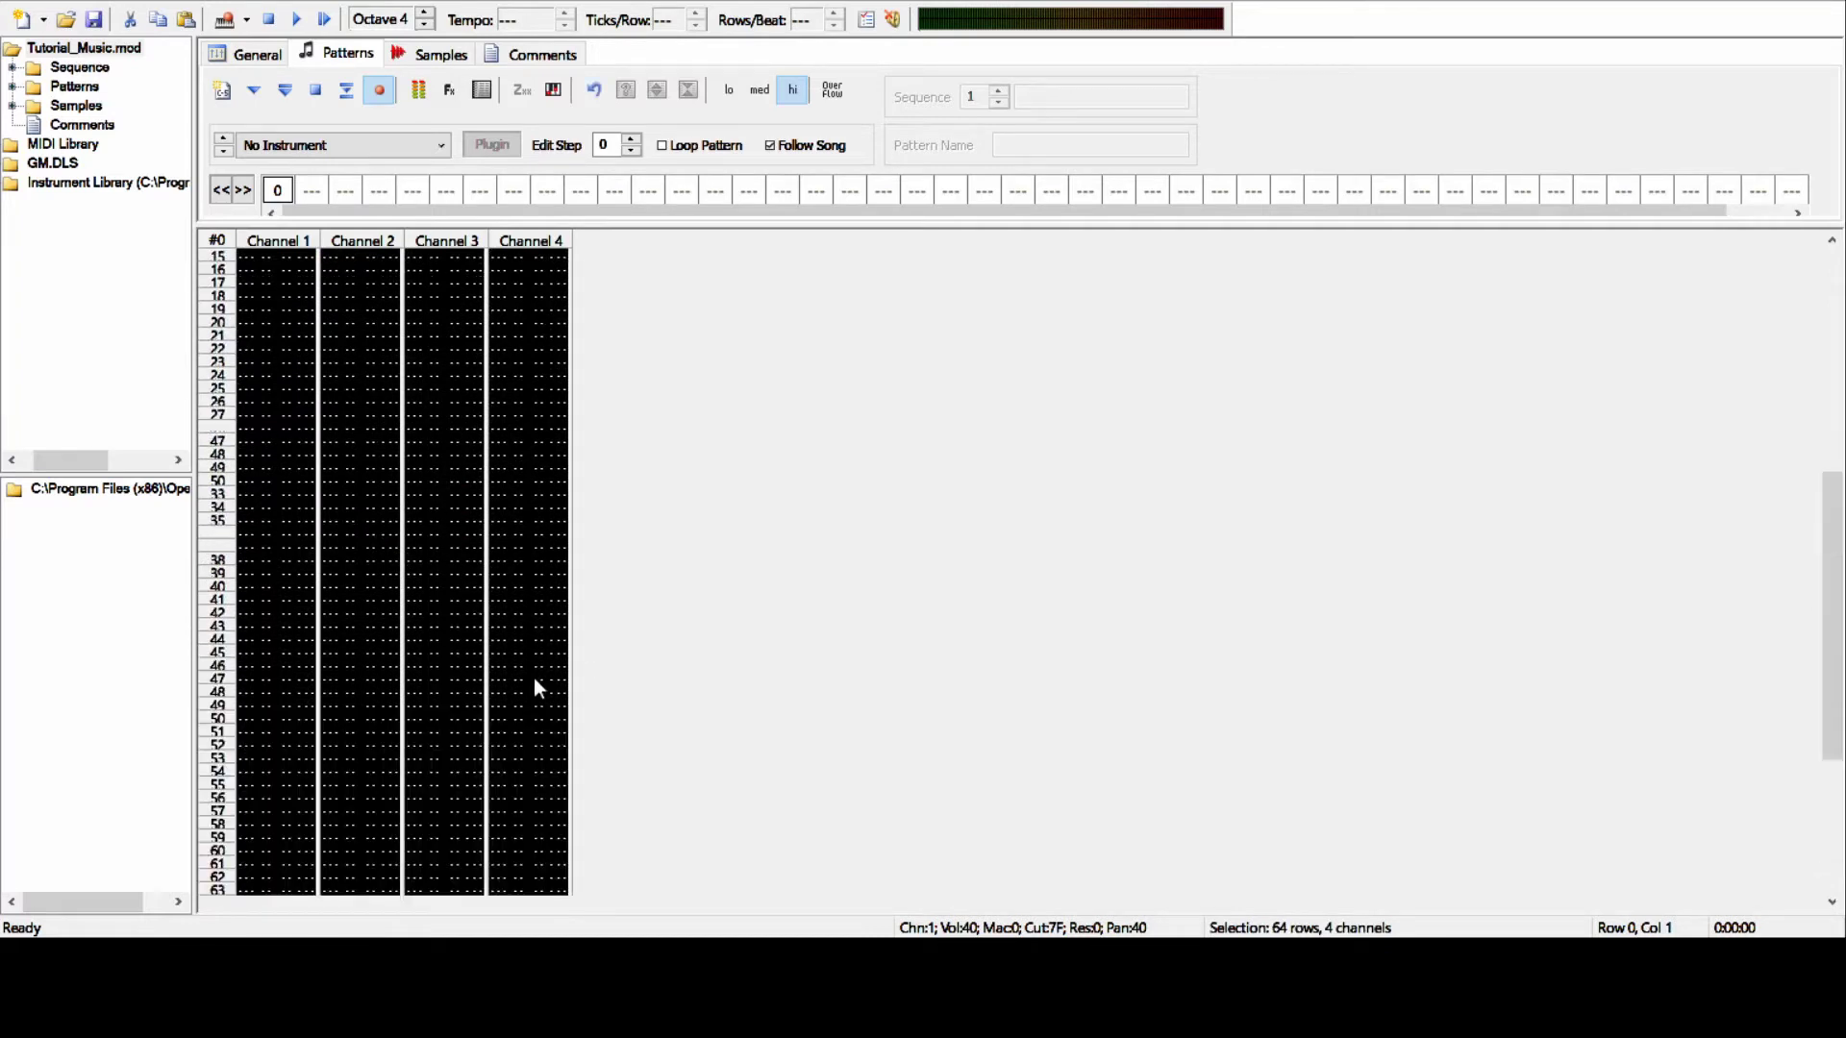
# - Examine the rows of the emptied pattern and the note, instrument and effect columns of Channel 1
pyautogui.scroll(-3, 456, 600)
pyautogui.press('Down')
pyautogui.press('Down')
pyautogui.press('Right')
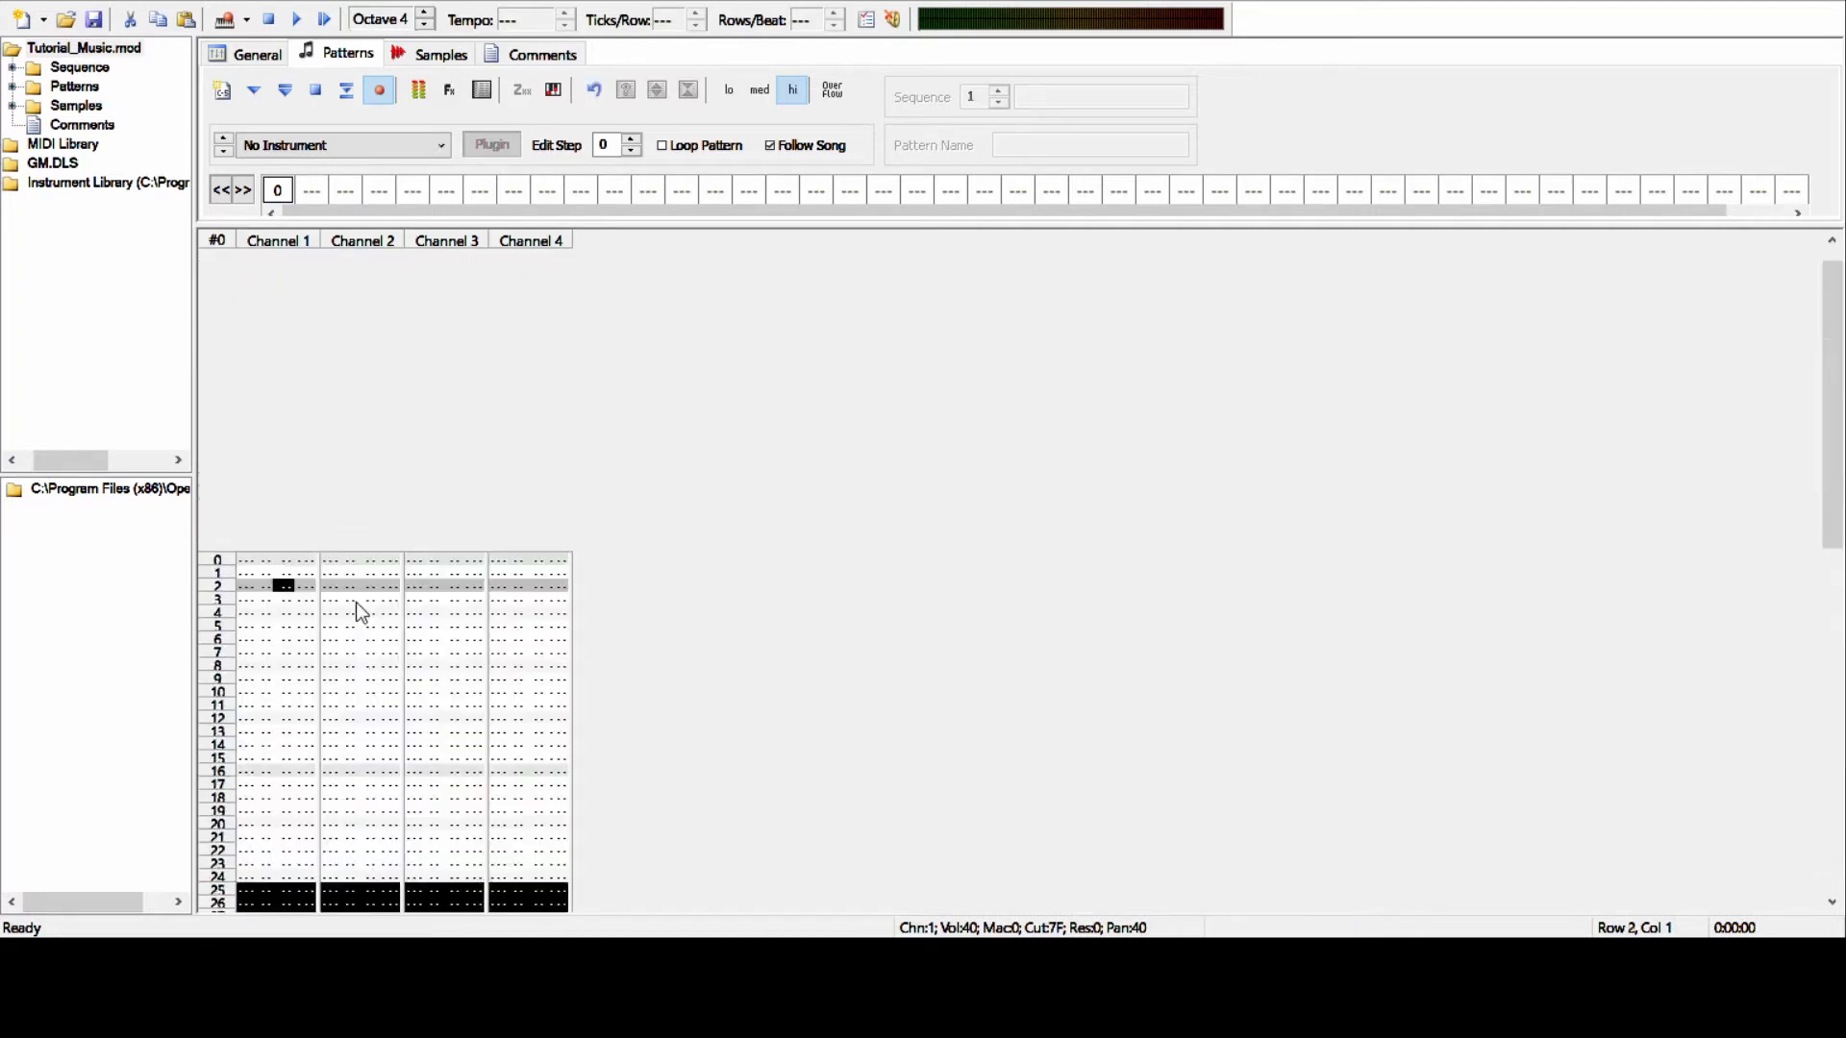
pyautogui.press('Right')
pyautogui.press('Down')
pyautogui.scroll(-4, 378, 744)
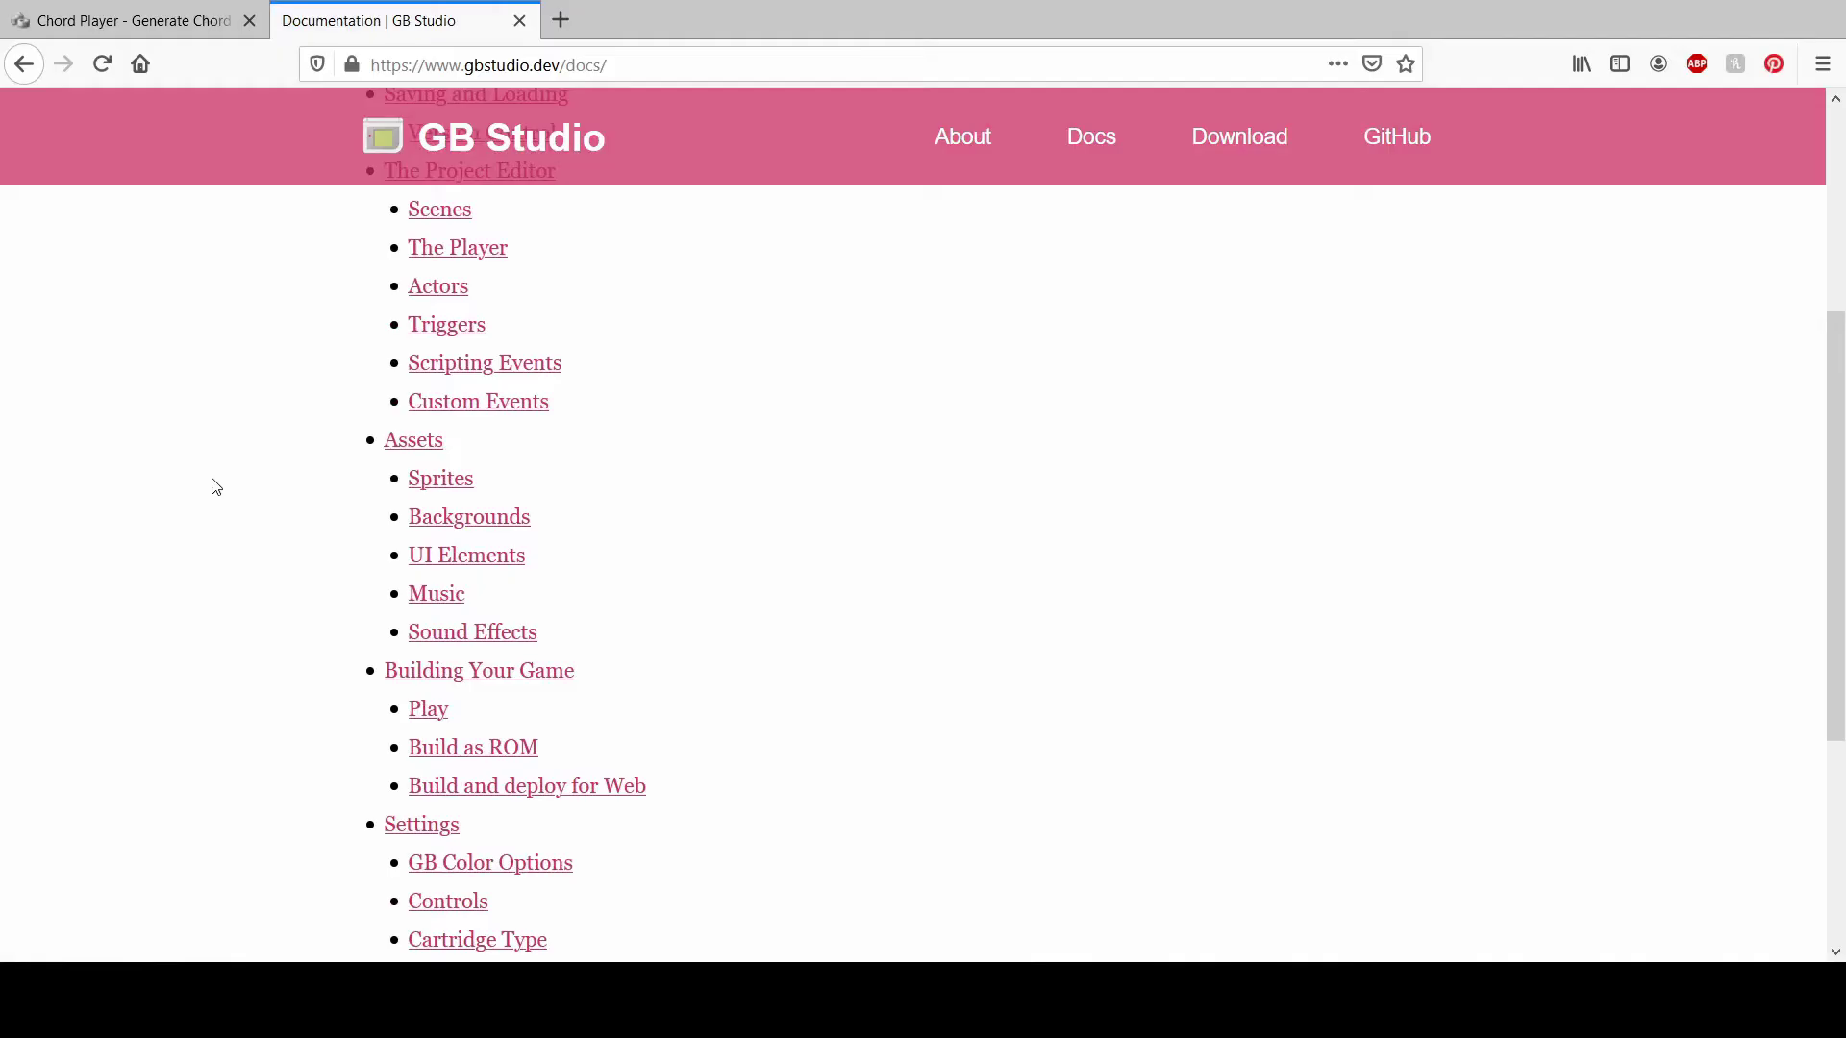
pyautogui.scroll(4, 284, 543)
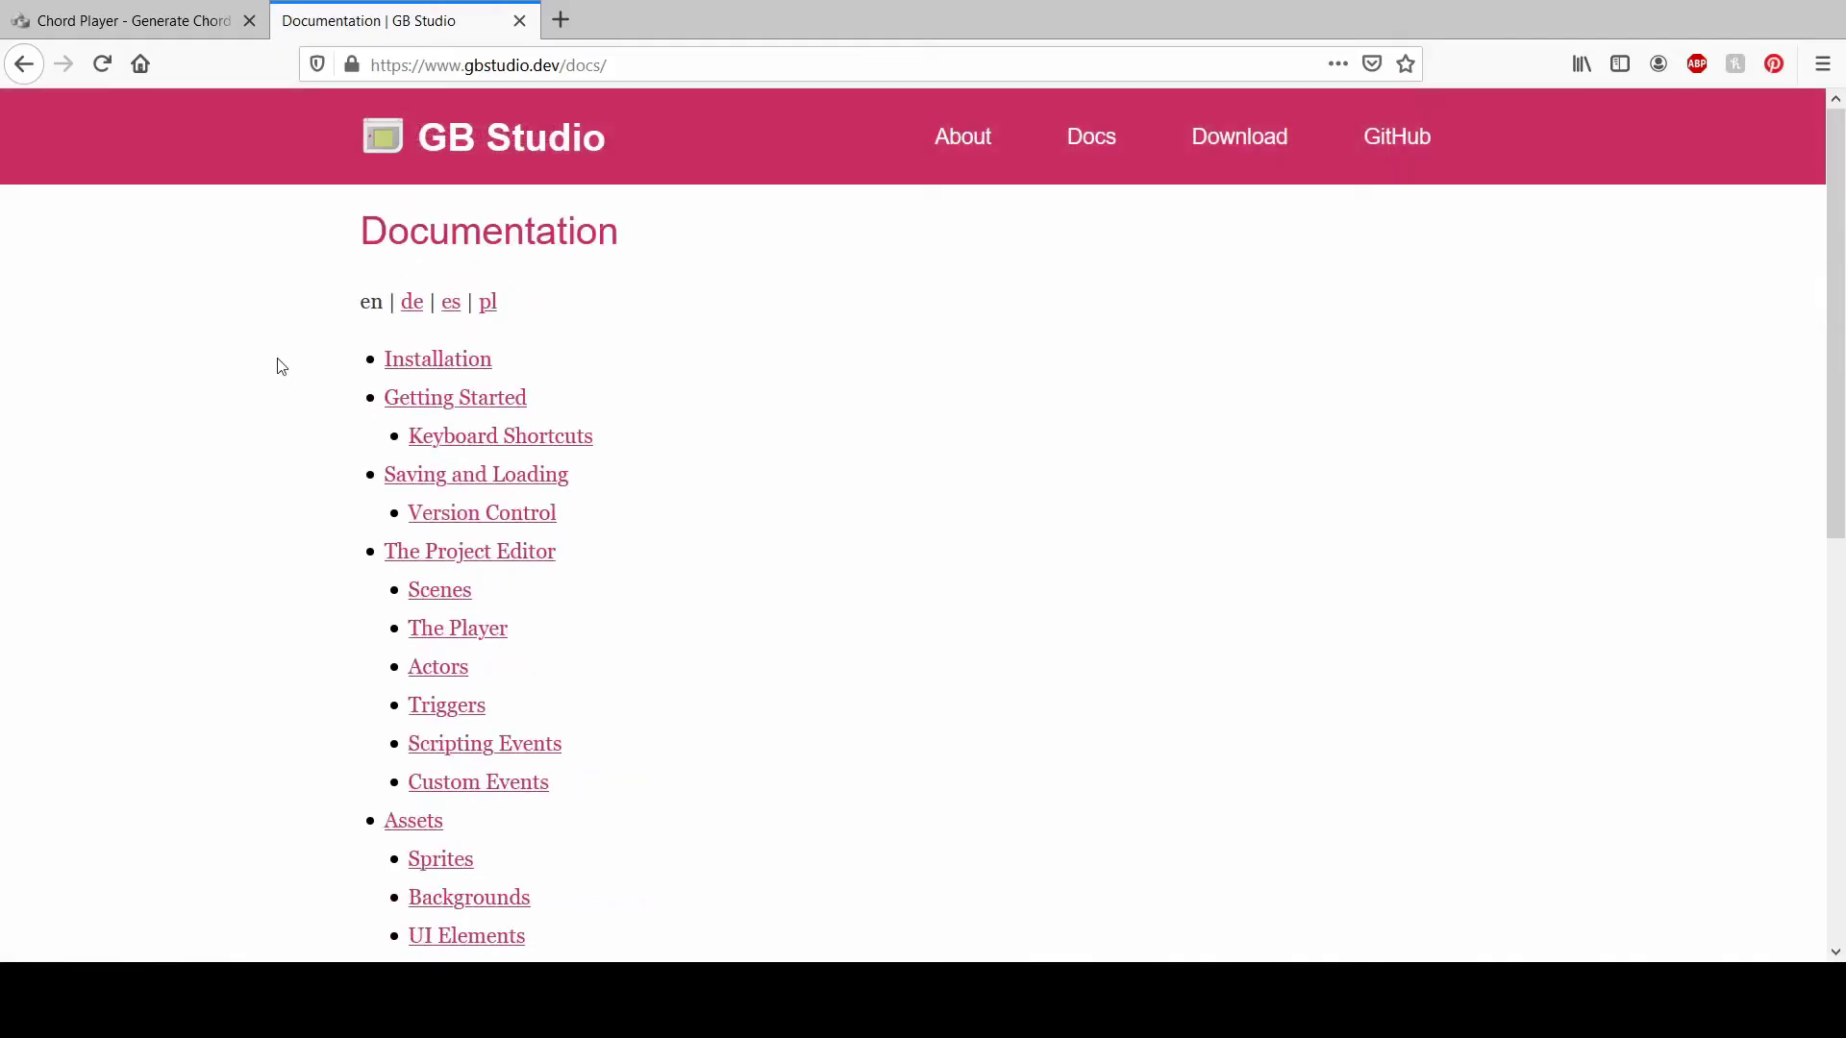
# - Open the Music page of the GB Studio documentation in the browser
pyautogui.scroll(-7, 278, 378)
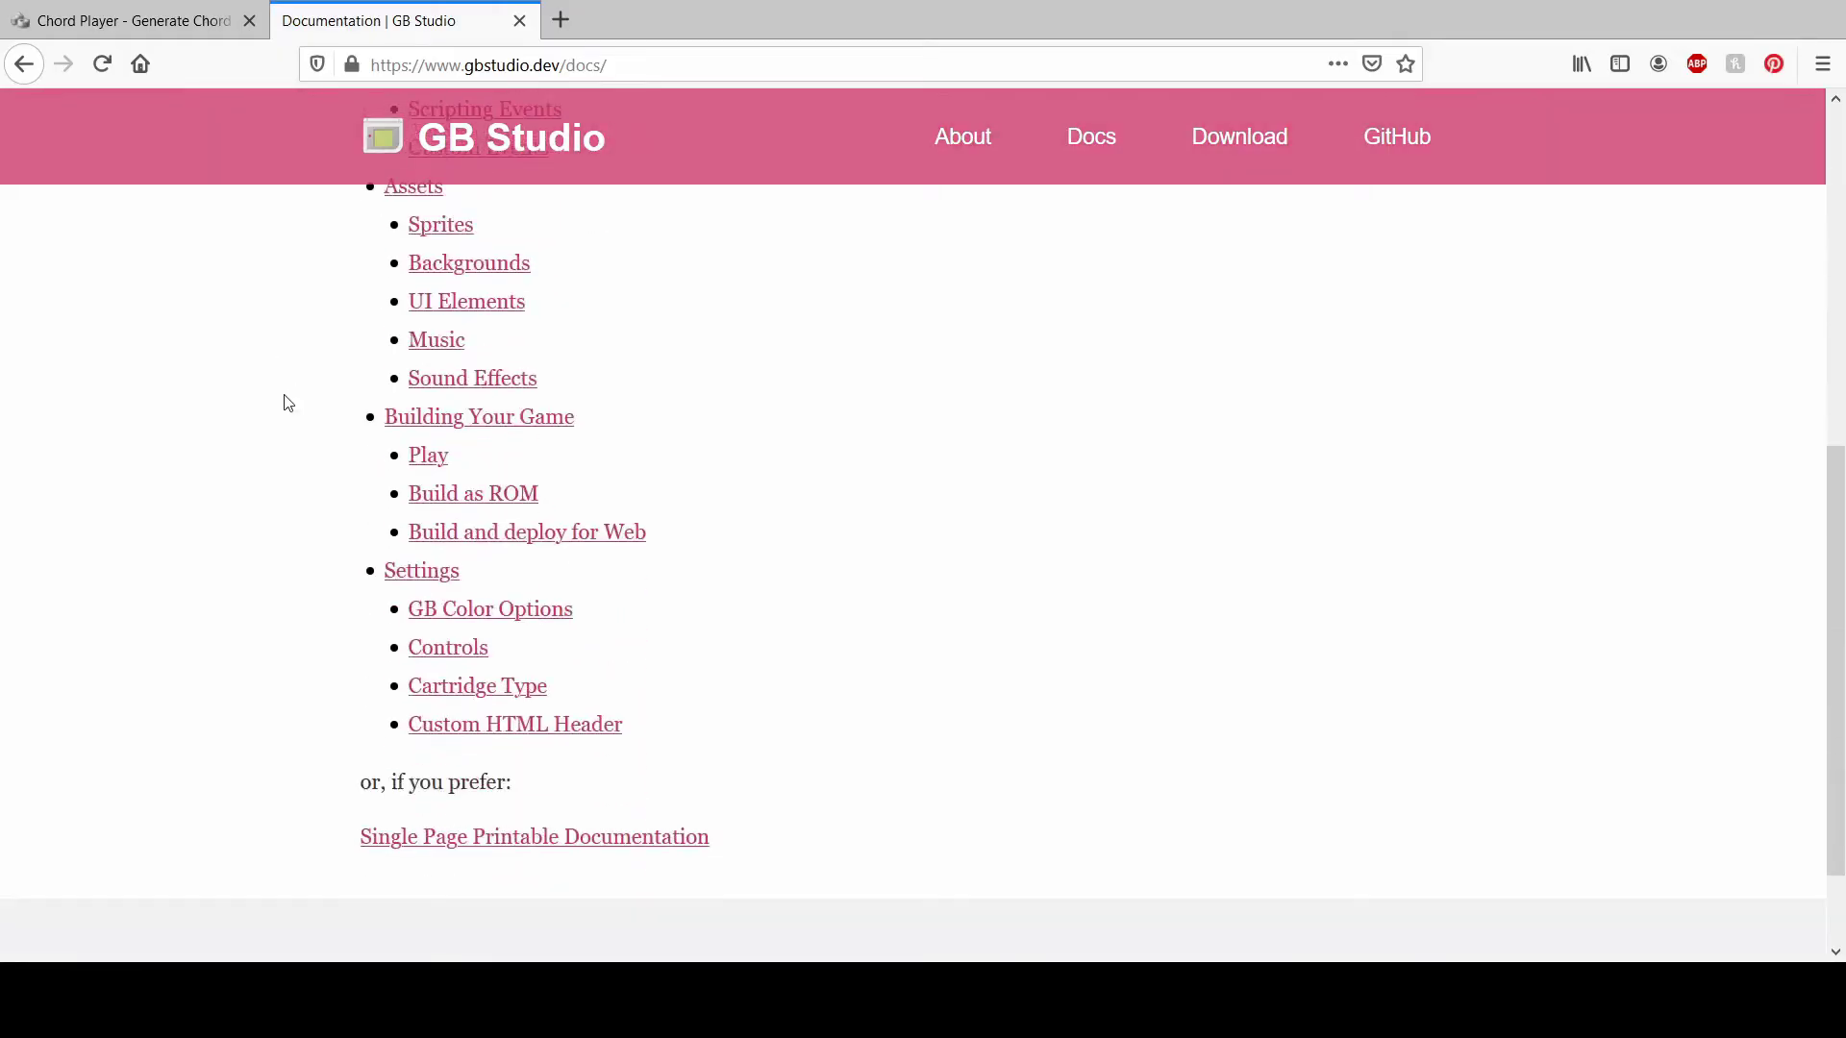
pyautogui.scroll(2, 438, 432)
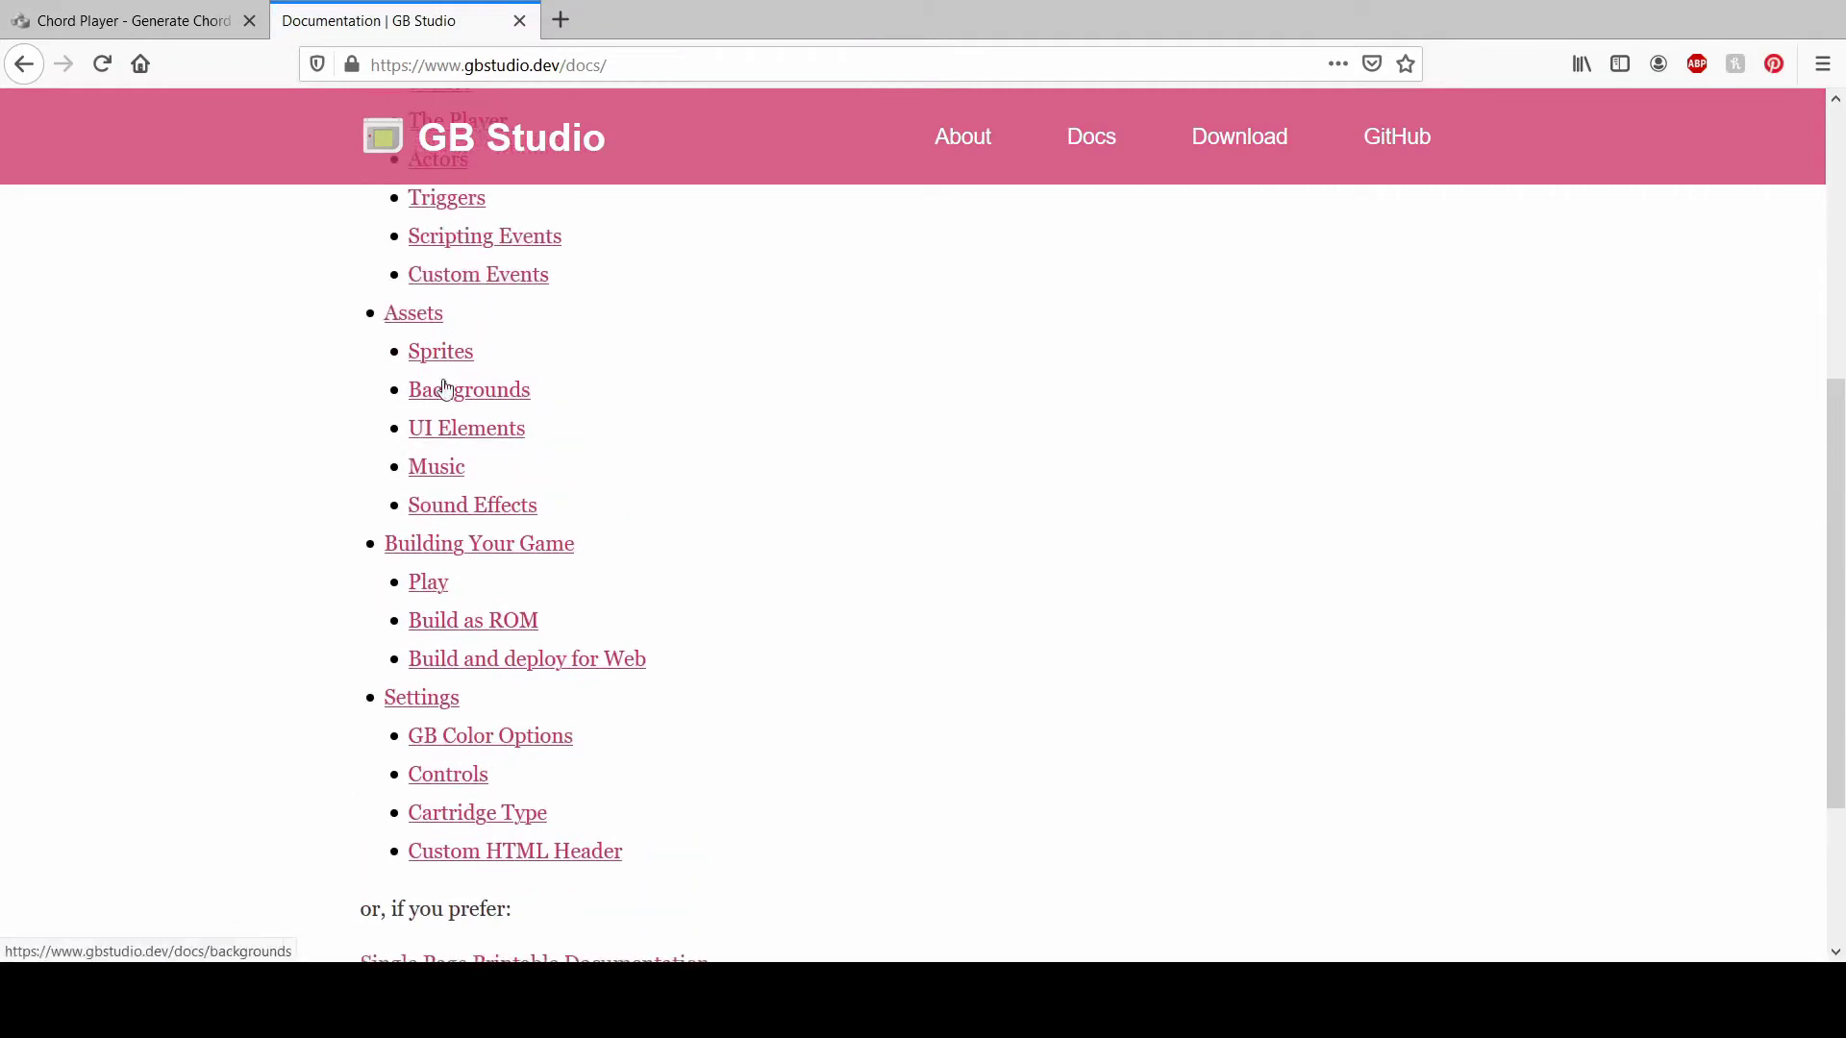
pyautogui.click(445, 474)
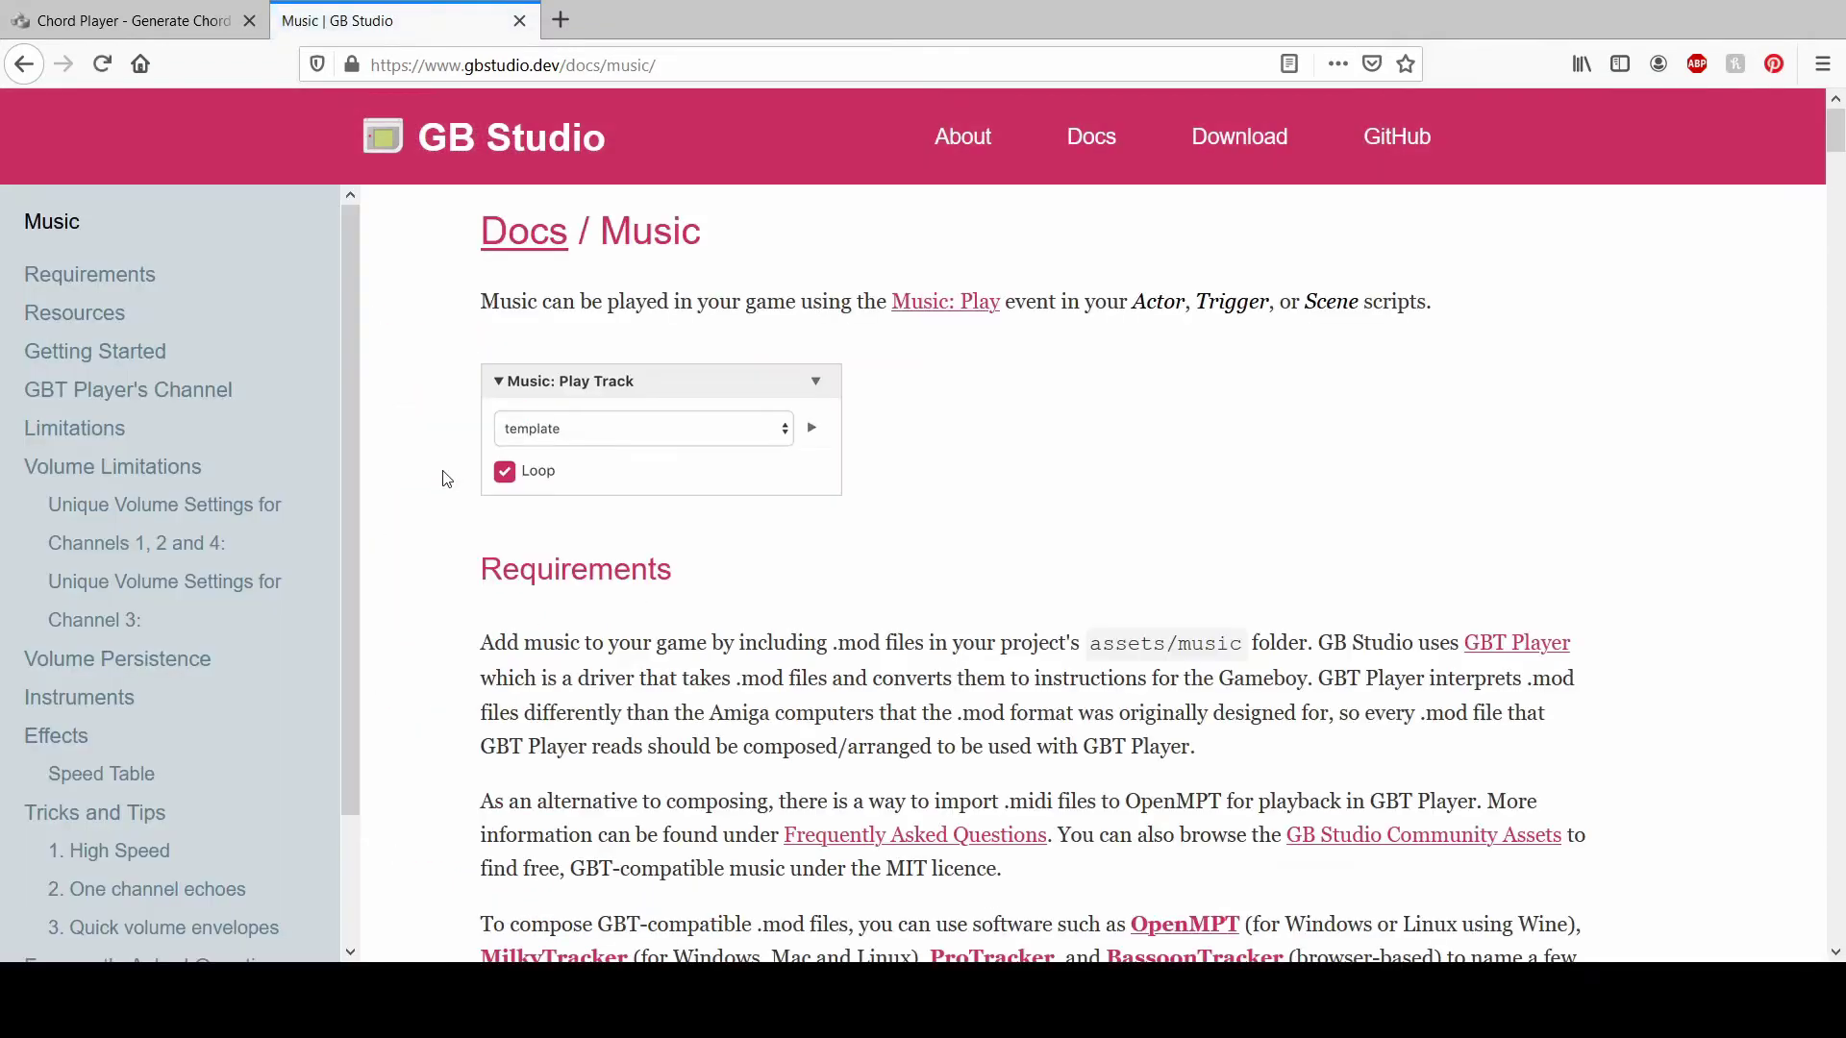
# - Read the Requirements, Resources and Getting Started sections, including the explanation of a tracker row
pyautogui.scroll(-8, 481, 519)
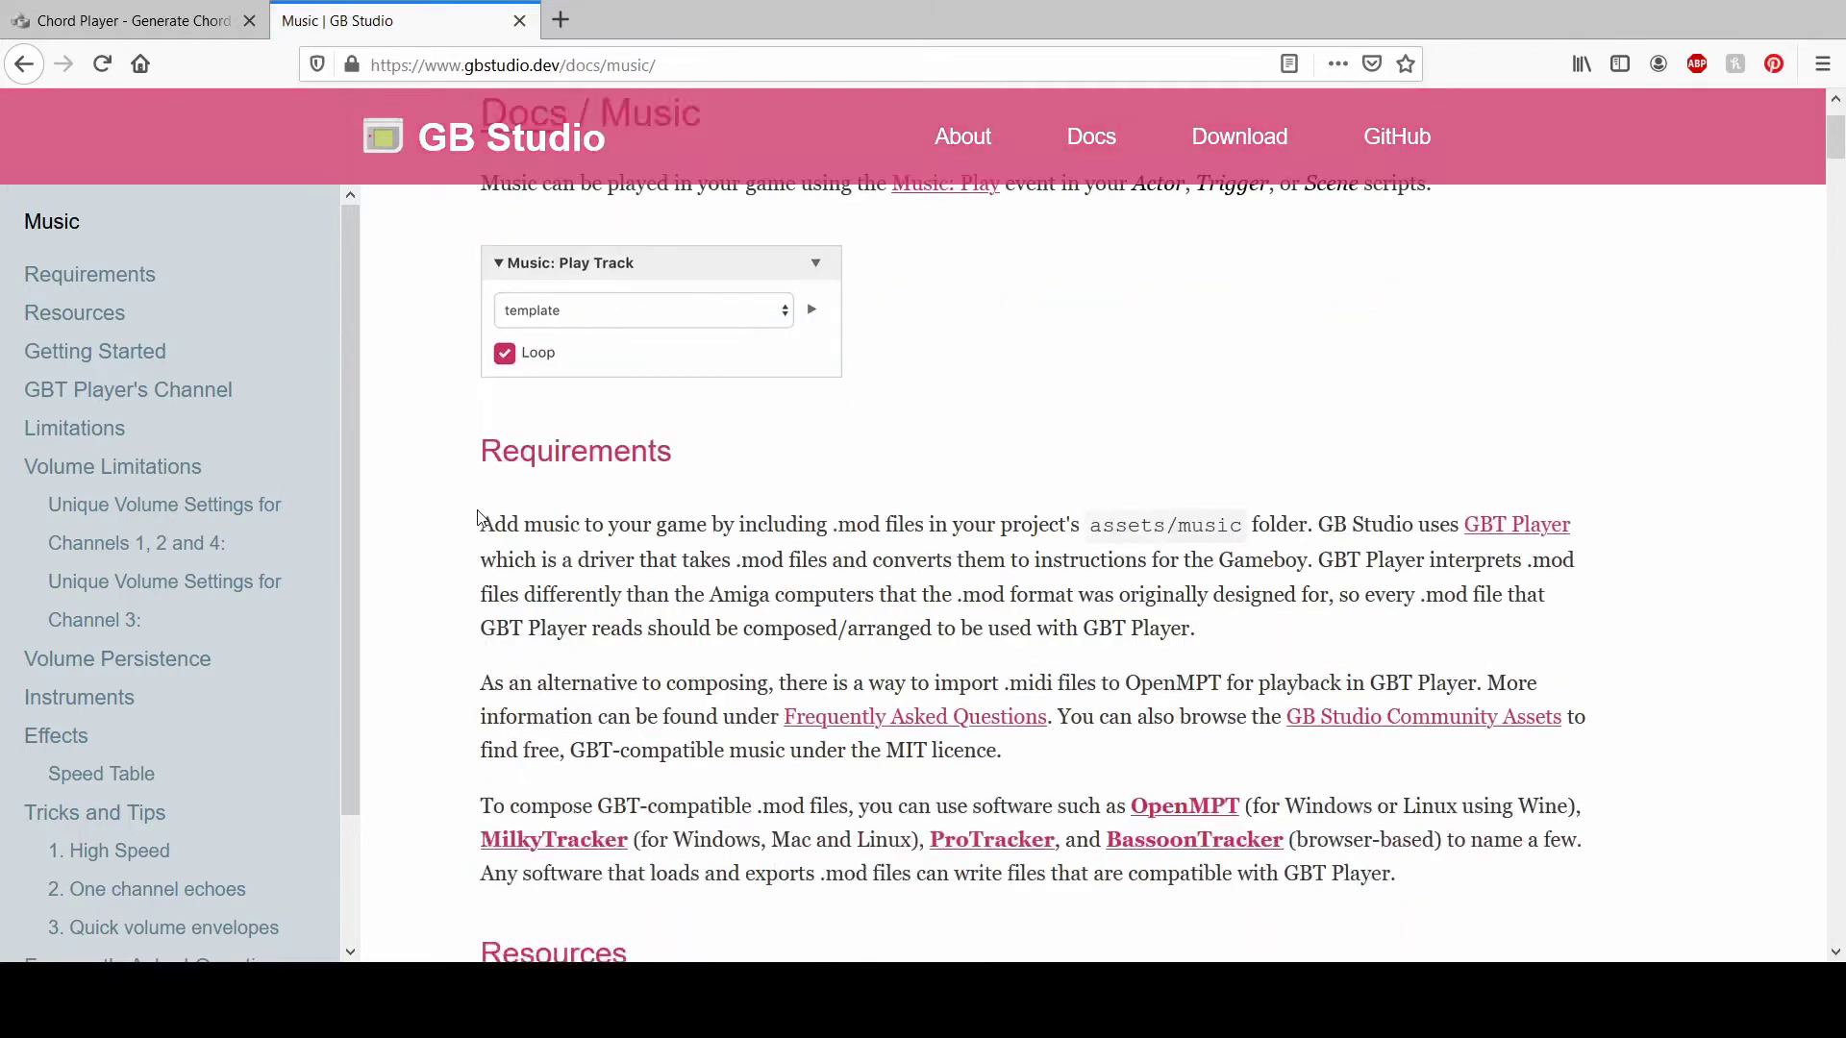
pyautogui.scroll(4, 461, 539)
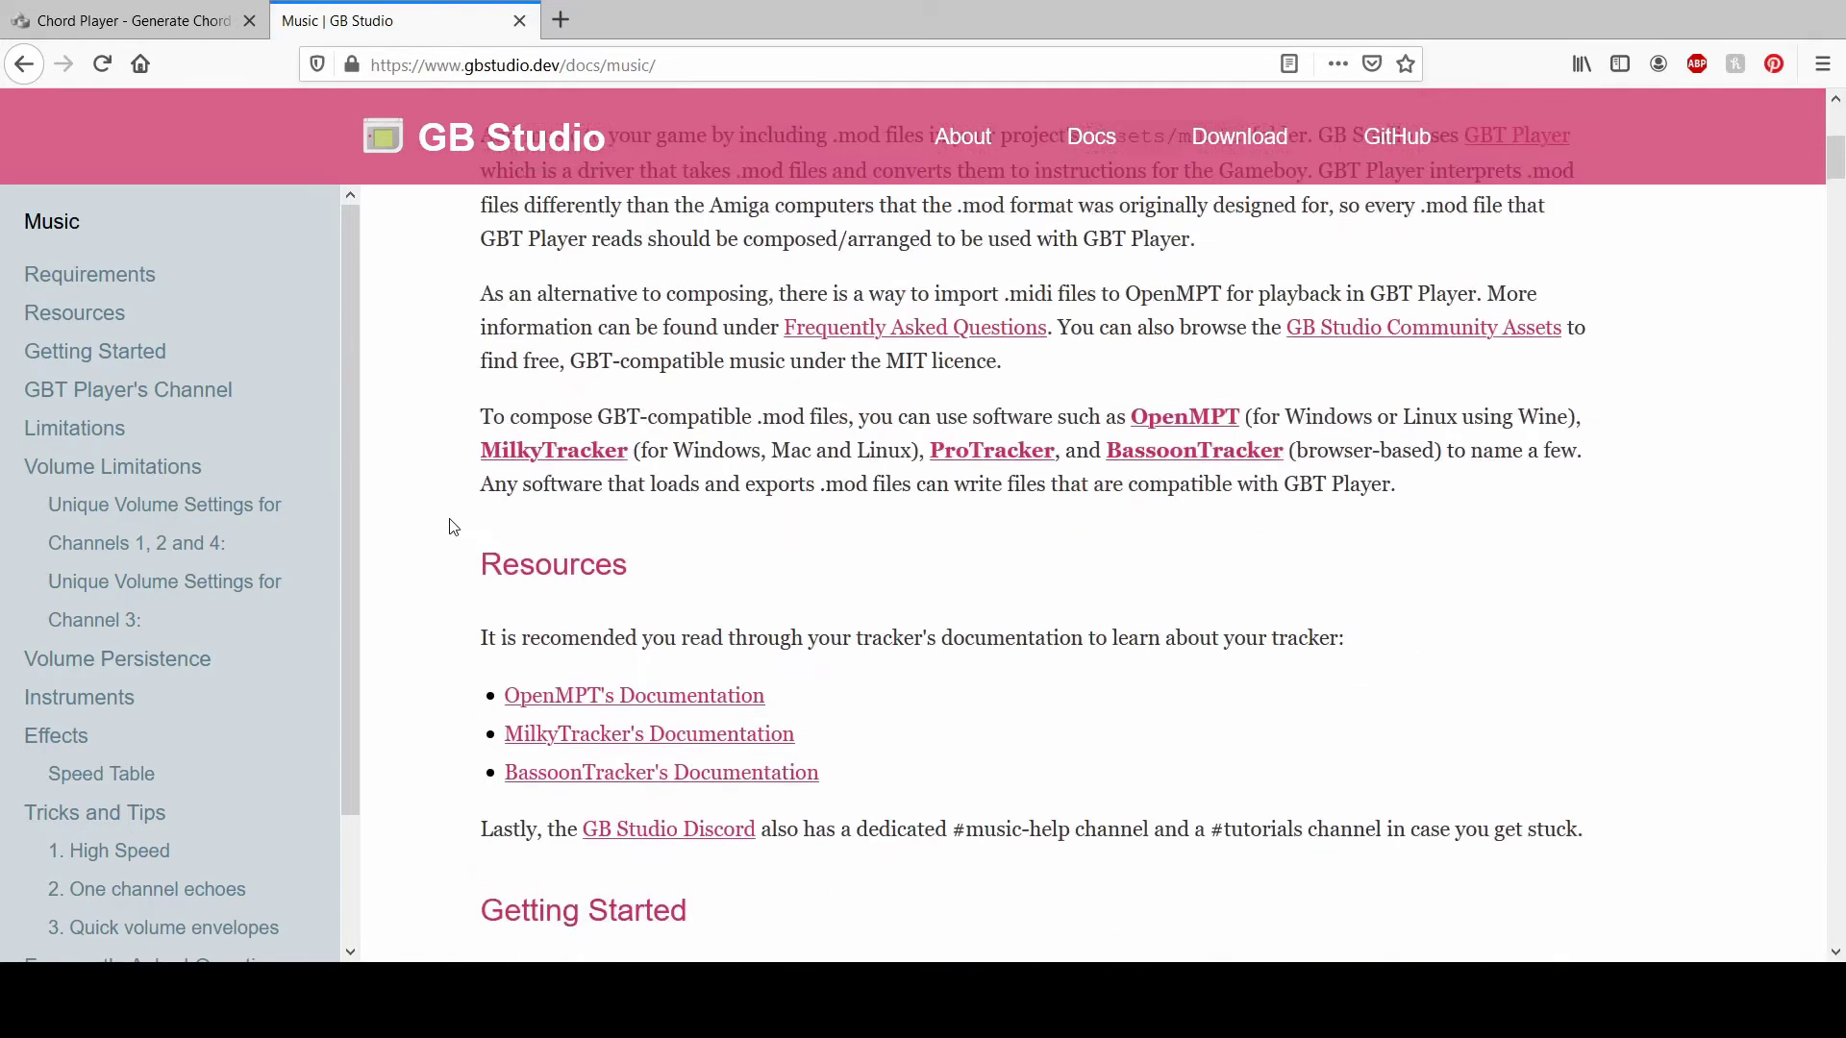
pyautogui.scroll(-1, 538, 577)
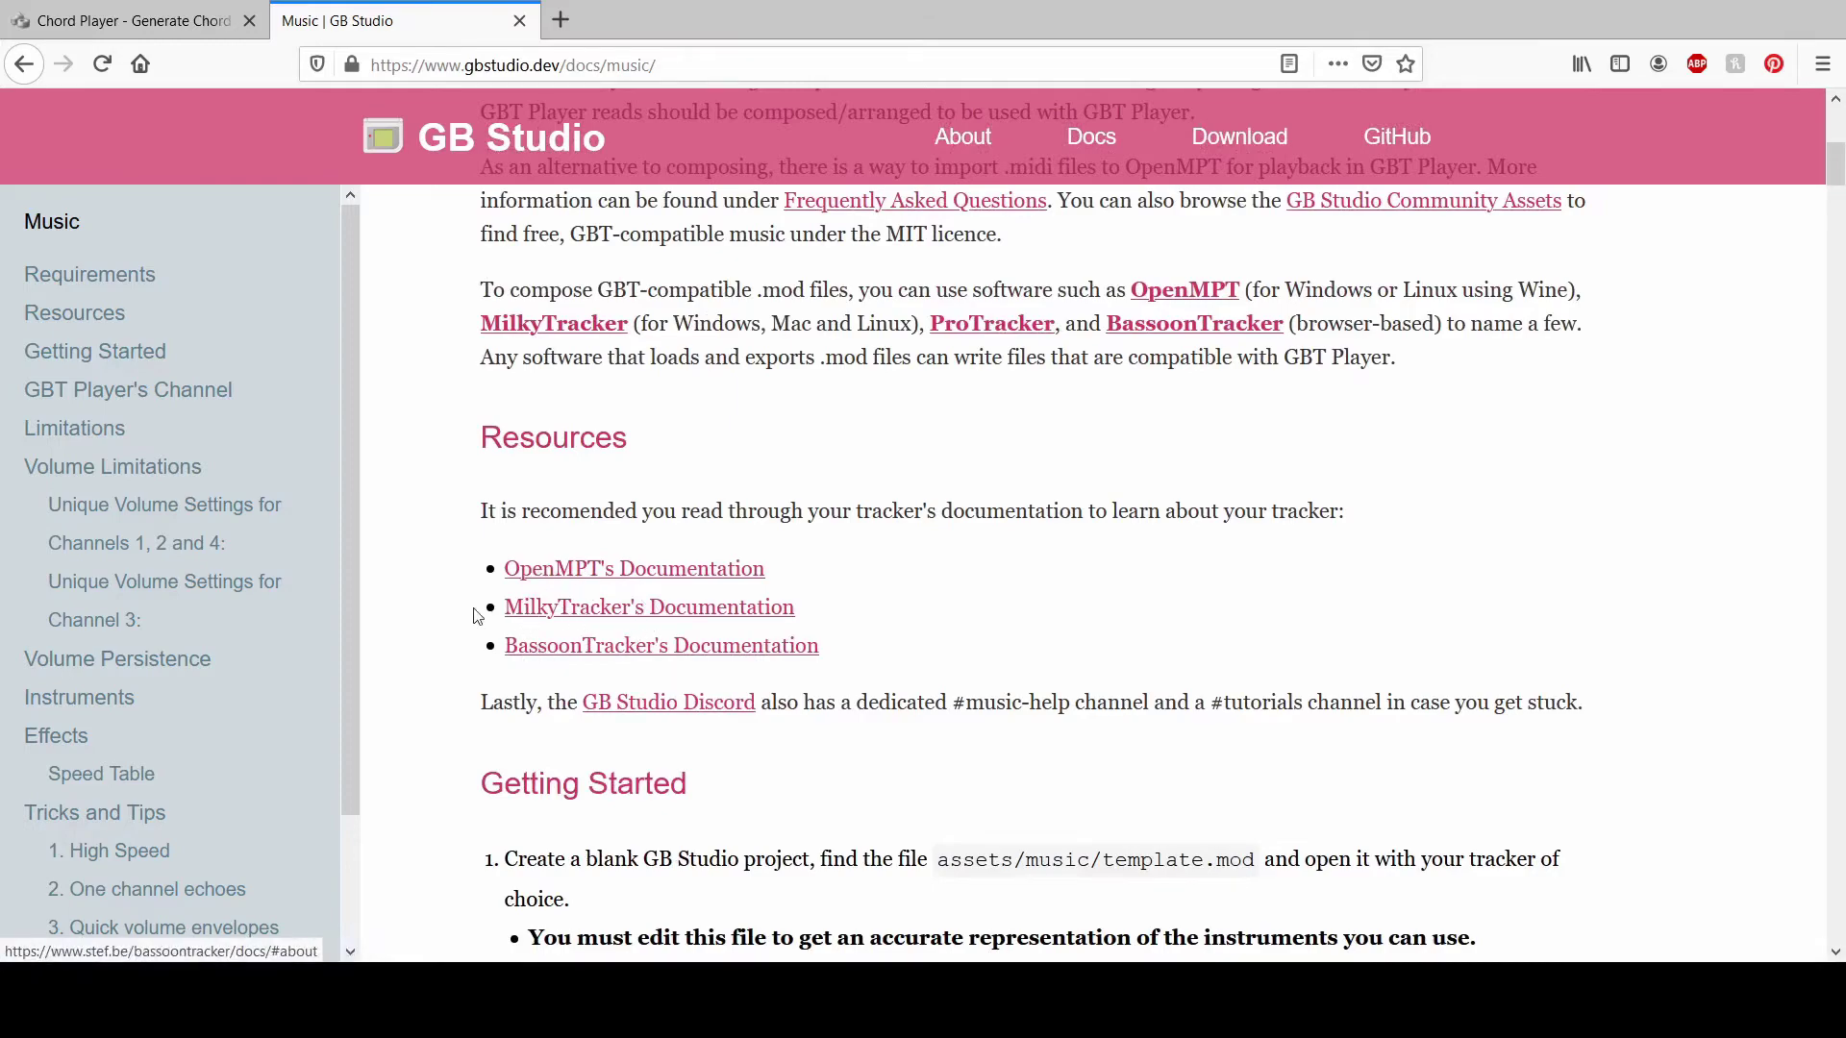
pyautogui.scroll(-5, 461, 593)
pyautogui.scroll(-10, 461, 592)
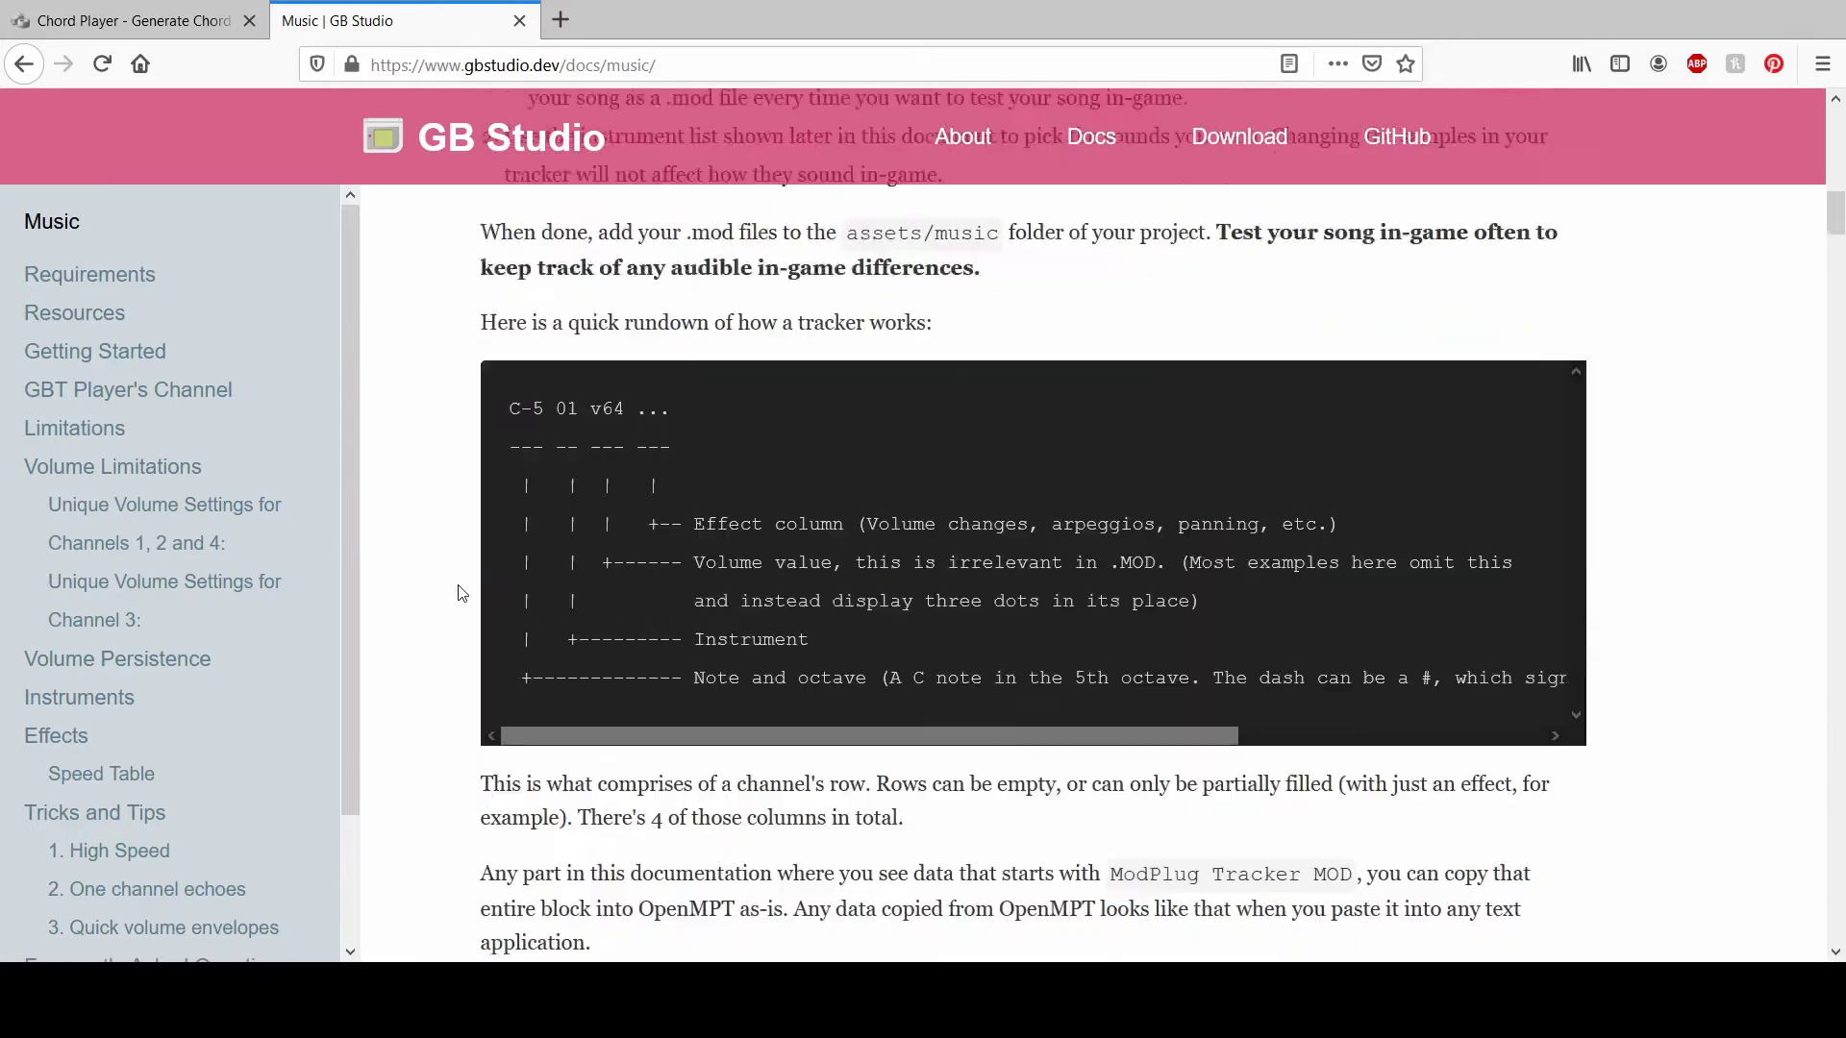
# - Examine the sound types, note ranges, instruments and effects of each channel in the GBT Player's Channel Limitations table
pyautogui.scroll(-2, 439, 597)
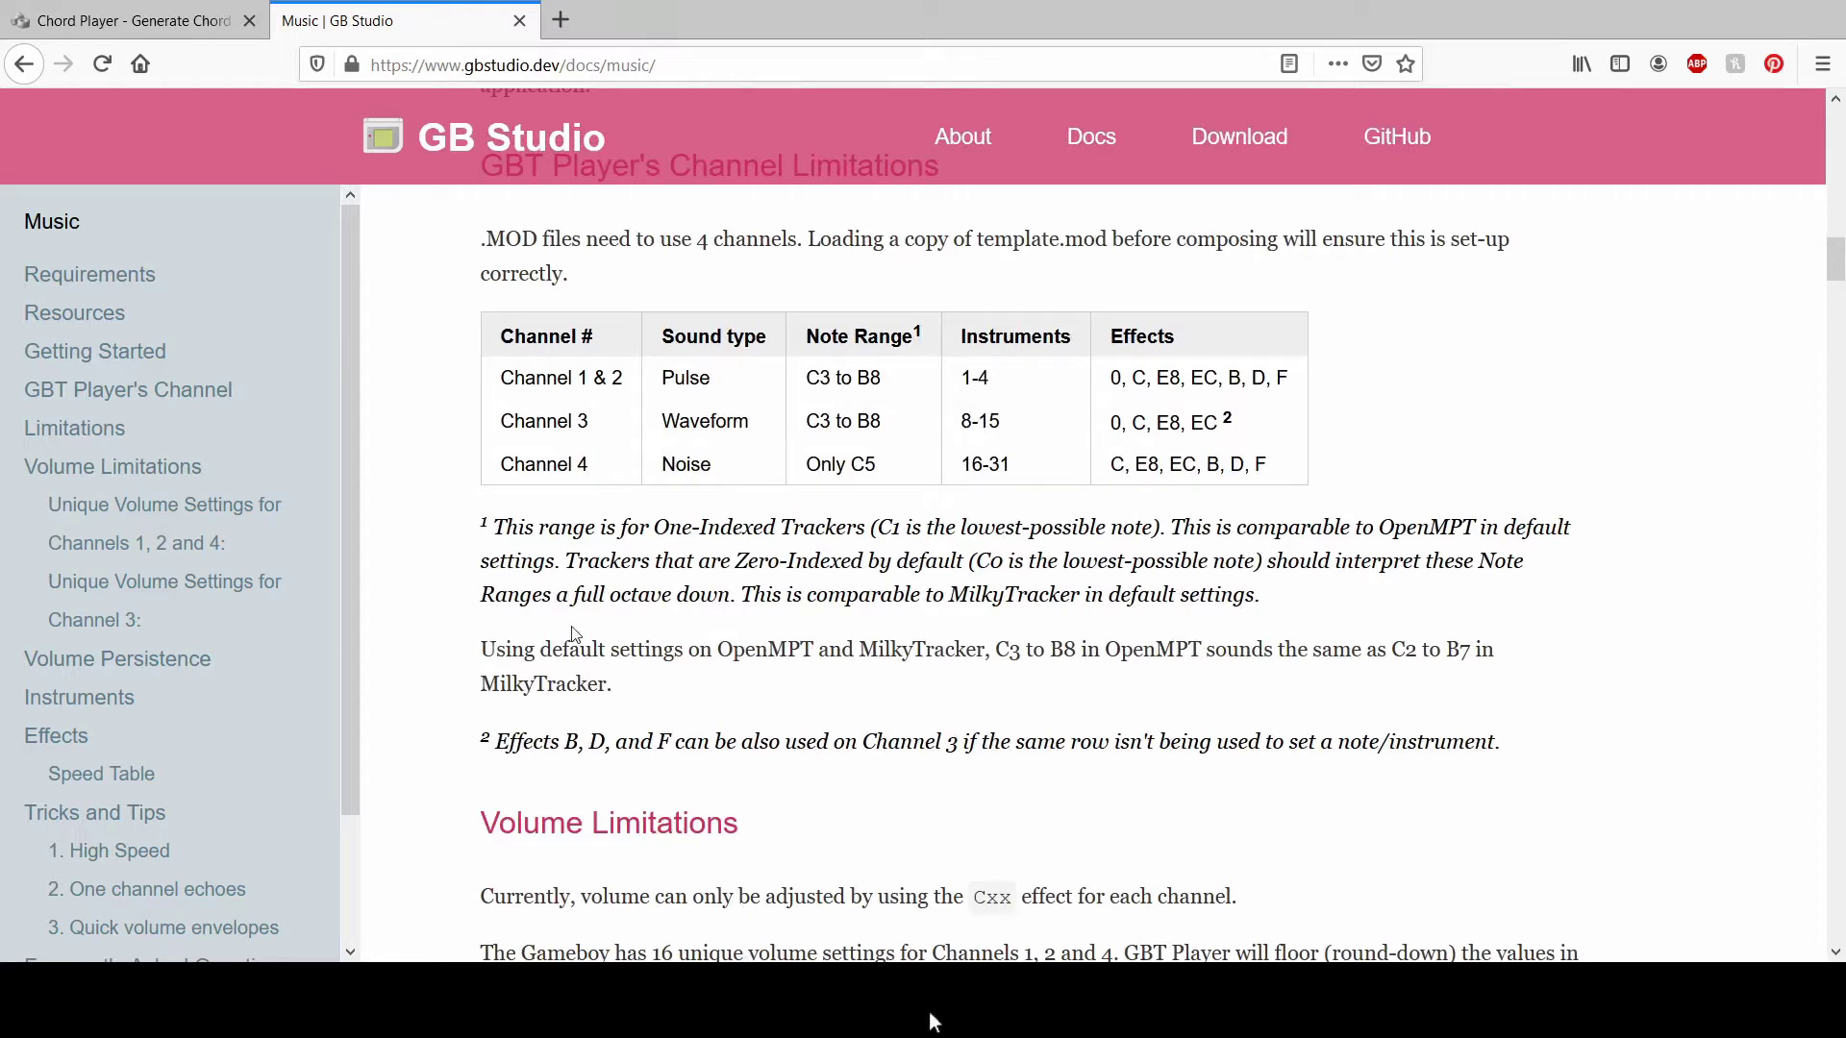
pyautogui.scroll(2, 433, 461)
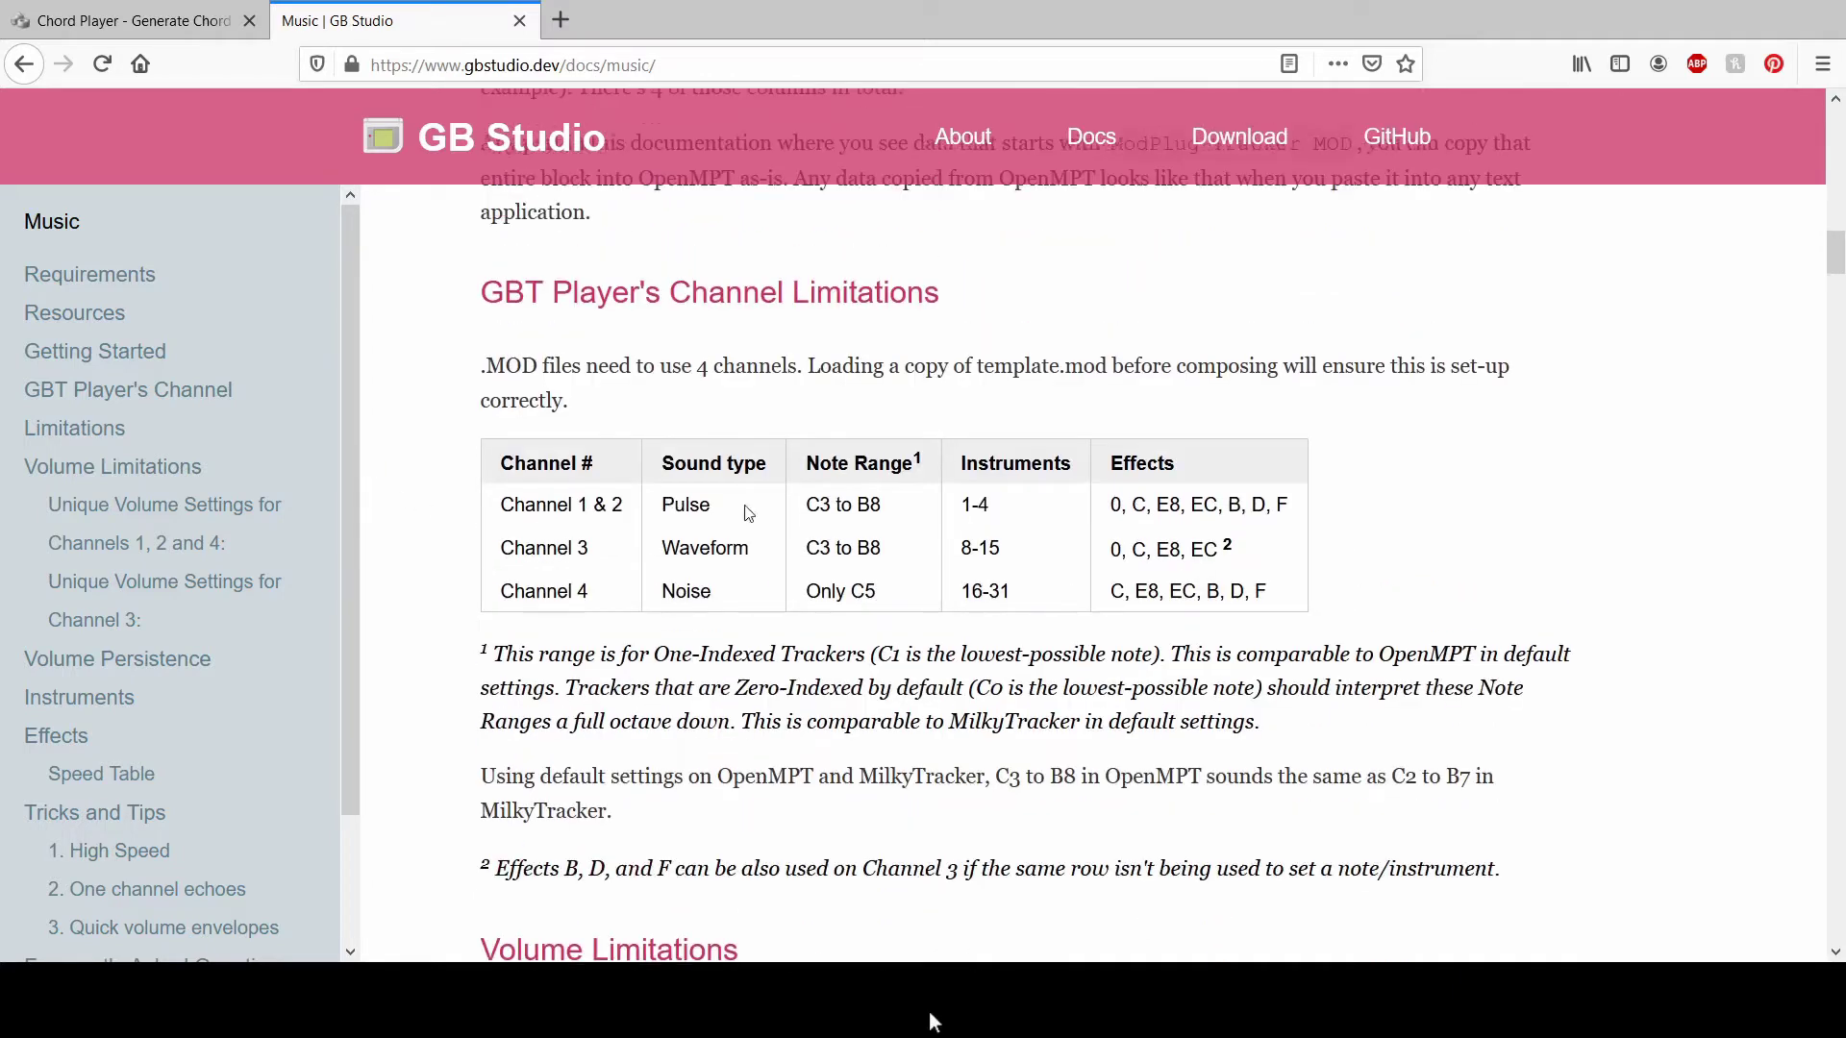
pyautogui.moveTo(495, 502); pyautogui.dragTo(1279, 598)
pyautogui.click(1370, 616)
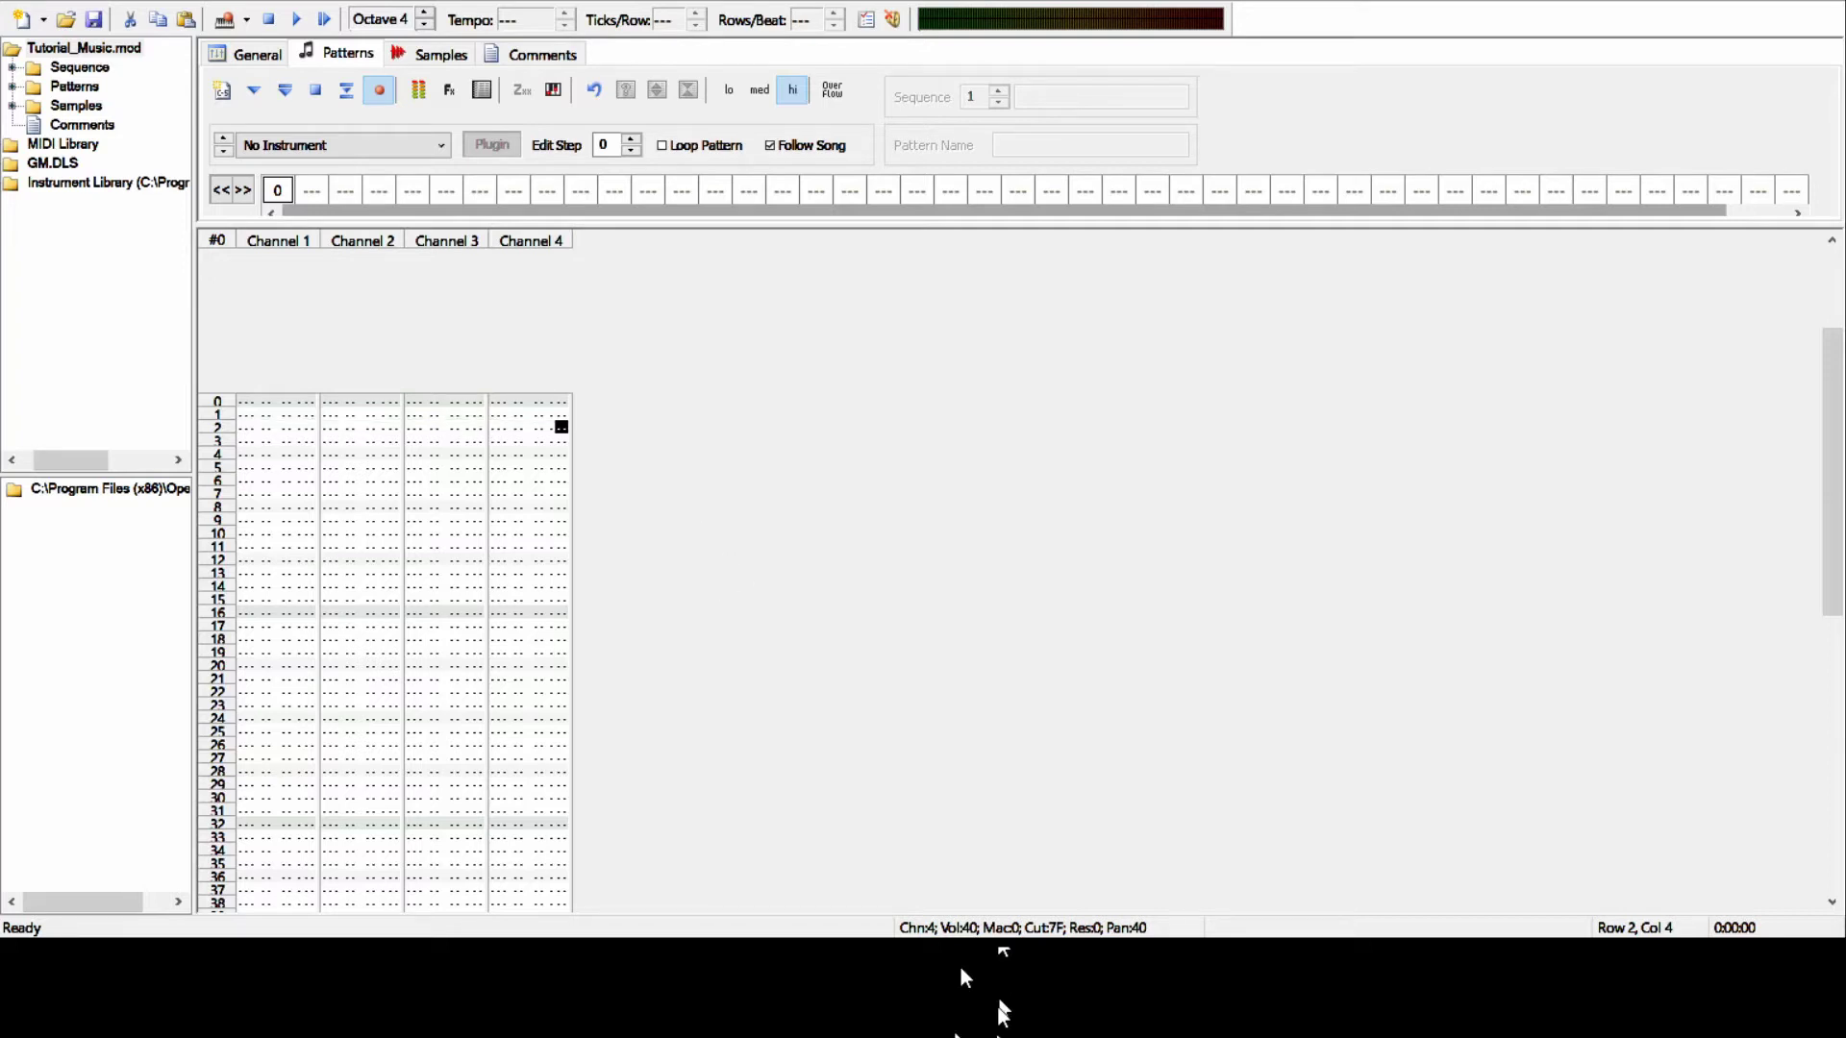
# - Return from OpenMPT to the Music page and highlight the footnote about effects B, D and F on Channel 3
pyautogui.hotkey('alt', 'Tab')
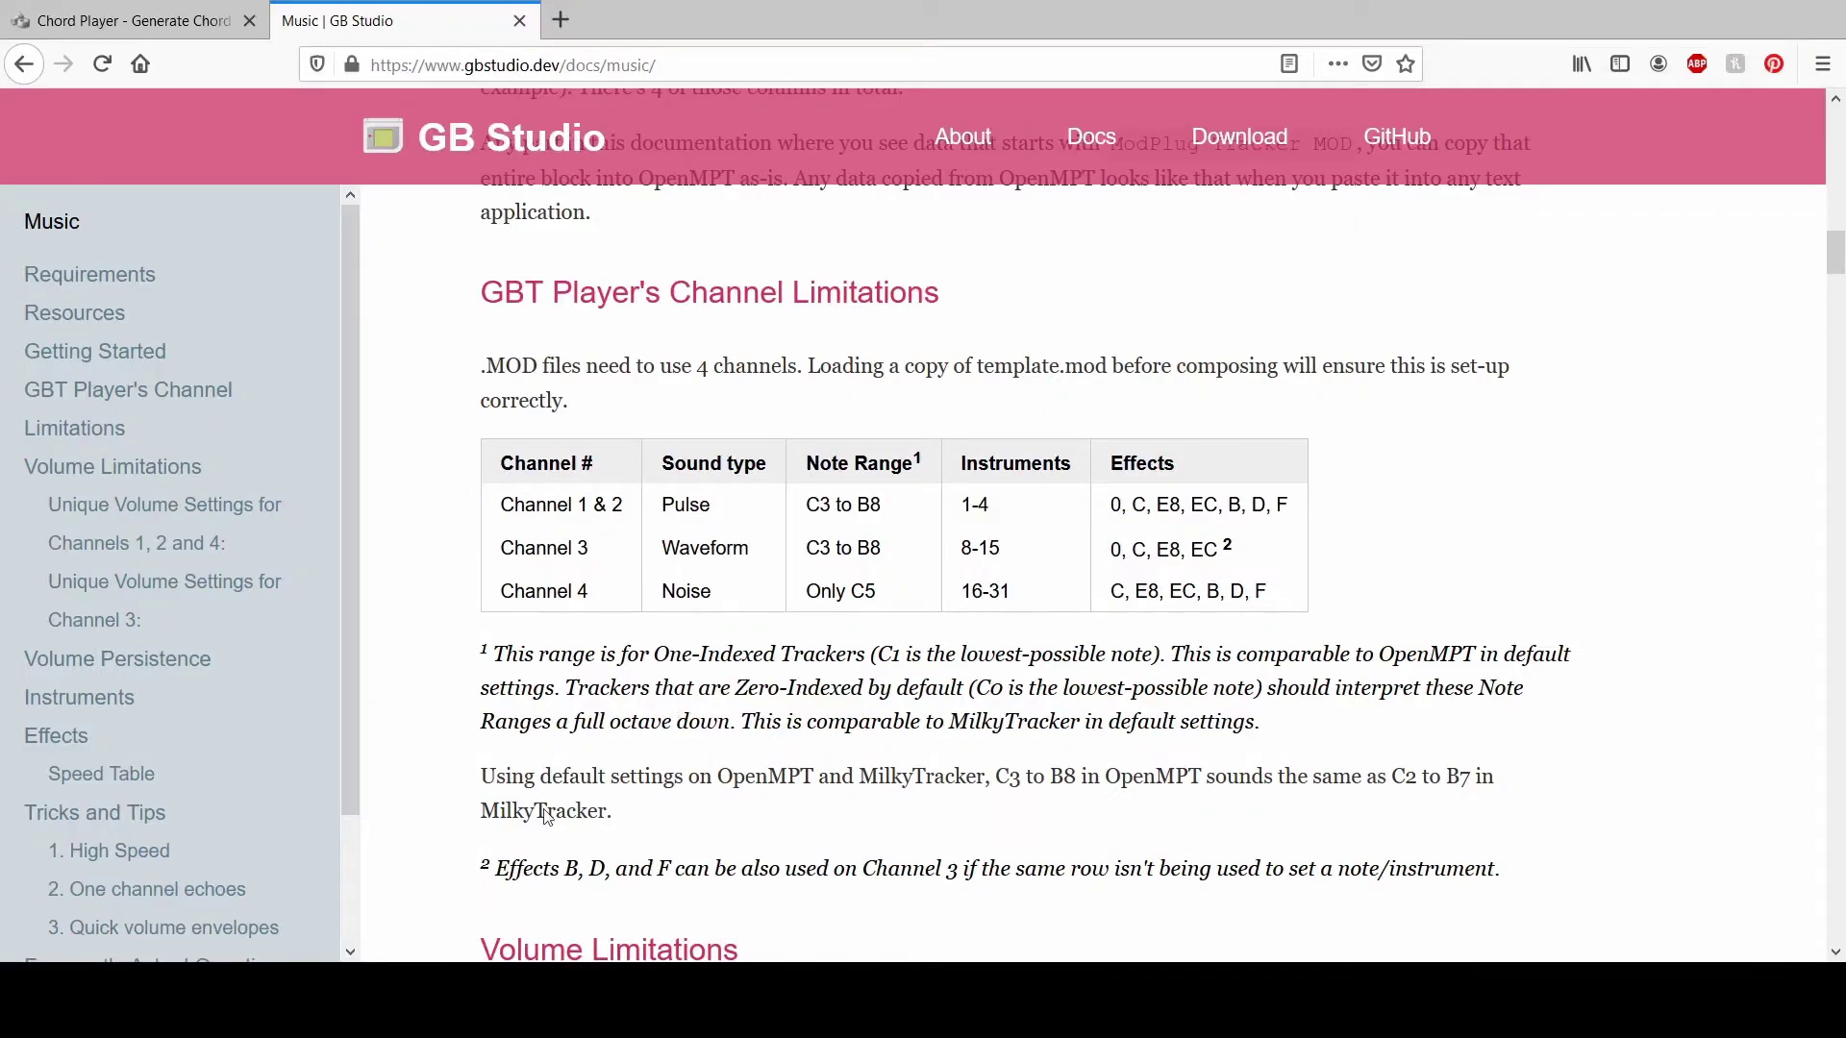
pyautogui.moveTo(516, 866); pyautogui.dragTo(517, 947)
pyautogui.scroll(-5, 424, 577)
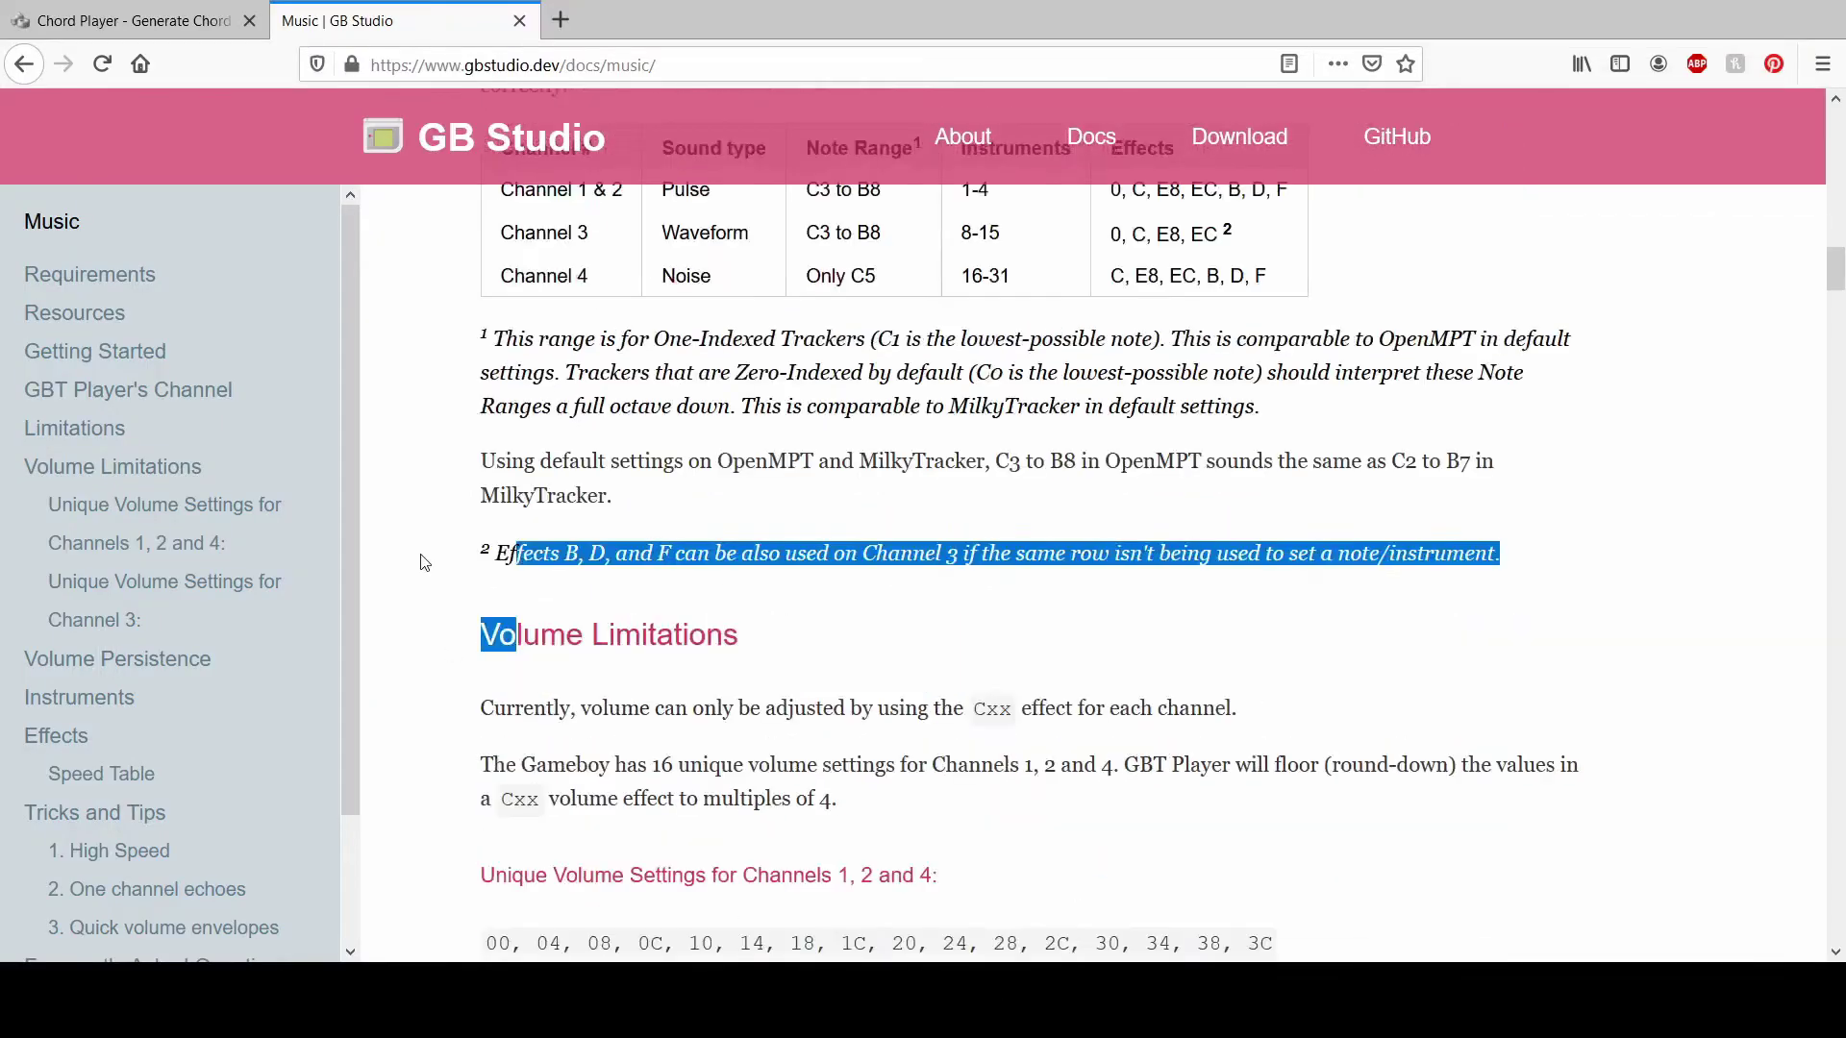
pyautogui.scroll(7, 446, 597)
pyautogui.scroll(-1, 673, 613)
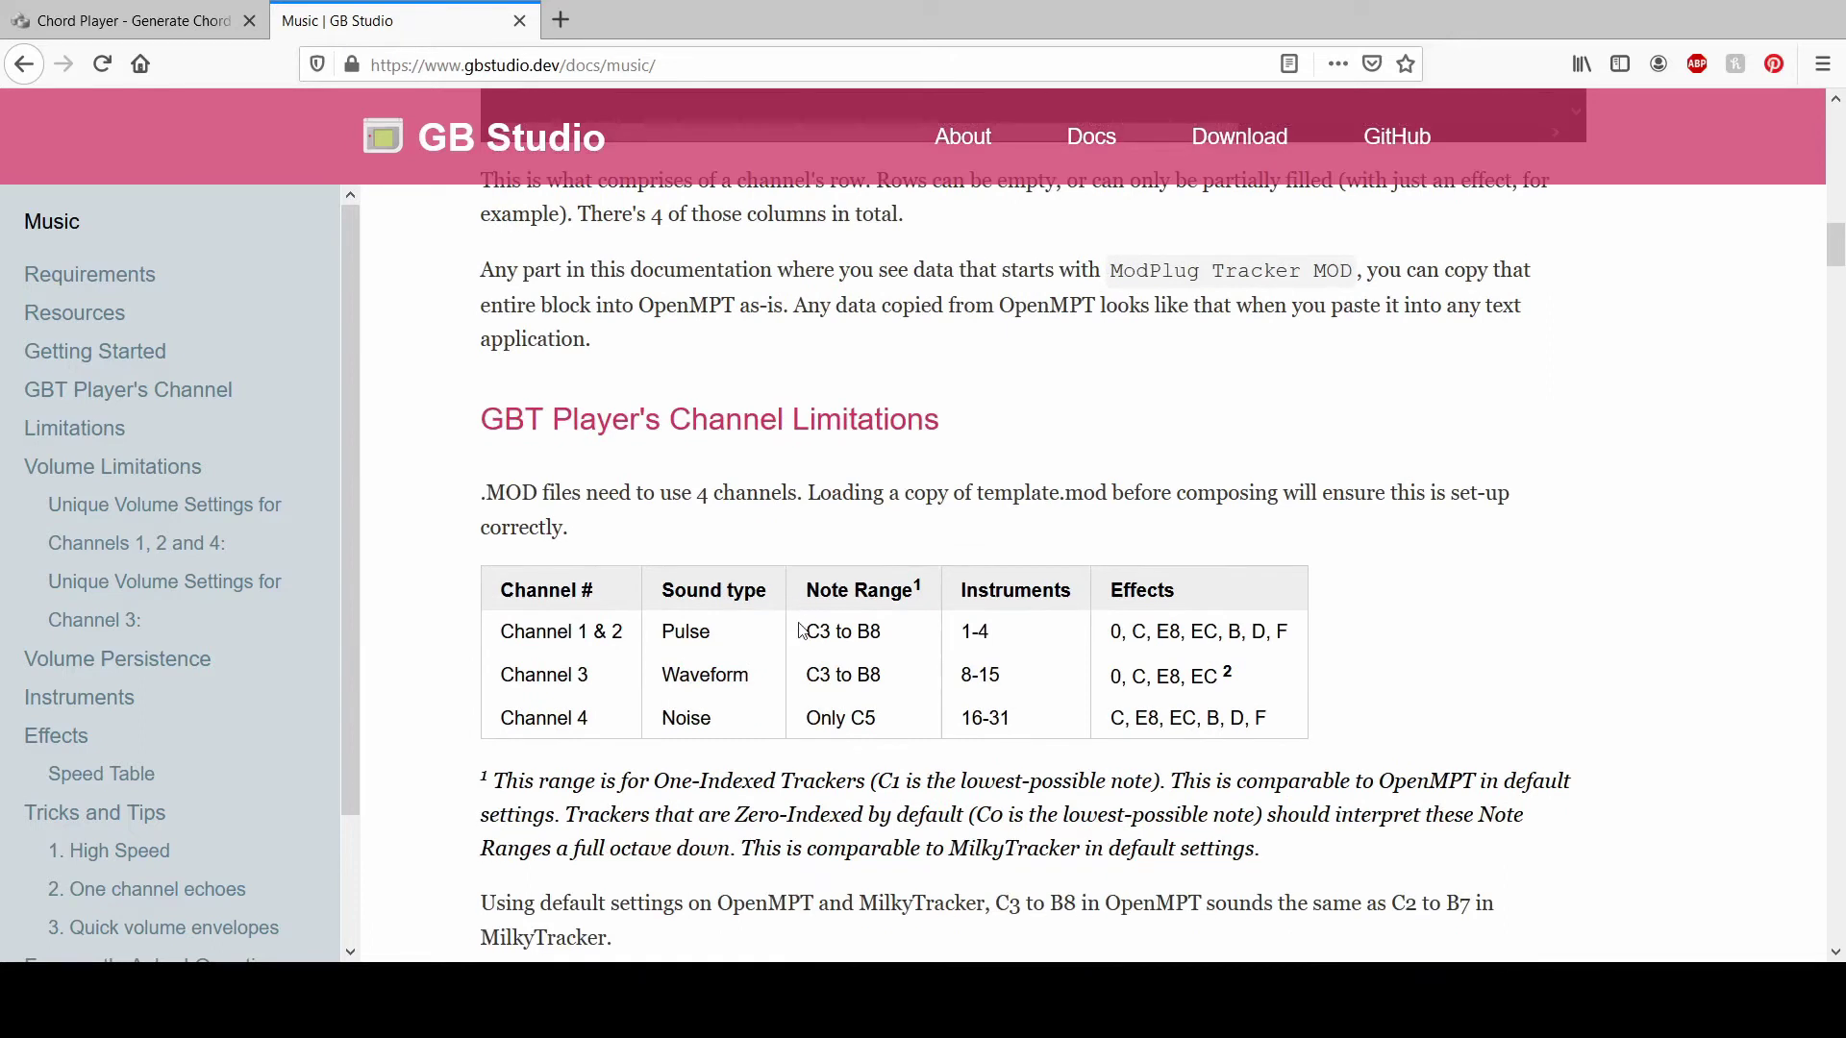
# - Highlight the note ranges in the channel limitations table, including the one for the noise channel
pyautogui.moveTo(806, 632); pyautogui.dragTo(876, 717)
pyautogui.click(882, 719)
pyautogui.doubleClick(864, 721)
pyautogui.click(654, 734)
# - Read the Volume Limitations section and the unique volume settings for Channels 1, 2 and 4
pyautogui.scroll(-1, 865, 659)
pyautogui.scroll(1, 865, 659)
pyautogui.scroll(-5, 419, 573)
pyautogui.scroll(-5, 419, 573)
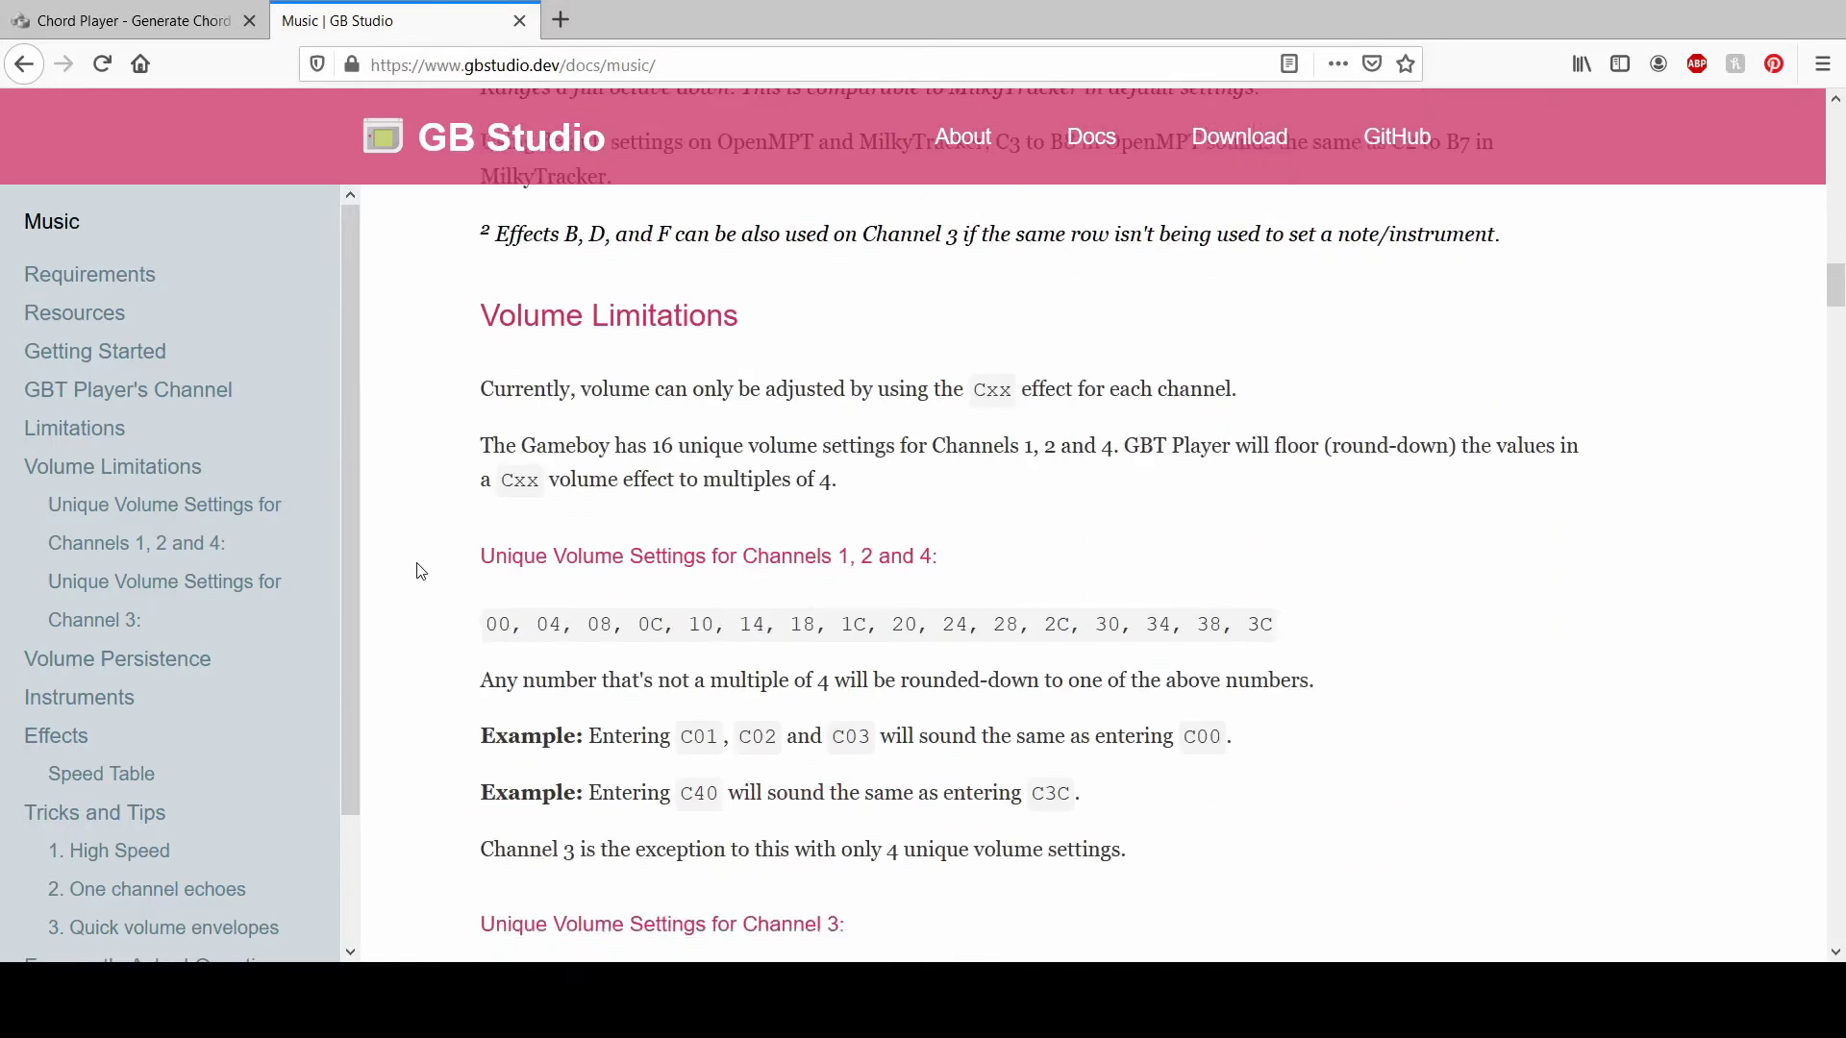
pyautogui.scroll(1, 529, 452)
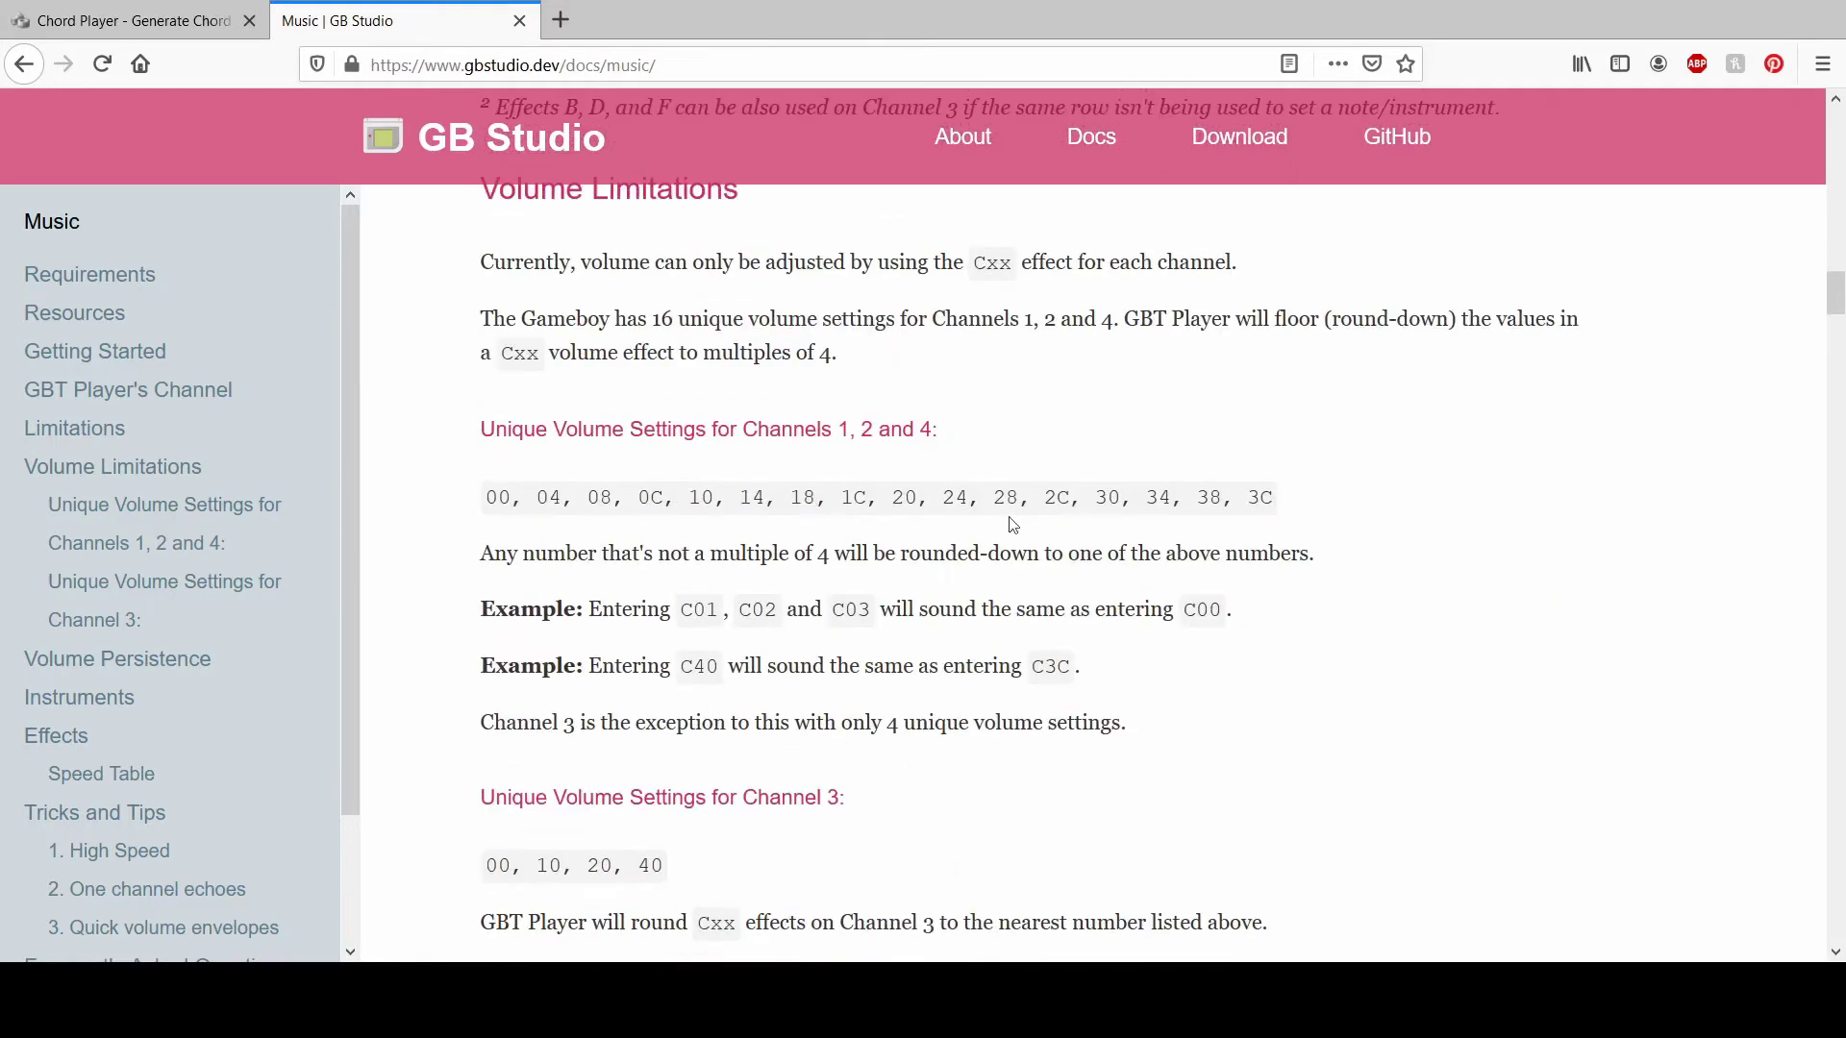
pyautogui.scroll(2, 758, 499)
pyautogui.scroll(-2, 548, 523)
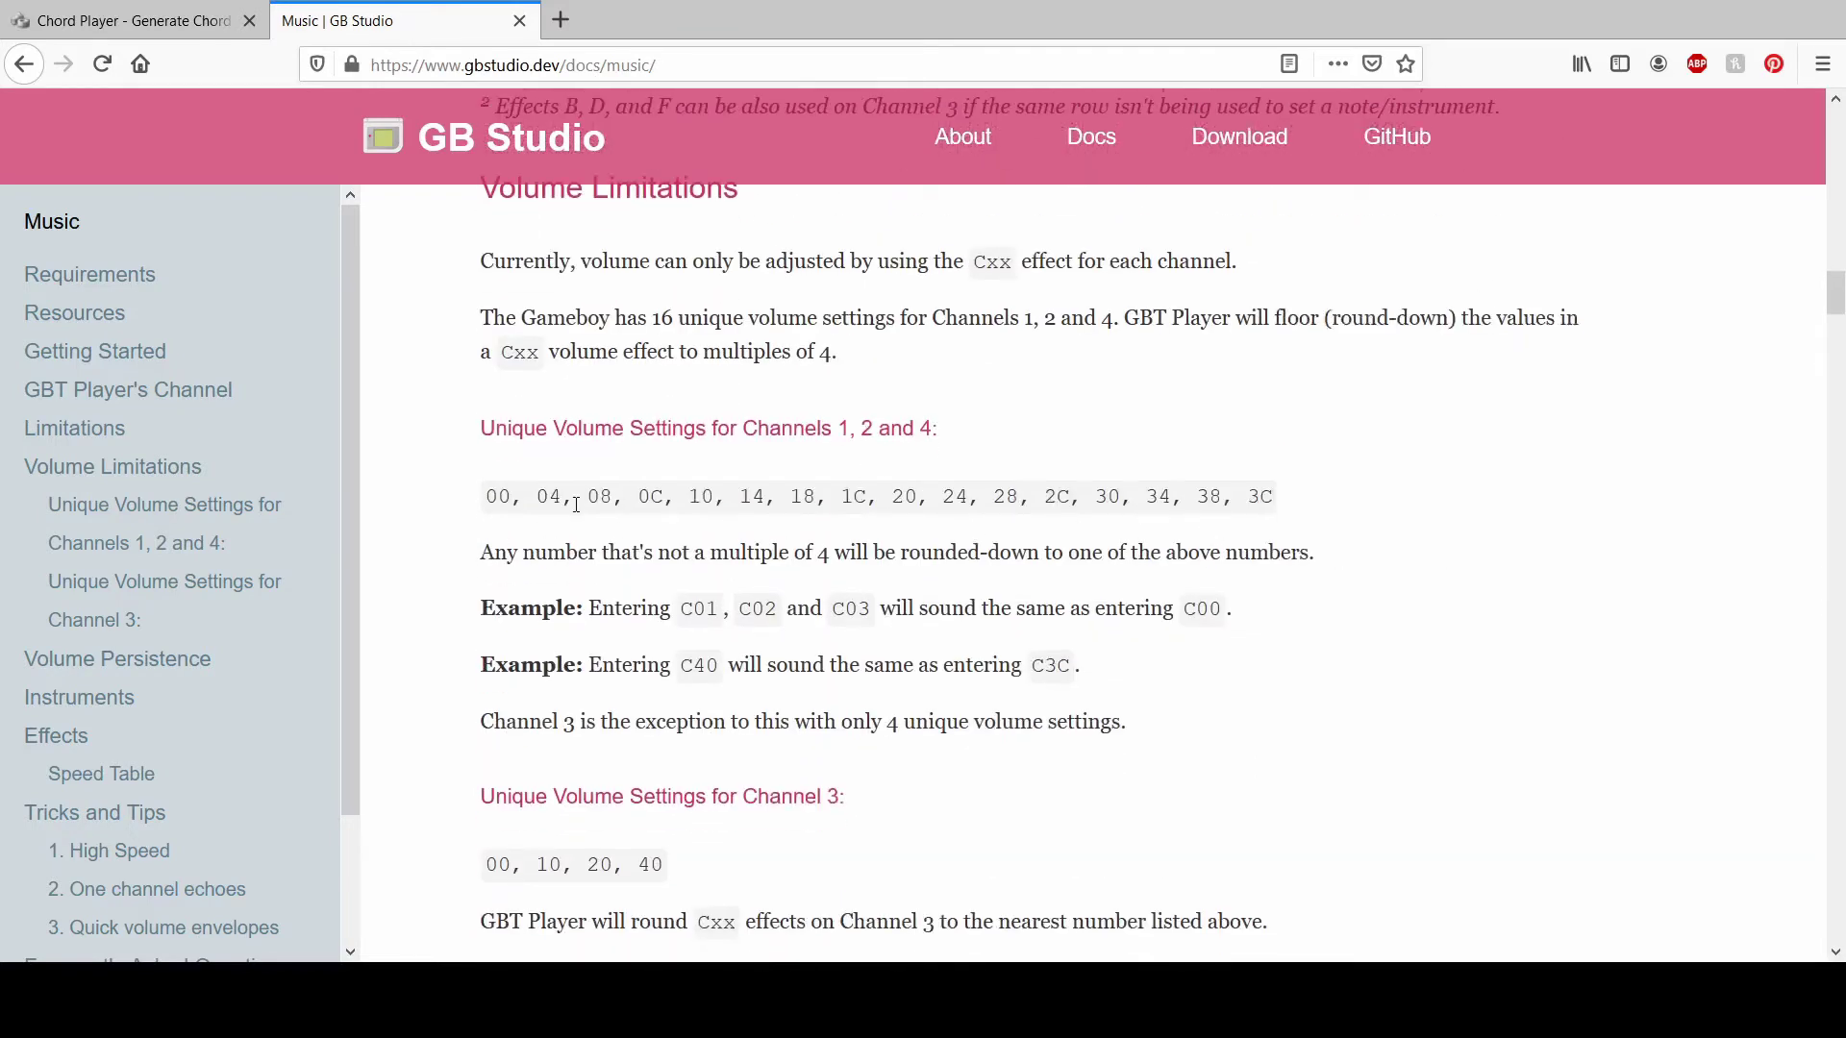
# - Read the unique volume settings for Channel 3 and the Volume Persistence section
pyautogui.scroll(-3, 808, 504)
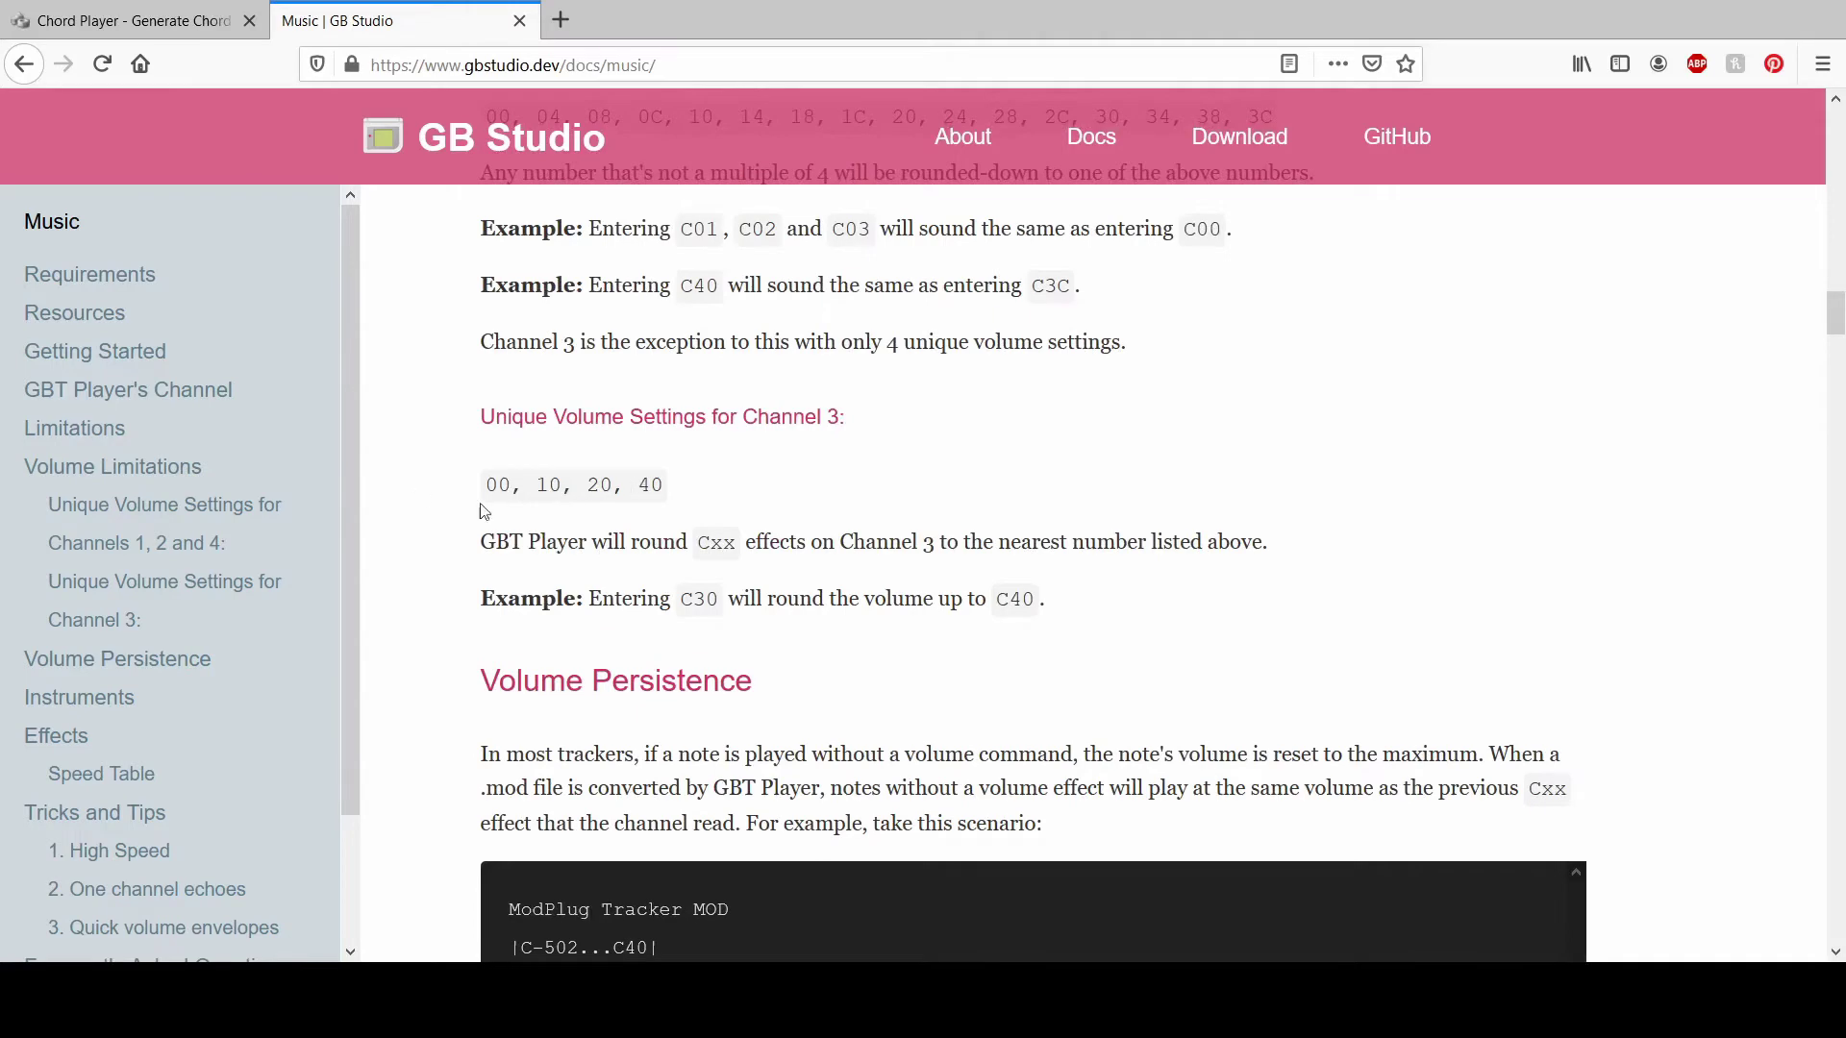
pyautogui.scroll(-3, 459, 520)
pyautogui.scroll(3, 480, 516)
# - Examine the instrument options for the pulse and wave channels in the Instruments section
pyautogui.scroll(-7, 472, 490)
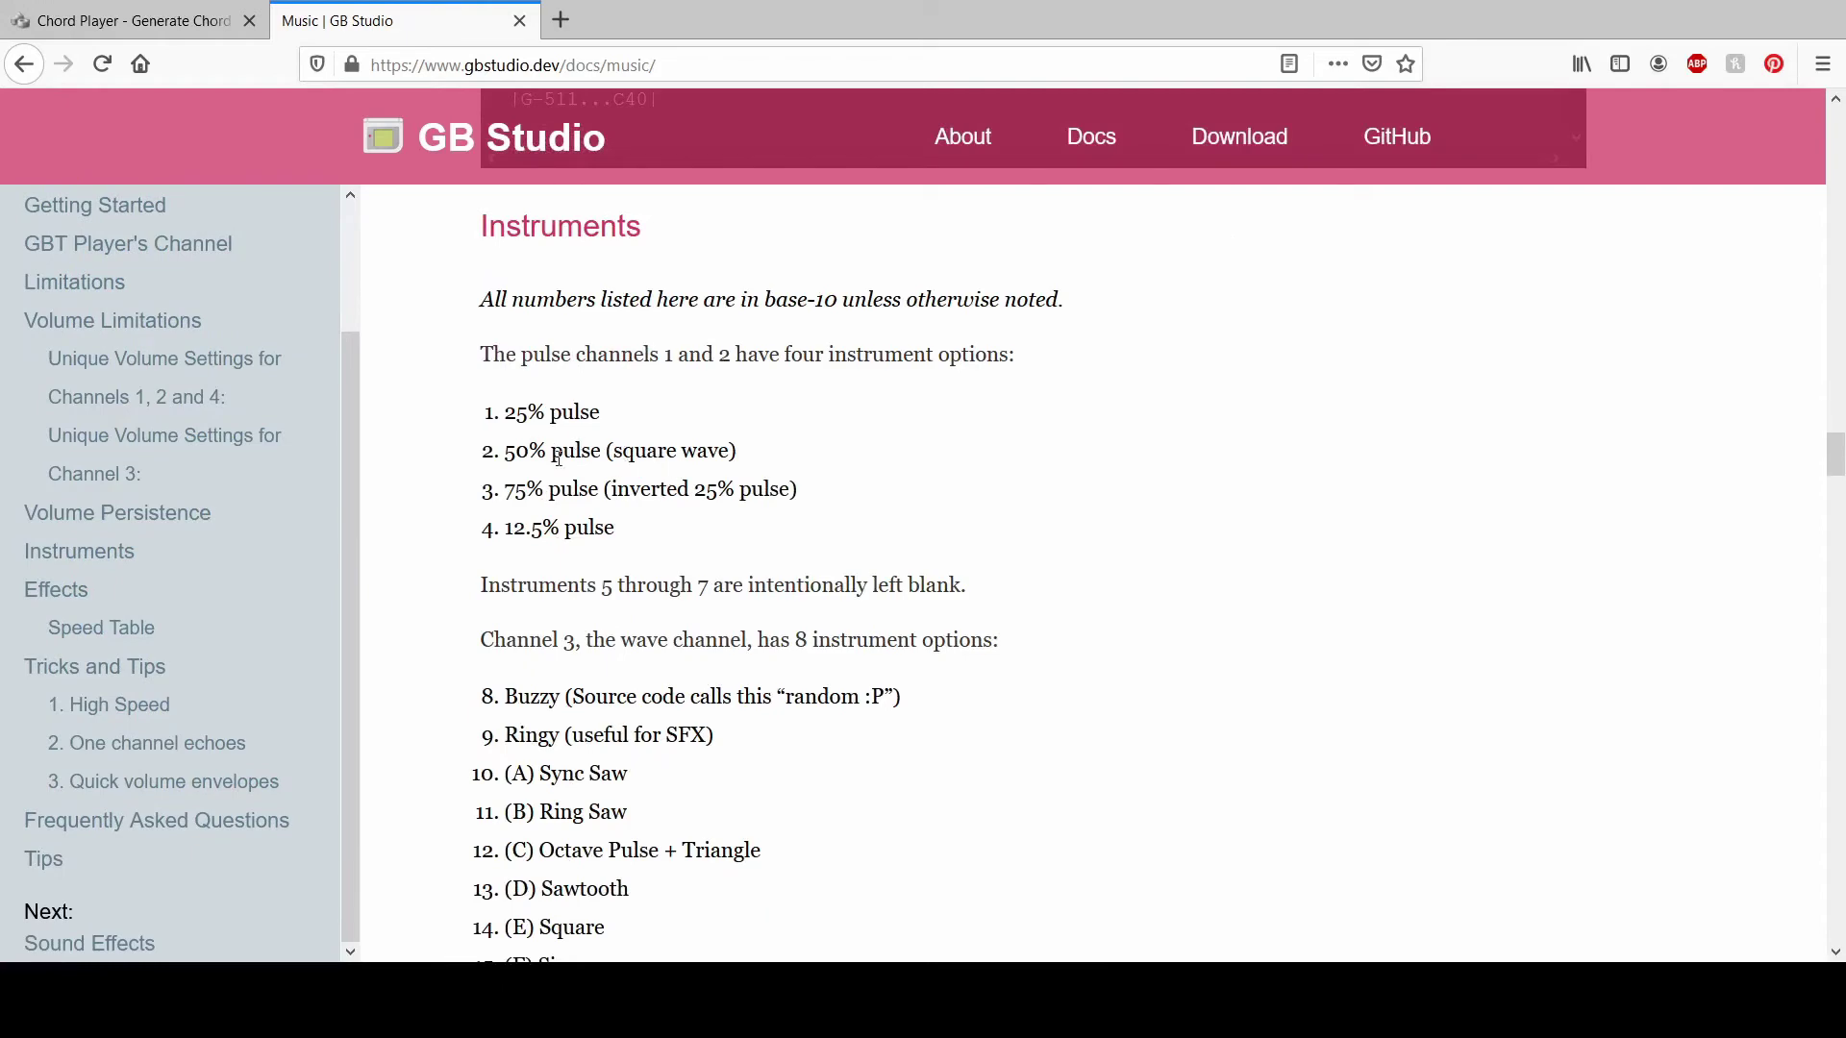
pyautogui.scroll(-3, 425, 458)
pyautogui.scroll(3, 605, 386)
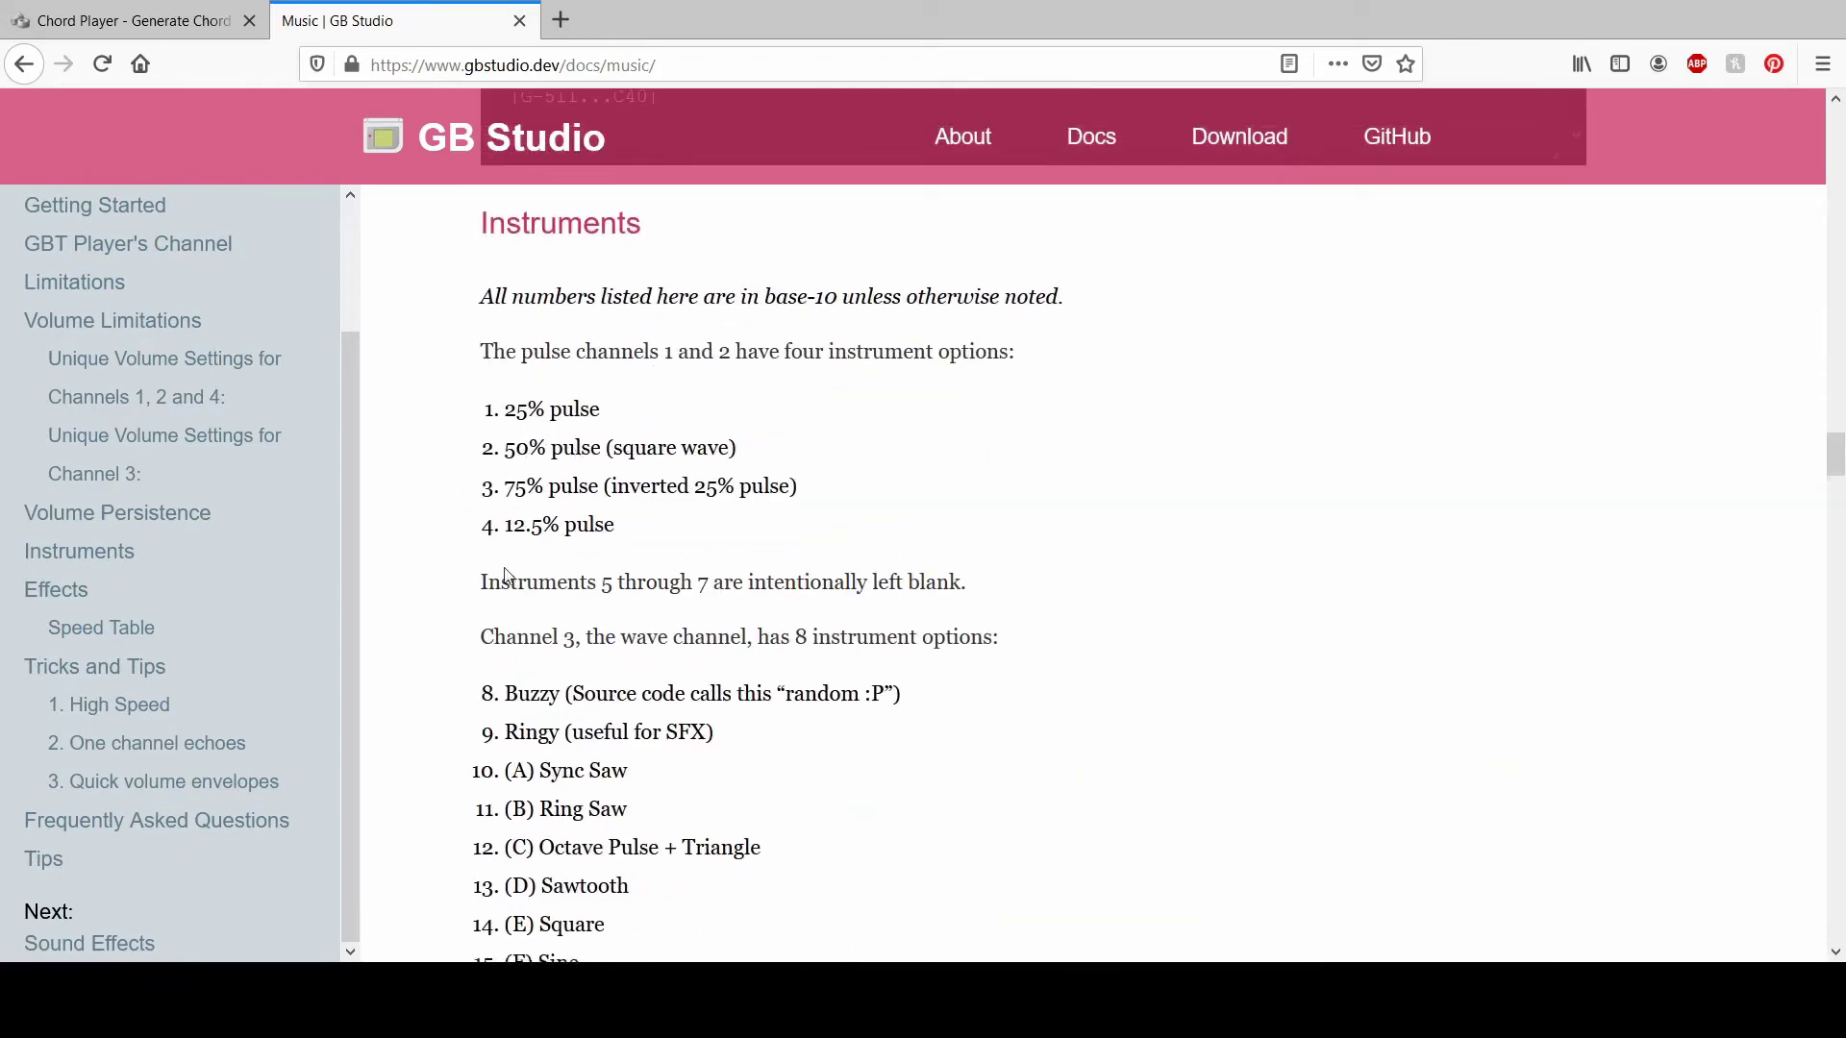
# - Read the wave channel and noise preset lists in the Instruments section of the documentation
pyautogui.scroll(-3, 615, 585)
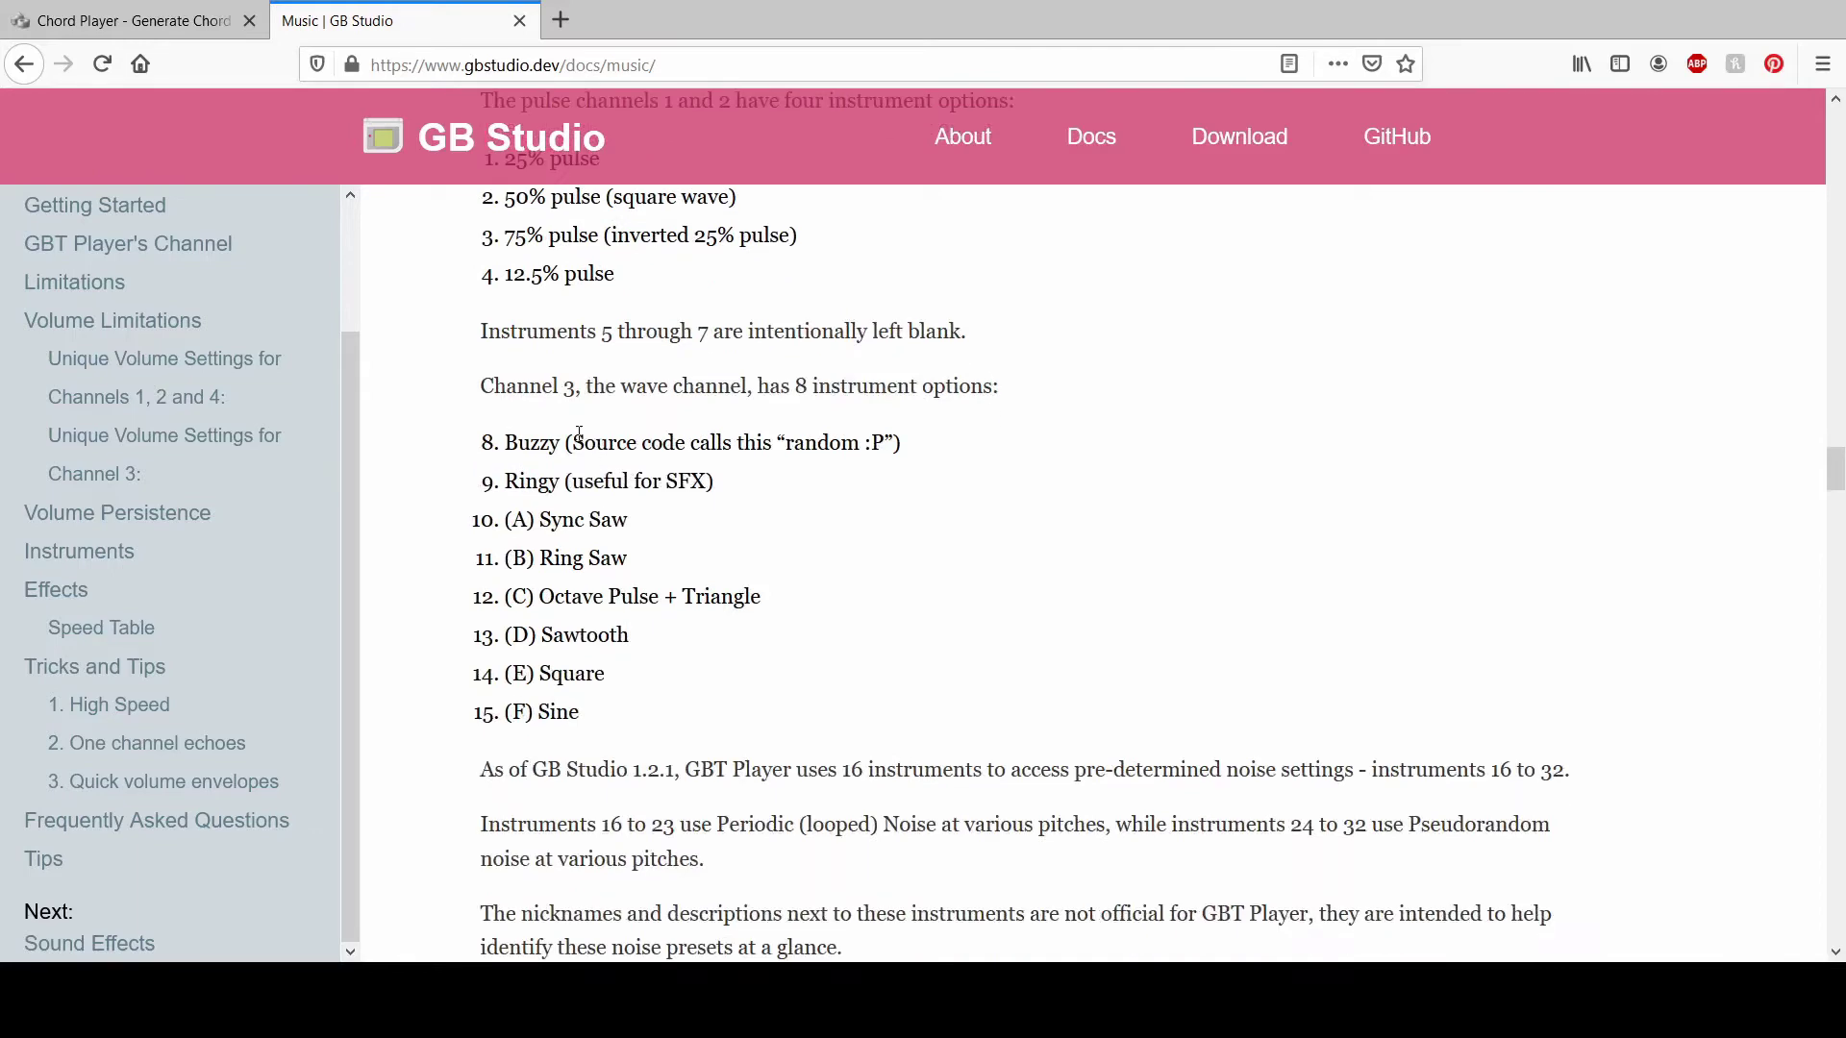
pyautogui.scroll(-10, 581, 587)
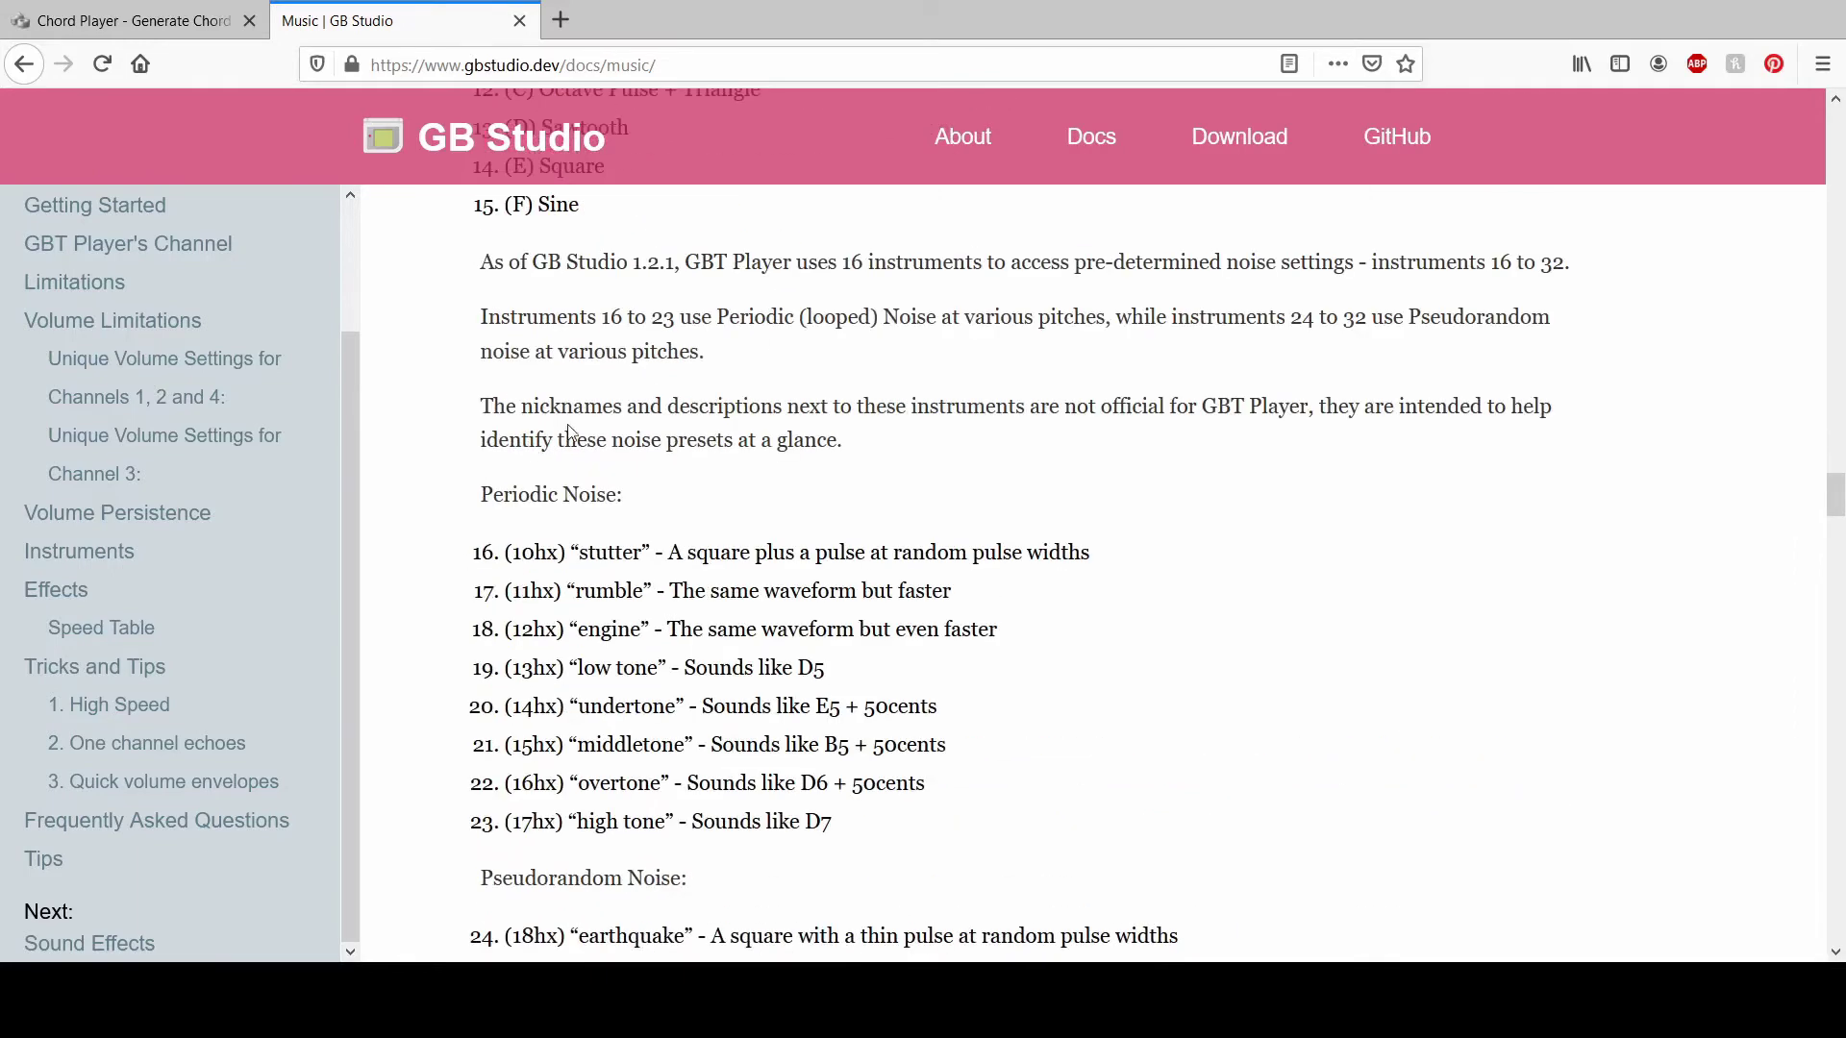
pyautogui.scroll(-9, 429, 533)
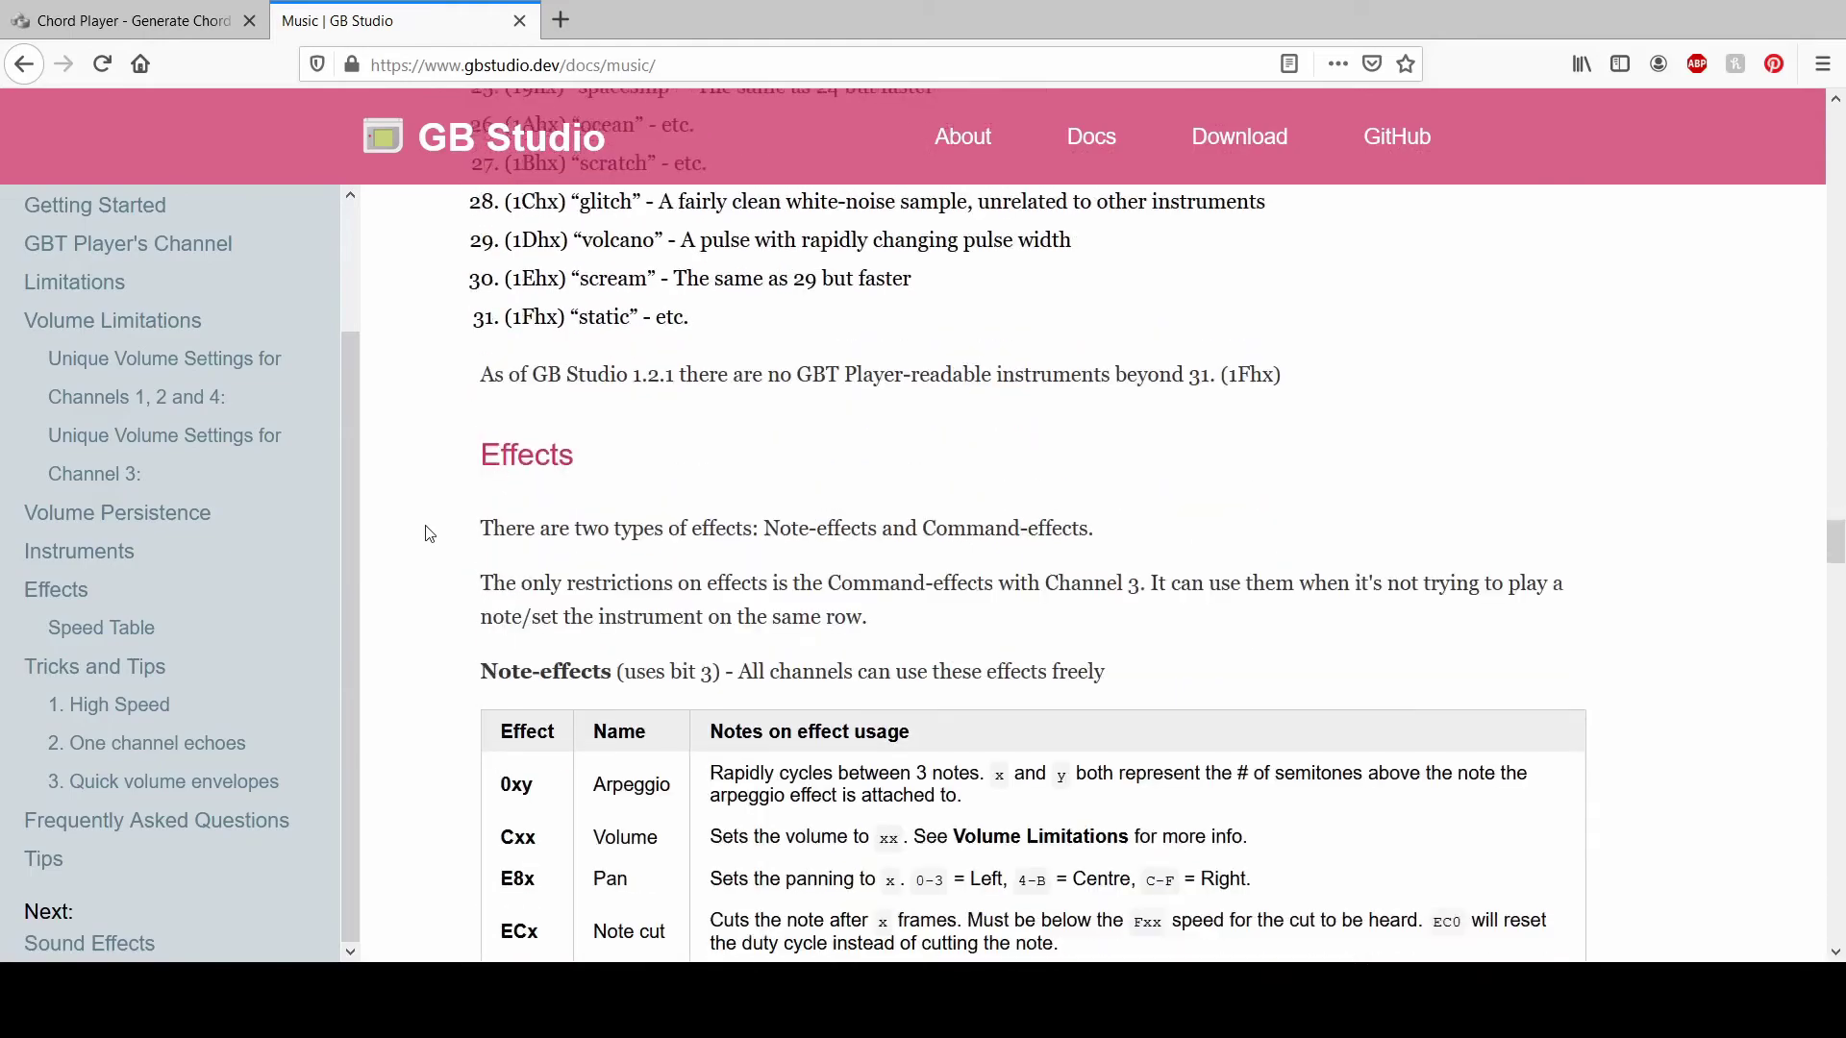
# - Read the note-effect and command-effect tables and highlight the F05 entry in the Speed Table
pyautogui.scroll(-2, 428, 534)
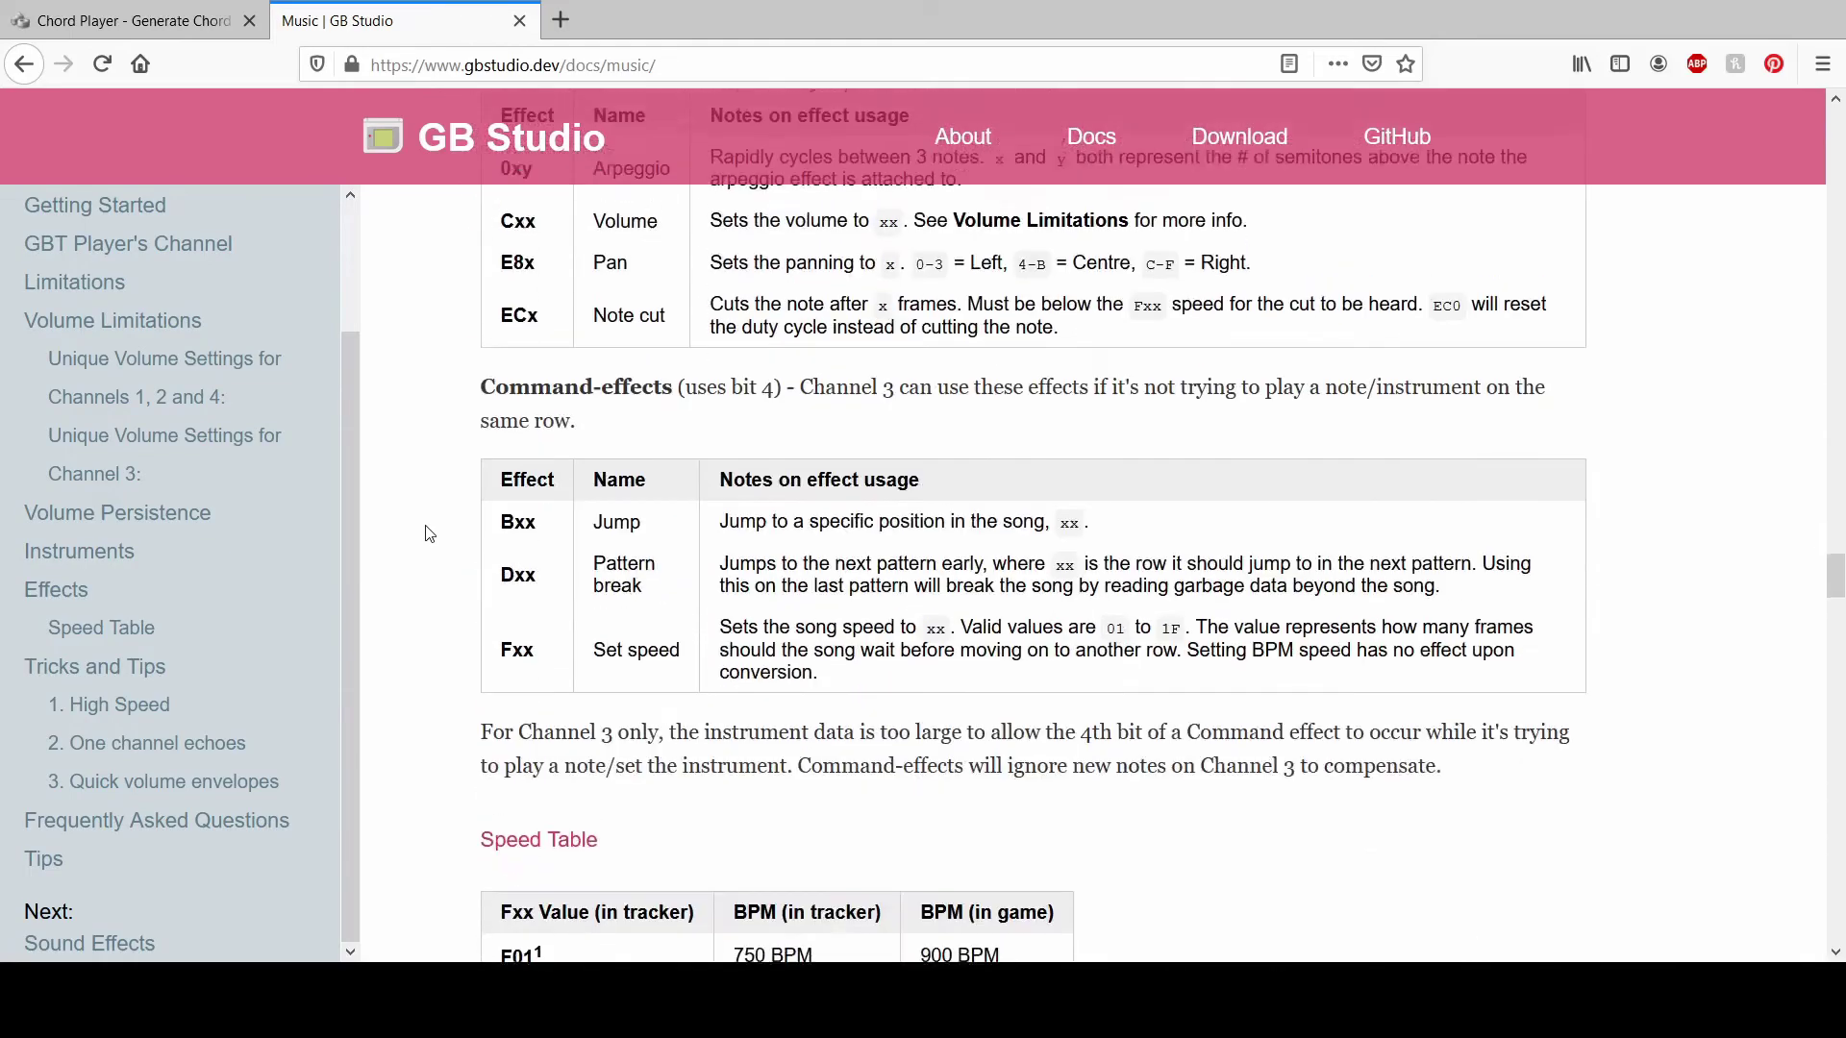
pyautogui.scroll(2, 428, 534)
pyautogui.scroll(-10, 429, 538)
pyautogui.scroll(-3, 429, 553)
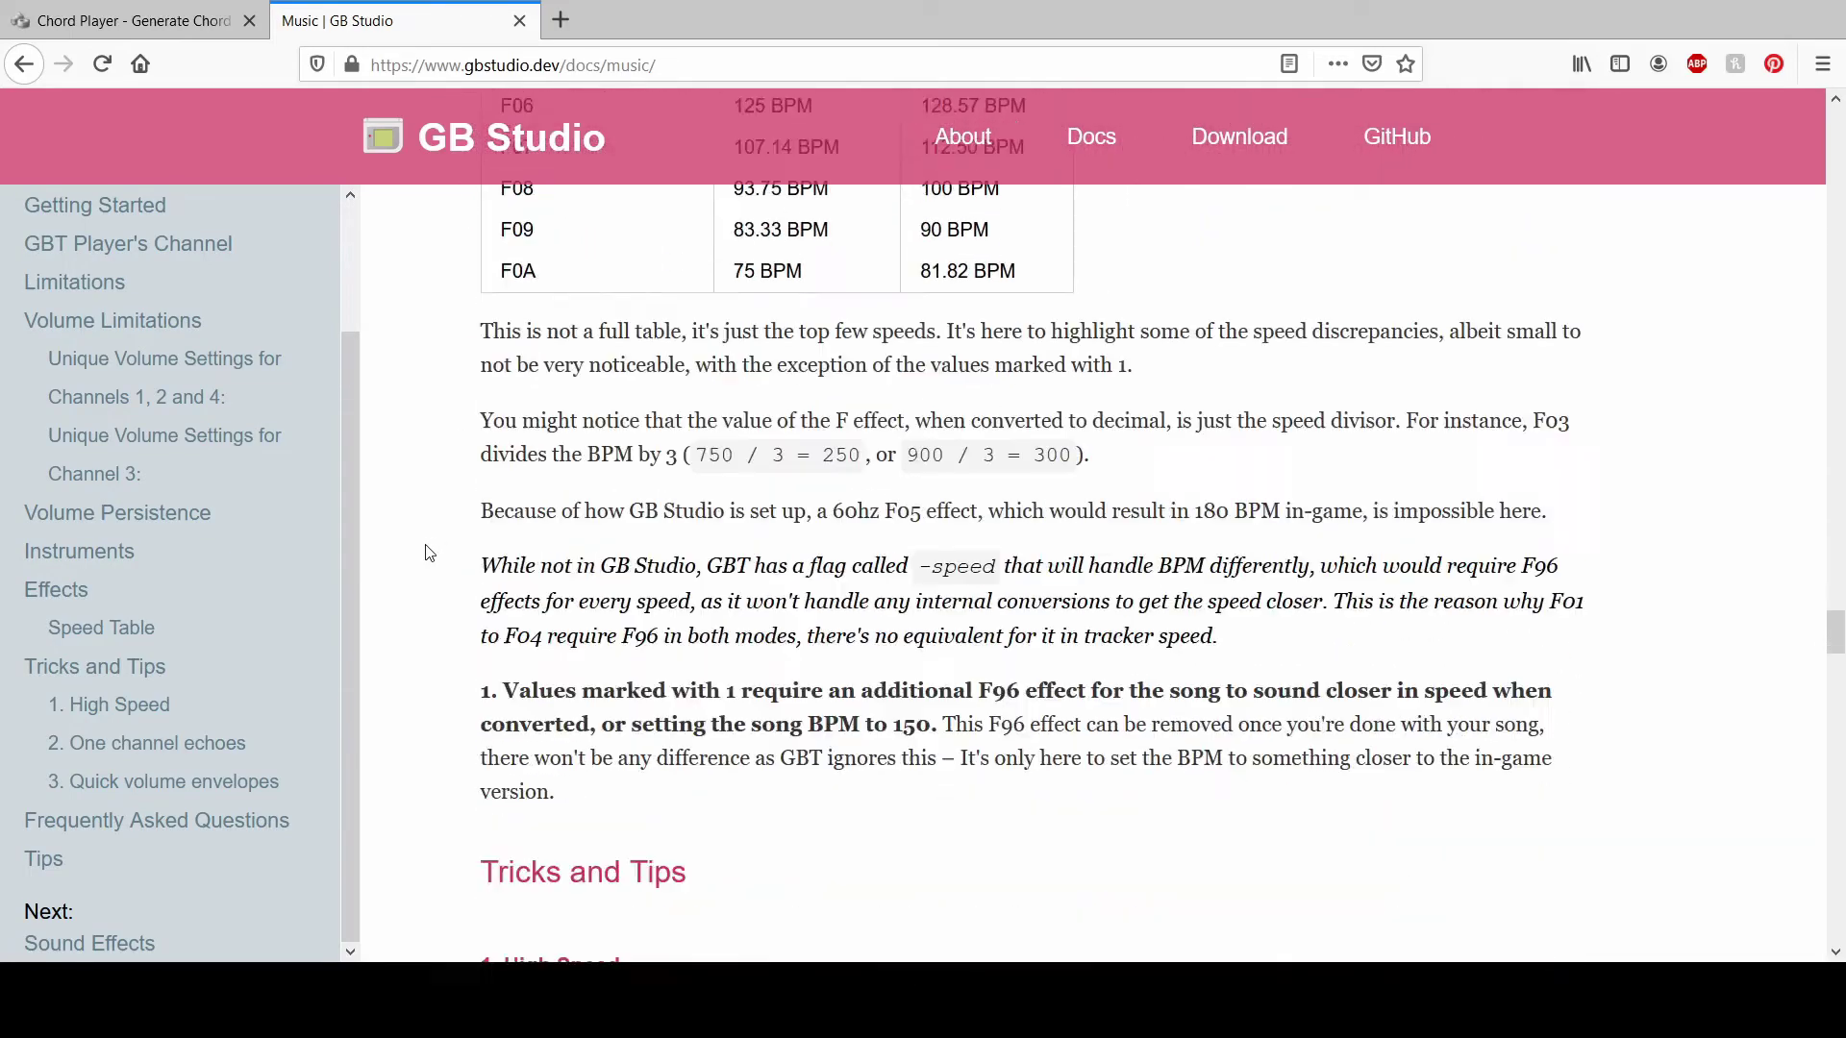
pyautogui.scroll(6, 429, 553)
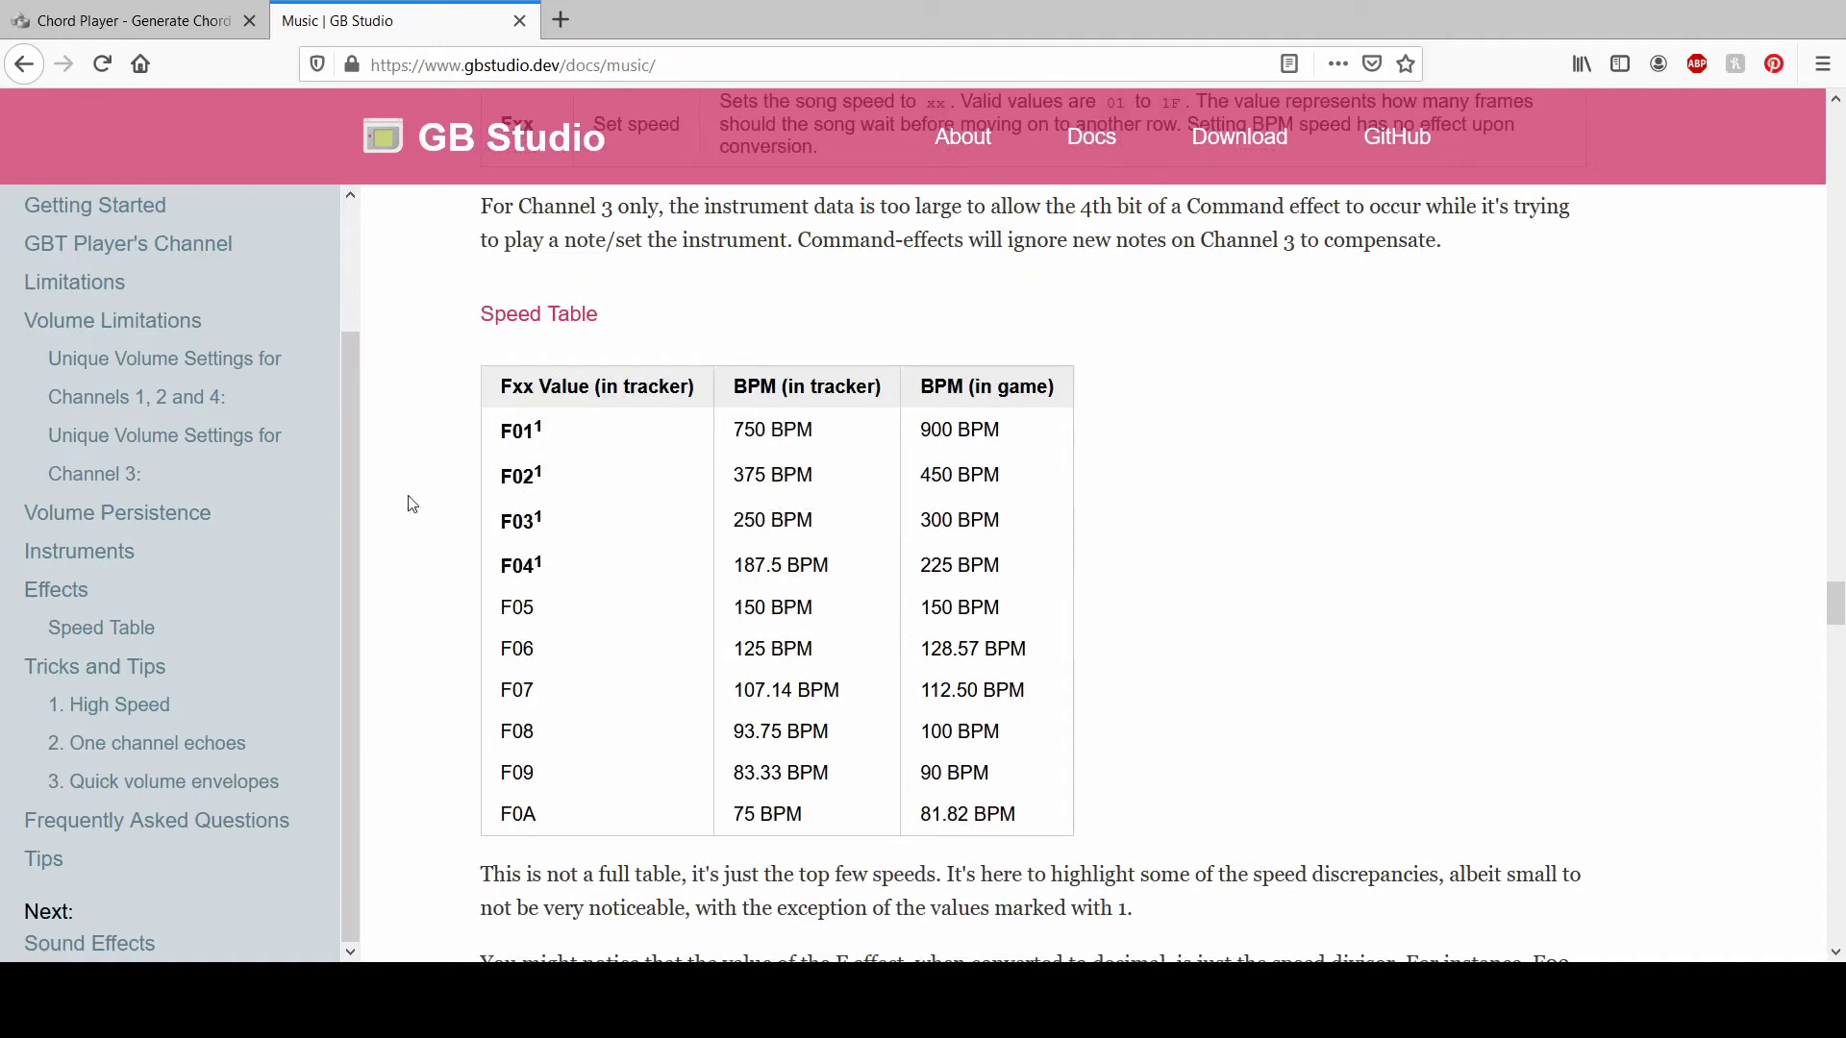
pyautogui.moveTo(555, 612); pyautogui.dragTo(443, 611)
# - Switch to OpenMPT and enter the set-speed effect F05 in Channel 4 at row 0 of the pattern
pyautogui.hotkey('alt', 'Tab')
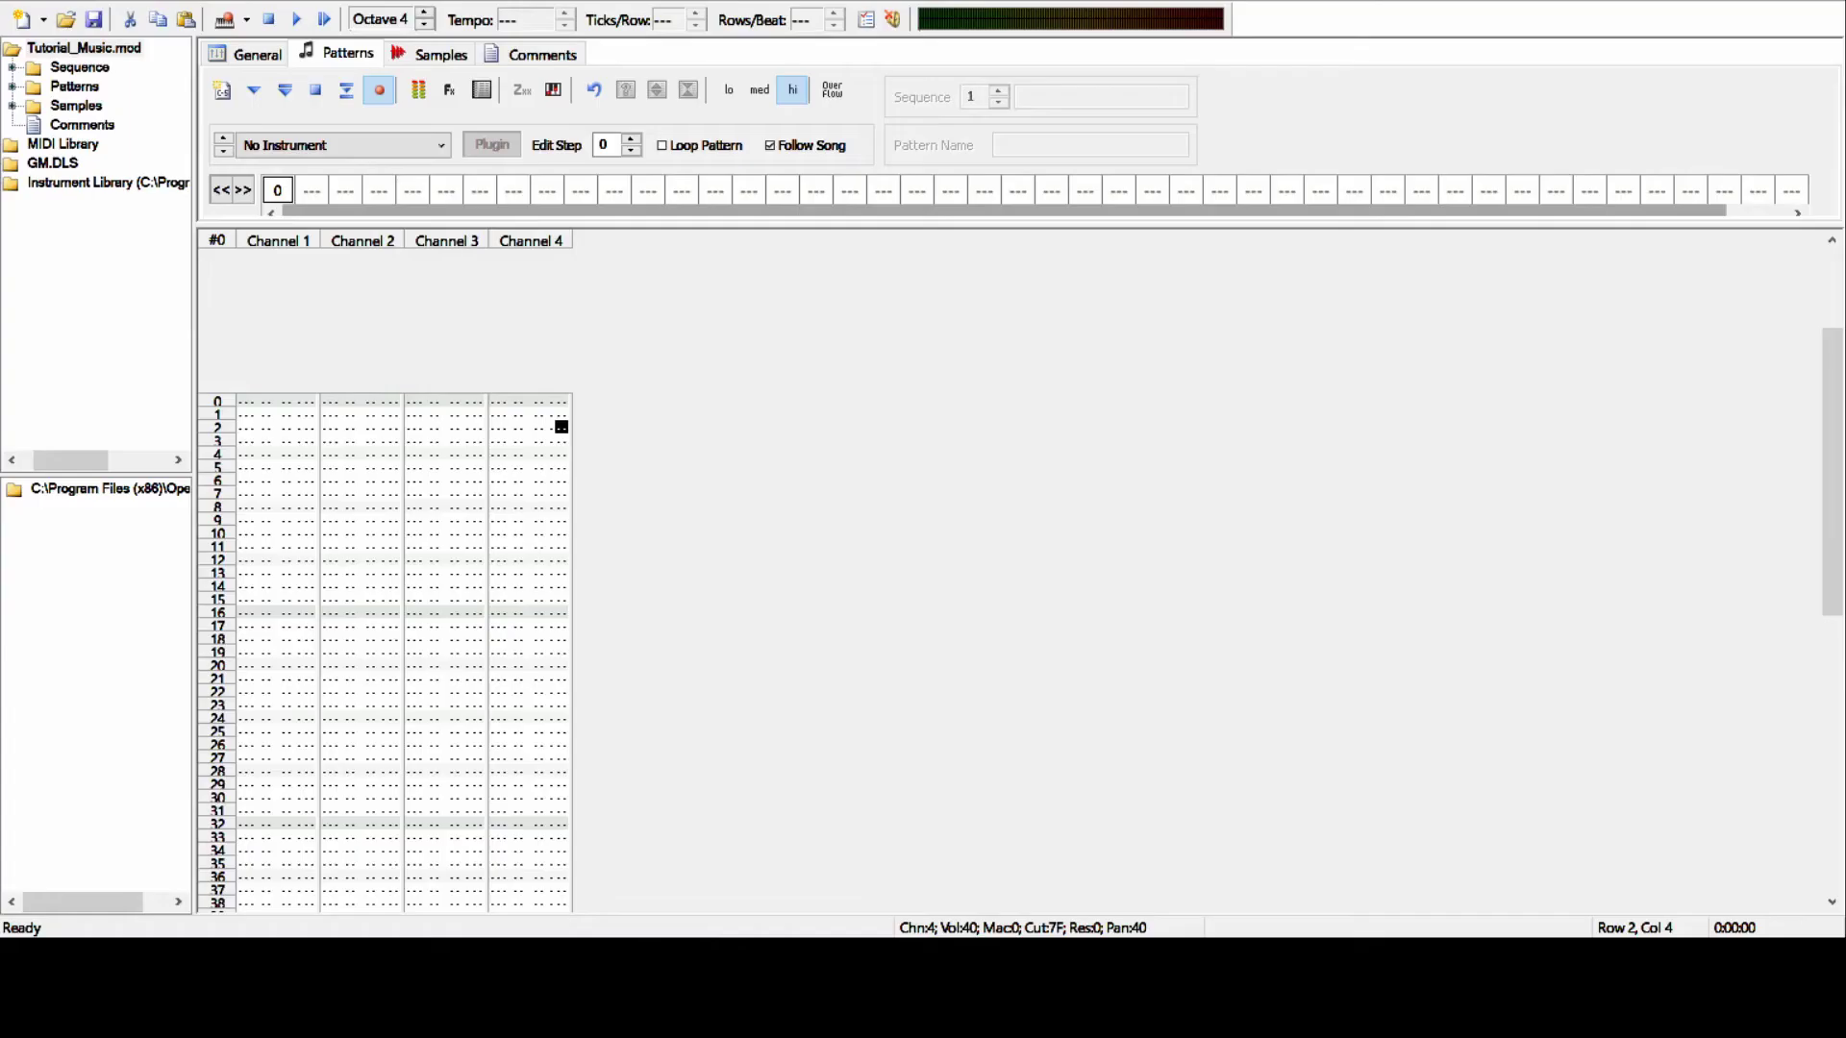
pyautogui.click(263, 479)
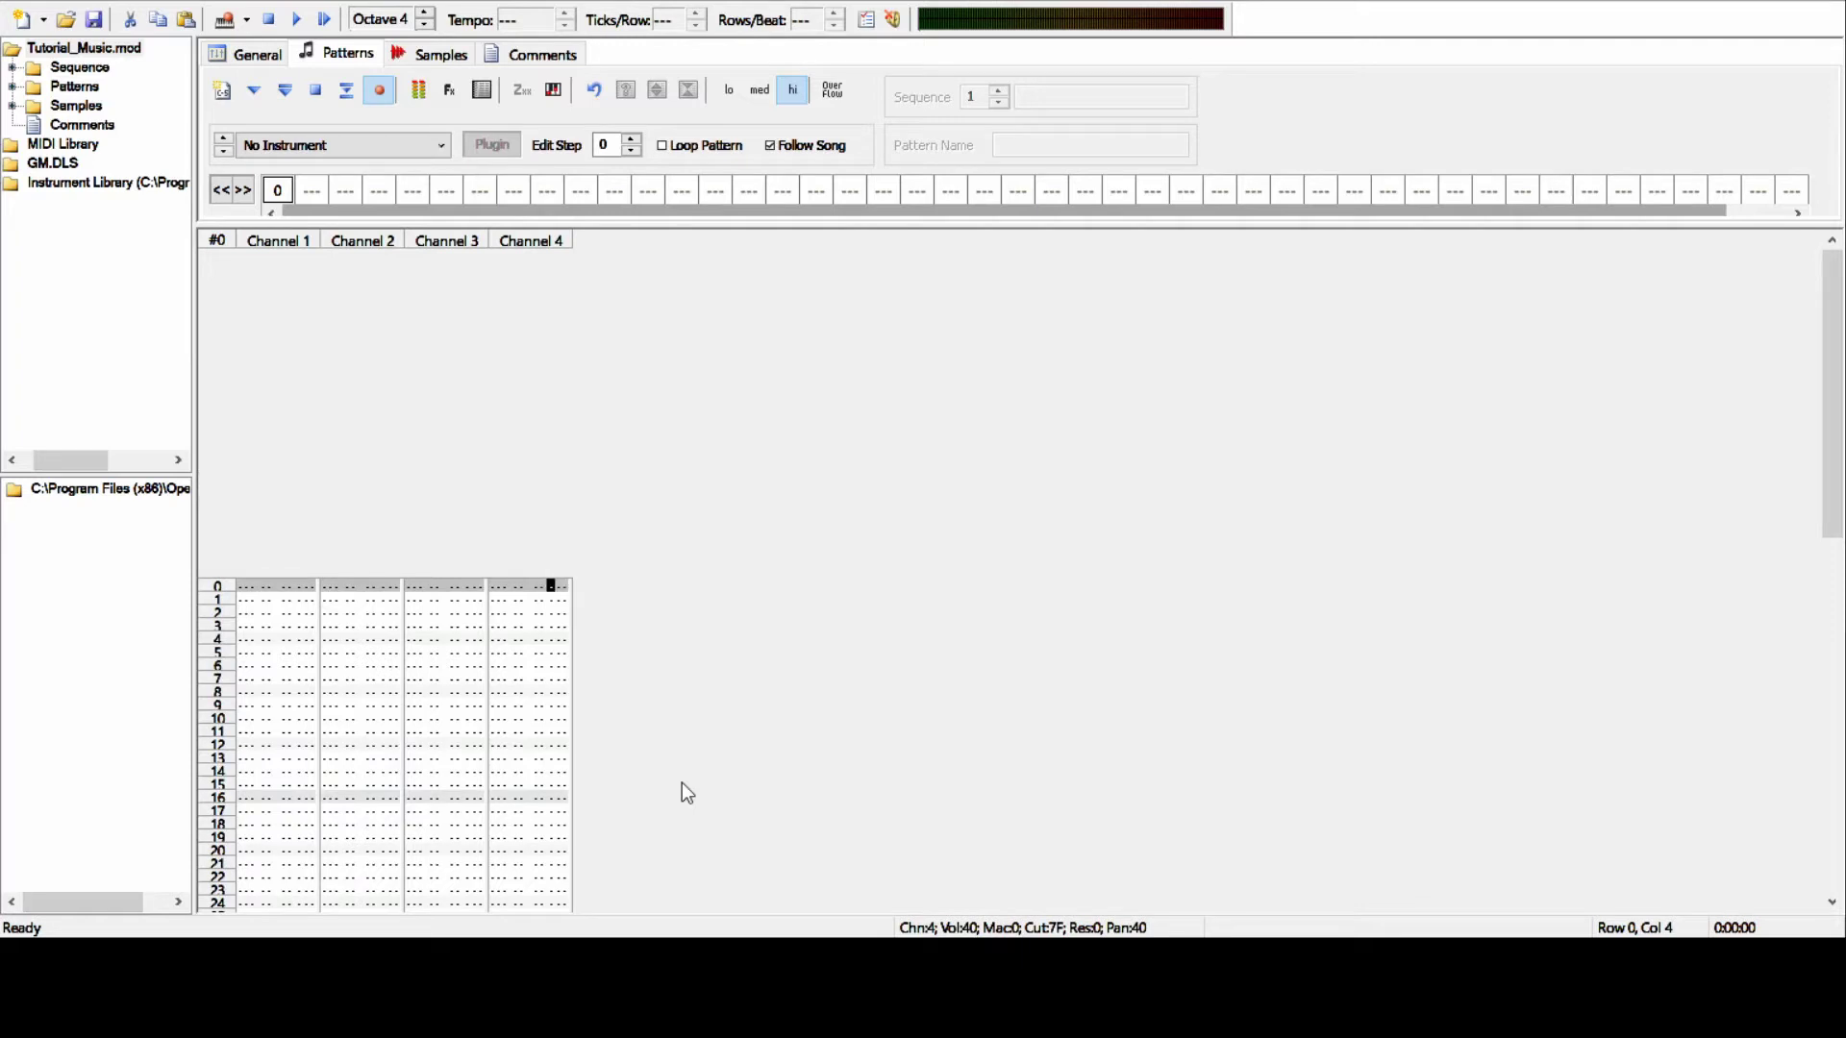
pyautogui.write('f')
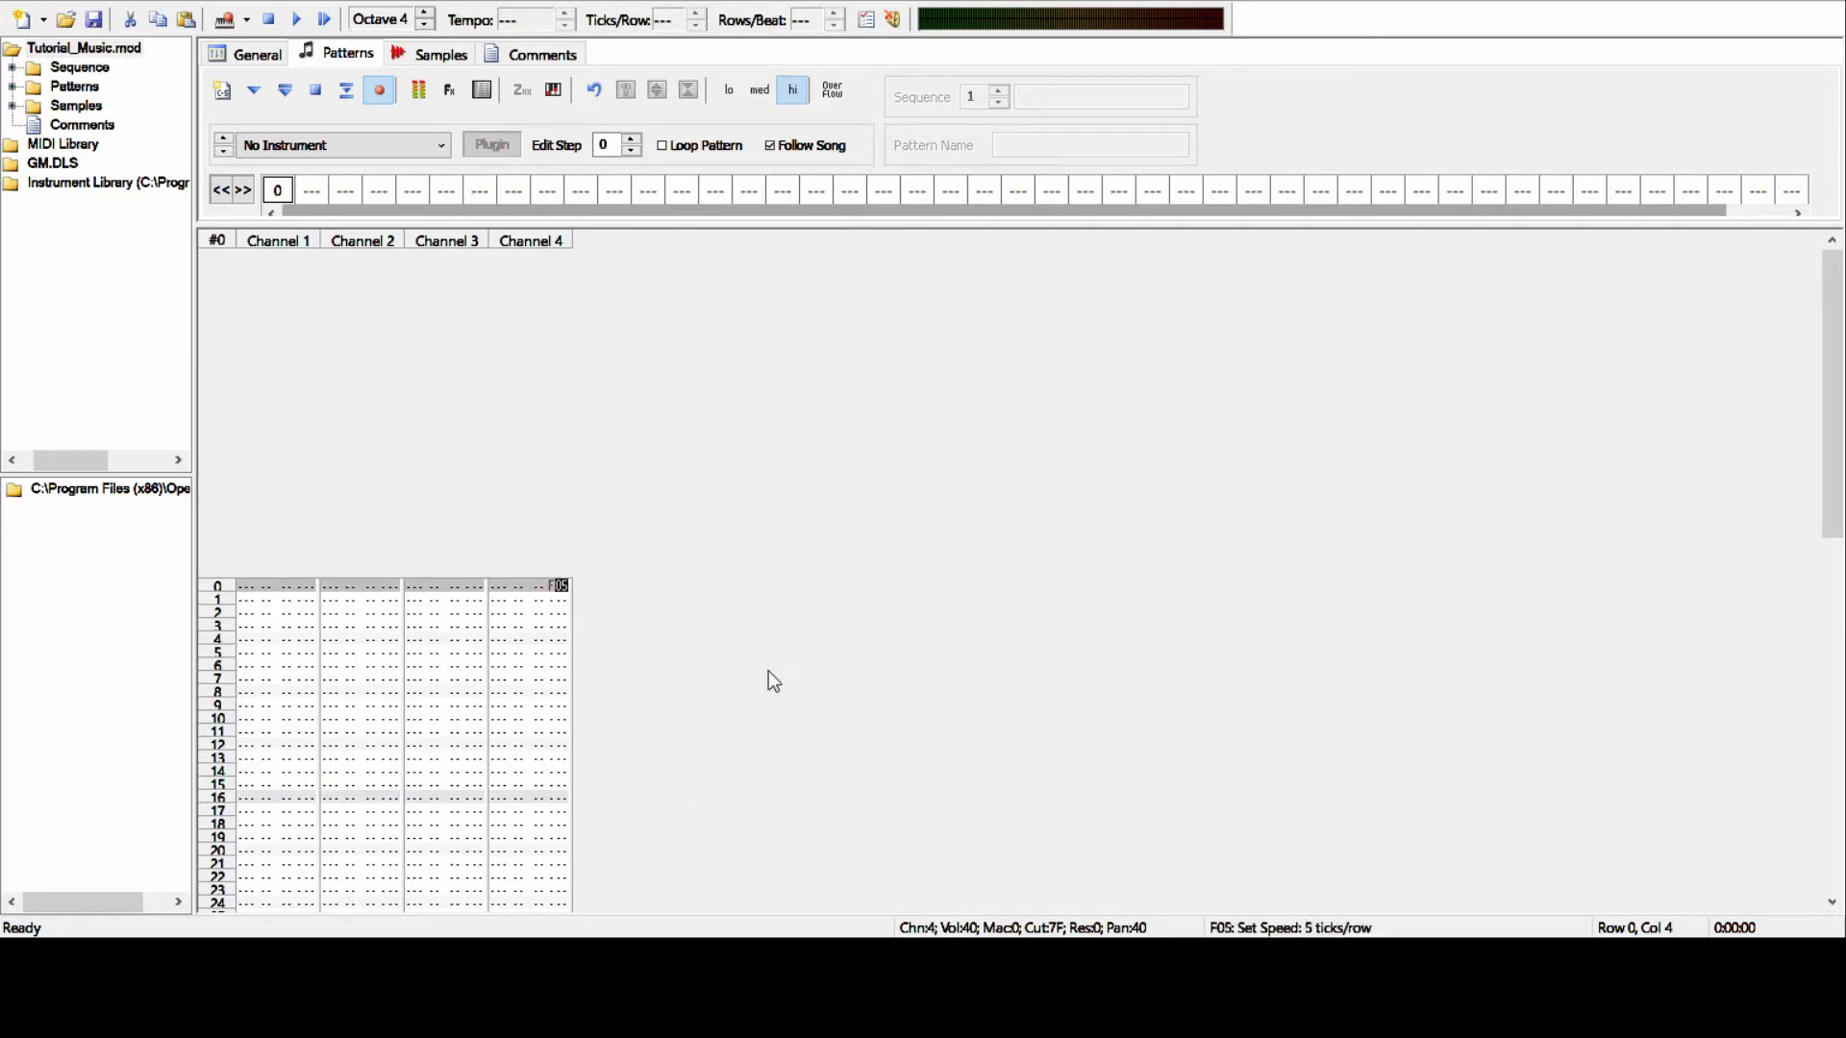
# - Check the periodic and pseudorandom noise instruments in the GB Studio documentation and return to OpenMPT
pyautogui.click(750, 970)
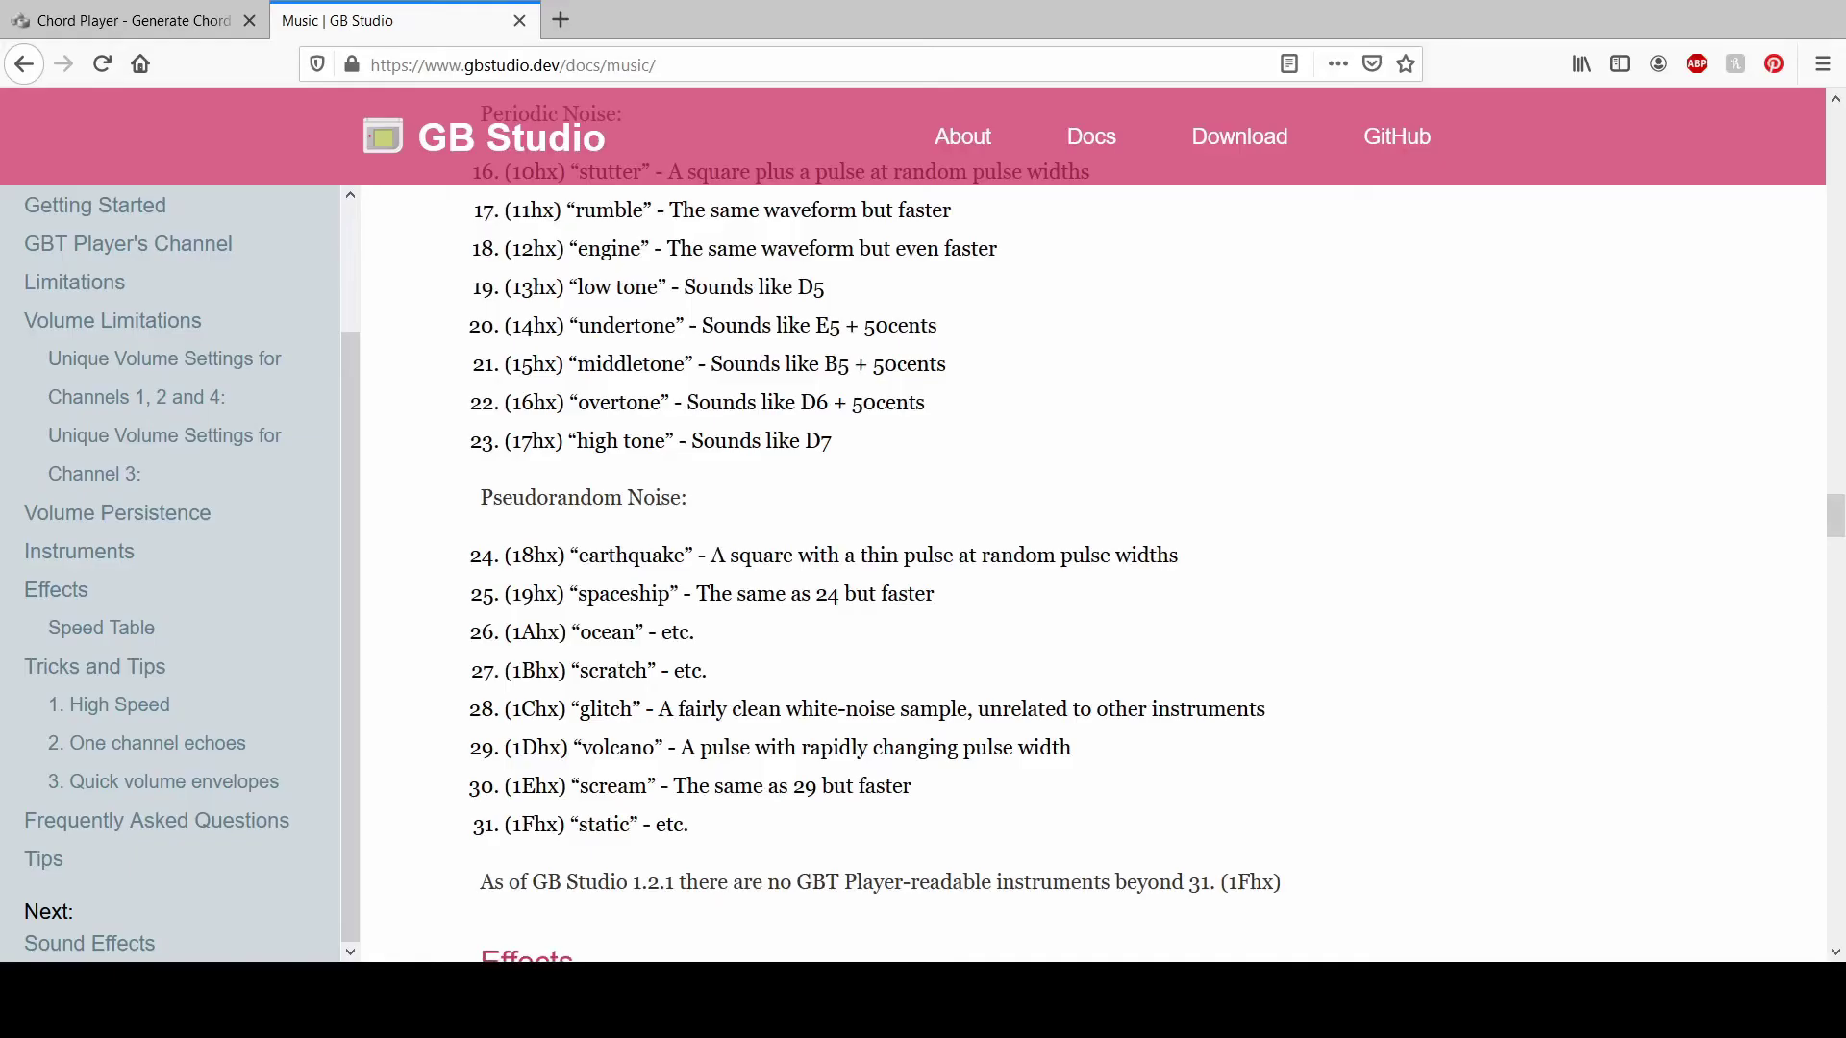
pyautogui.click(971, 1004)
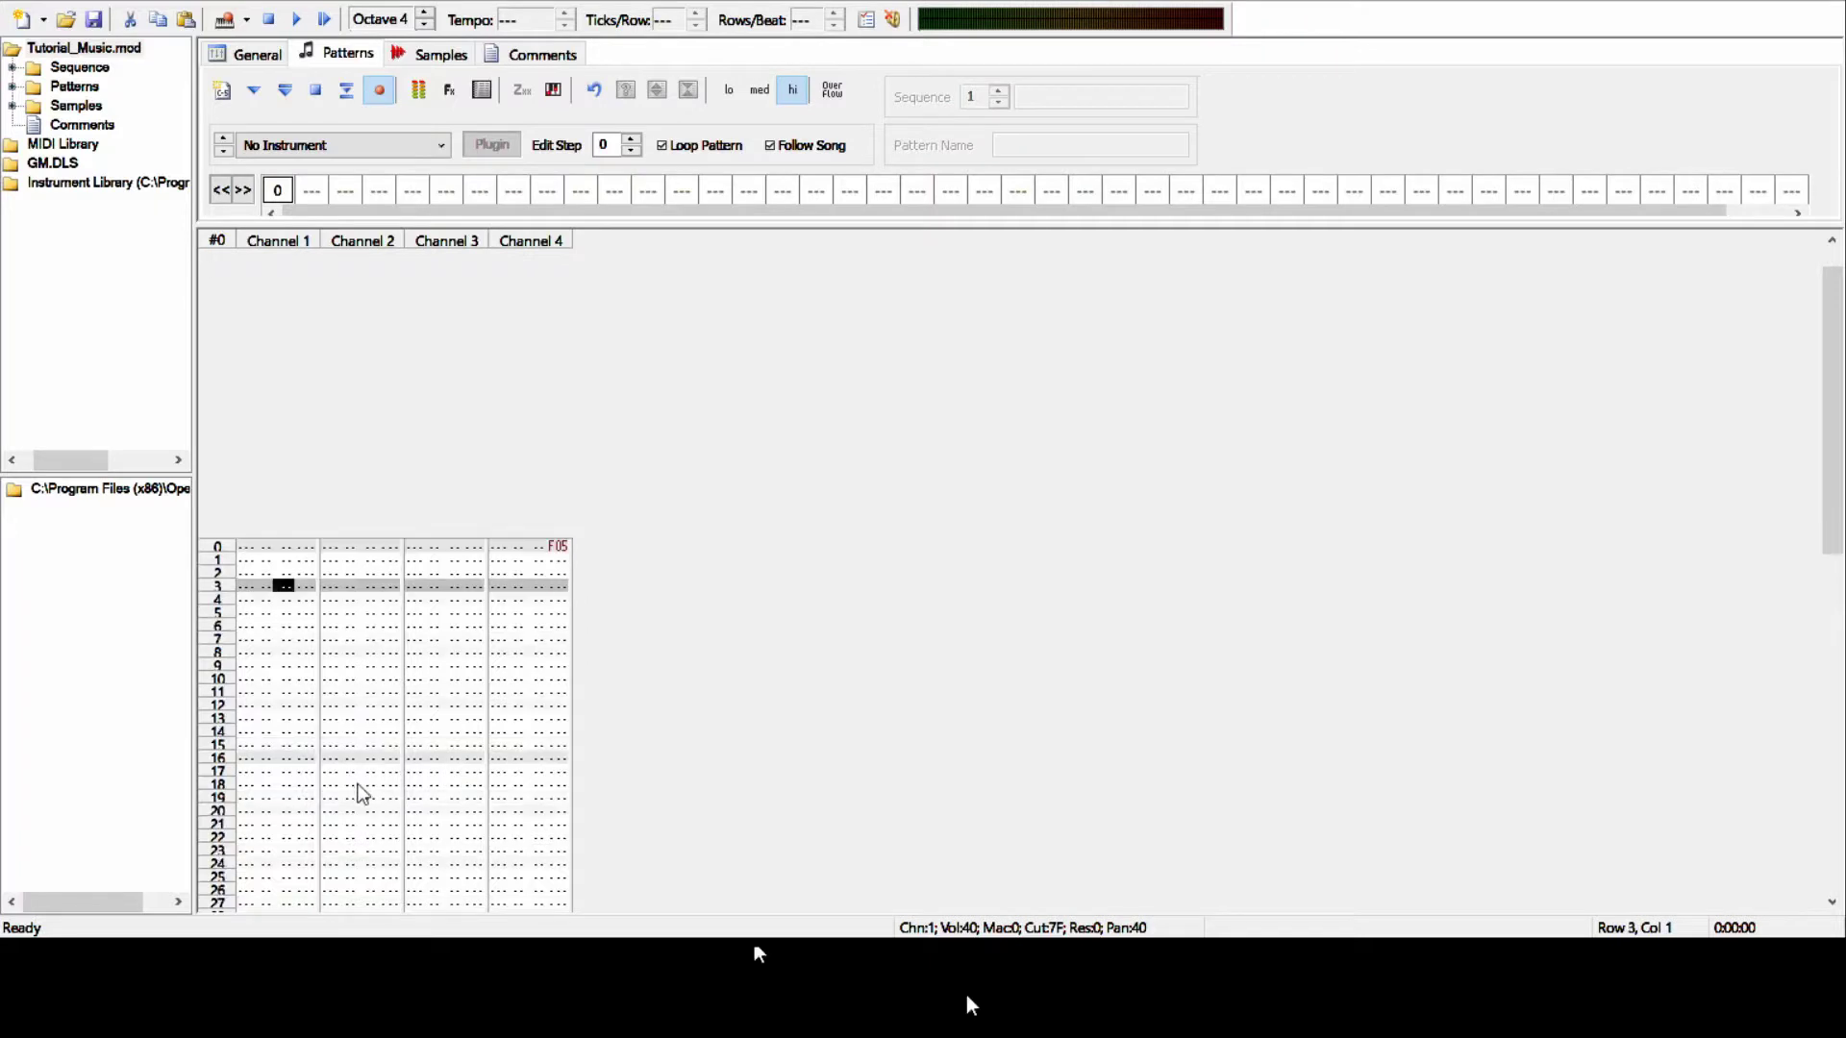
# - Enter note E-5 with instrument 01 and volume effect C20 in Channel 1 at row 0
pyautogui.scroll(1, 310, 685)
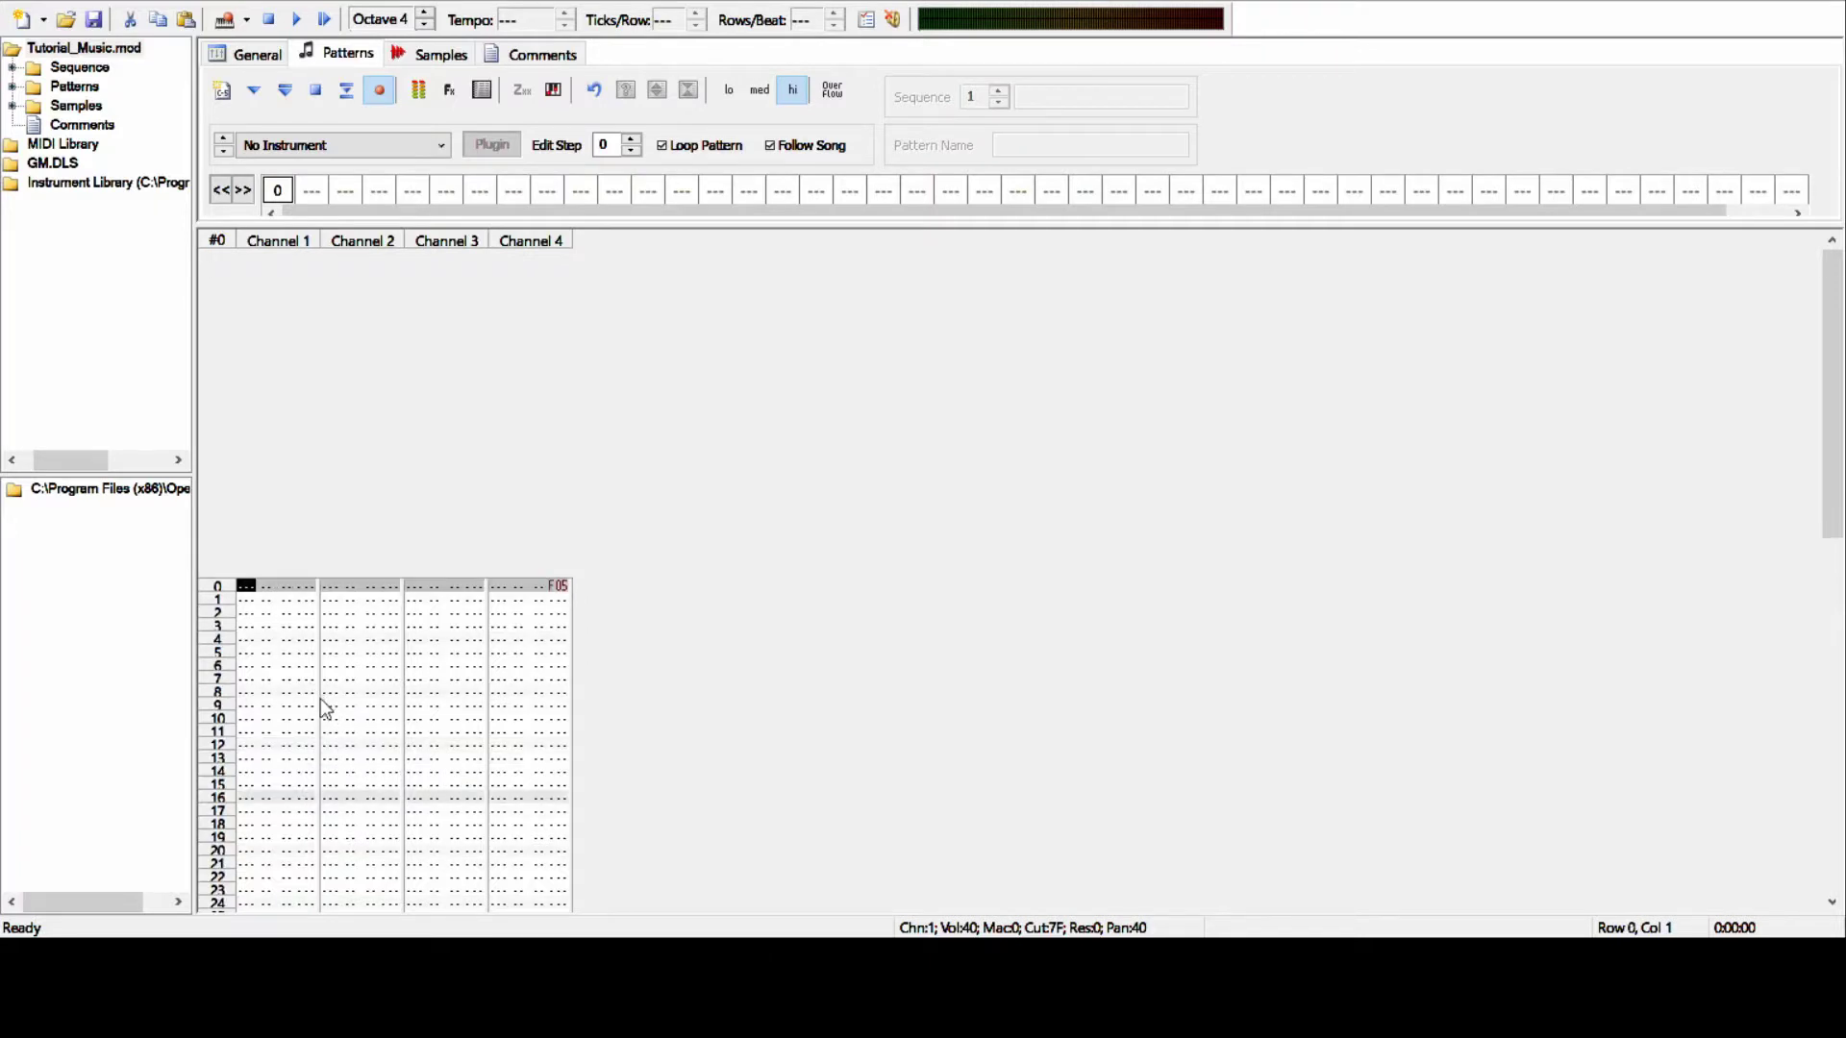
pyautogui.press('w')
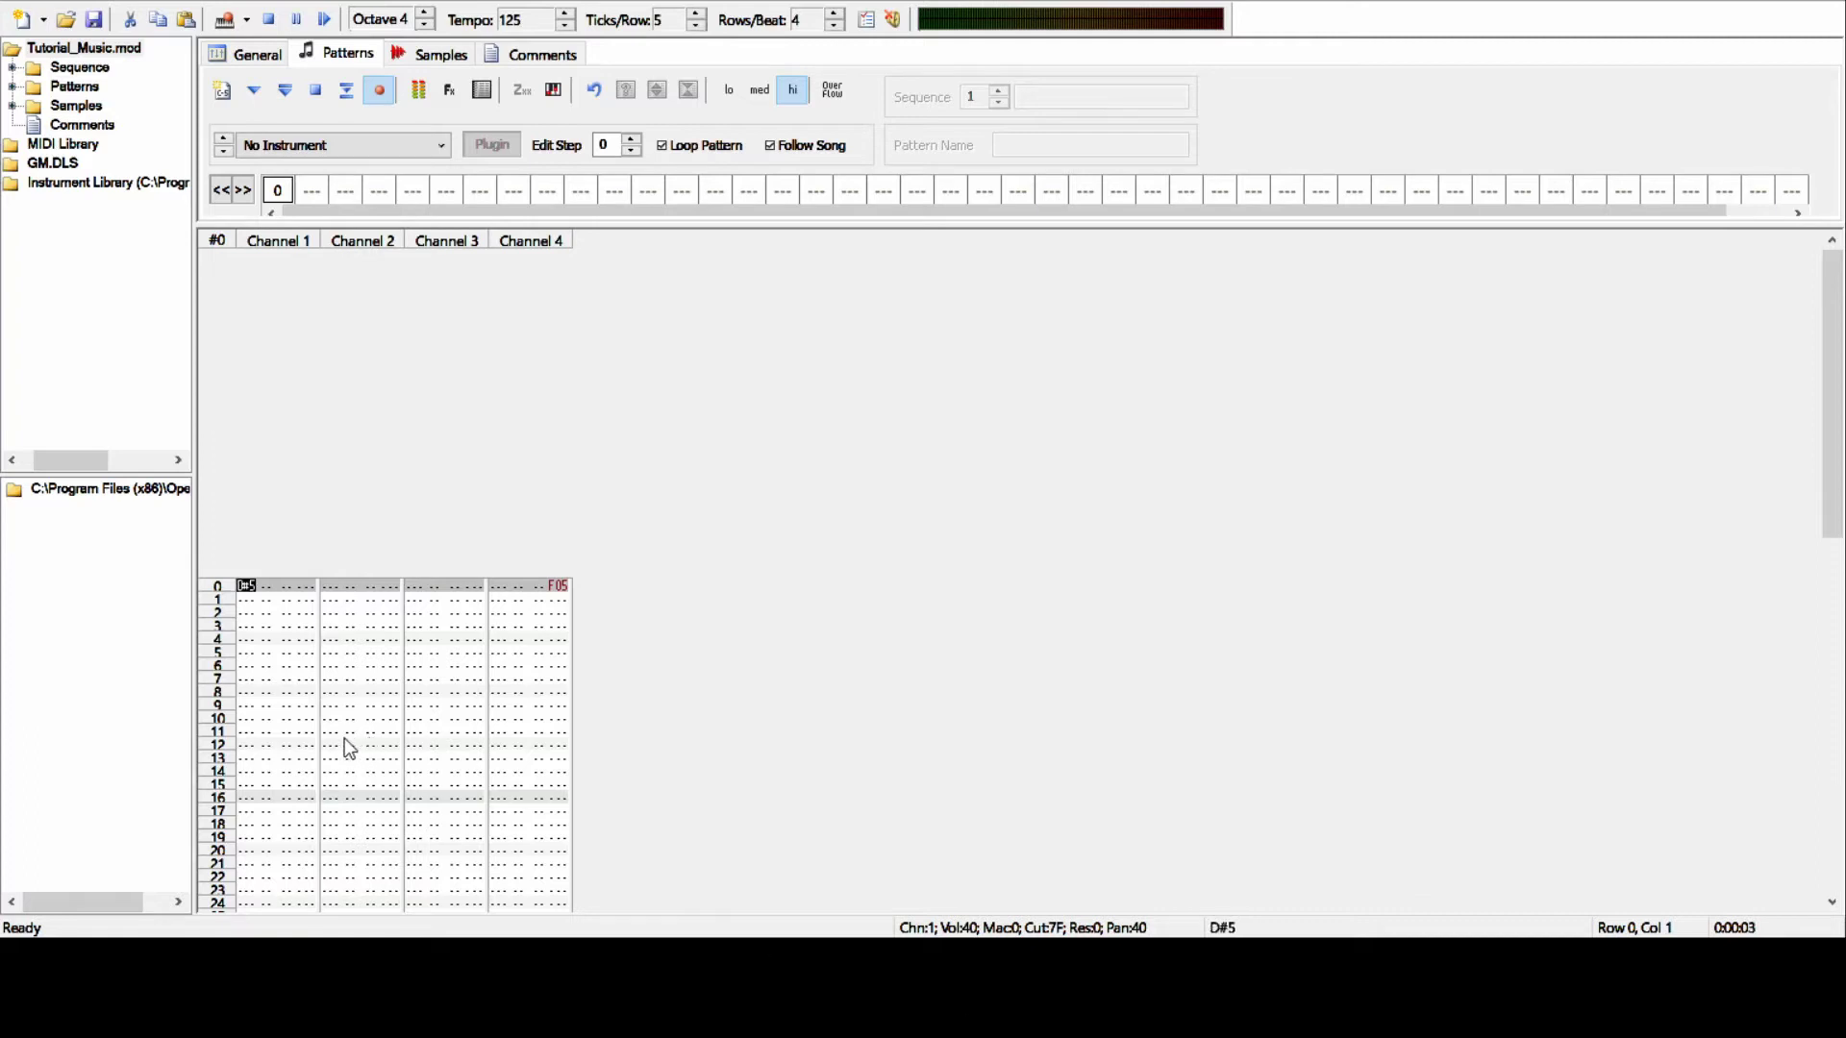
pyautogui.press('w')
pyautogui.press('2')
pyautogui.press('q')
pyautogui.press('e')
pyautogui.press('Right')
pyautogui.press('1')
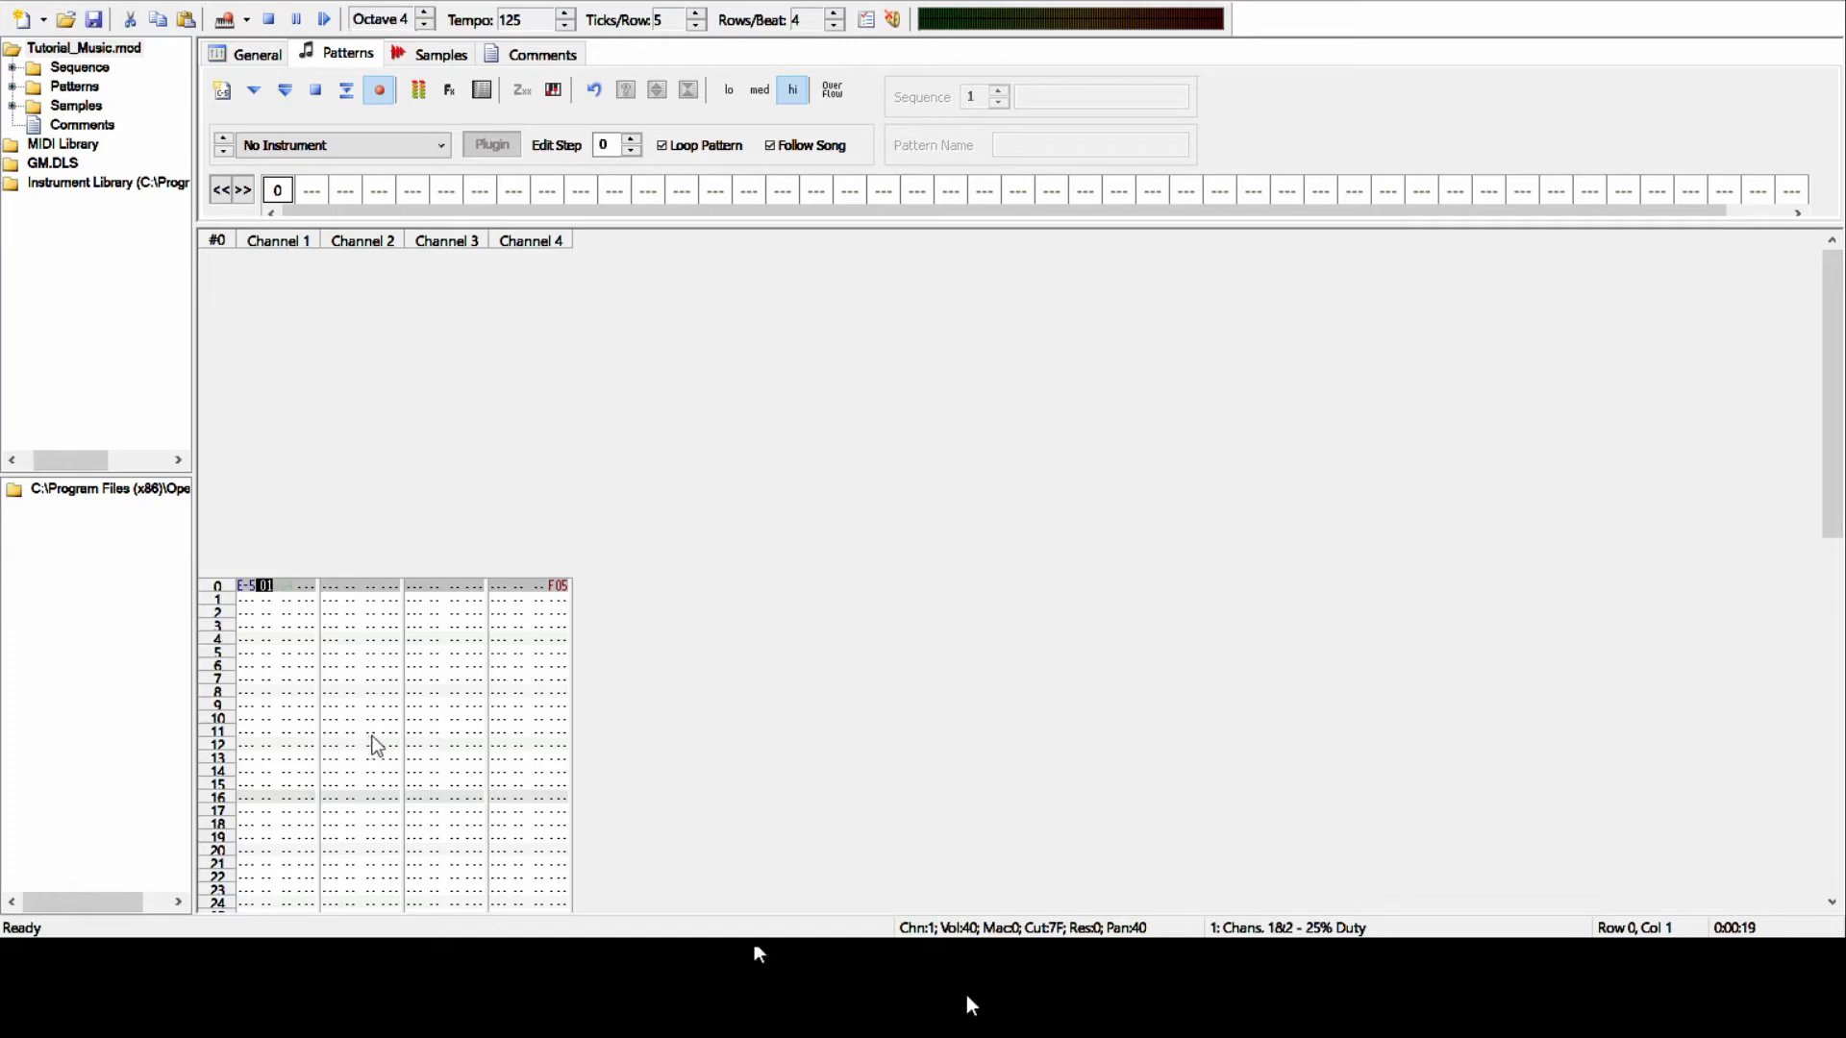
pyautogui.press('Right')
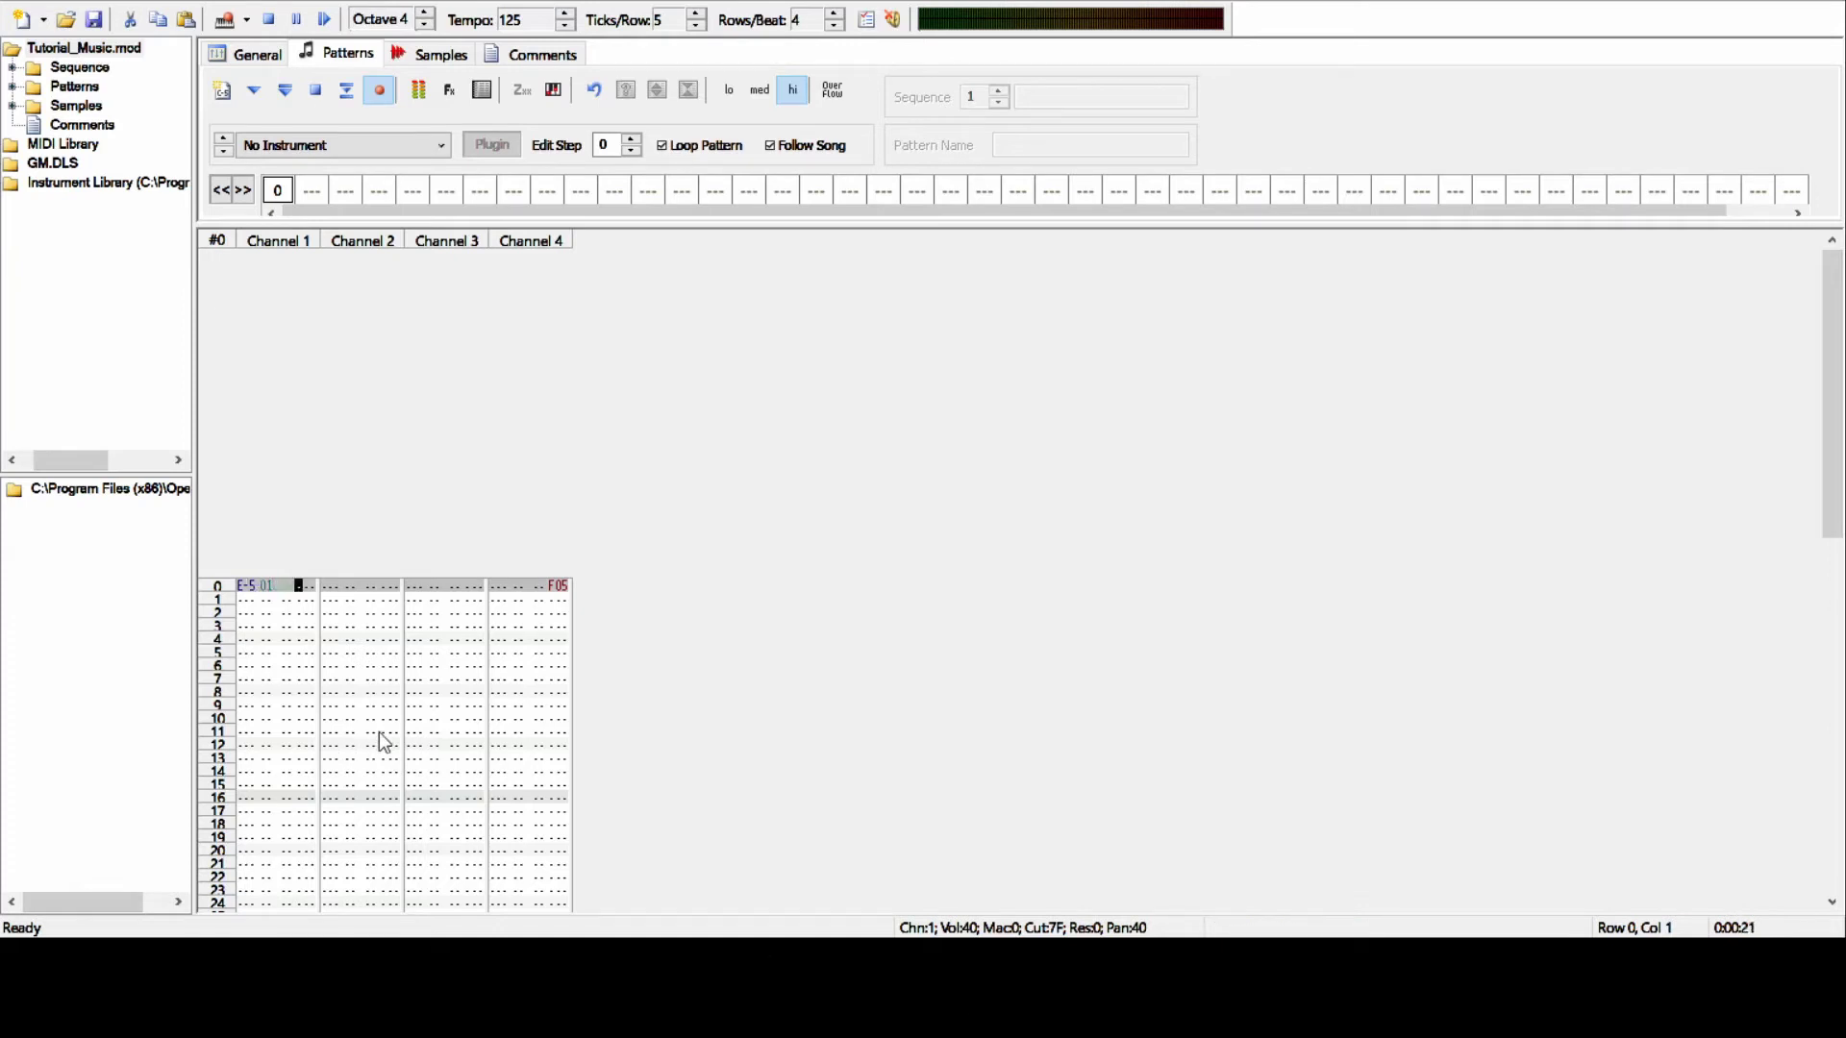
pyautogui.press('c')
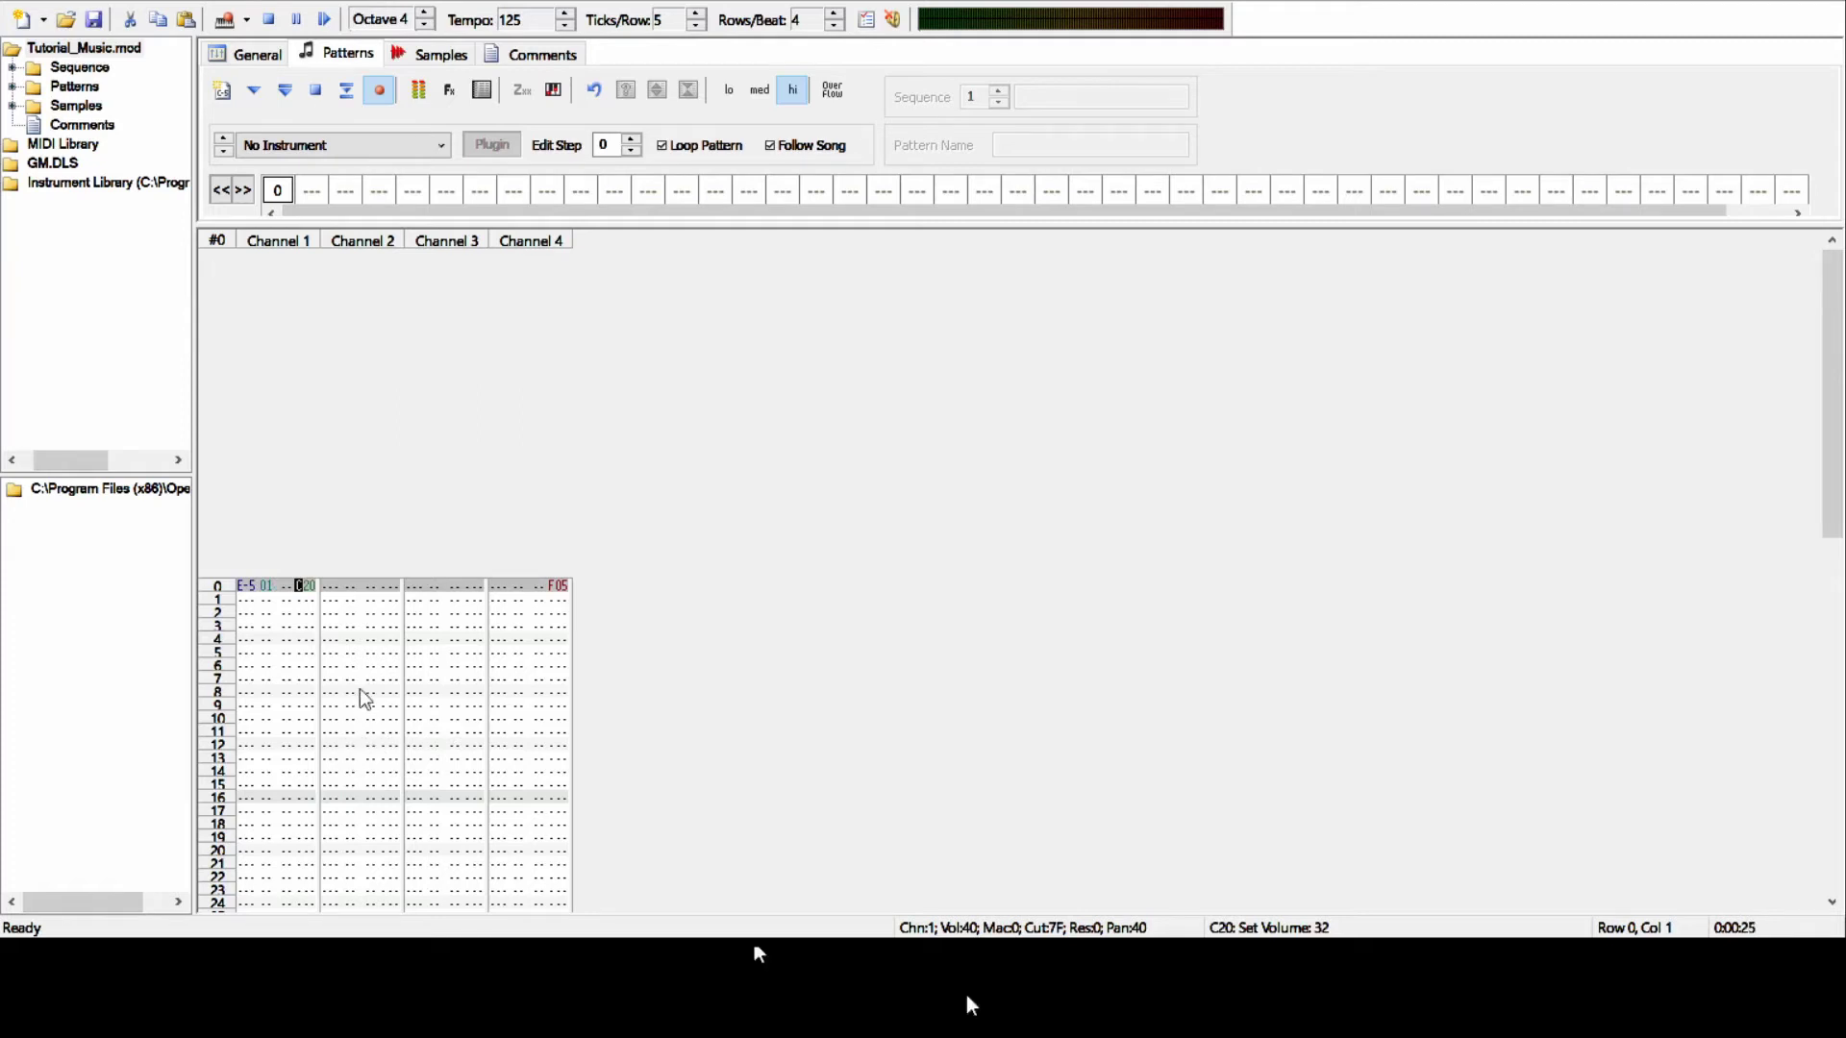
# - Copy the complete row 0 entry of Channel 1 and paste it at rows 4, 8 and 12
pyautogui.press('Home')
pyautogui.hotkey('shift', 'Right')
pyautogui.hotkey('shift', 'Right')
pyautogui.hotkey('shift', 'Right')
pyautogui.hotkey('shift', 'Right')
pyautogui.hotkey('ctrl', 'c')
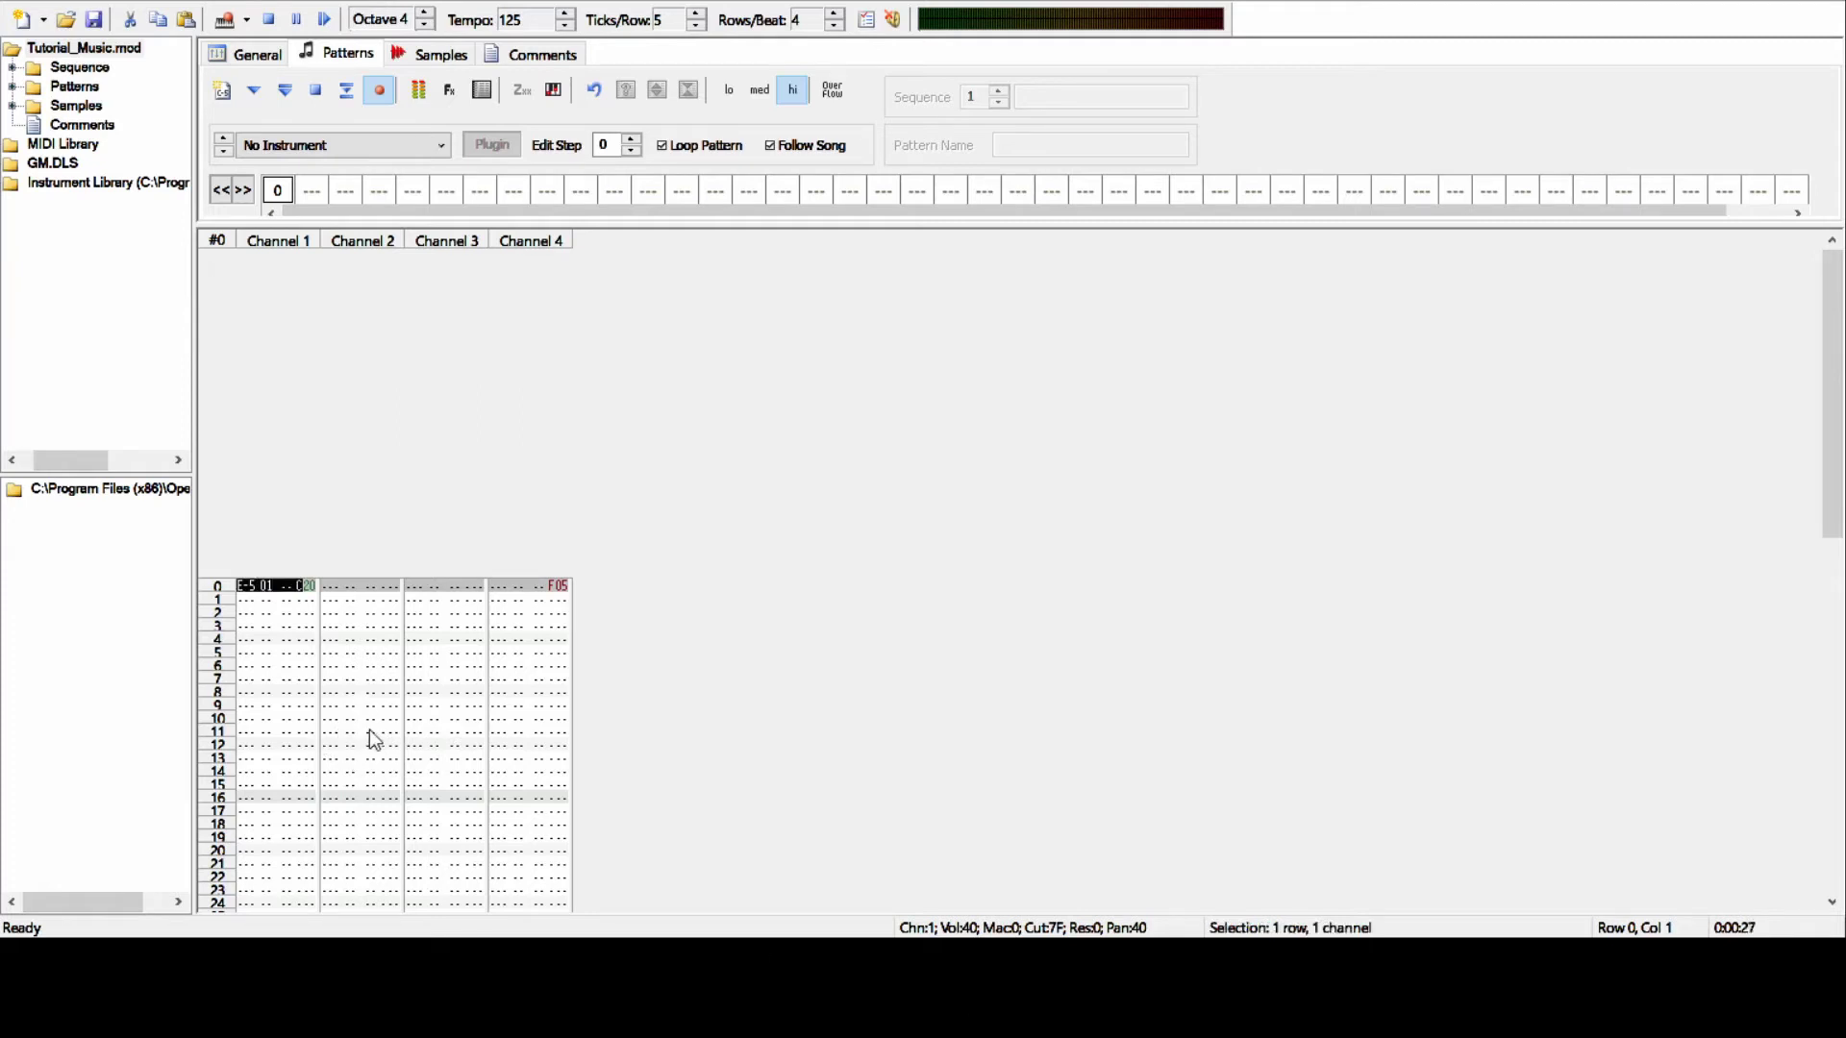
pyautogui.scroll(-1, 298, 805)
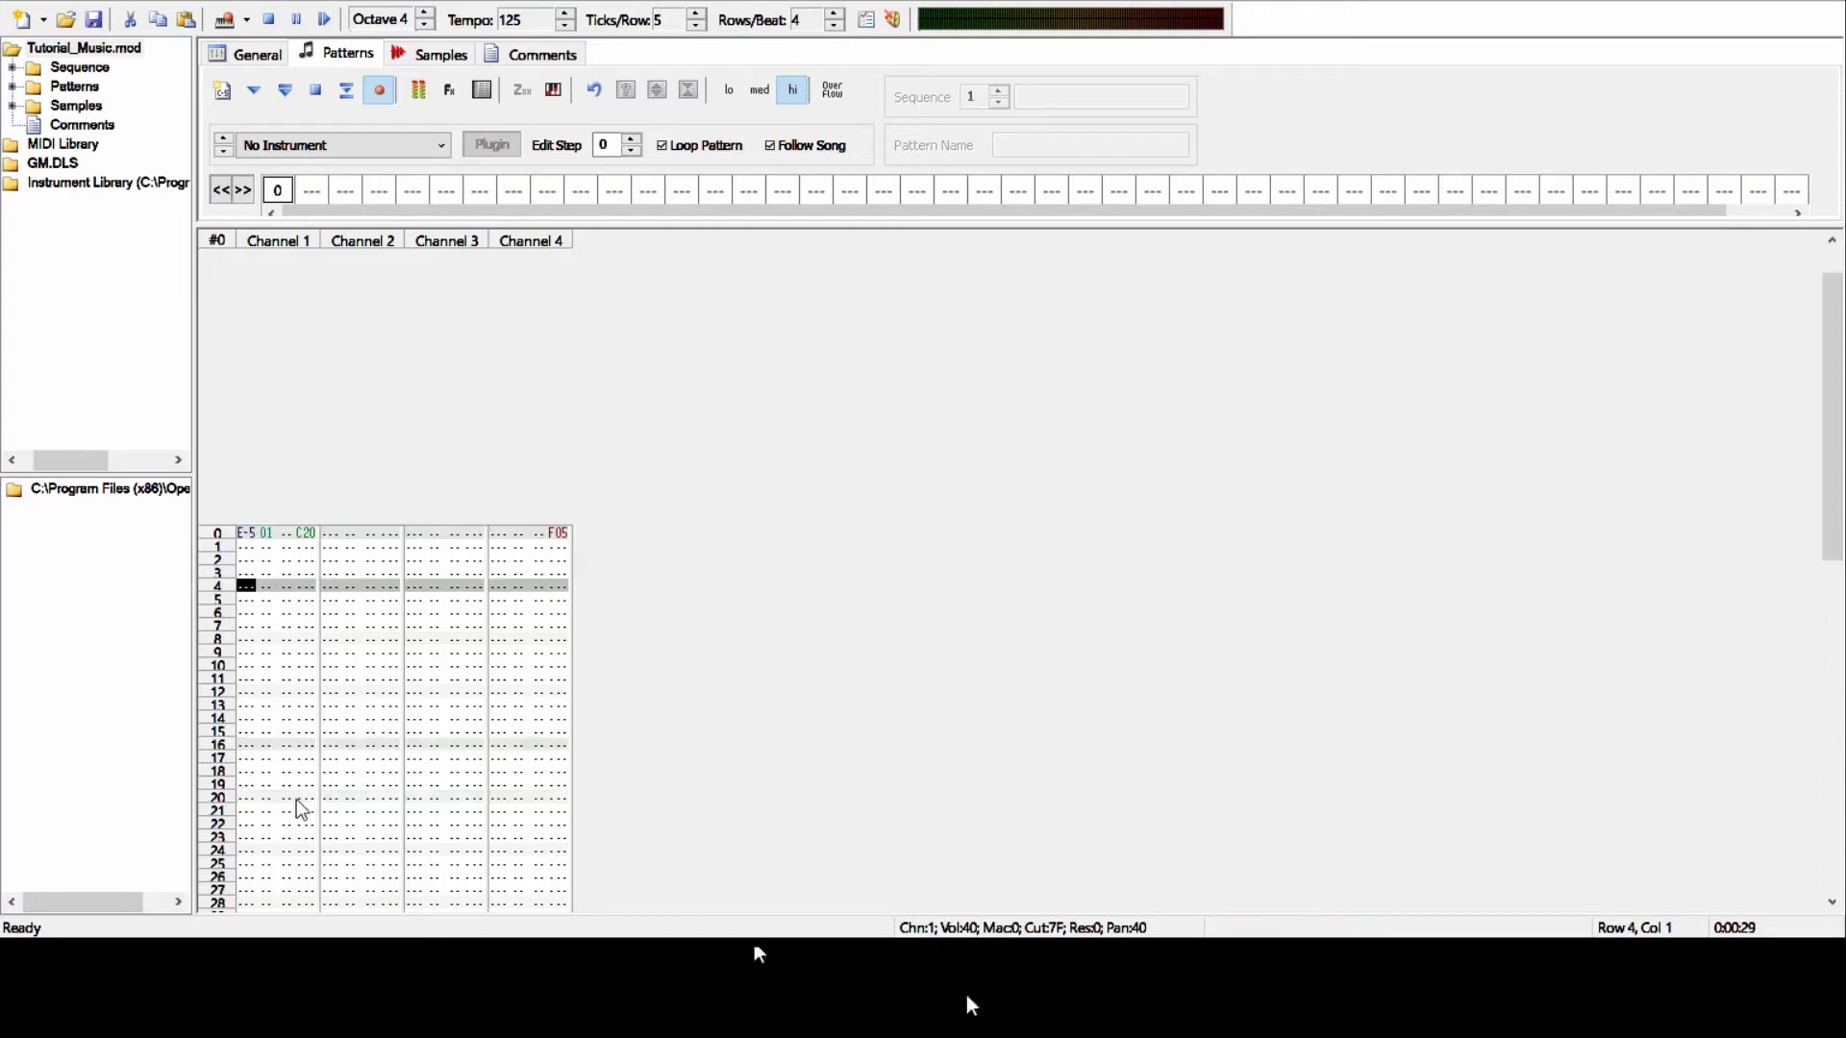
pyautogui.hotkey('ctrl', 'v')
pyautogui.scroll(-1, 305, 799)
pyautogui.hotkey('ctrl', 'v')
pyautogui.press('space')
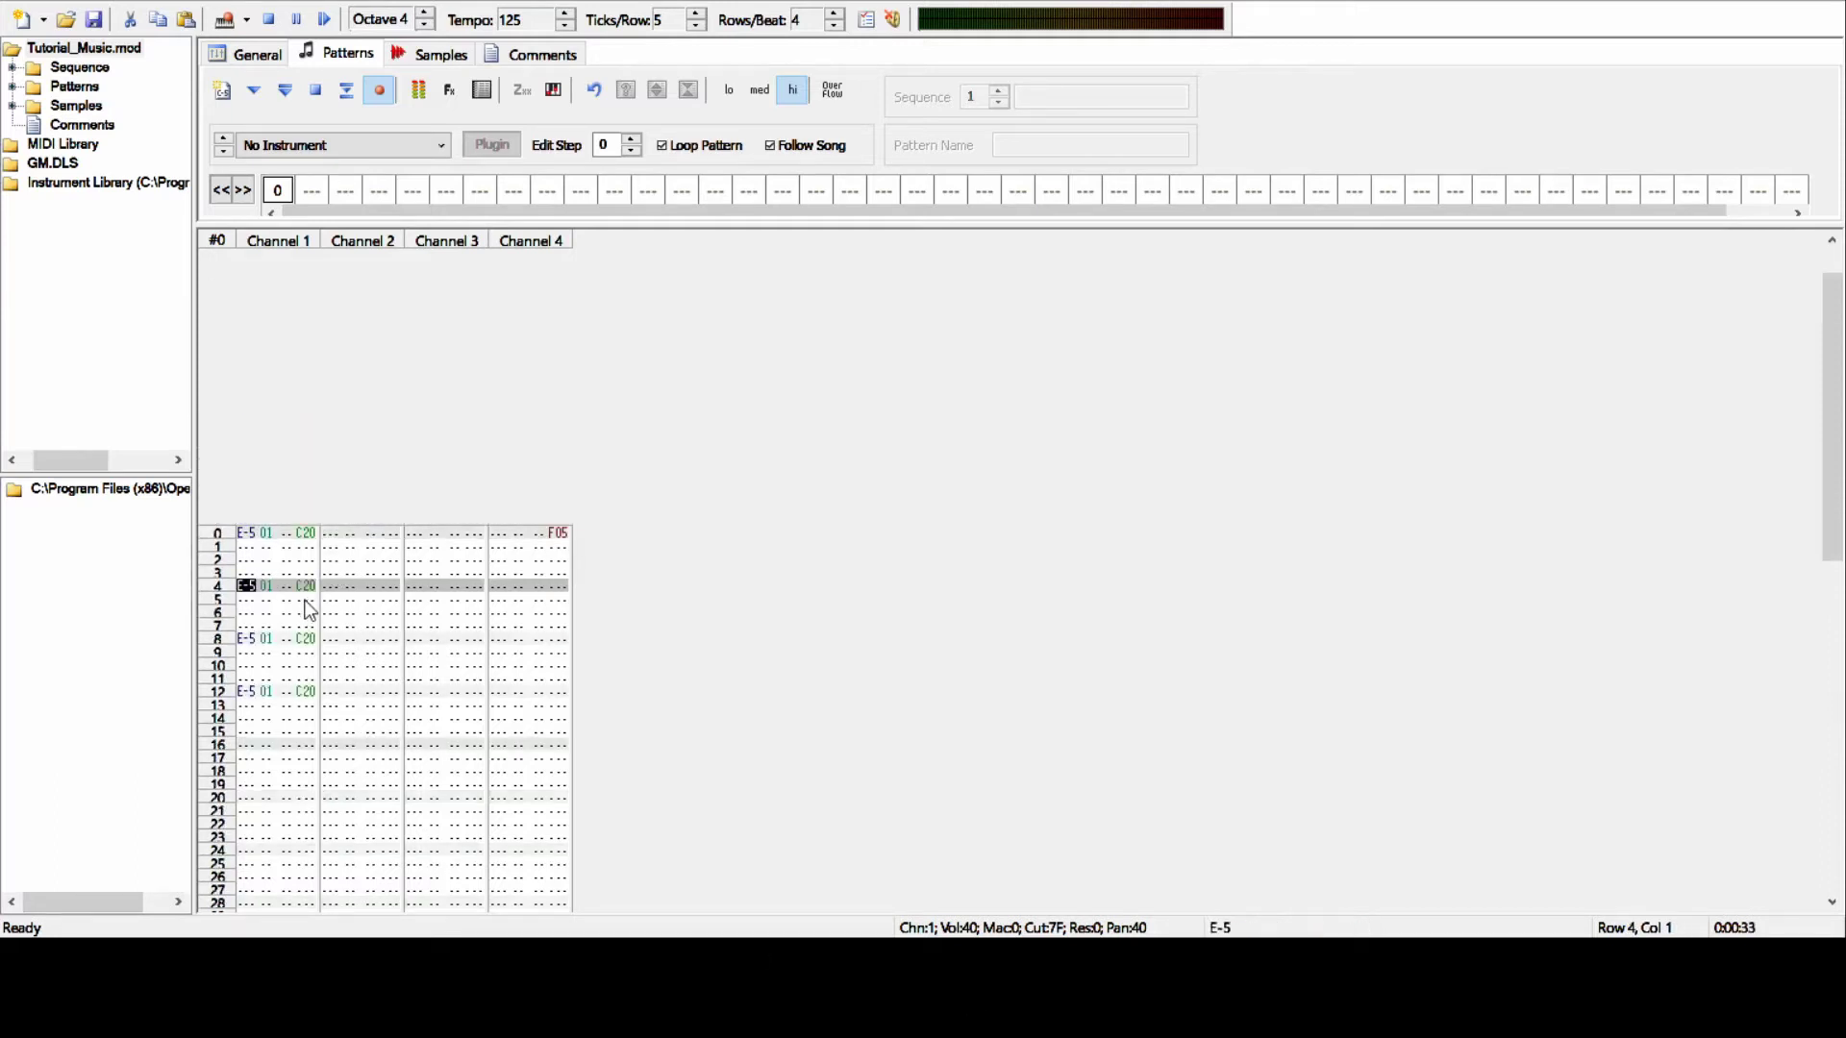
# - Change the Channel 1 notes to G-5 at row 4 and D-5 at row 8
pyautogui.press('h')
pyautogui.press('5')
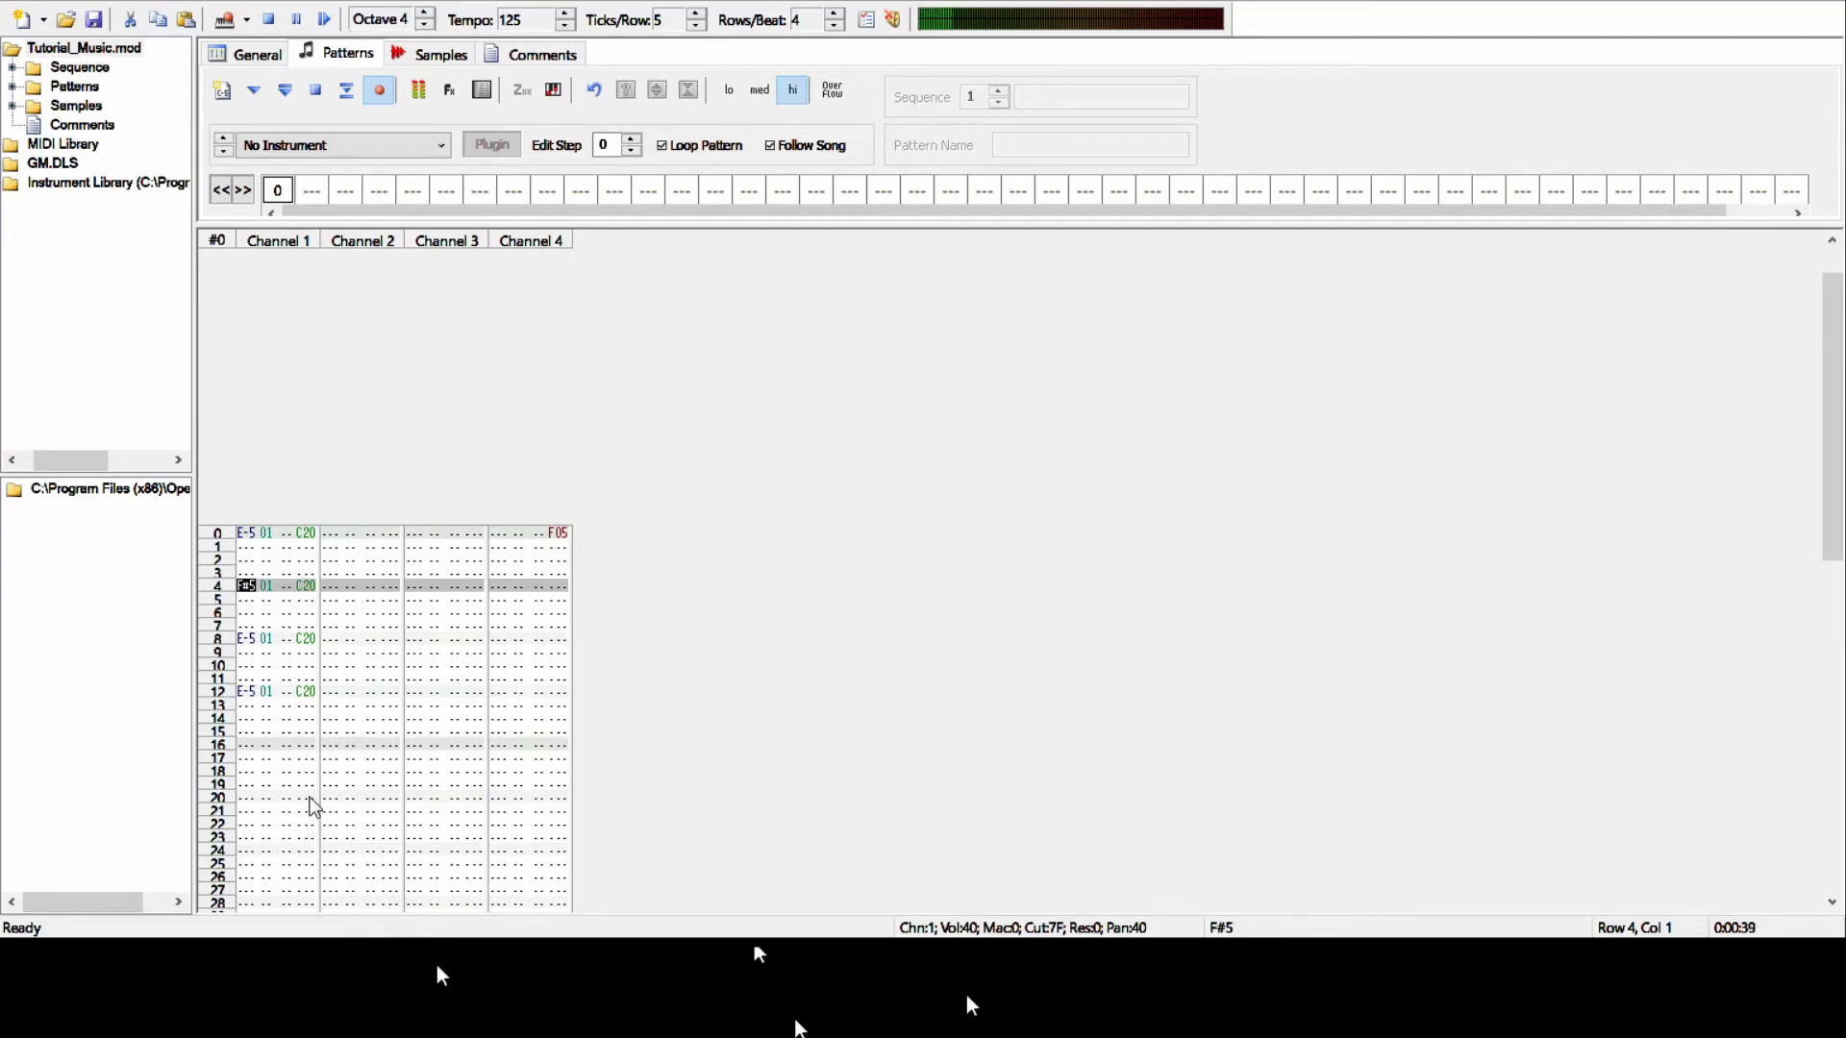
pyautogui.press('pagedown')
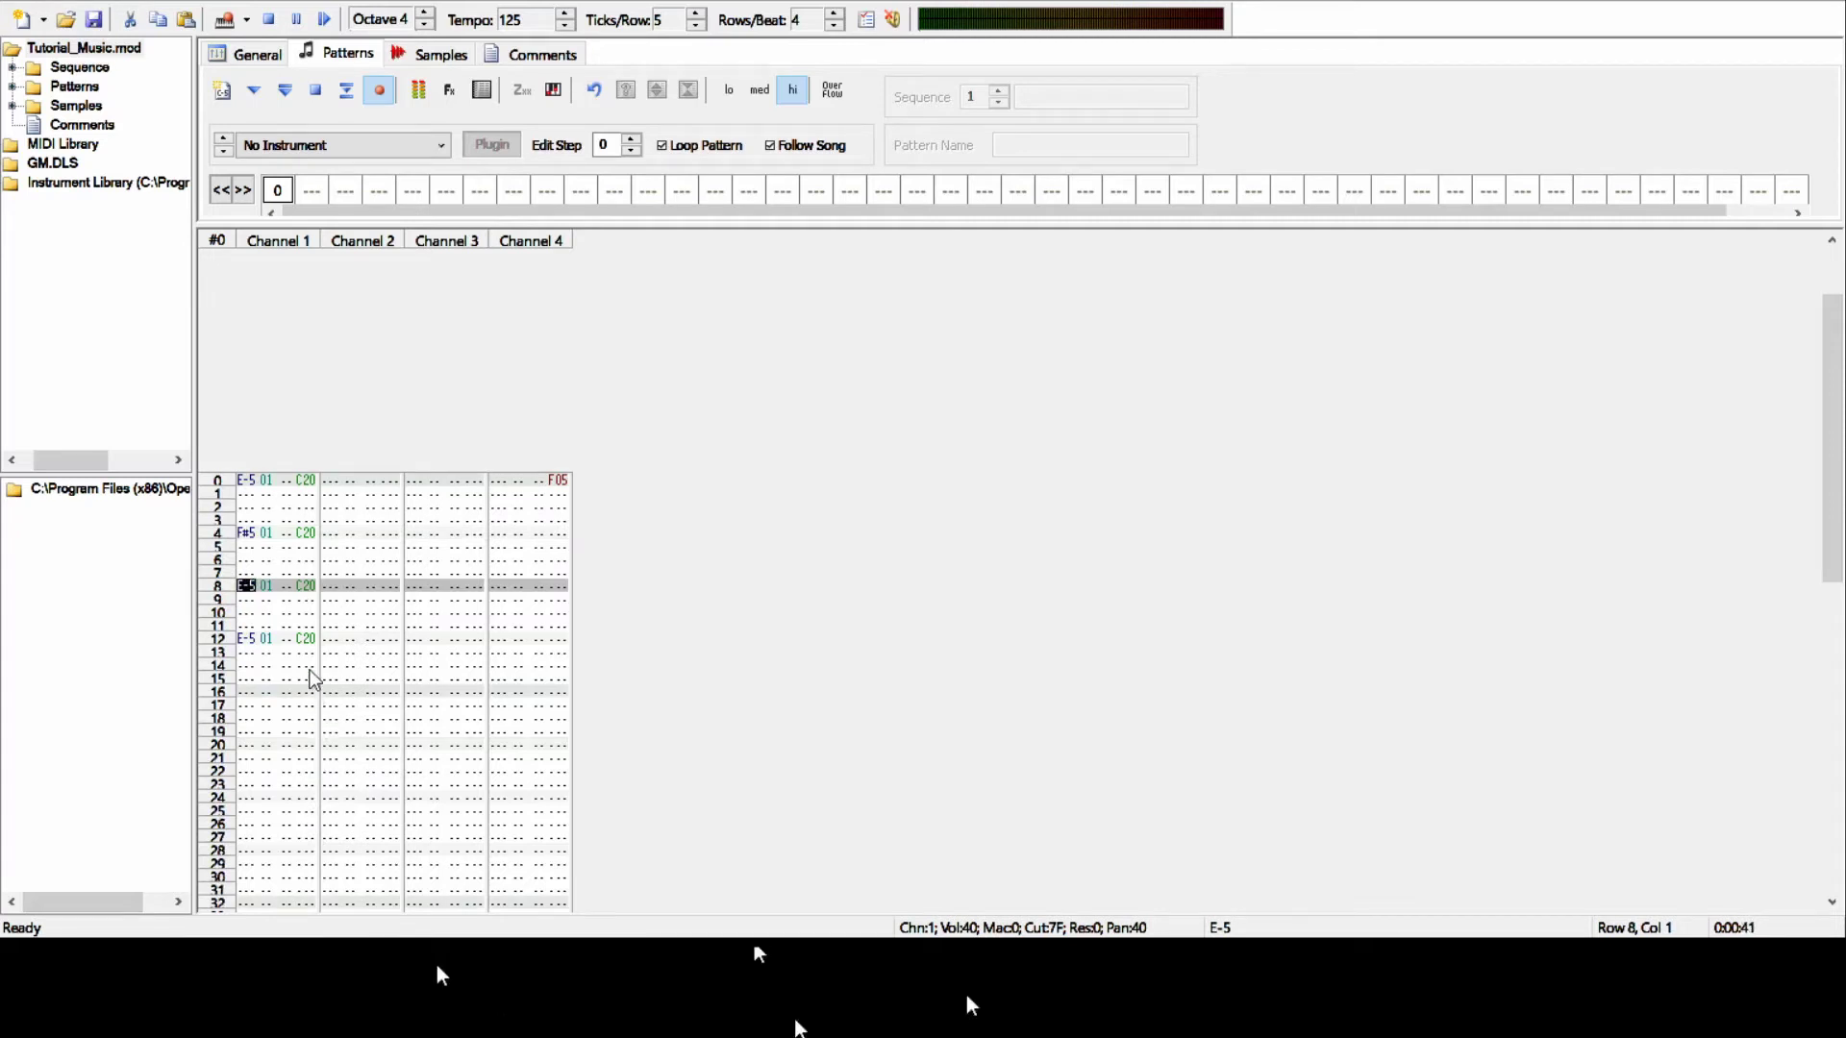
pyautogui.press('pageup')
pyautogui.press('t')
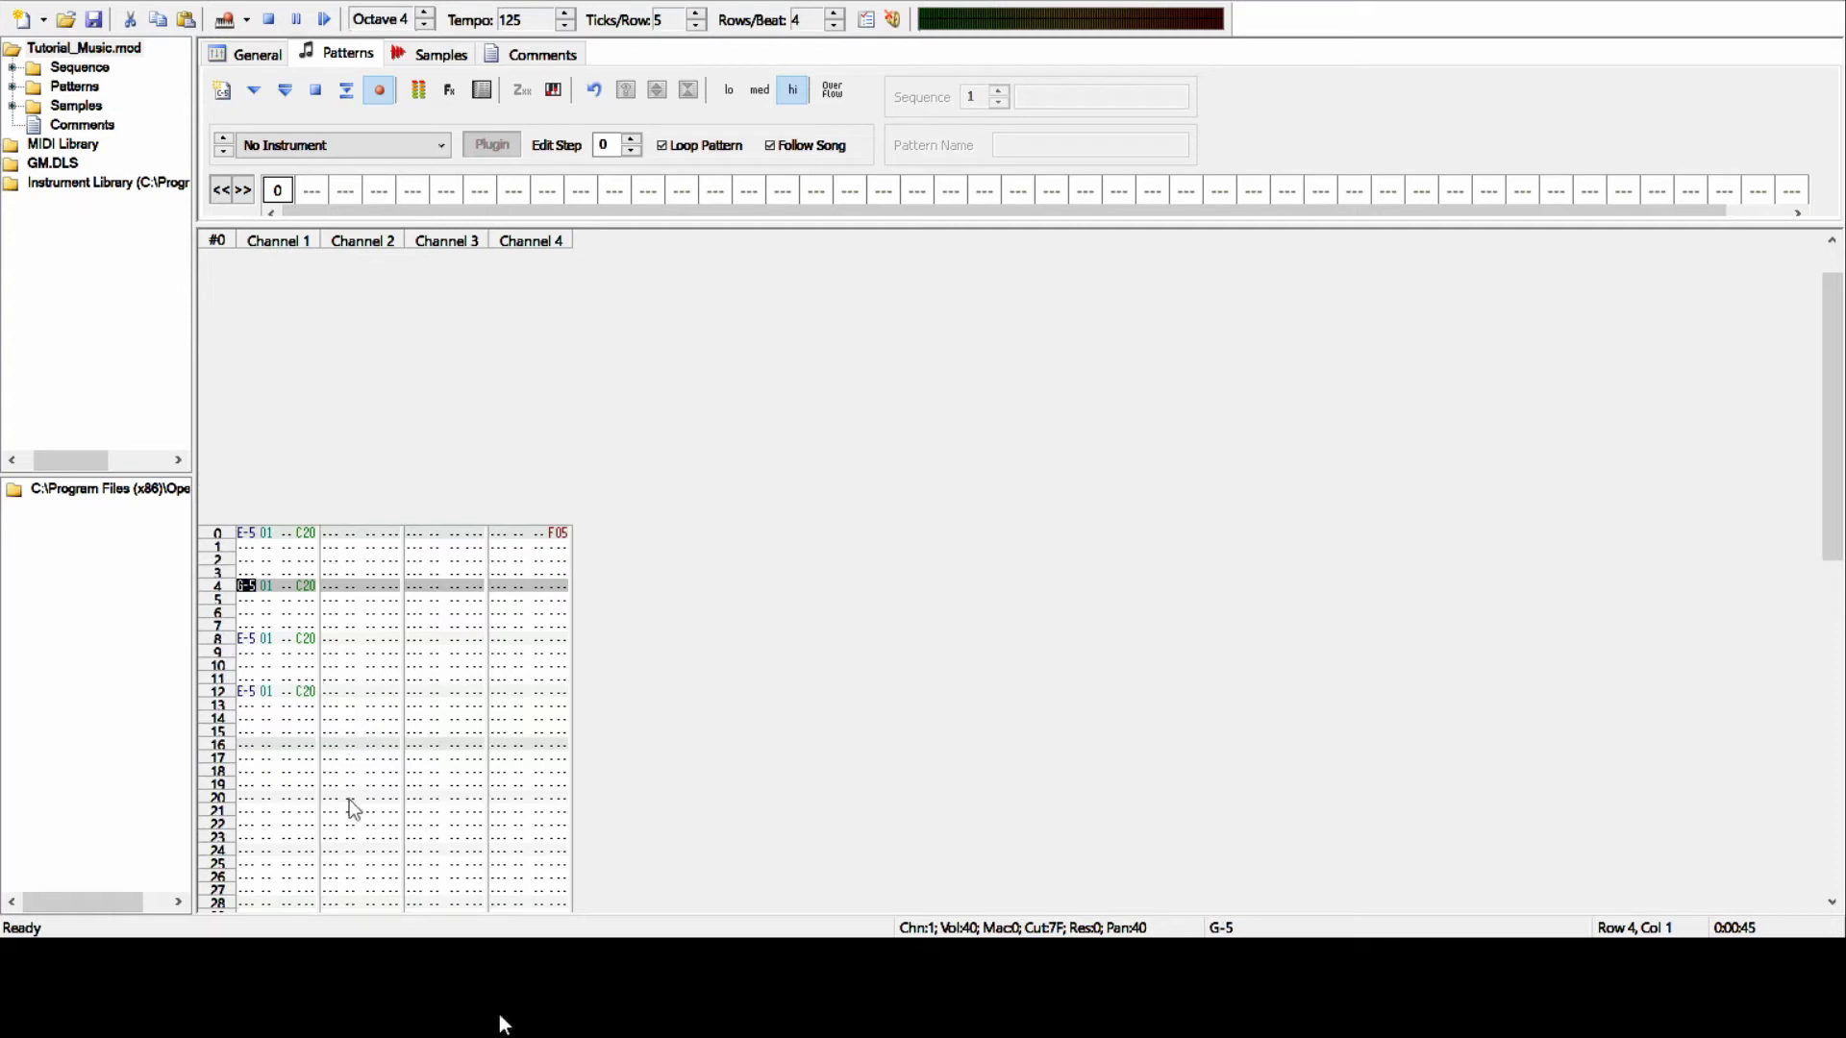
pyautogui.press('pagedown')
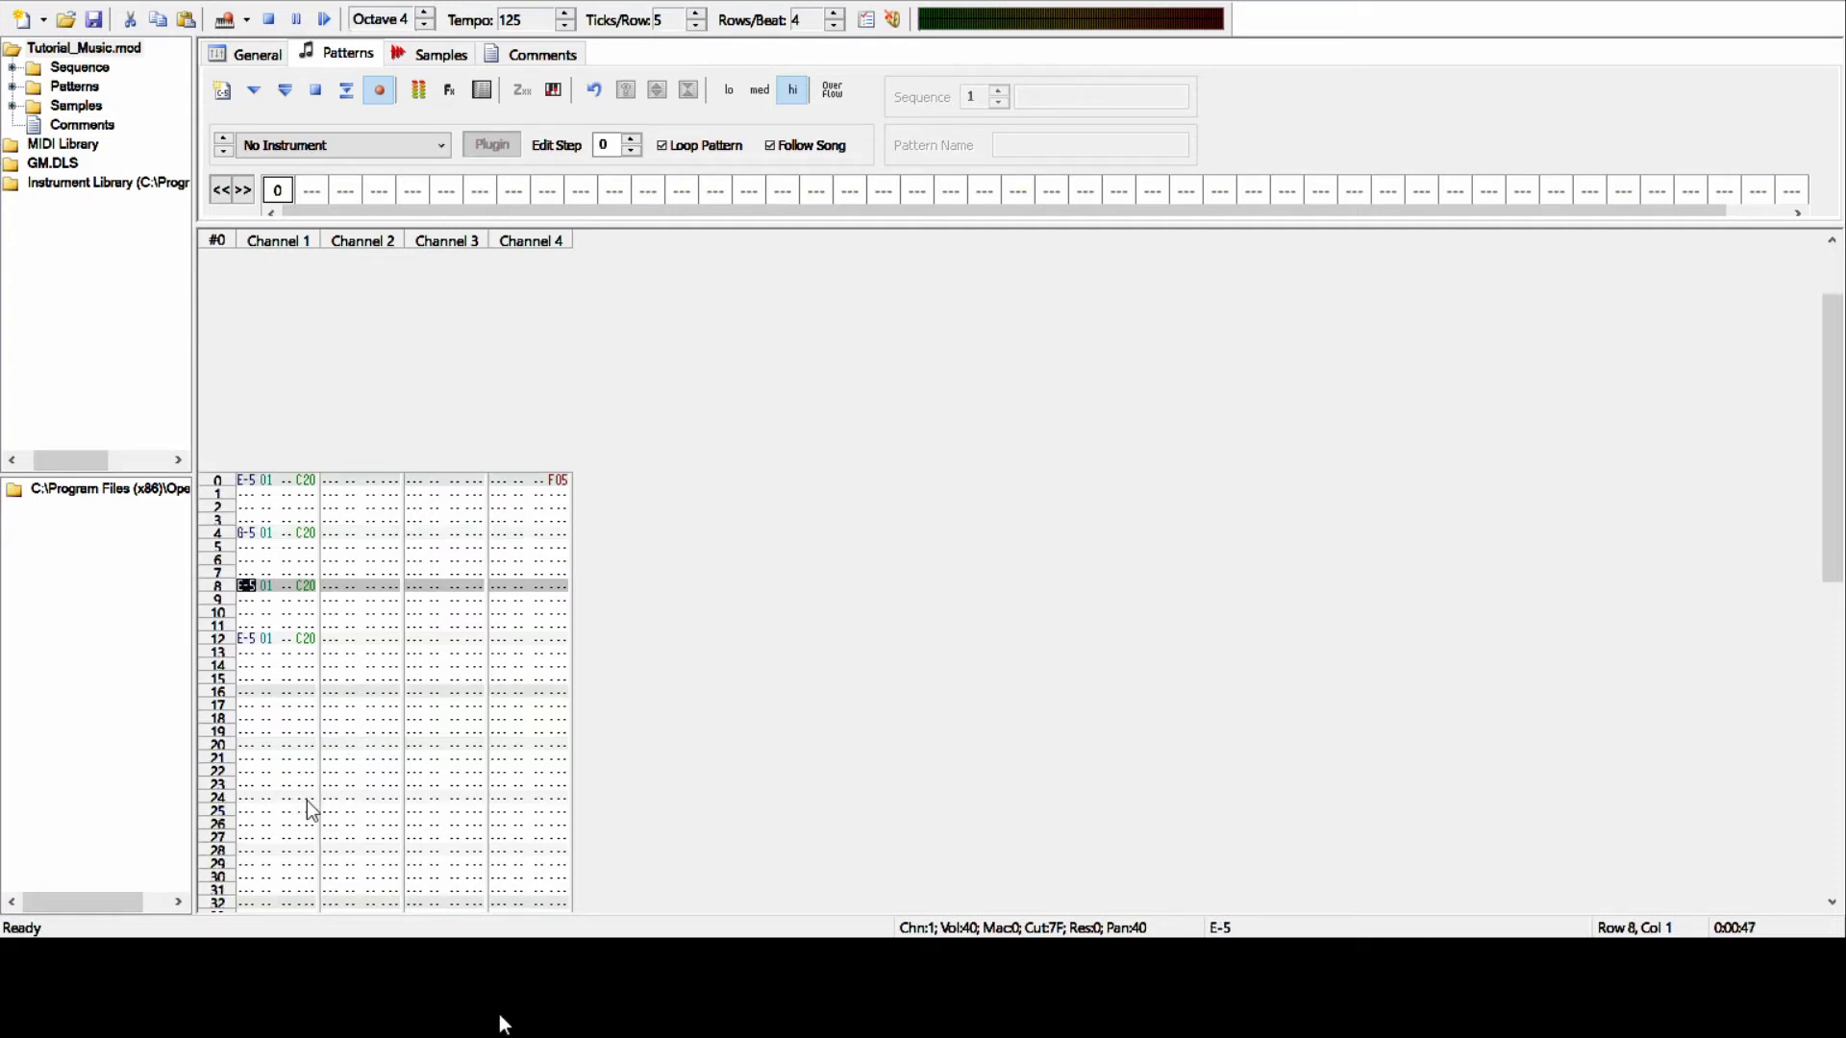
pyautogui.press('w')
pyautogui.press('pagedown')
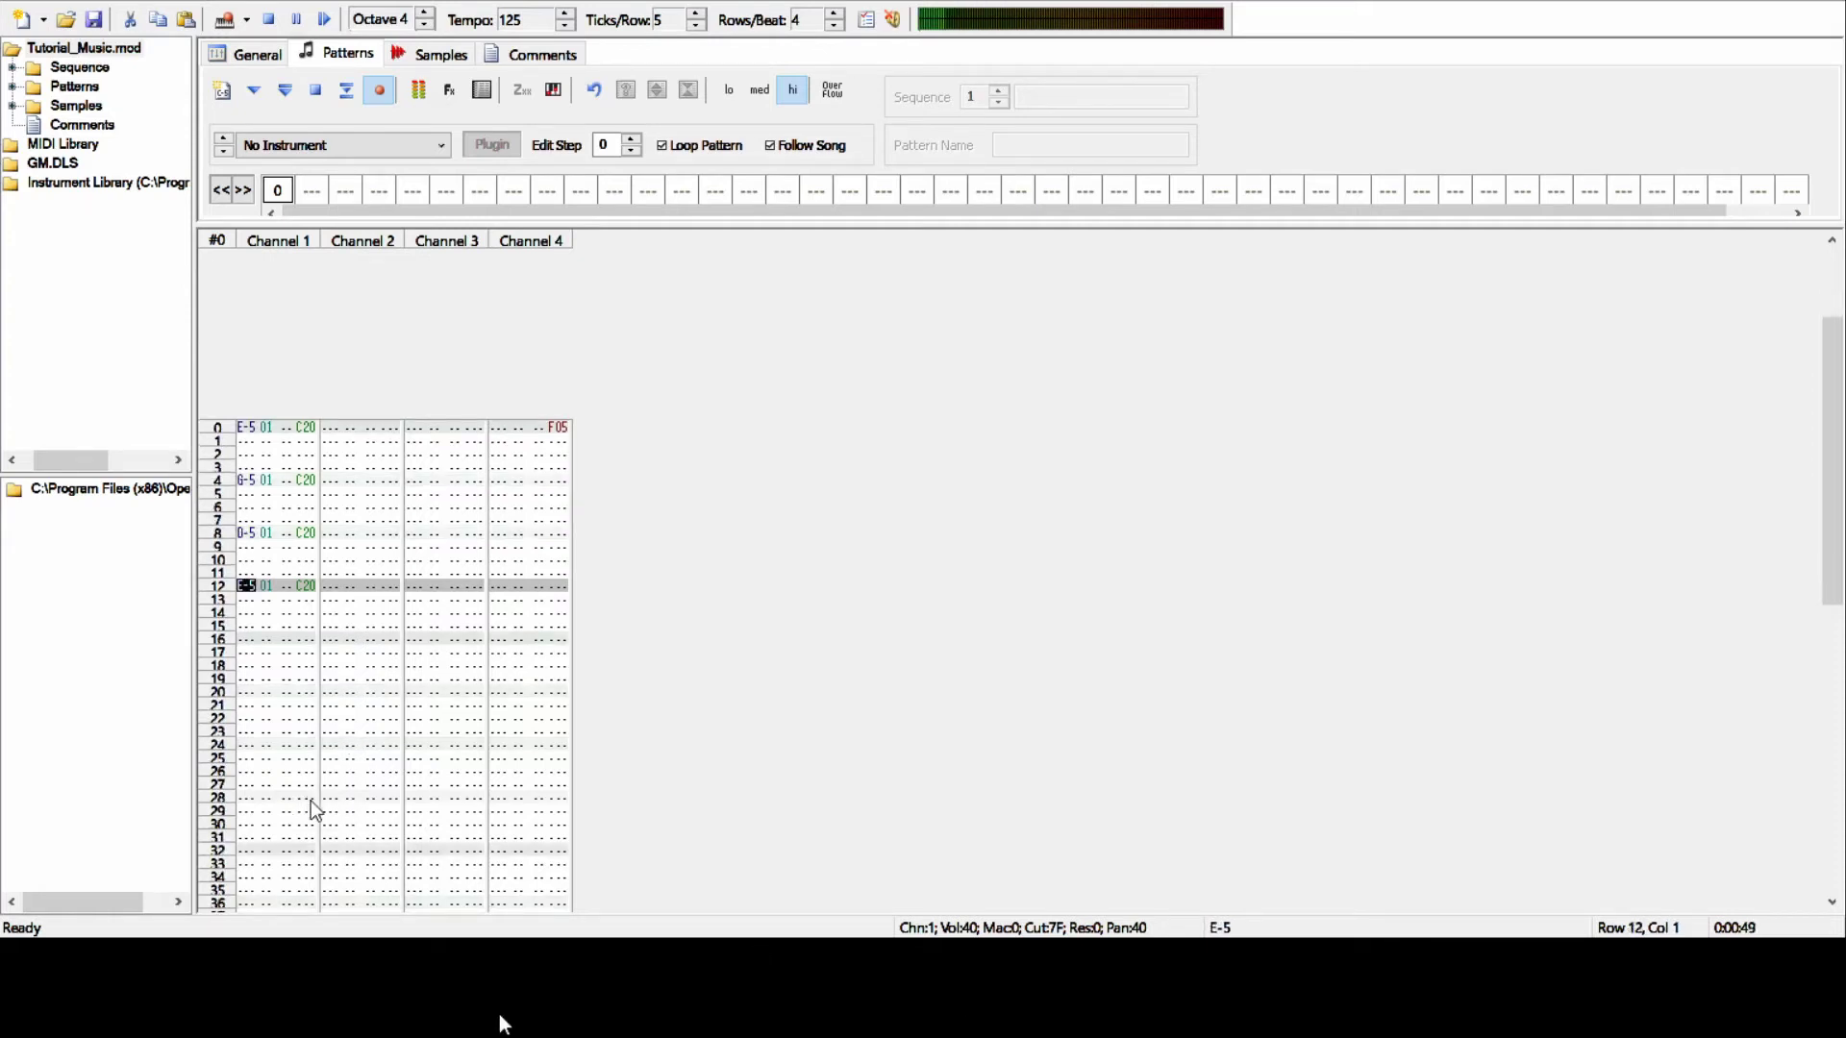
# - Play the pattern to listen to the Channel 1 notes and stop the playback
pyautogui.press('F7')
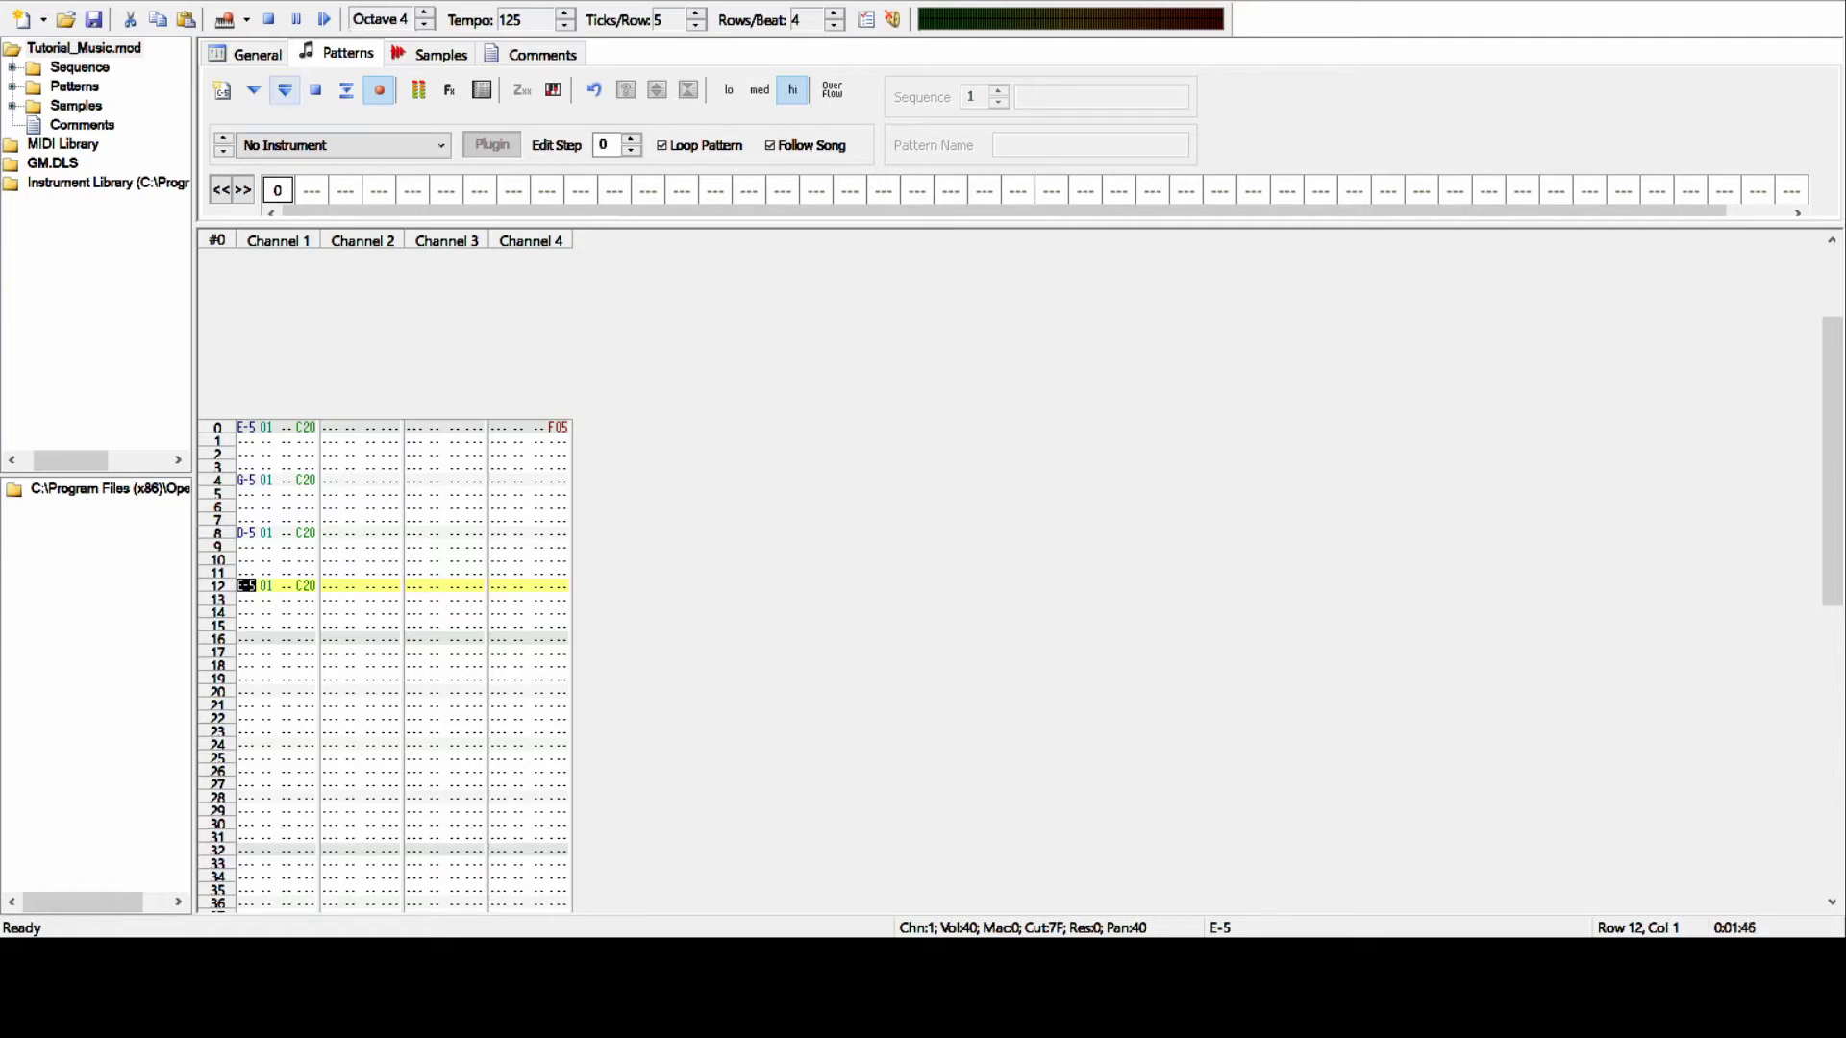
pyautogui.press('F7')
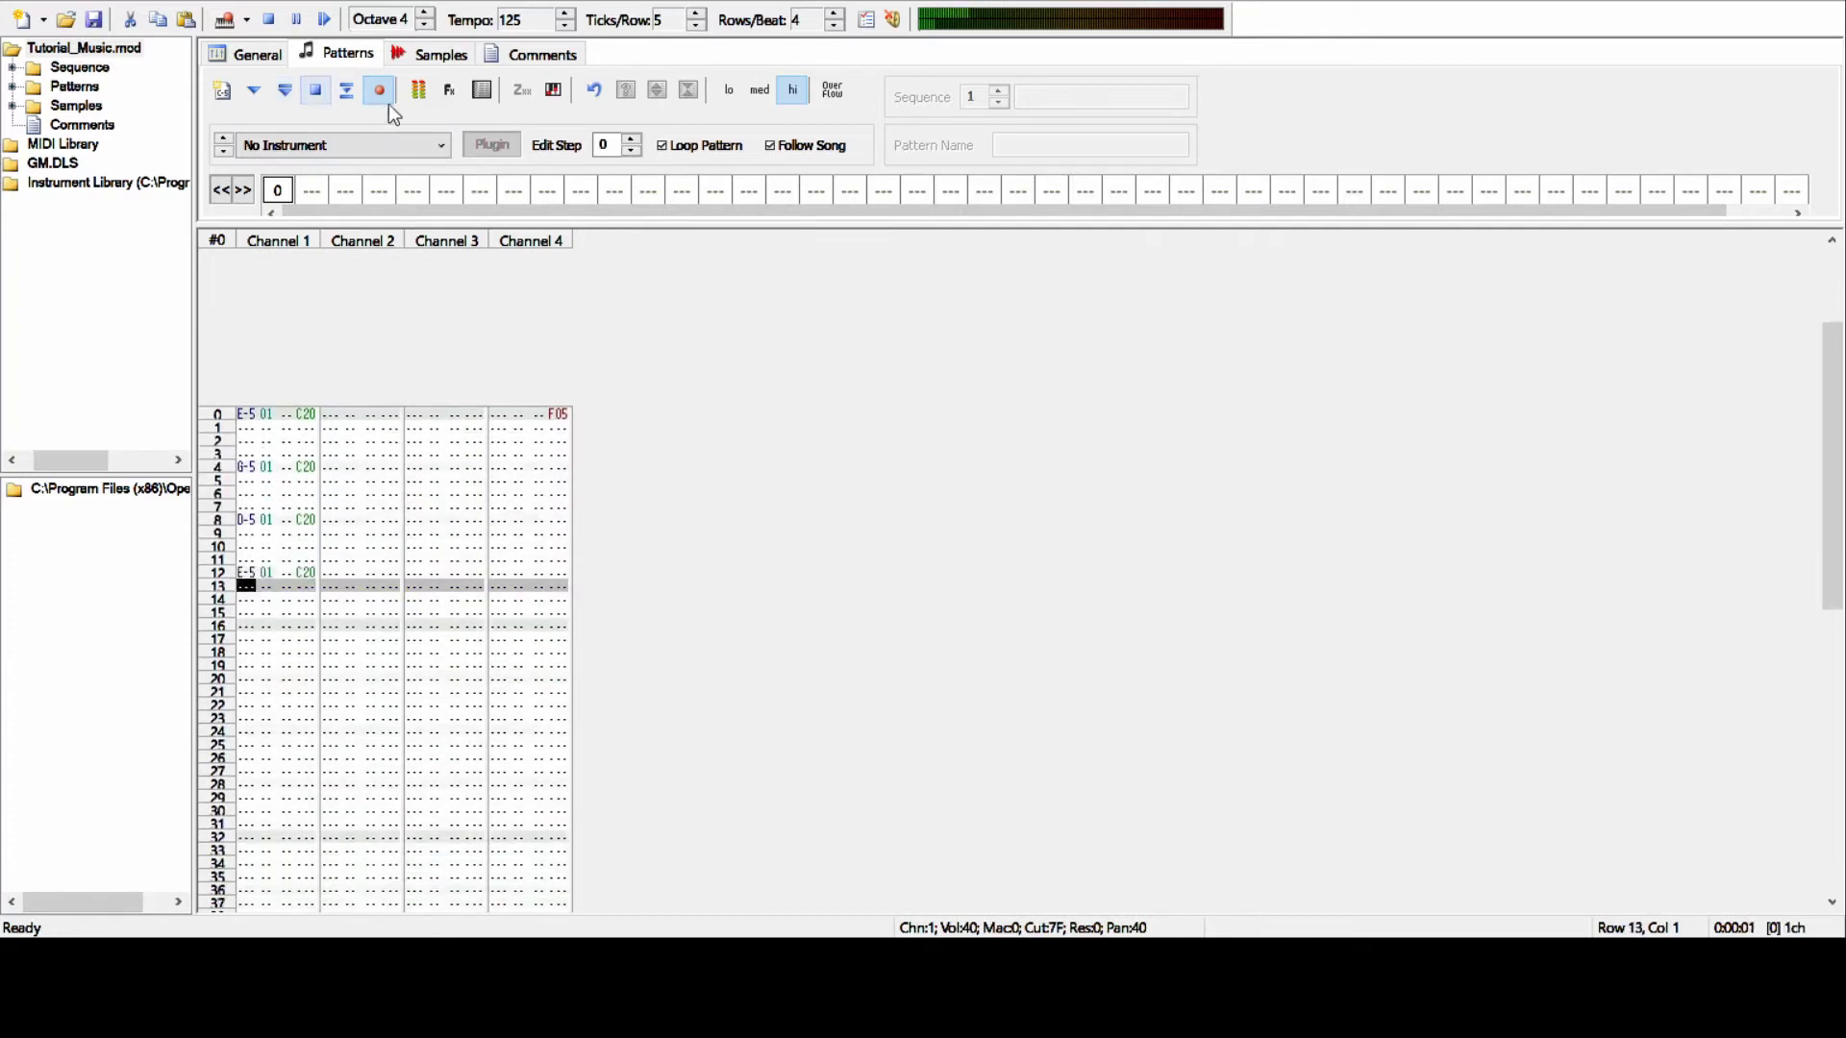
pyautogui.press('F8')
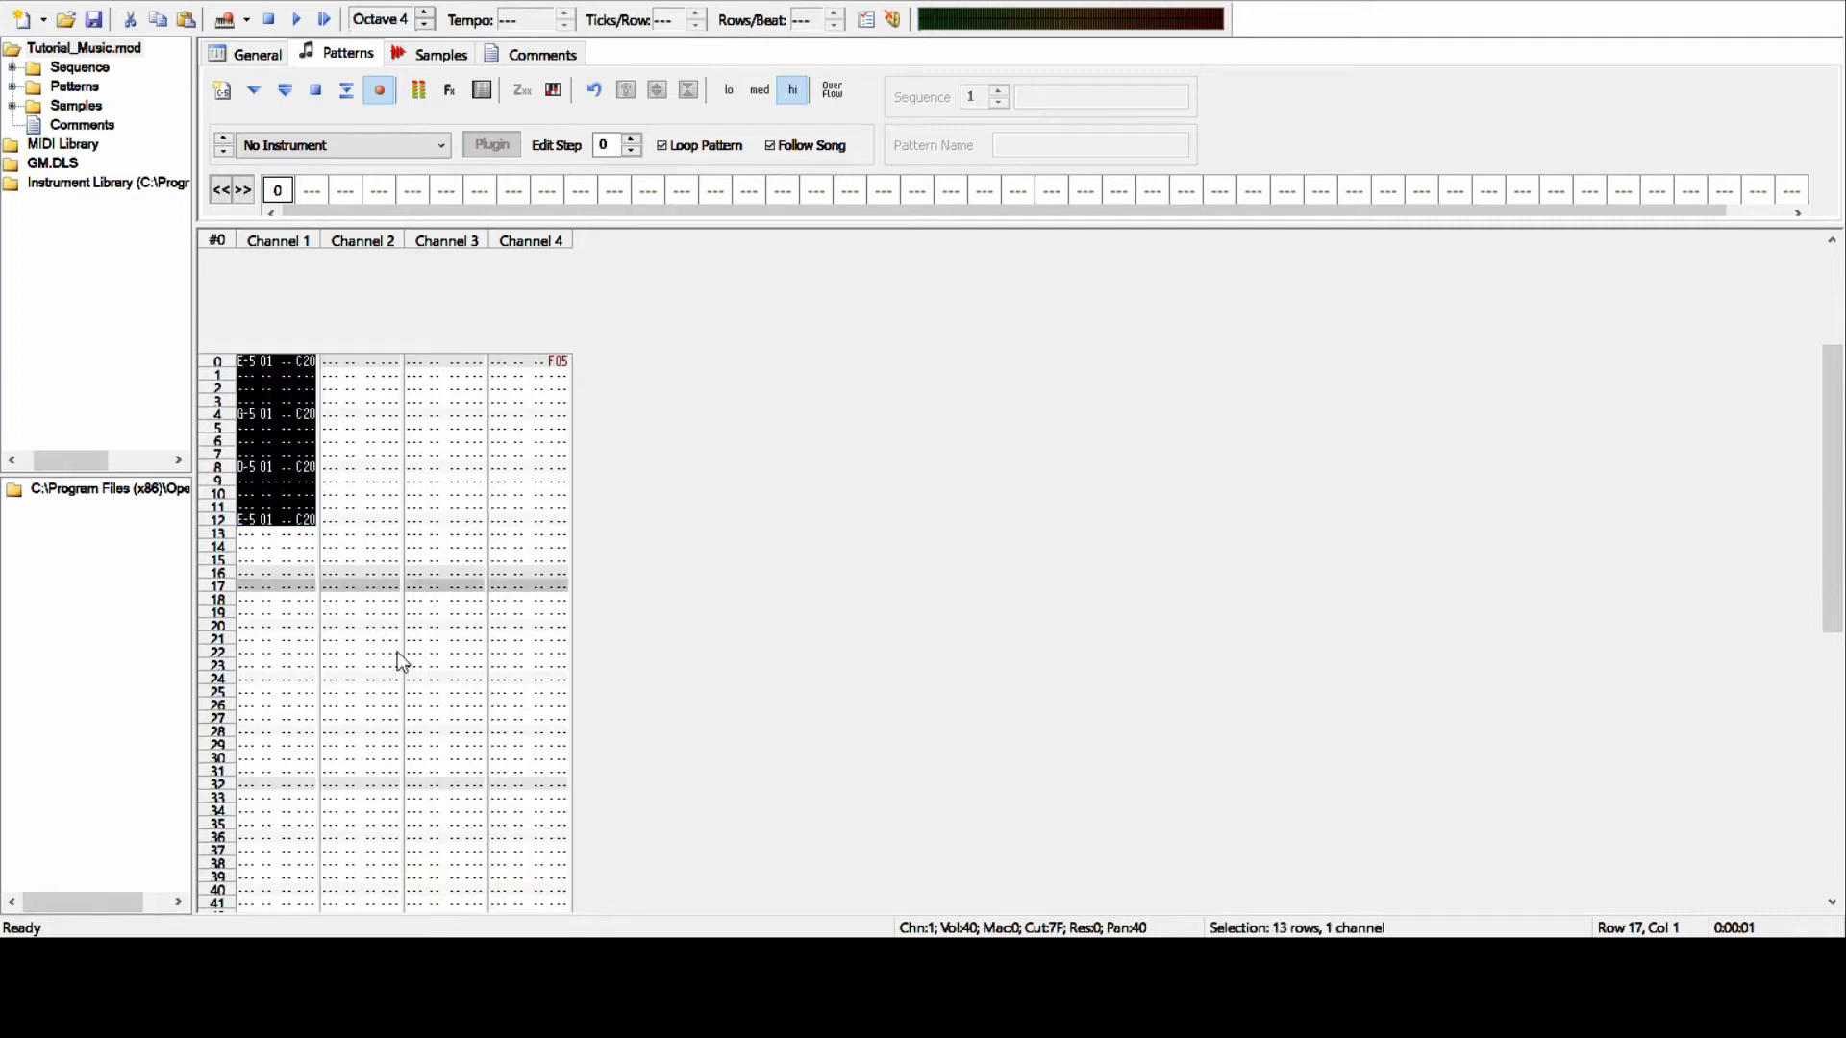
# - Highlight rows 0 to 12 of Channel 1 and the same rows of Channel 2
pyautogui.click(417, 648)
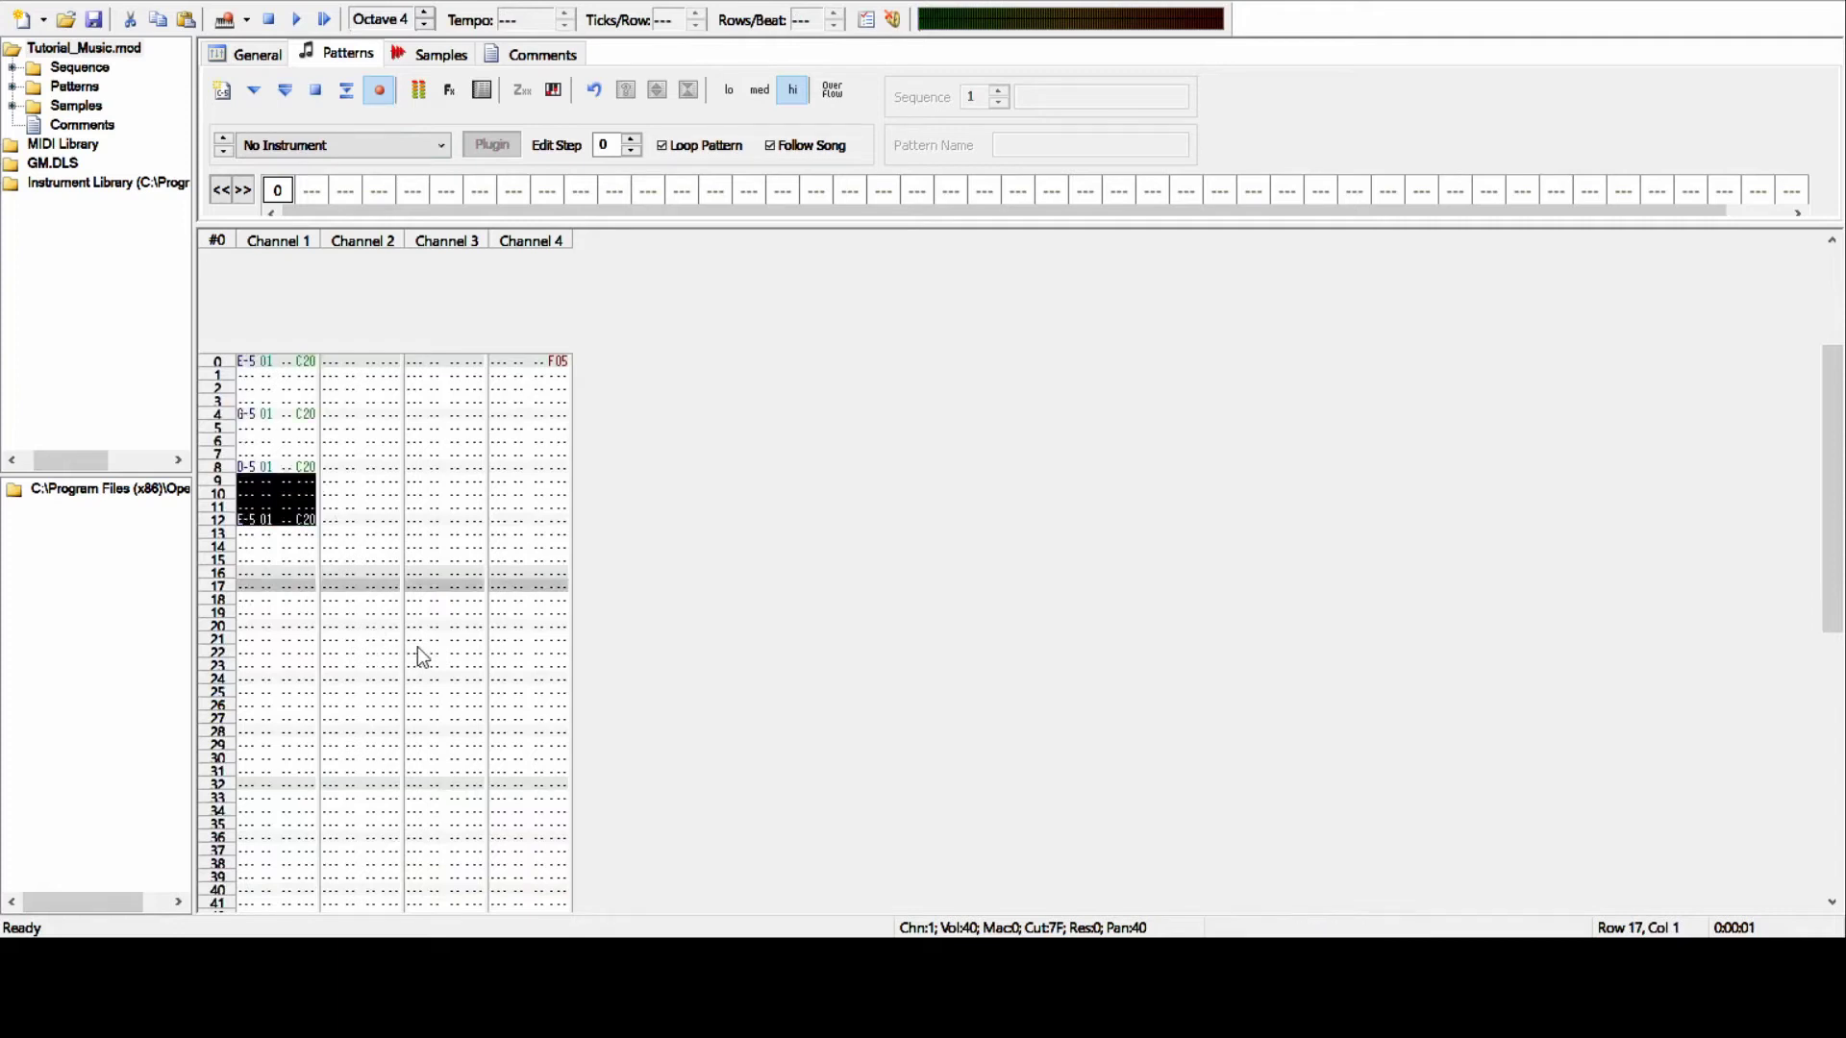
pyautogui.moveTo(321, 534); pyautogui.dragTo(395, 730)
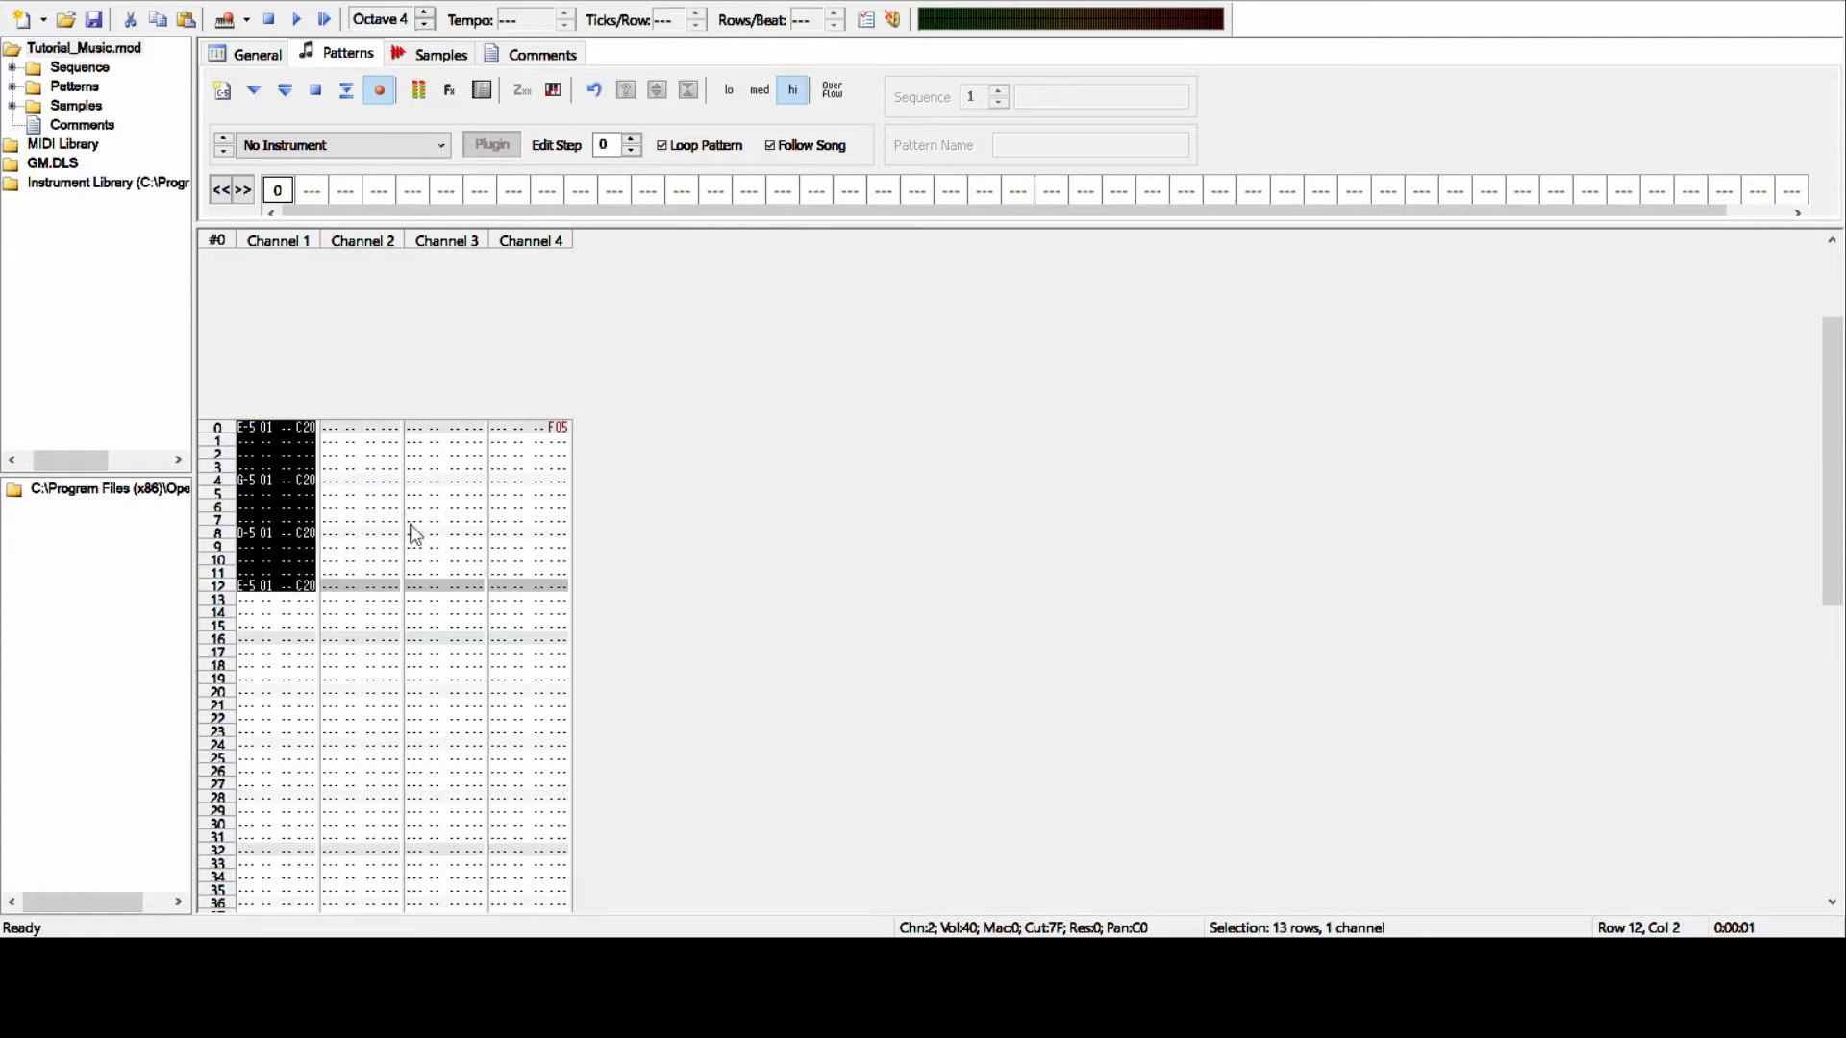
pyautogui.moveTo(418, 531)
pyautogui.mouseDown()
pyautogui.moveTo(454, 572)
pyautogui.moveTo(515, 729)
pyautogui.moveTo(499, 741)
pyautogui.mouseUp()
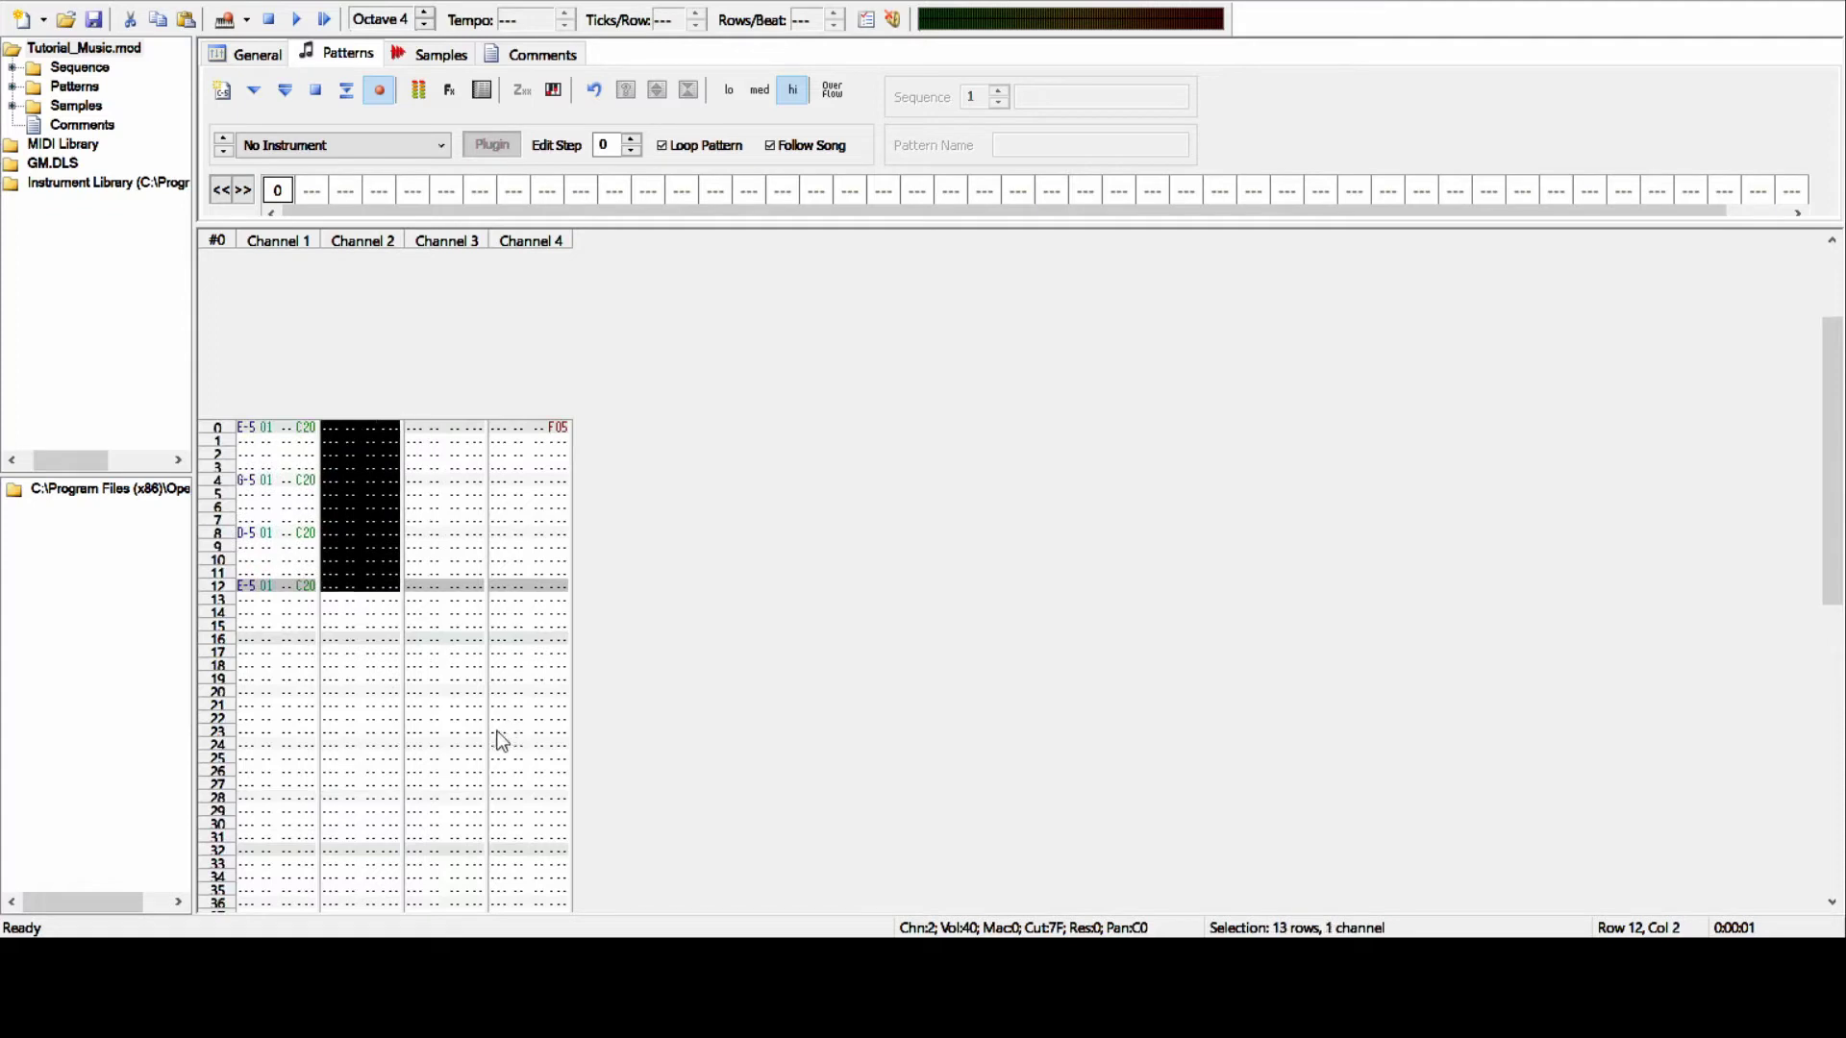
pyautogui.moveTo(512, 554); pyautogui.dragTo(558, 919)
pyautogui.click(599, 742)
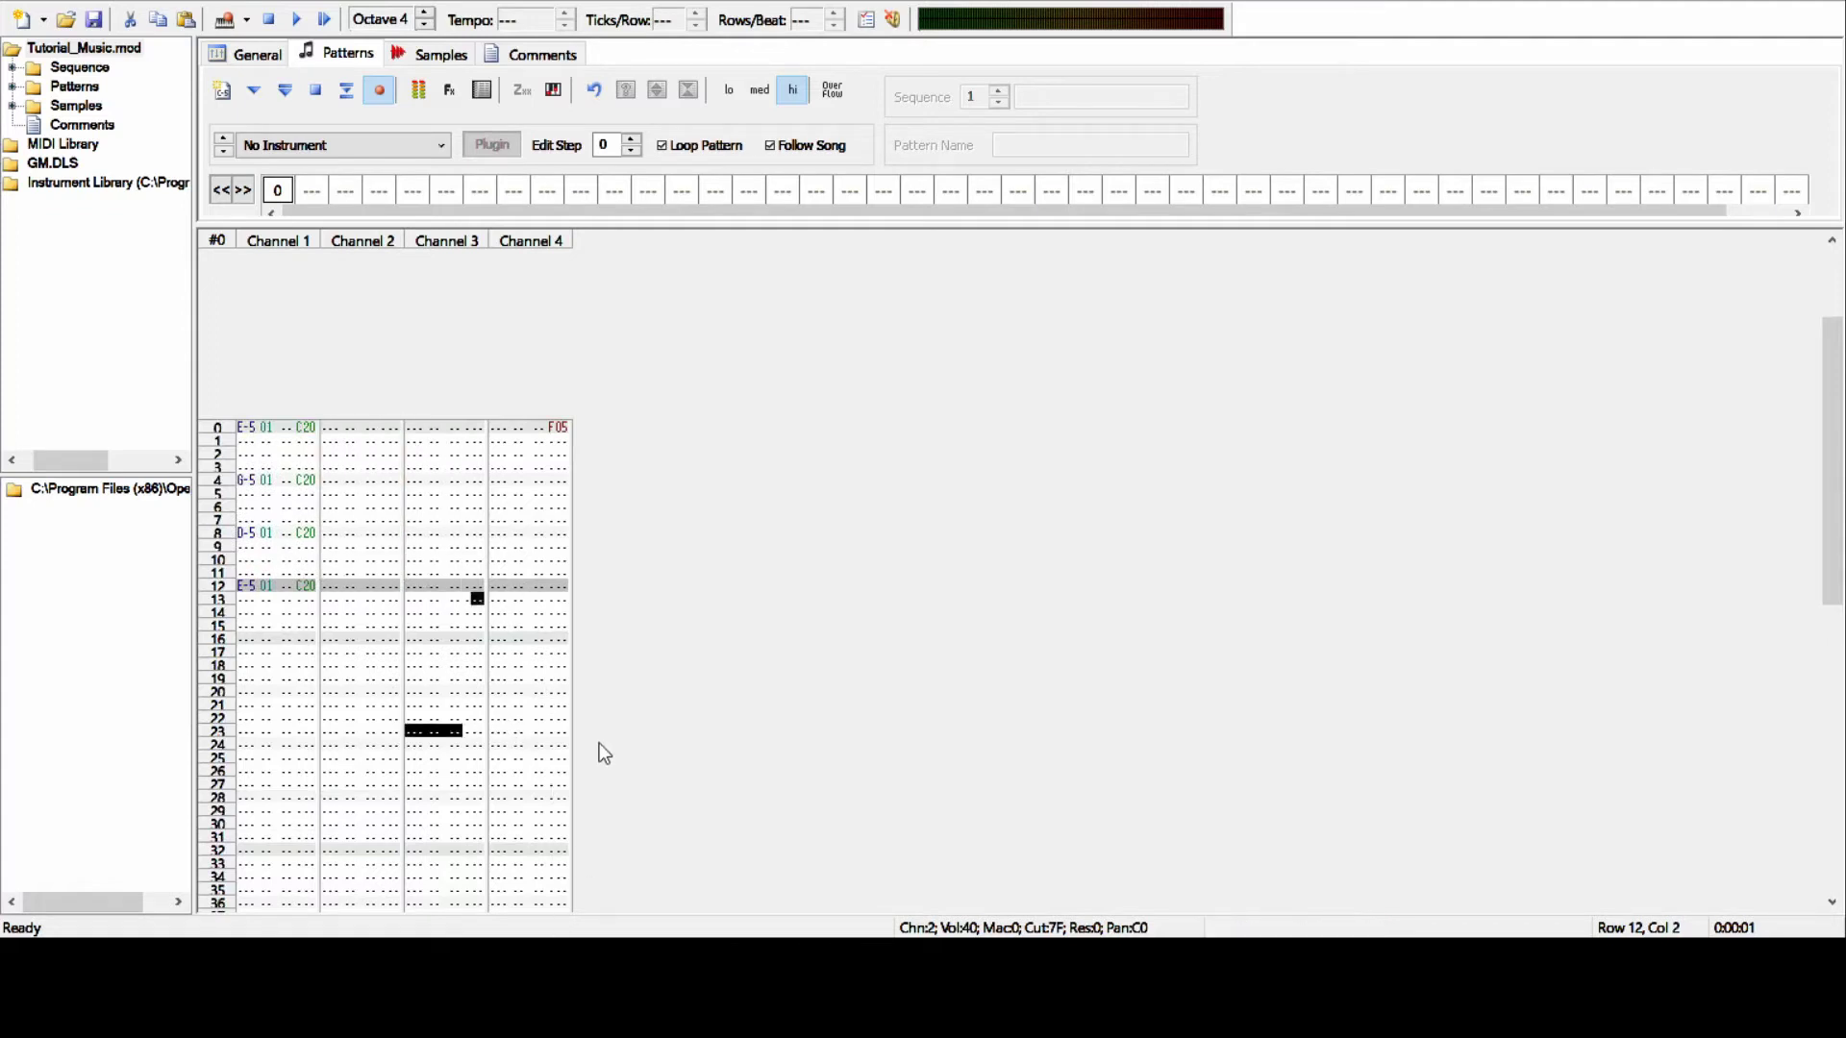
pyautogui.moveTo(646, 611)
pyautogui.mouseDown()
pyautogui.moveTo(687, 773)
pyautogui.moveTo(682, 731)
pyautogui.mouseUp()
pyautogui.click(679, 727)
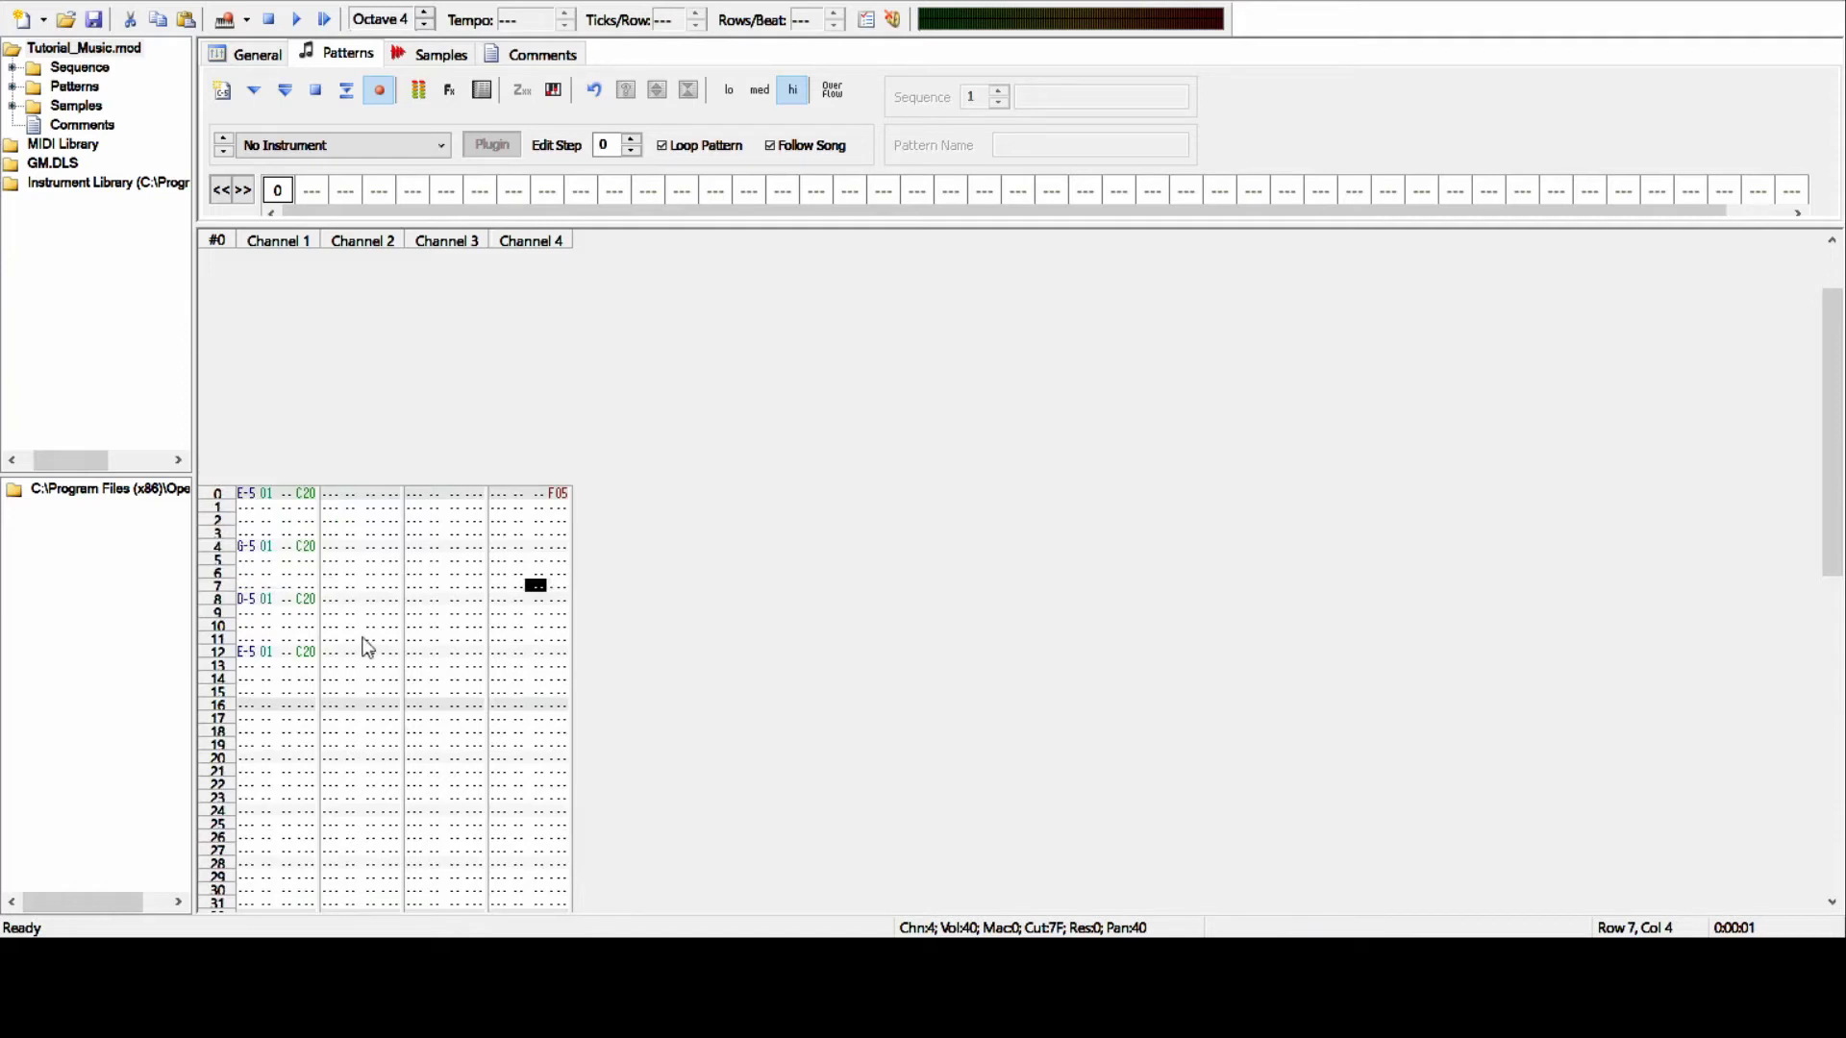
pyautogui.click(285, 507)
pyautogui.scroll(-4, 446, 737)
pyautogui.scroll(5, 446, 737)
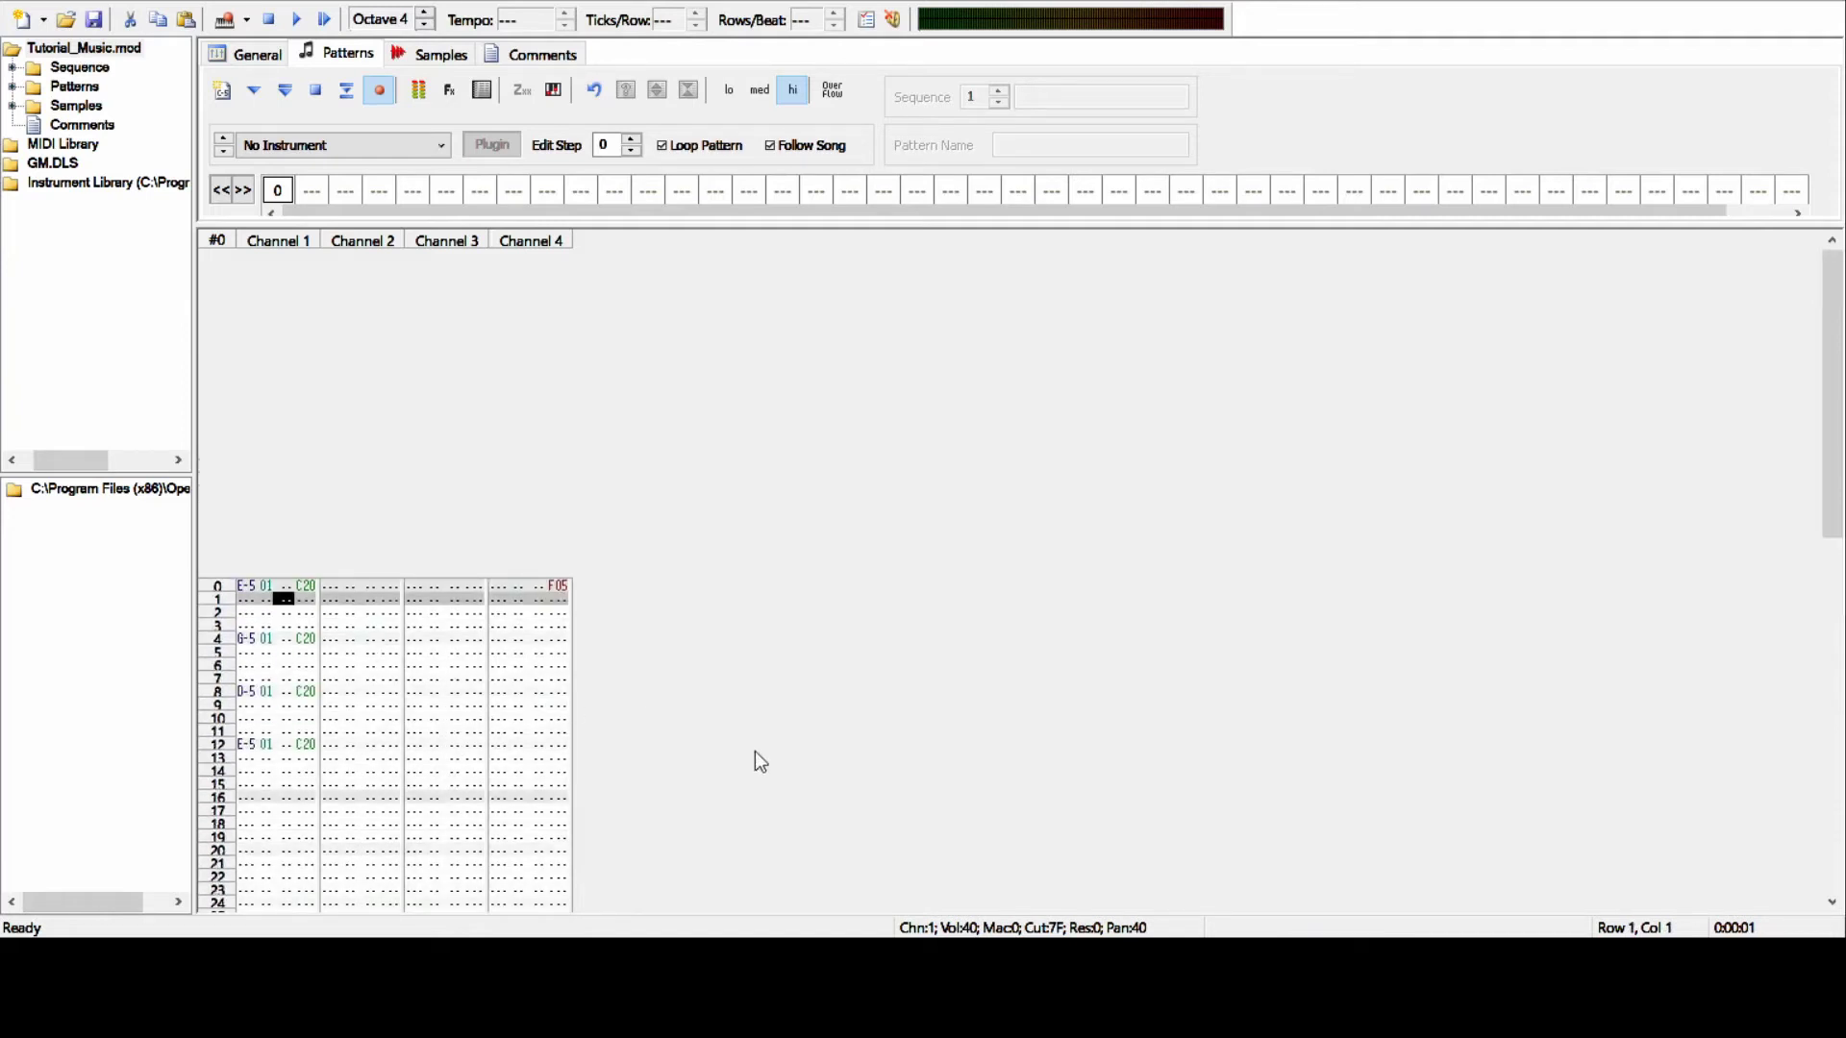
pyautogui.click(702, 735)
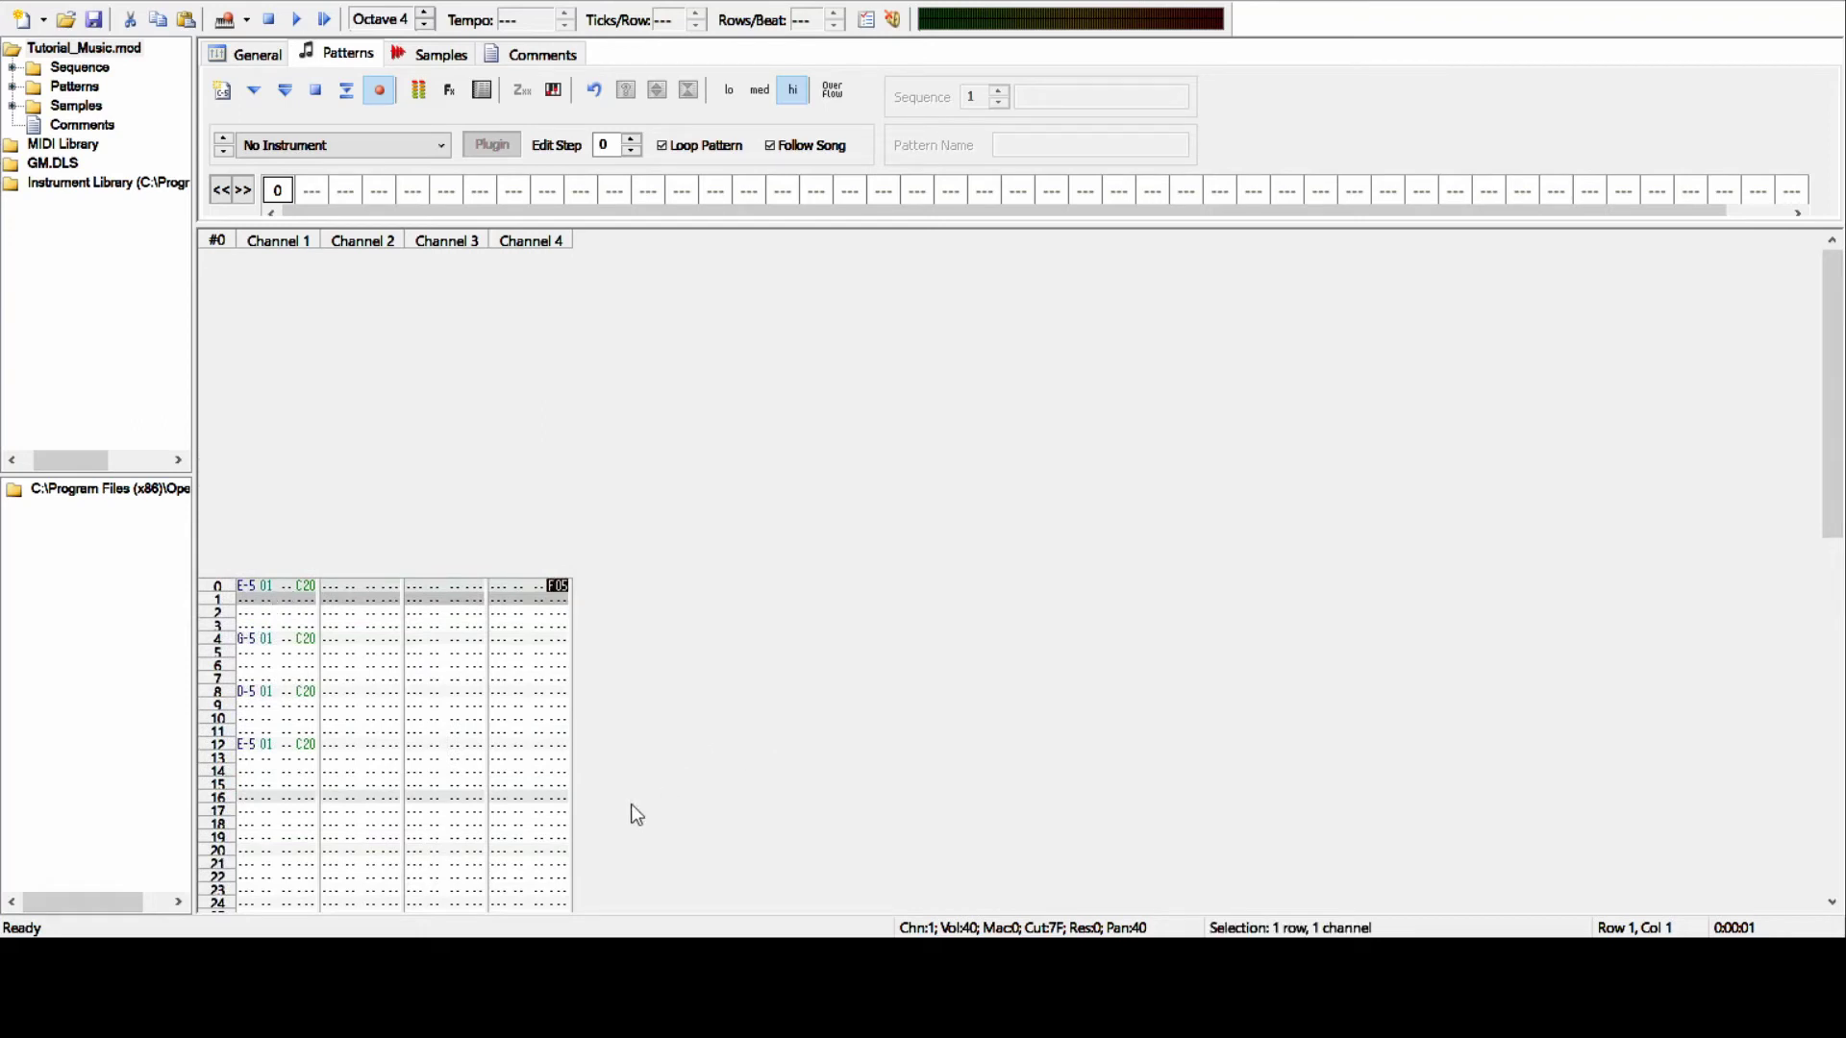
pyautogui.click(349, 752)
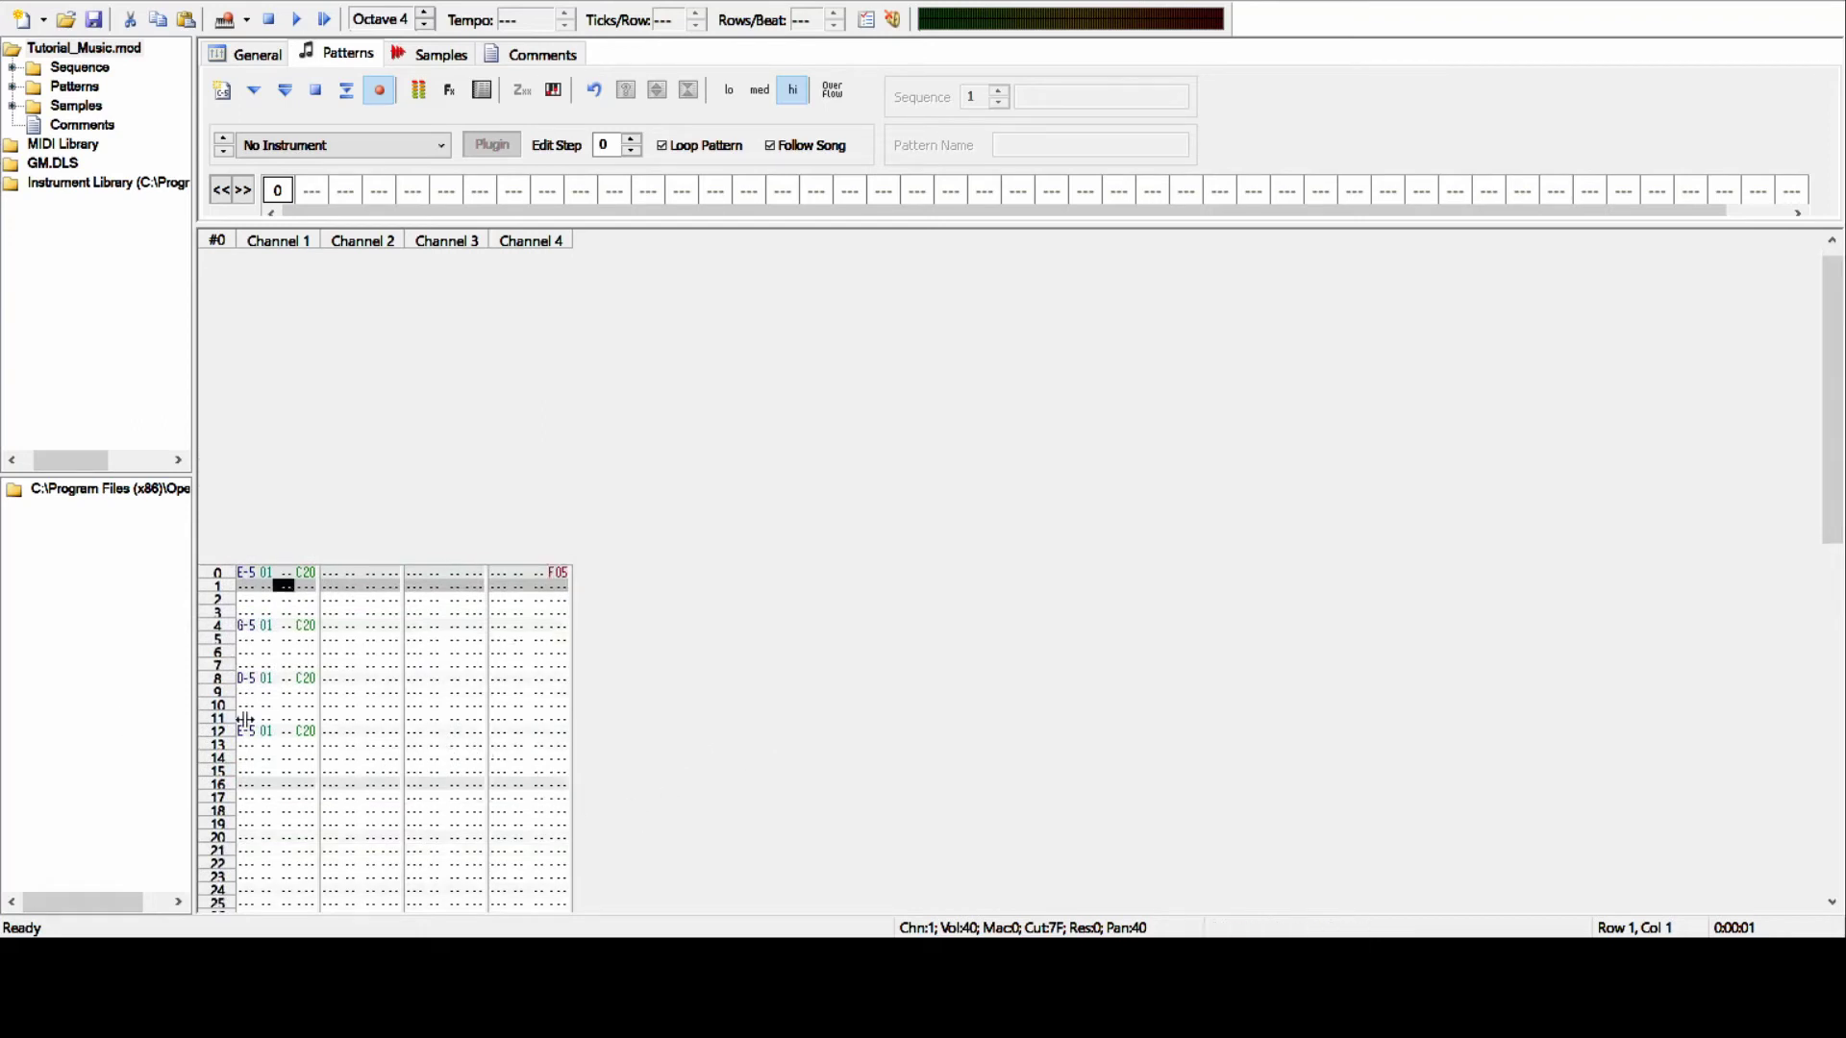
# - Copy rows 0 to 12 of Channel 1 and paste them at row 0 of Channel 2 and Channel 3
pyautogui.press('Tab')
pyautogui.keyDown('shift'); pyautogui.click(308, 726); pyautogui.keyUp('shift')
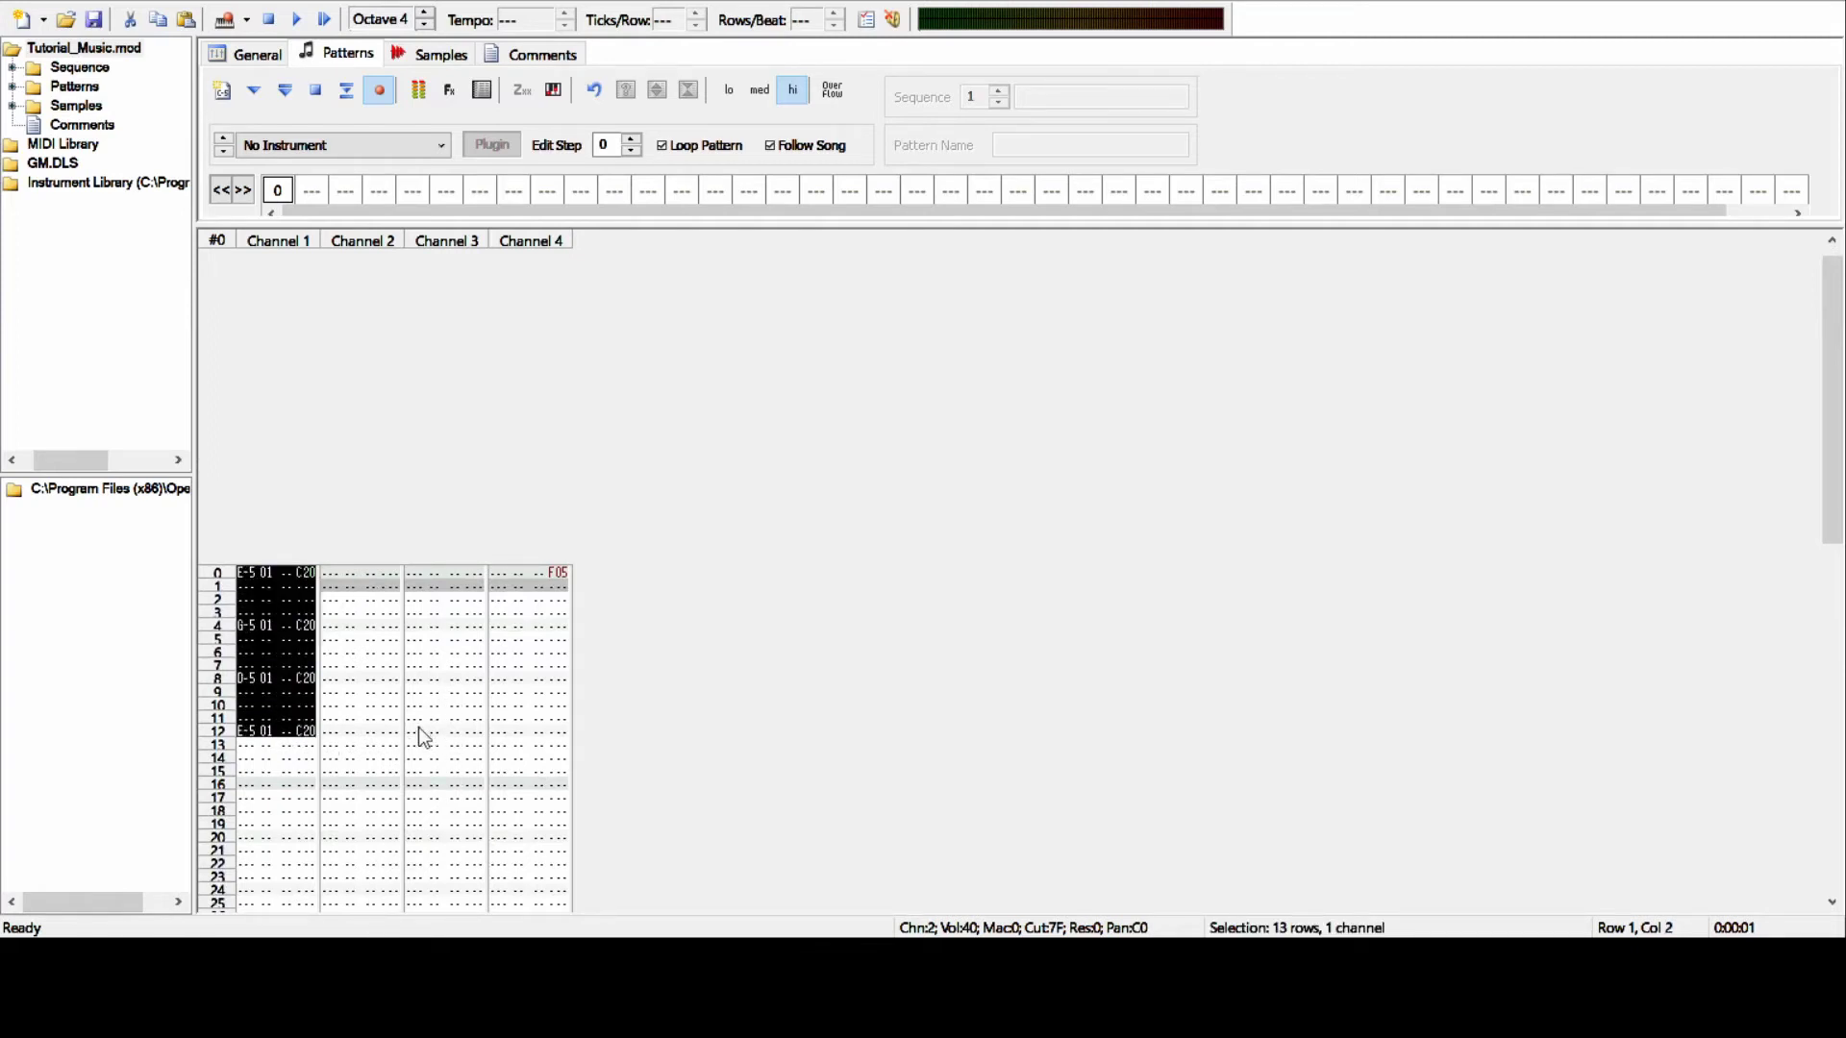
pyautogui.hotkey('ctrl', 'c')
pyautogui.press('Up')
pyautogui.hotkey('ctrl', 'v')
pyautogui.press('Tab')
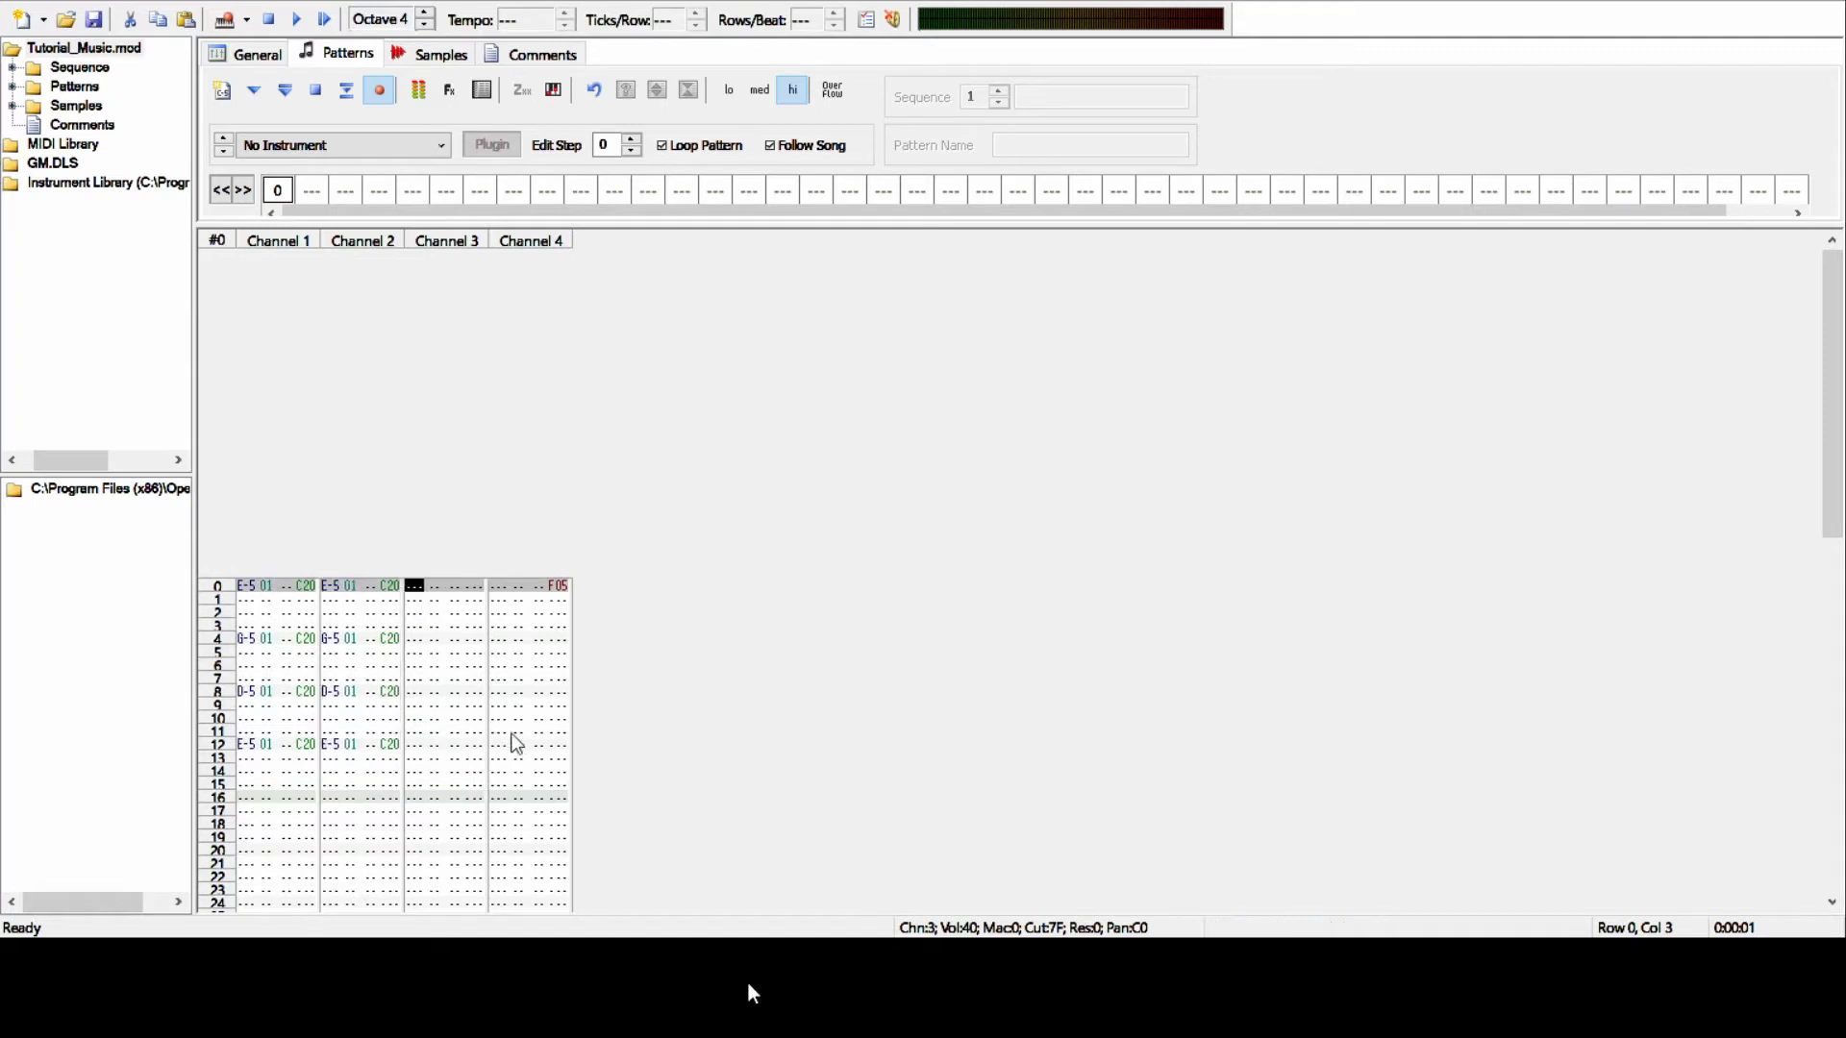
pyautogui.hotkey('ctrl', 'v')
# - Change the Channel 3 instrument to 08 at rows 0, 4, 8 and 12
pyautogui.press('Right')
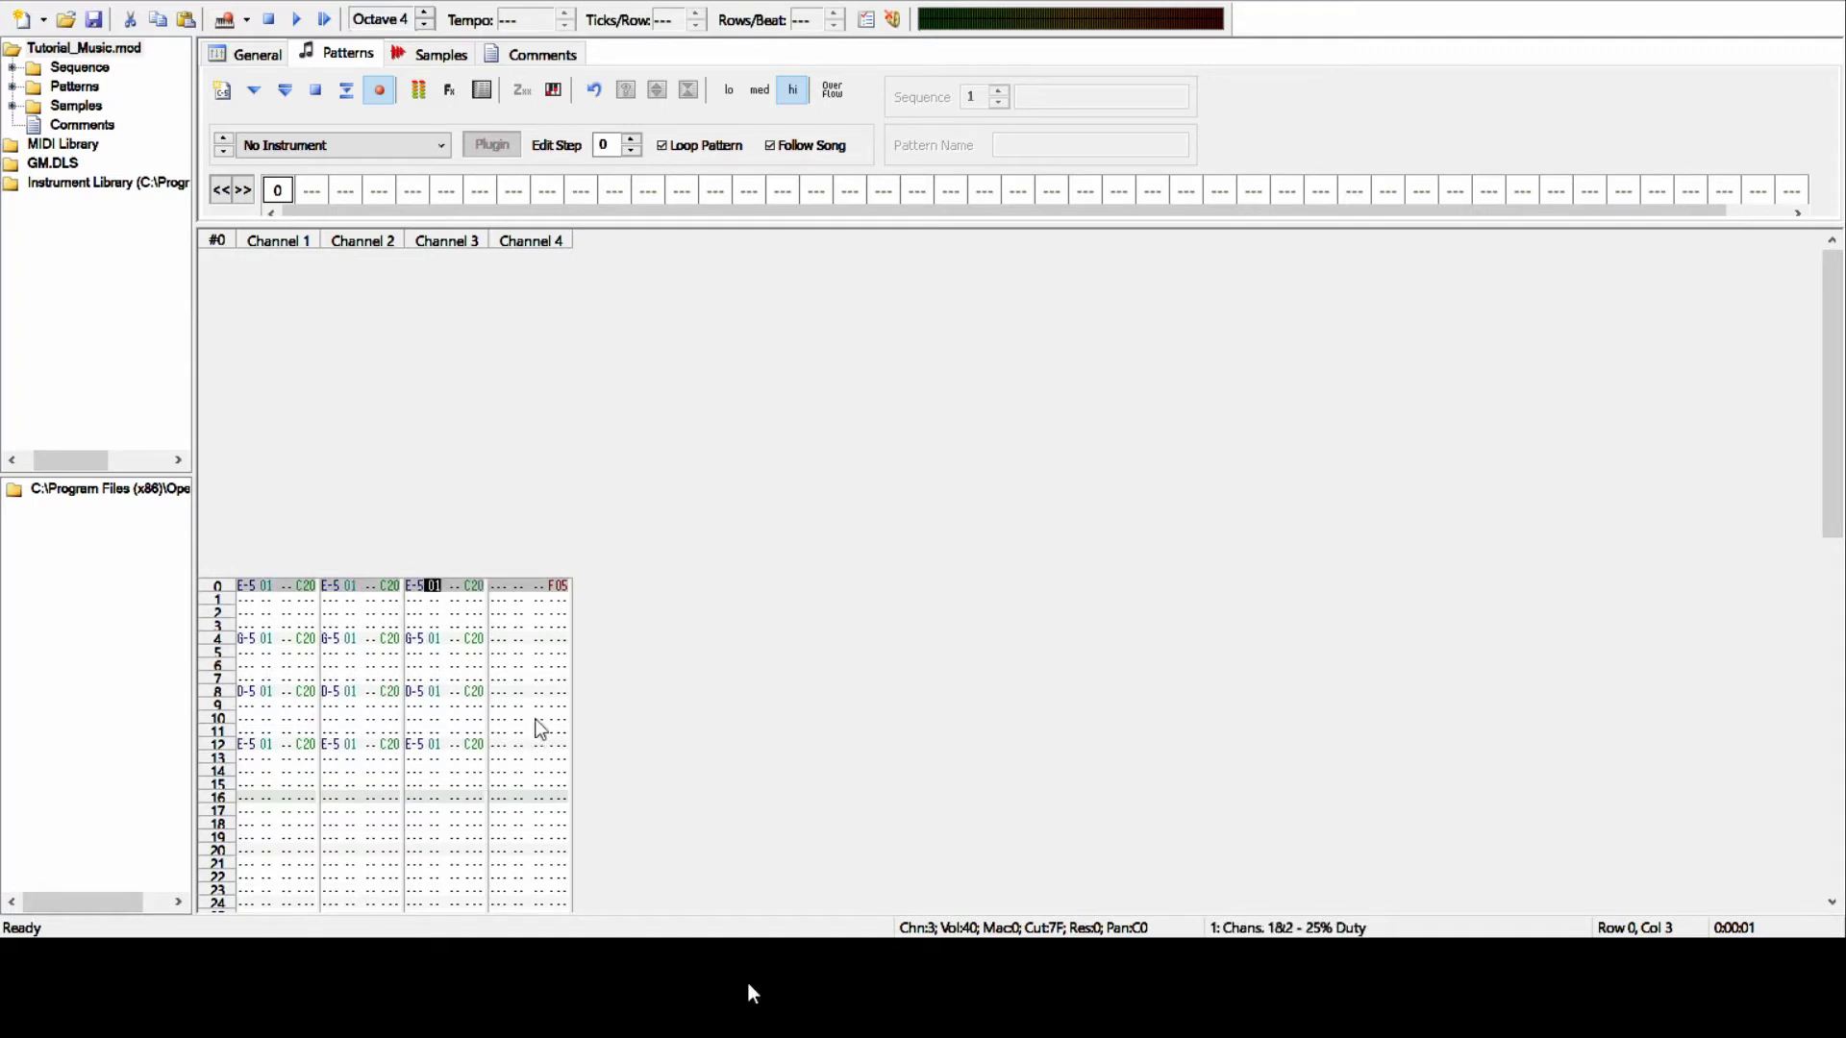
pyautogui.write('8')
pyautogui.press('Down')
pyautogui.press('Down')
pyautogui.press('Down')
pyautogui.press('Down')
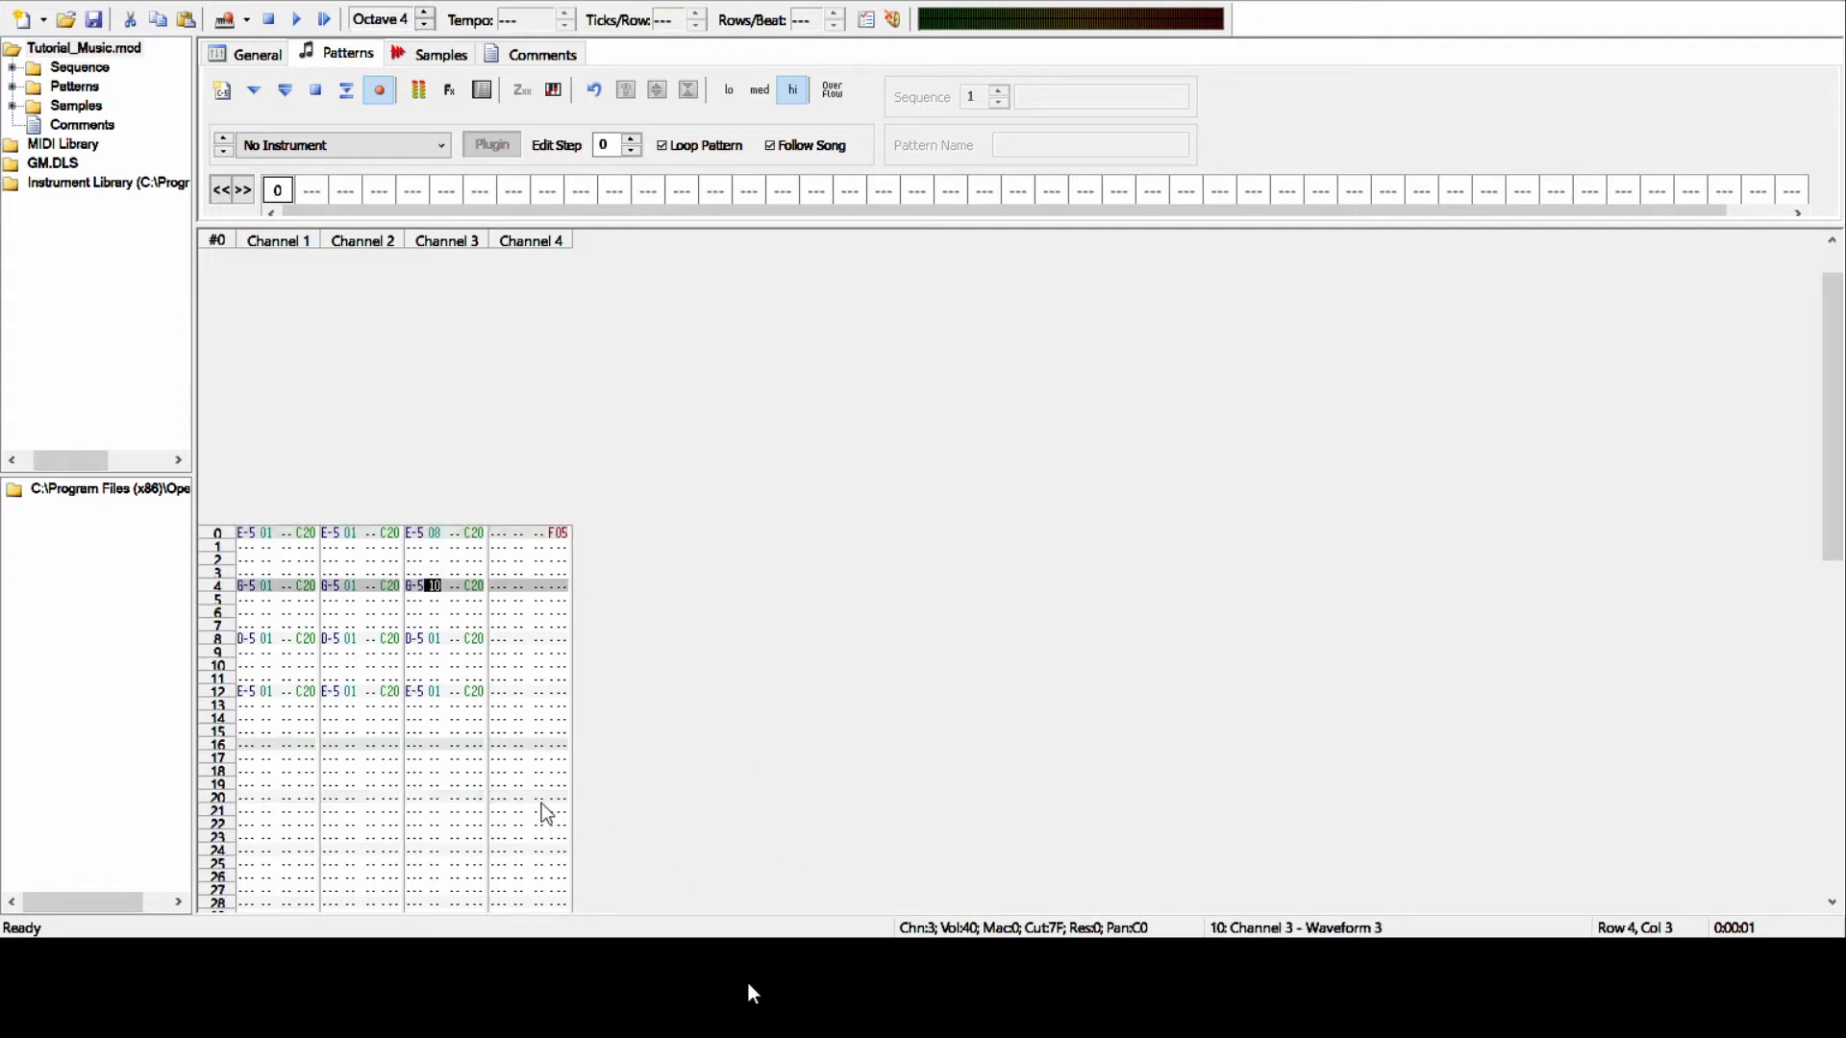
pyautogui.write('8')
pyautogui.press('Down')
pyautogui.press('Down')
pyautogui.press('Down')
pyautogui.press('Down')
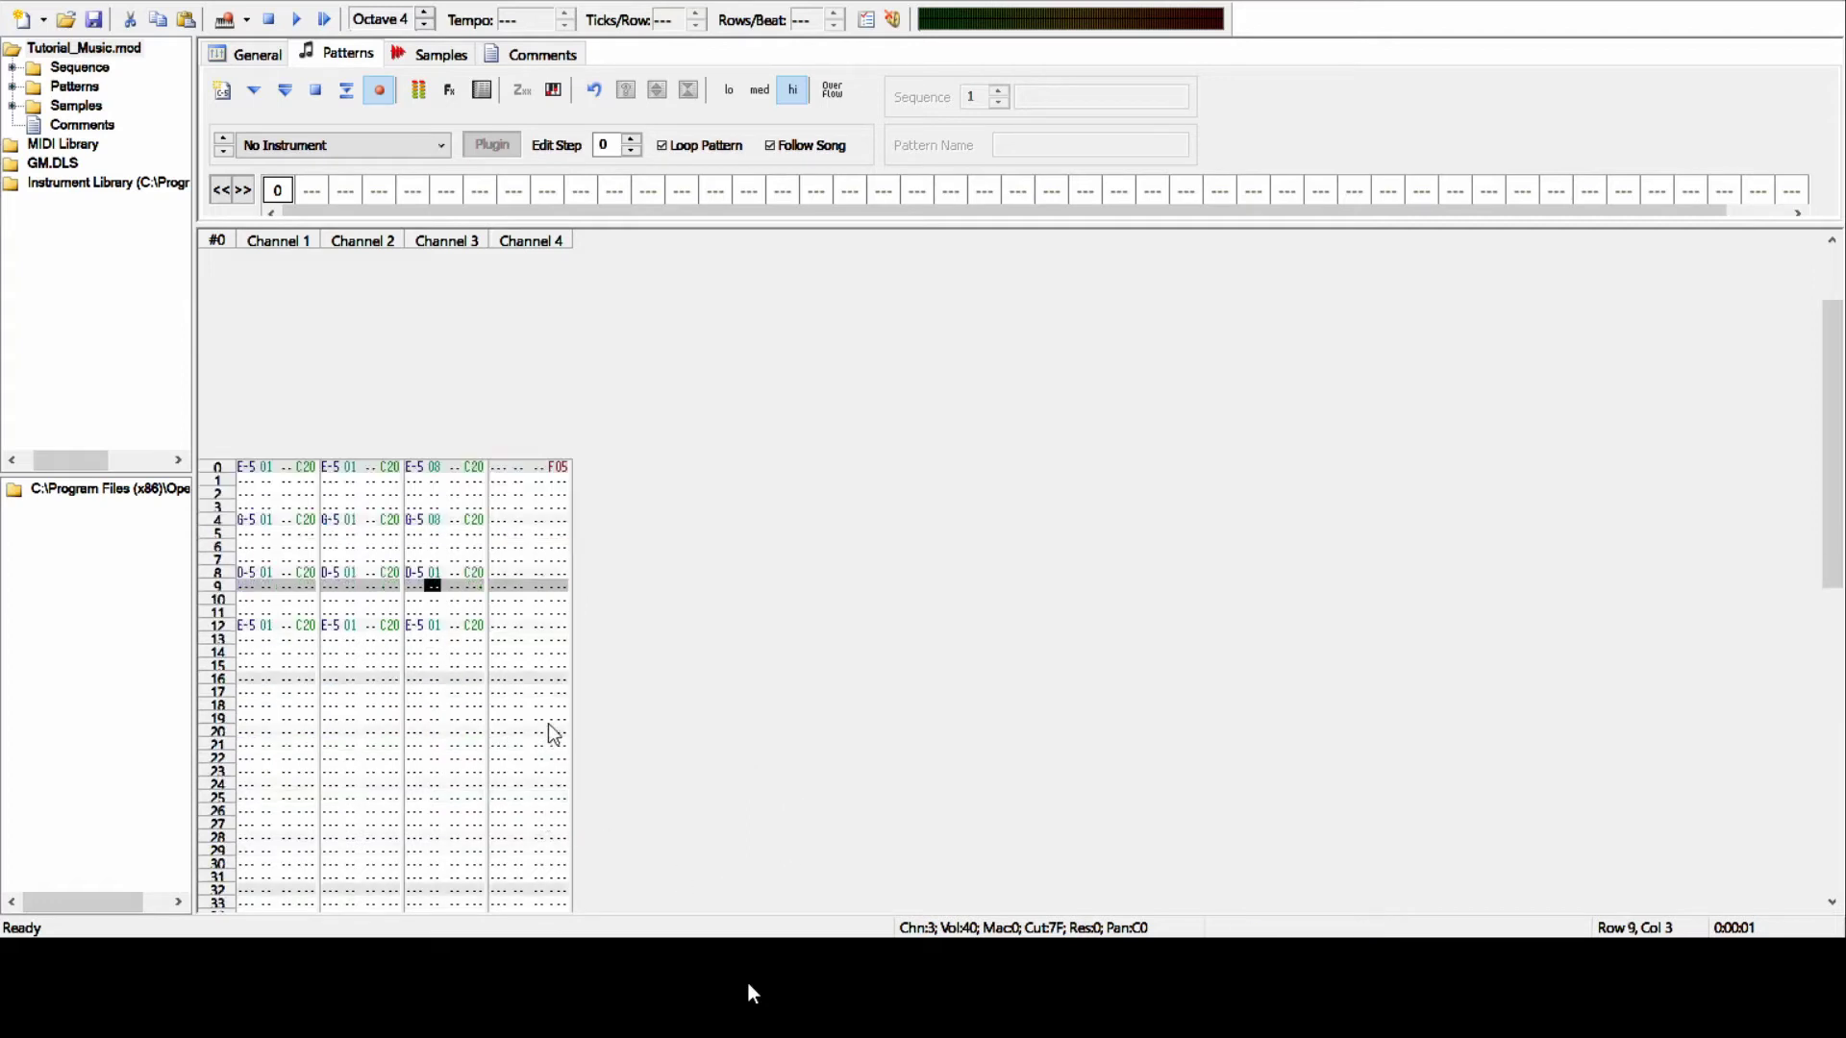
pyautogui.write('8')
pyautogui.press('Down')
pyautogui.press('Down')
pyautogui.press('Down')
pyautogui.press('Down')
pyautogui.write('8')
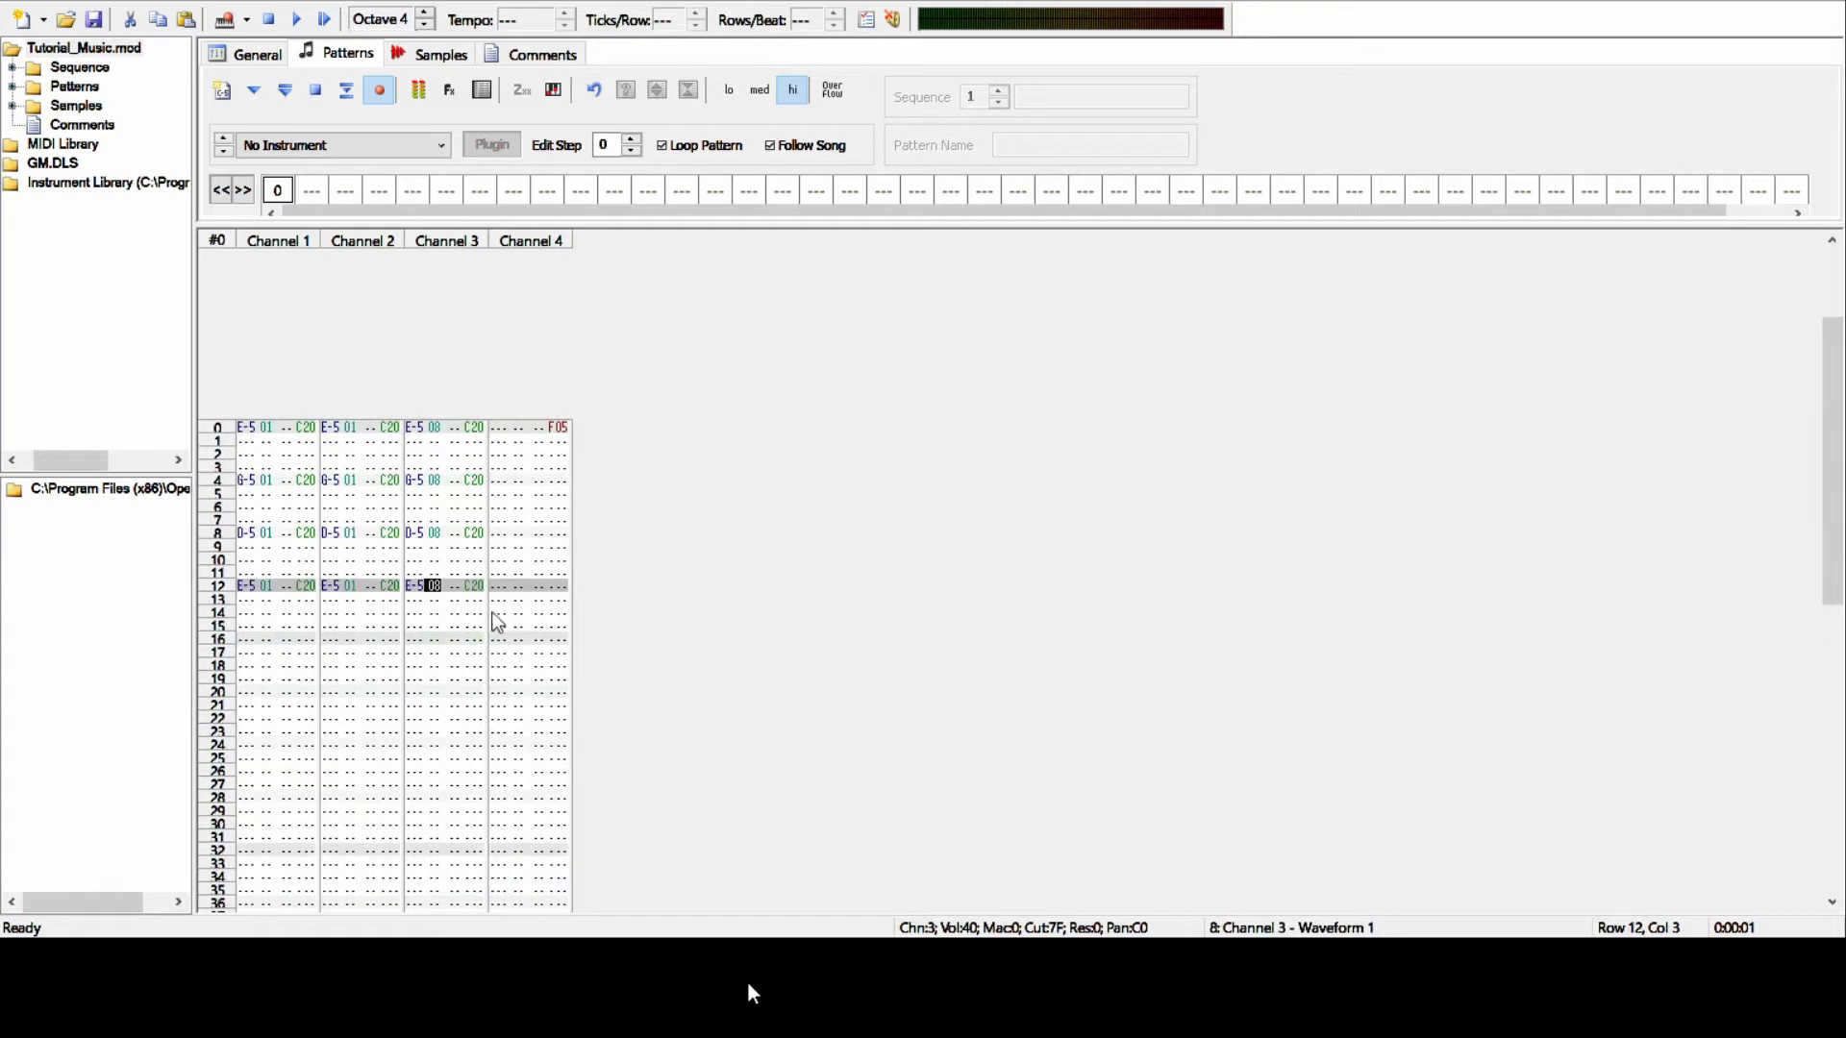
# - Raise the Channel 2 notes by an octave to E-6, G-6, D-6 and E-6 at rows 0, 4, 8 and 12
pyautogui.press('pageup')
pyautogui.hotkey('shift', 'Tab')
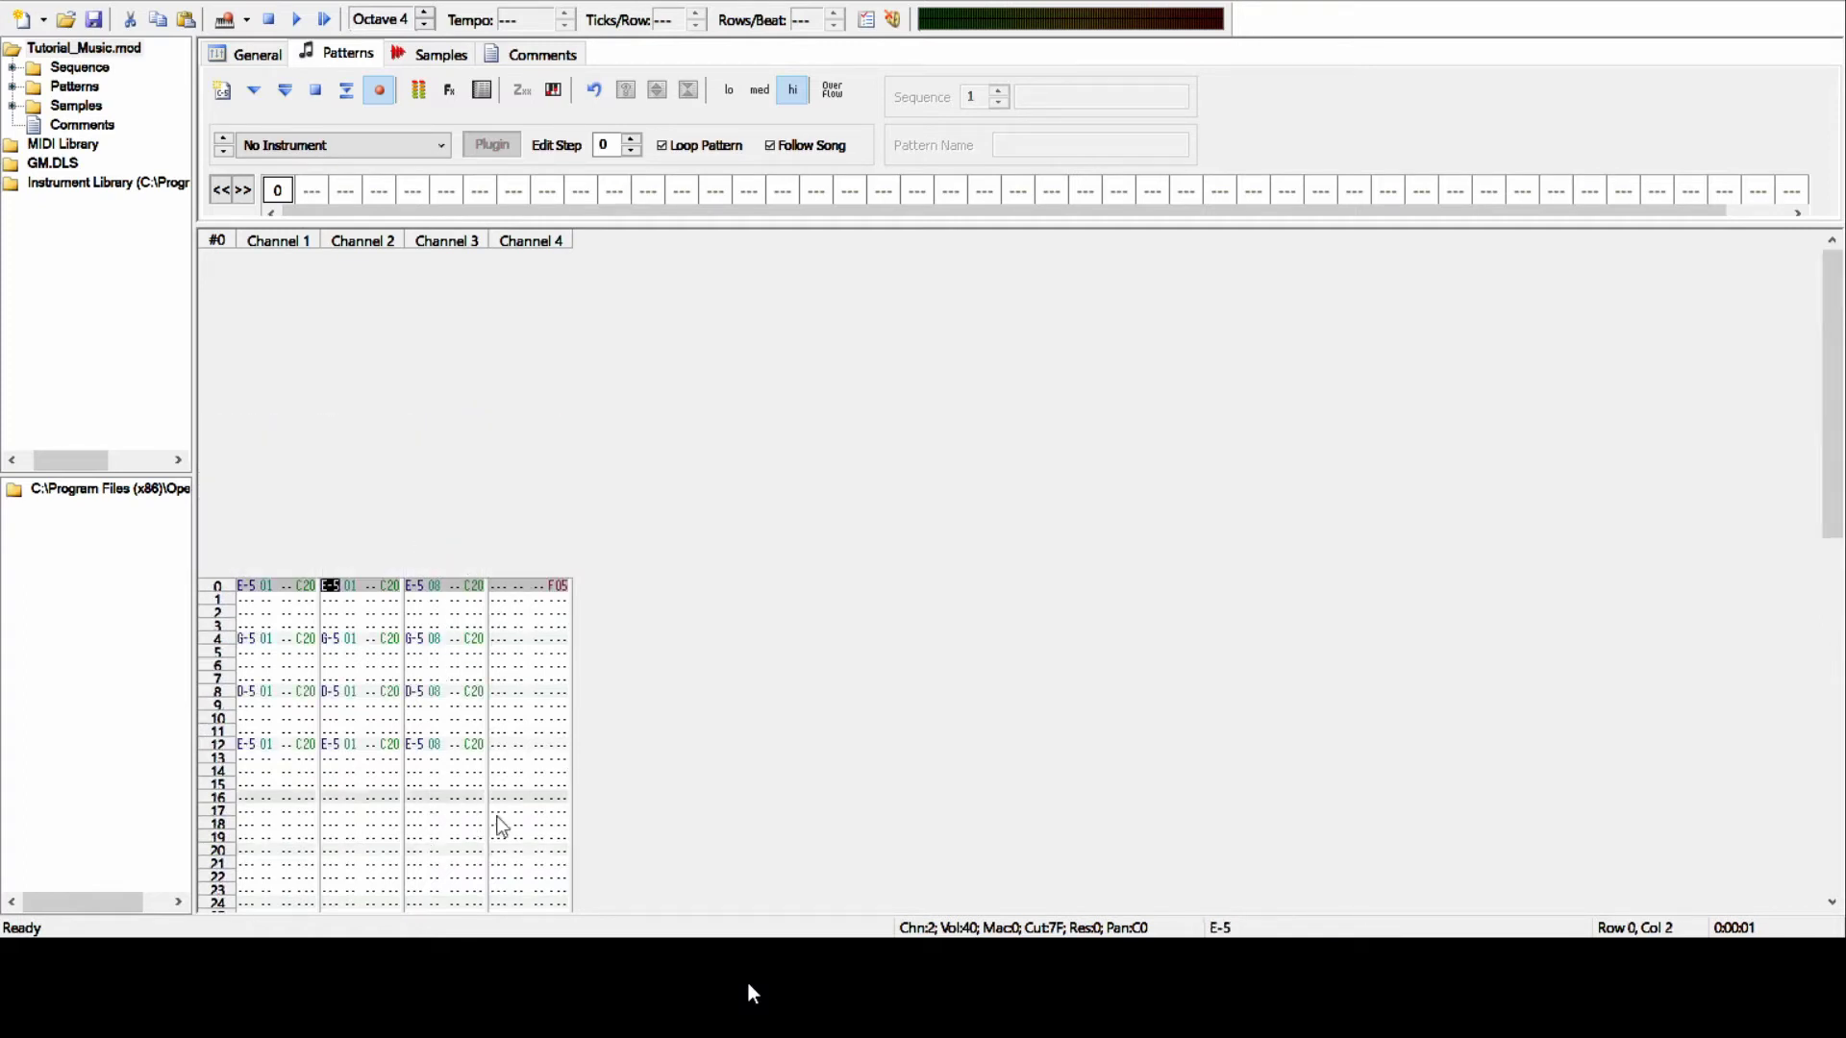
pyautogui.press('g')
pyautogui.press('b')
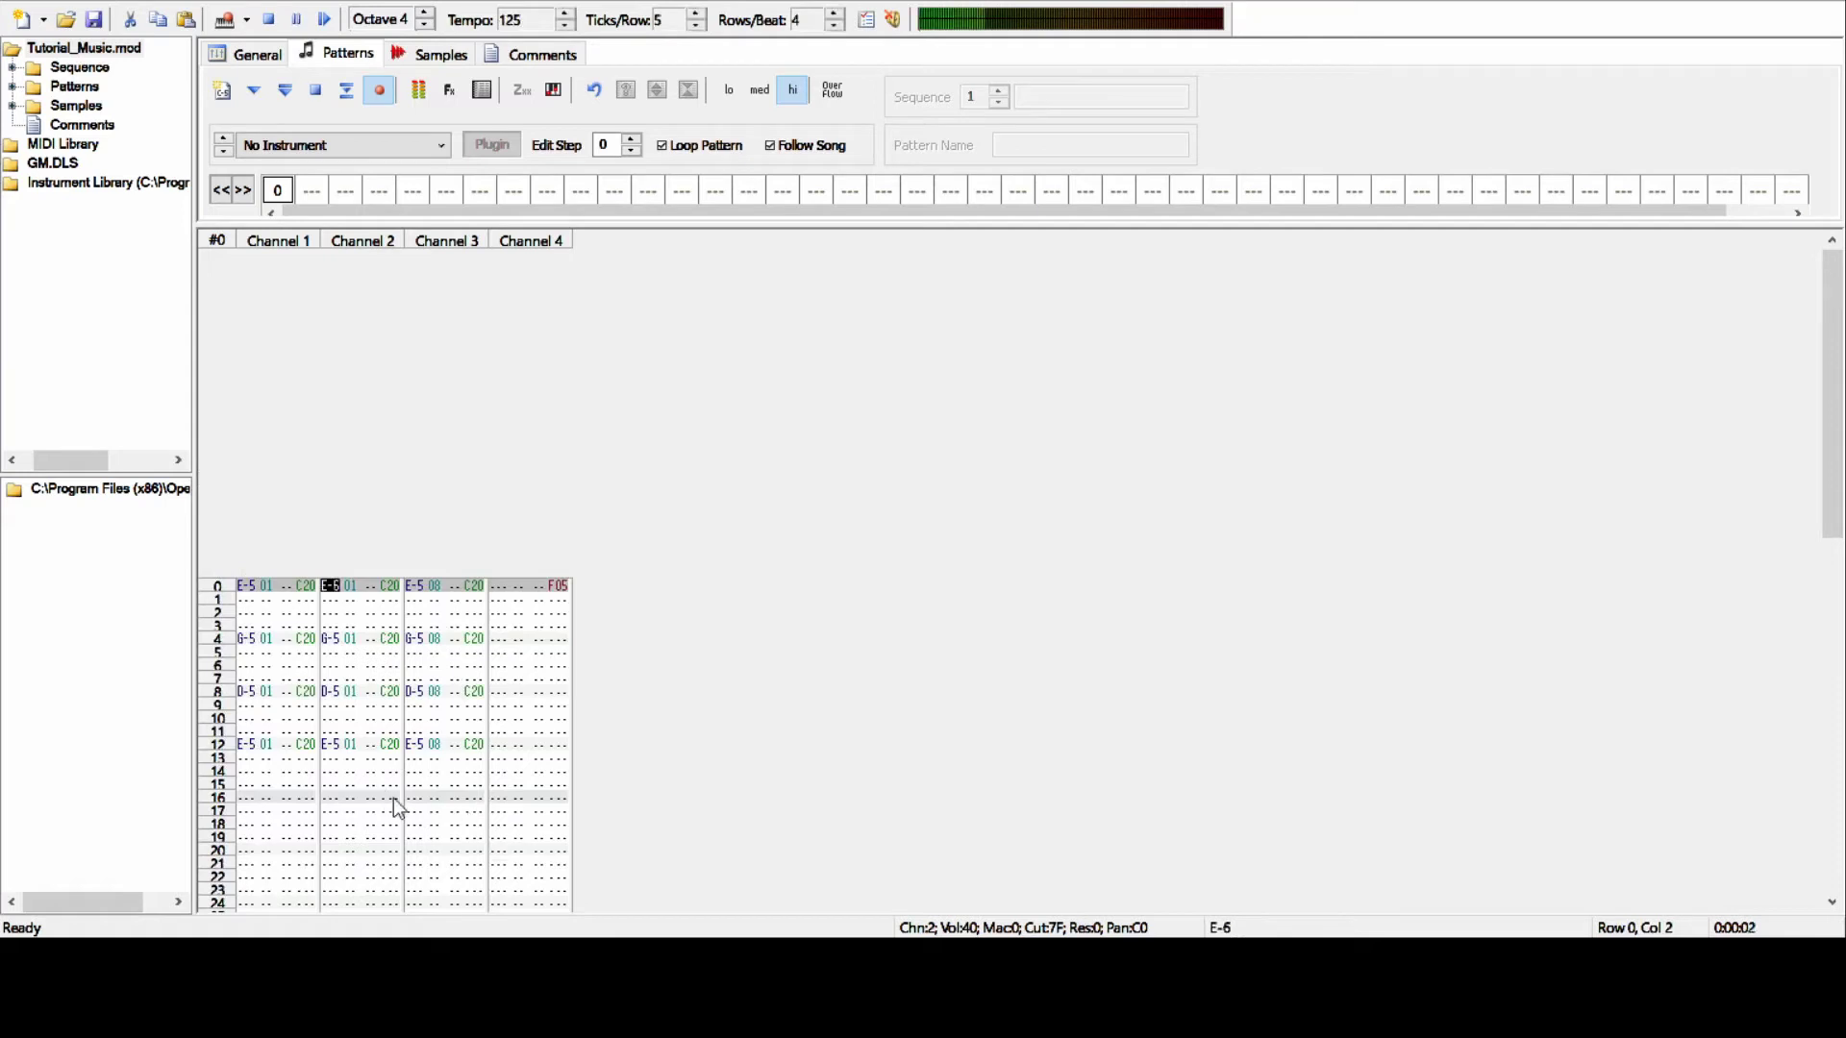
pyautogui.press('Down')
pyautogui.press('Down')
pyautogui.press('Down')
pyautogui.press('Down')
pyautogui.press(']')
pyautogui.press('Down')
pyautogui.press('Down')
pyautogui.press('Down')
pyautogui.press('Down')
pyautogui.press('o')
pyautogui.press('Down')
pyautogui.press('Down')
pyautogui.press('Down')
pyautogui.press('Down')
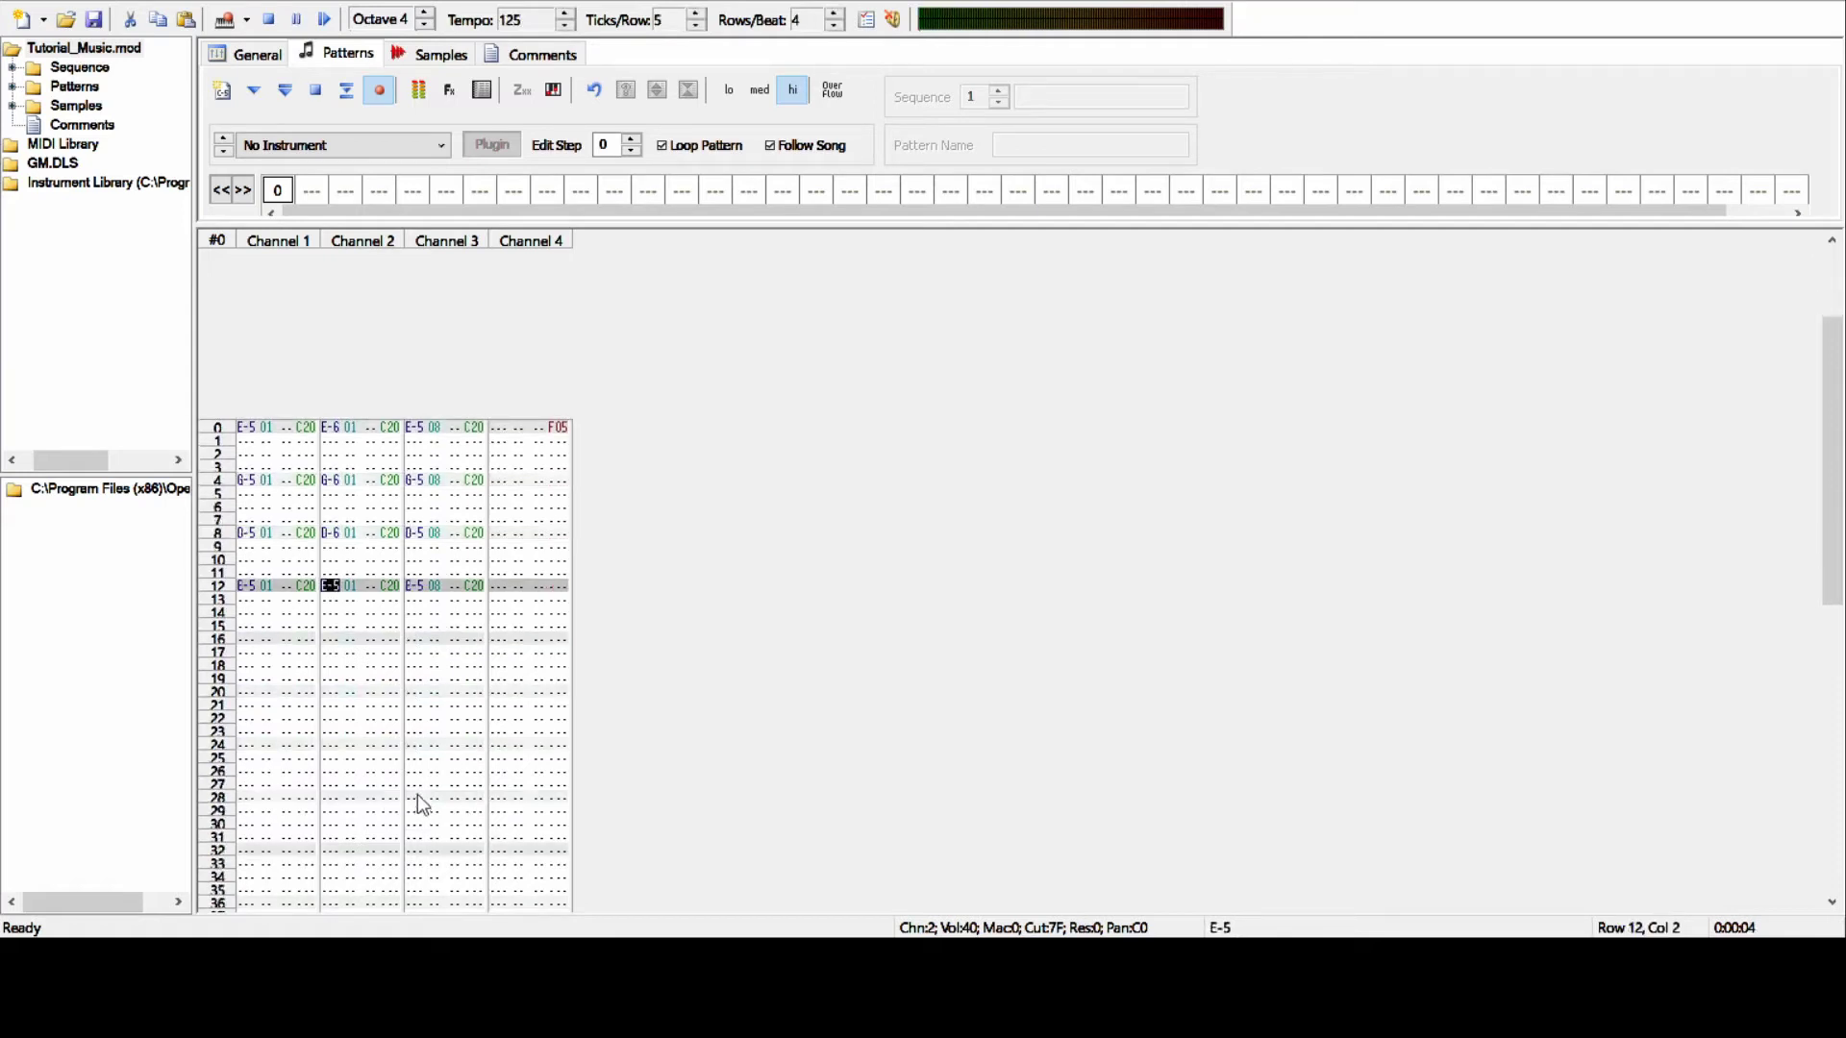
pyautogui.press('p')
# - Lower the Channel 3 notes by an octave to E-4, G-4, D-4 and E-4 at rows 0, 4, 8 and 12
pyautogui.press('Tab')
pyautogui.press('pageup')
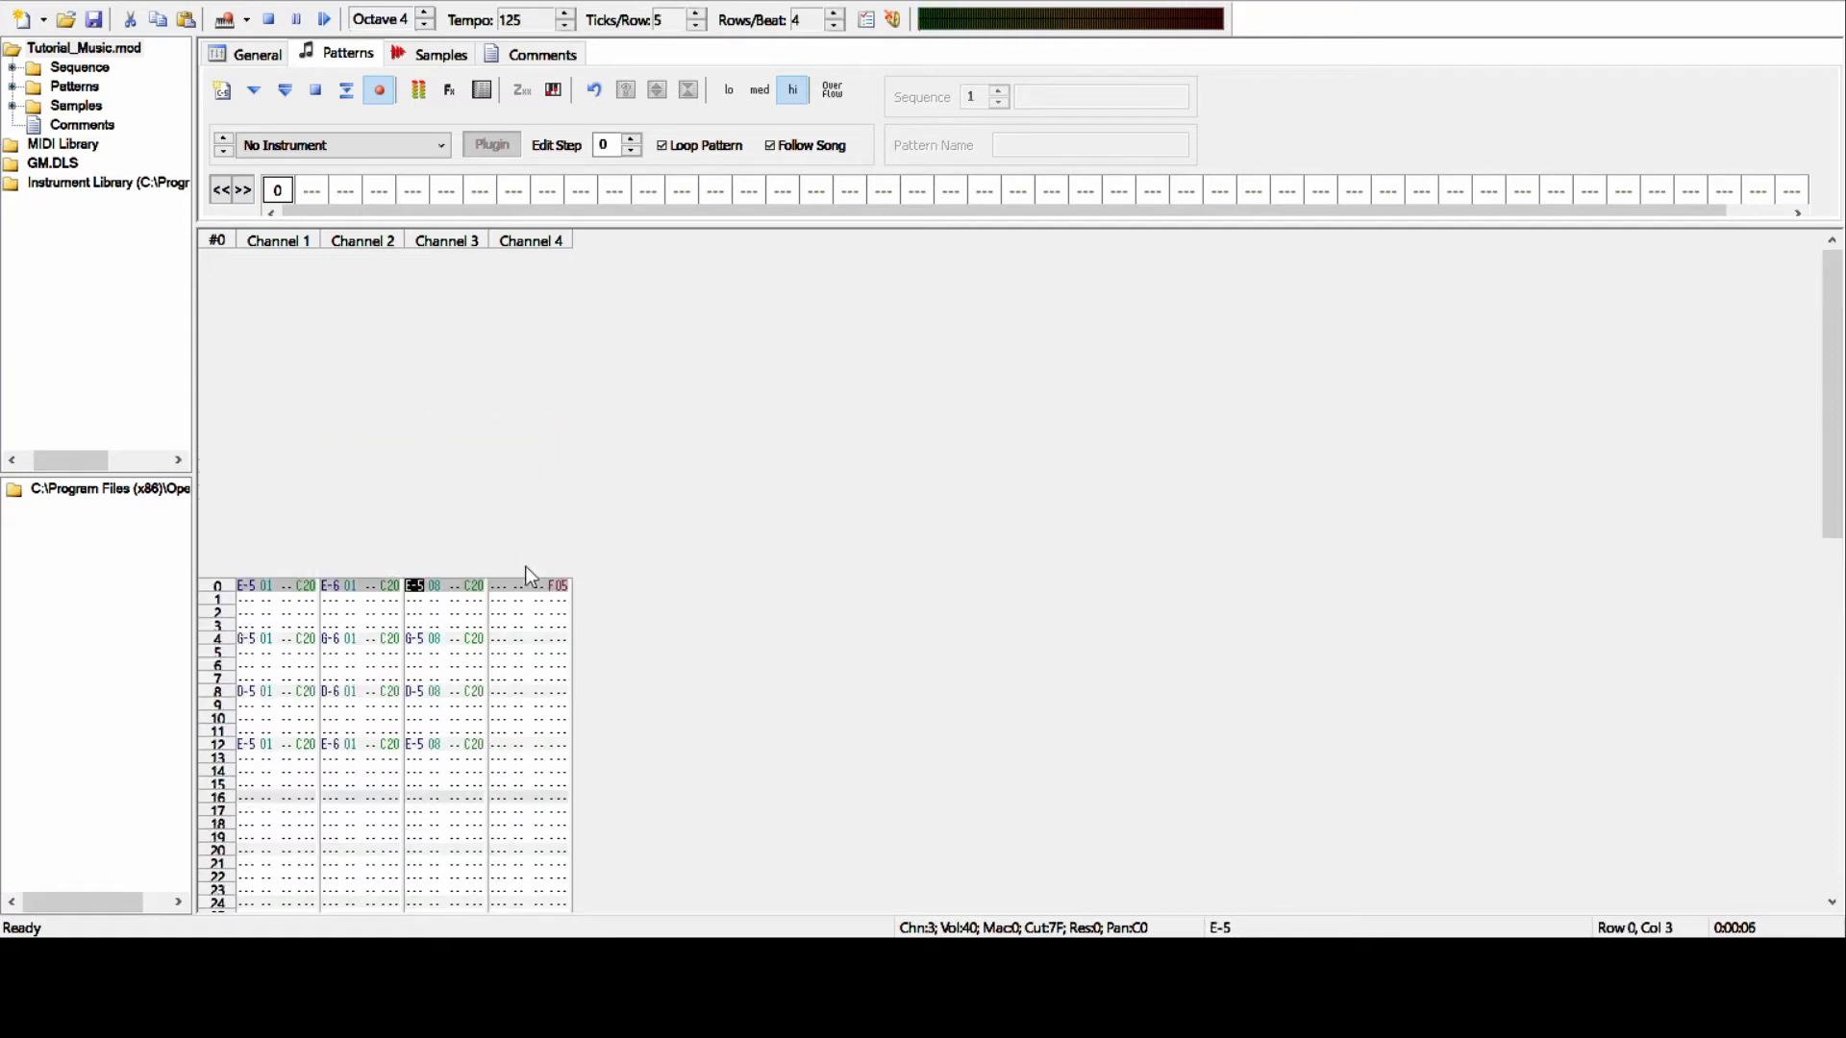
pyautogui.press('c')
pyautogui.press('Down')
pyautogui.press('Down')
pyautogui.press('Down')
pyautogui.press('Down')
pyautogui.press('b')
pyautogui.press('Down')
pyautogui.press('Down')
pyautogui.press('Down')
pyautogui.press('Down')
pyautogui.press('x')
pyautogui.press('Down')
pyautogui.press('Down')
pyautogui.press('Down')
pyautogui.press('Down')
pyautogui.press('c')
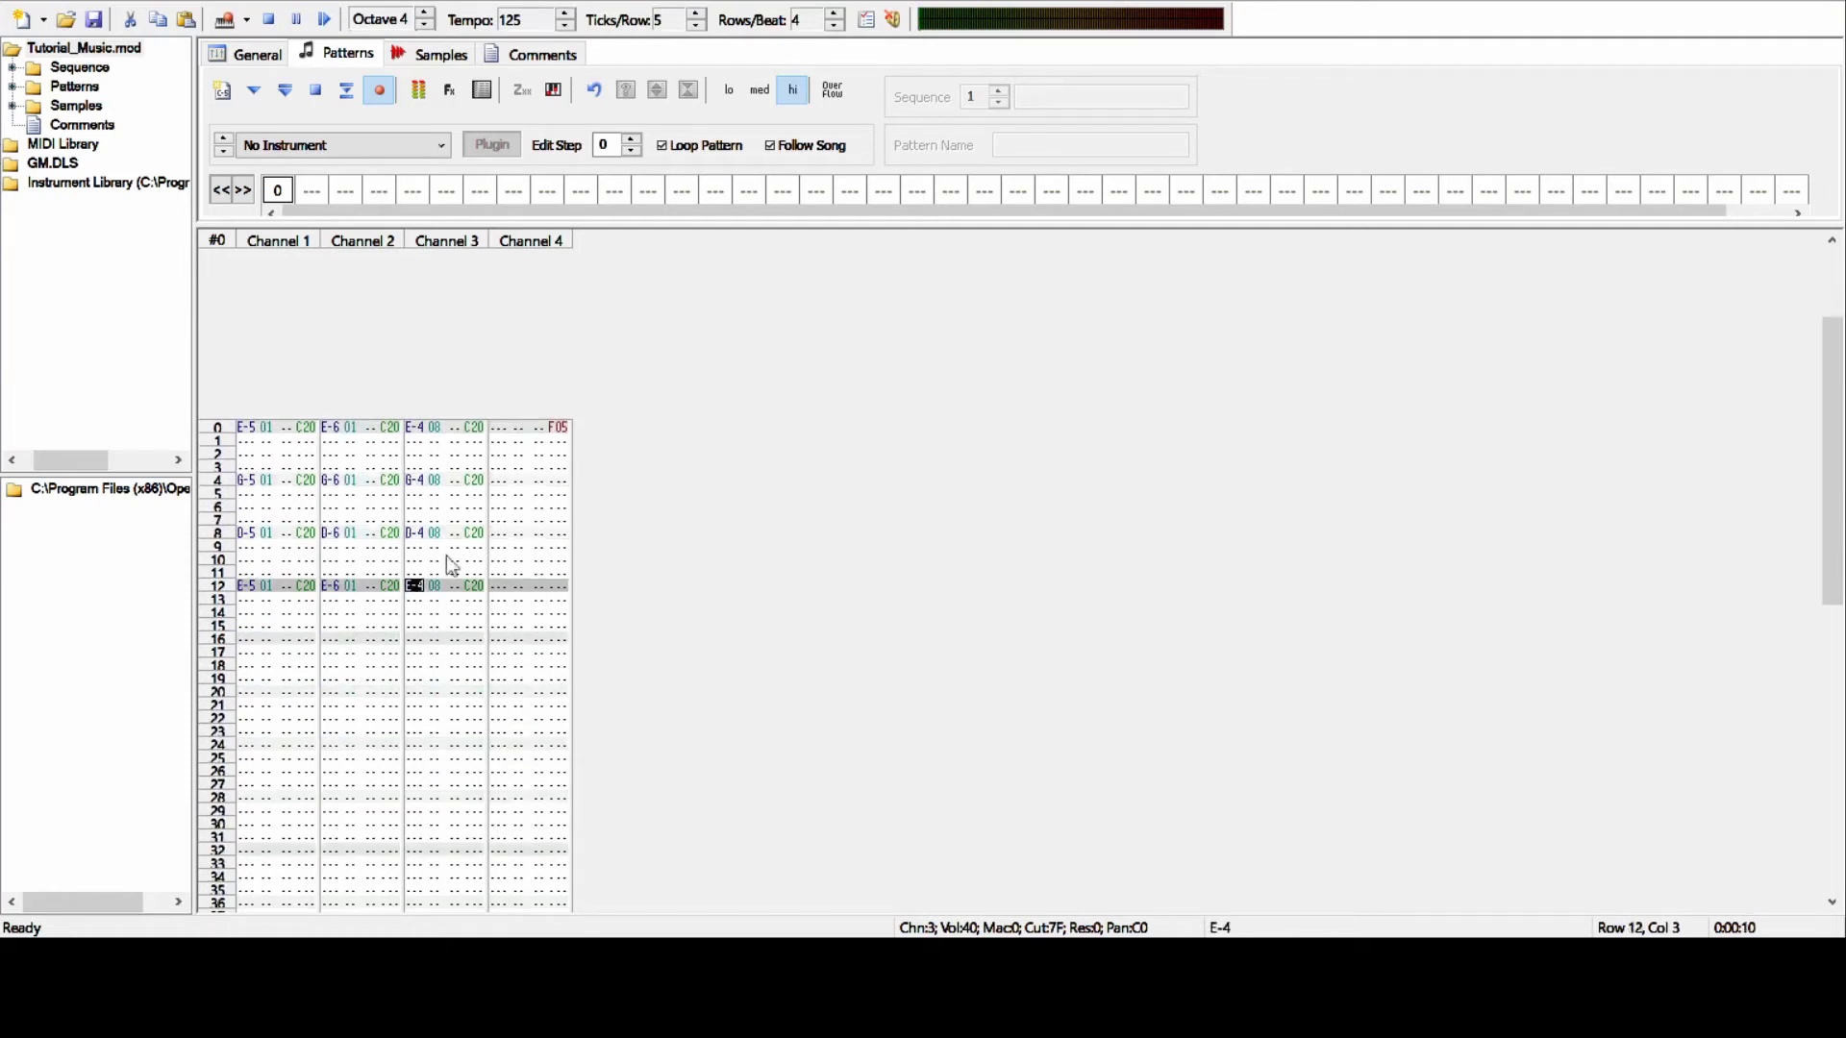
# - Listen to the pattern with all three melodic channels and stop the playback
pyautogui.press('Up')
pyautogui.press('Up')
pyautogui.press('Up')
pyautogui.press('Up')
pyautogui.press('Up')
pyautogui.press('Up')
pyautogui.press('Up')
pyautogui.press('Up')
pyautogui.press('Up')
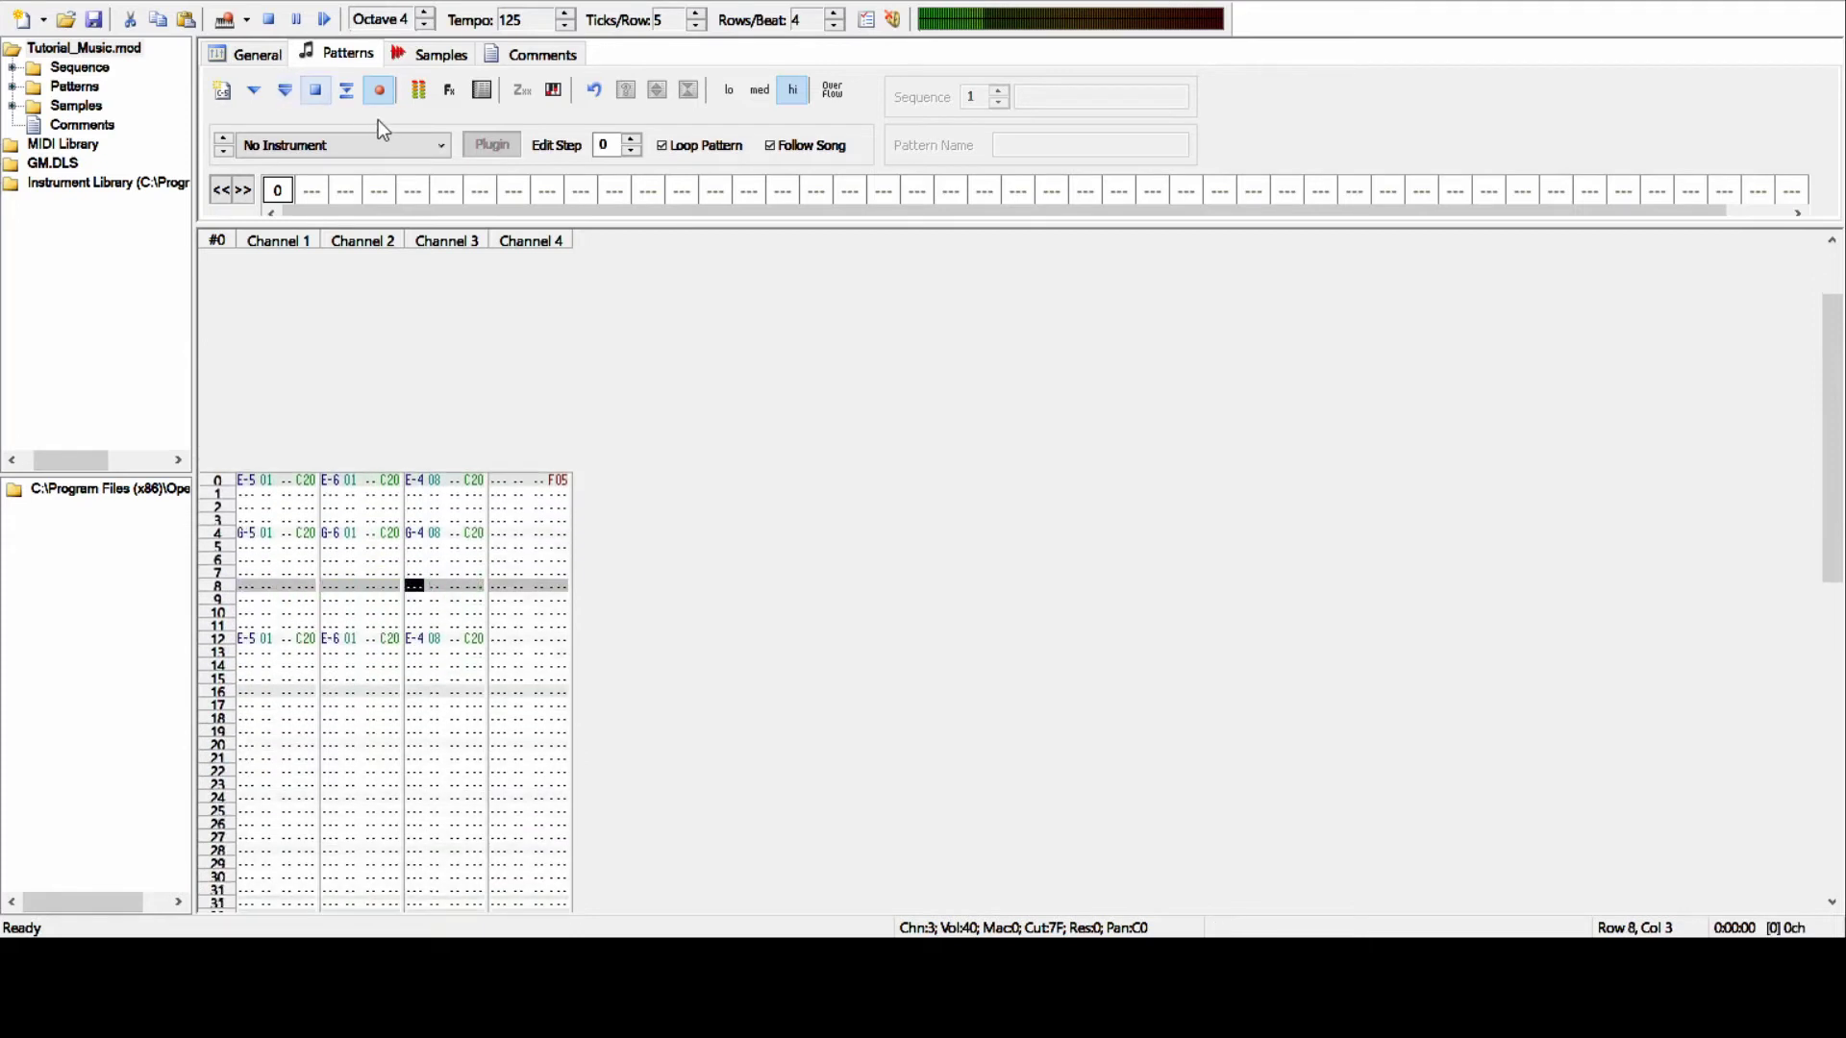
pyautogui.click(316, 89)
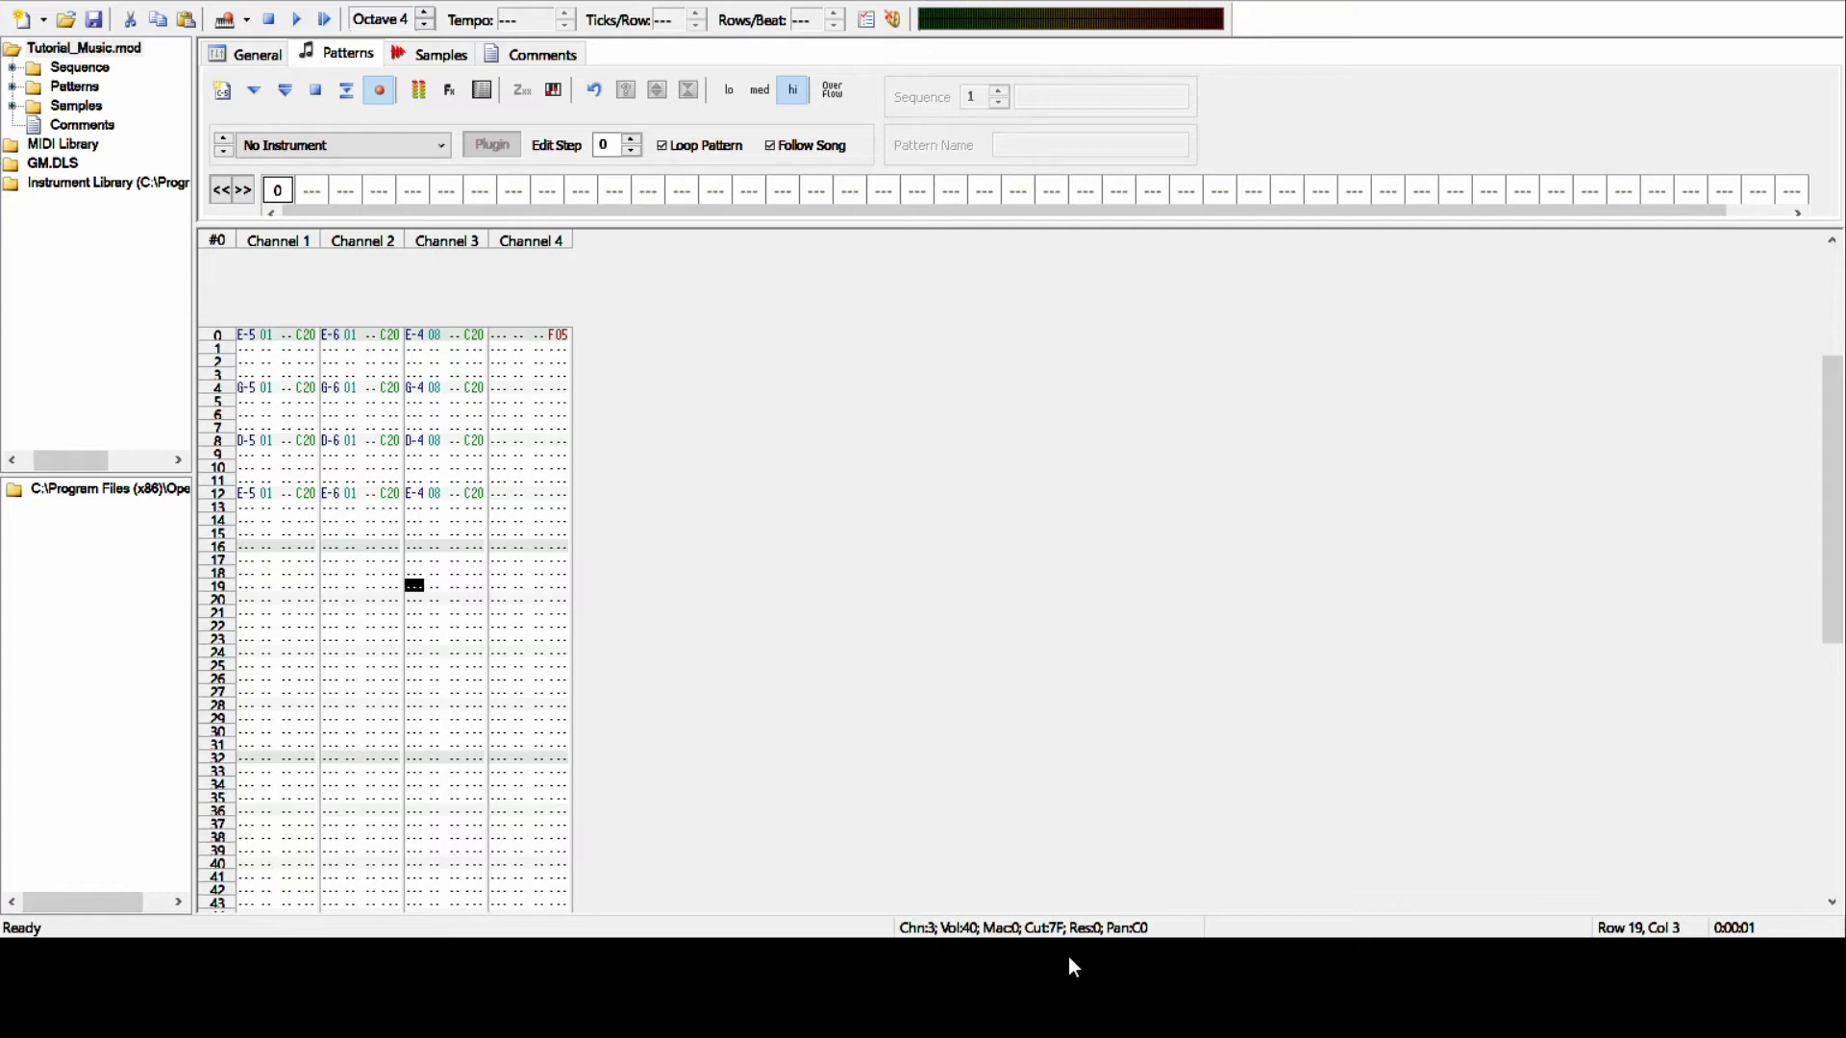
pyautogui.scroll(1, 1069, 958)
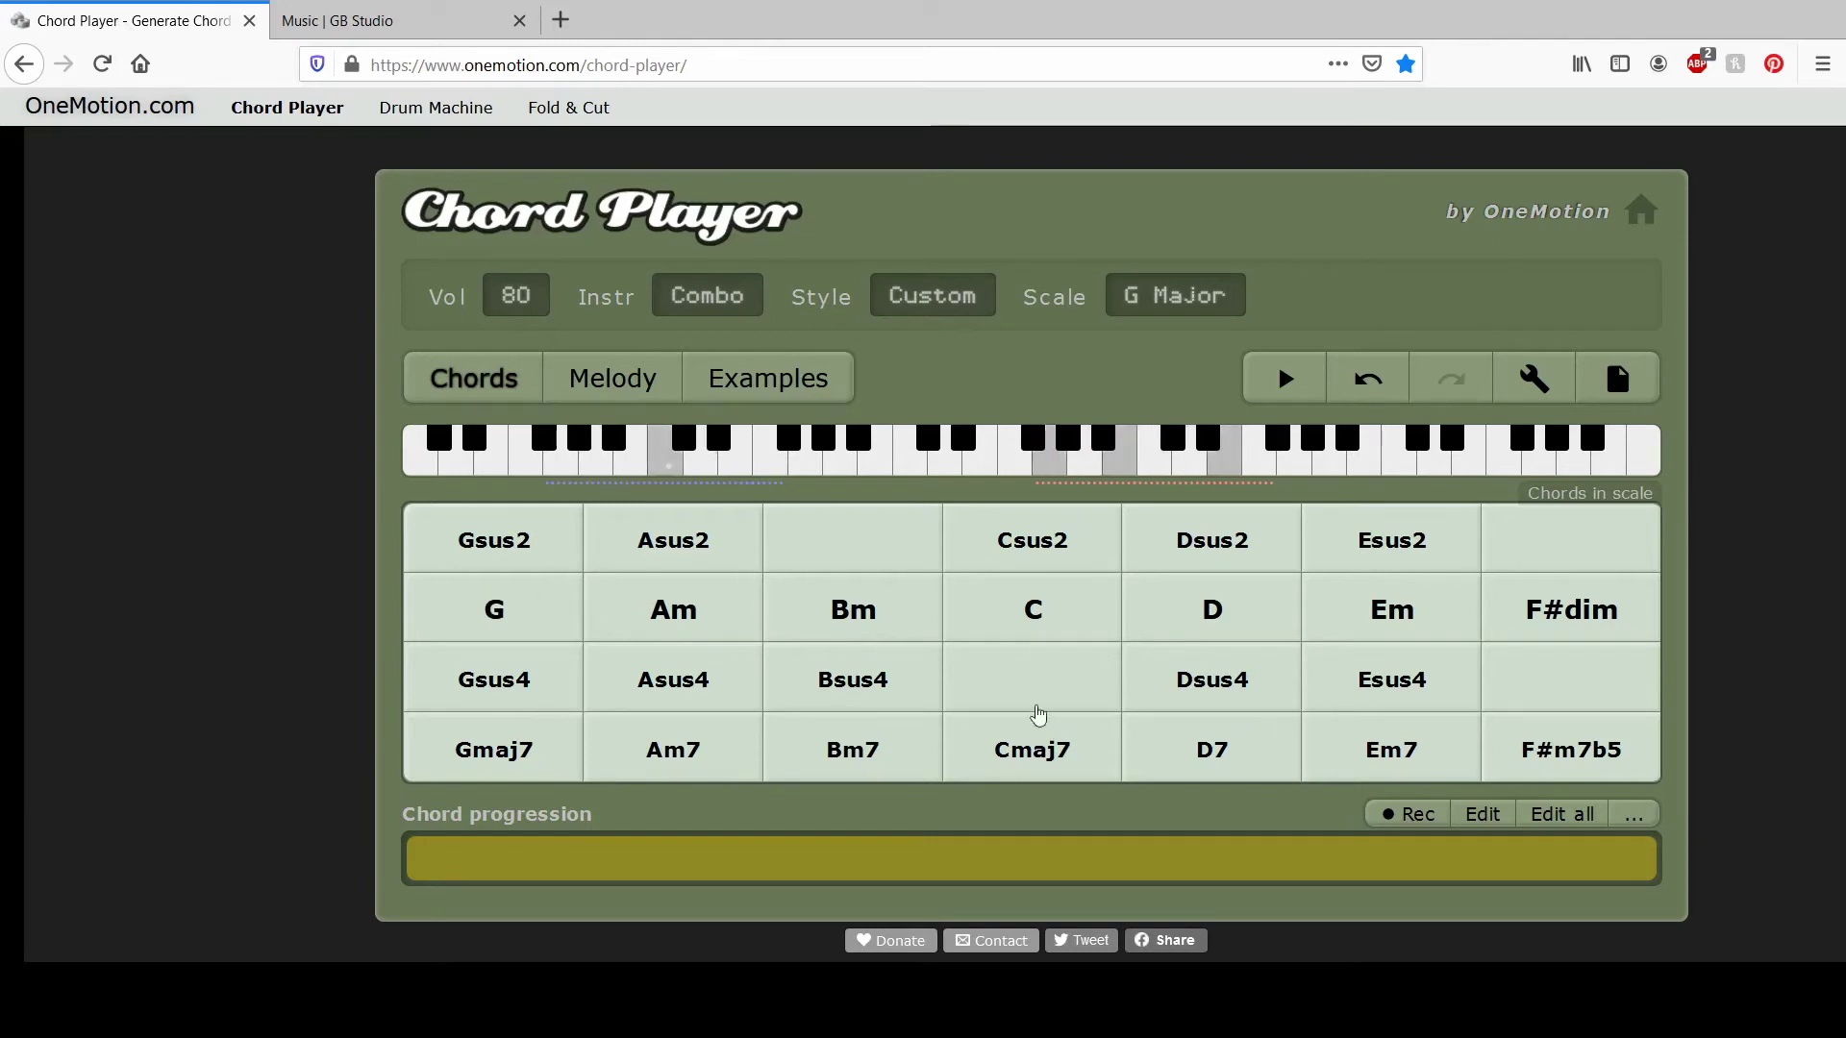
# - Switch to the OneMotion Chord Player in the browser and preview the C, D, Bm and Am chords of G Major
pyautogui.click(1048, 606)
pyautogui.click(1209, 608)
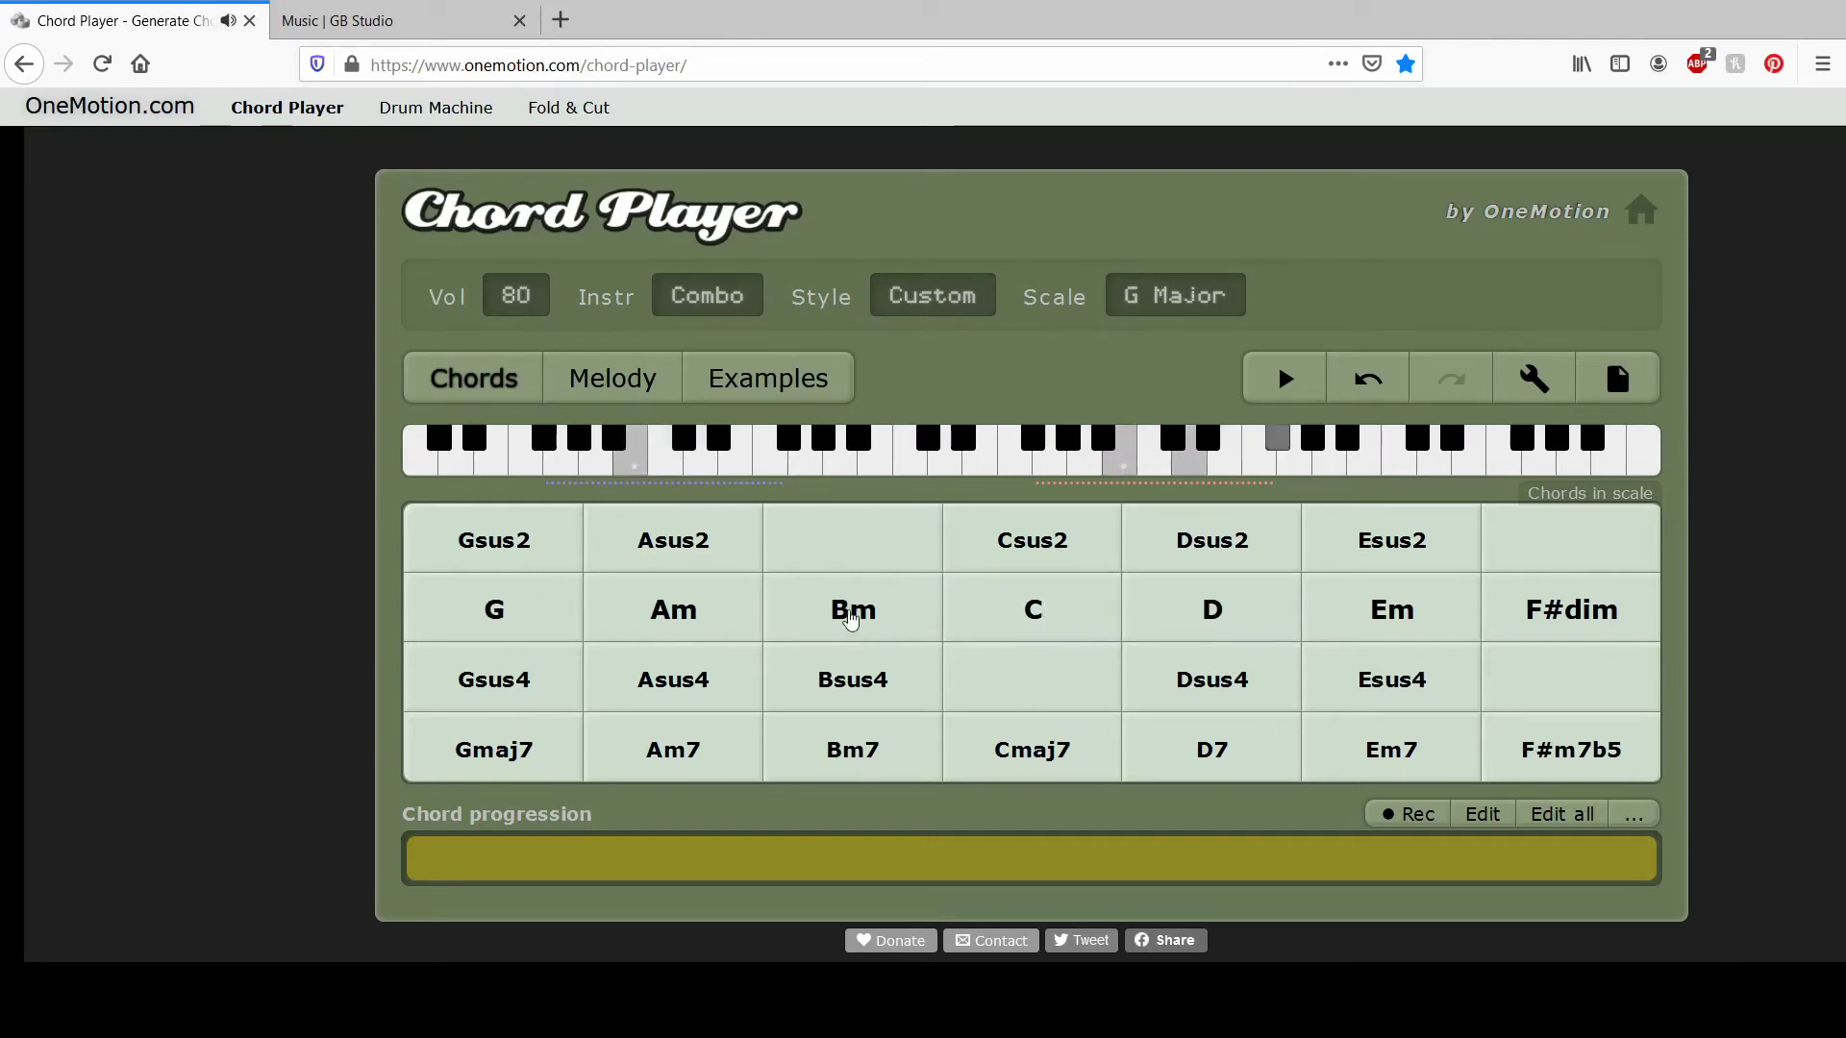
pyautogui.click(851, 615)
pyautogui.click(690, 610)
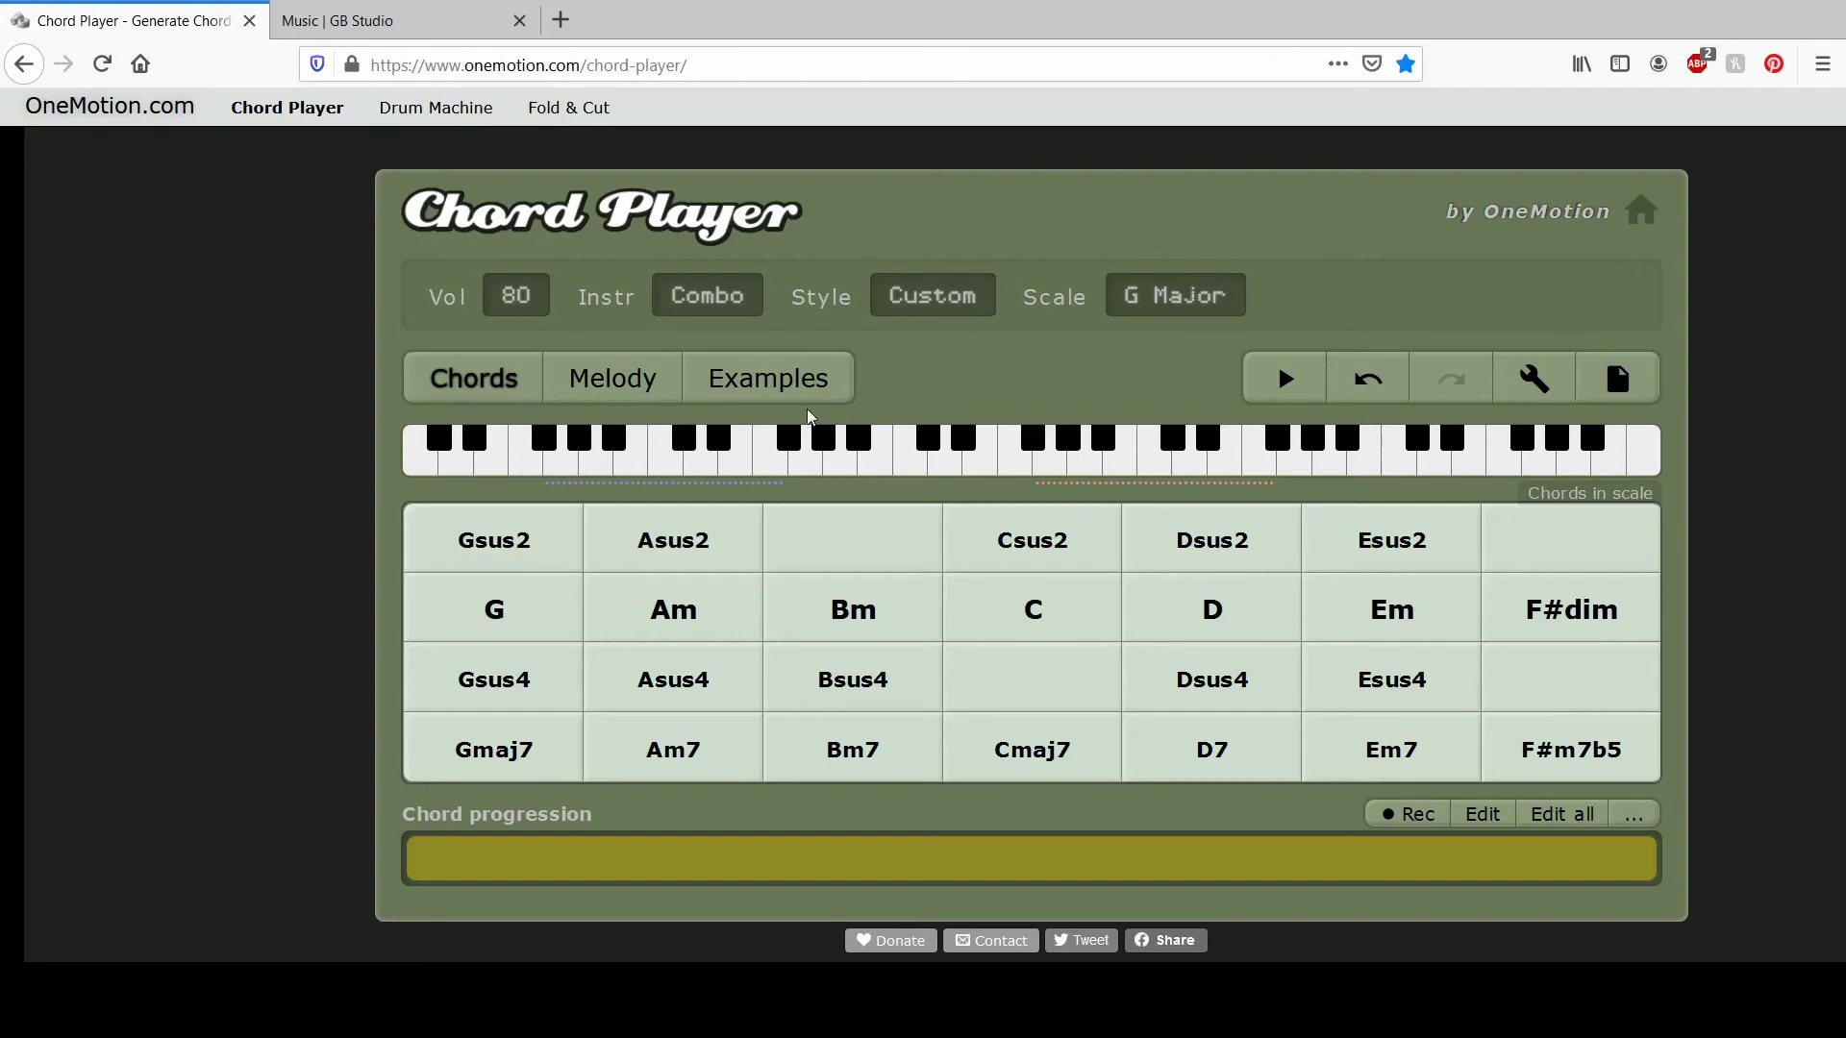
# - Browse the example songs and preview the chord progression of Havana
pyautogui.click(802, 383)
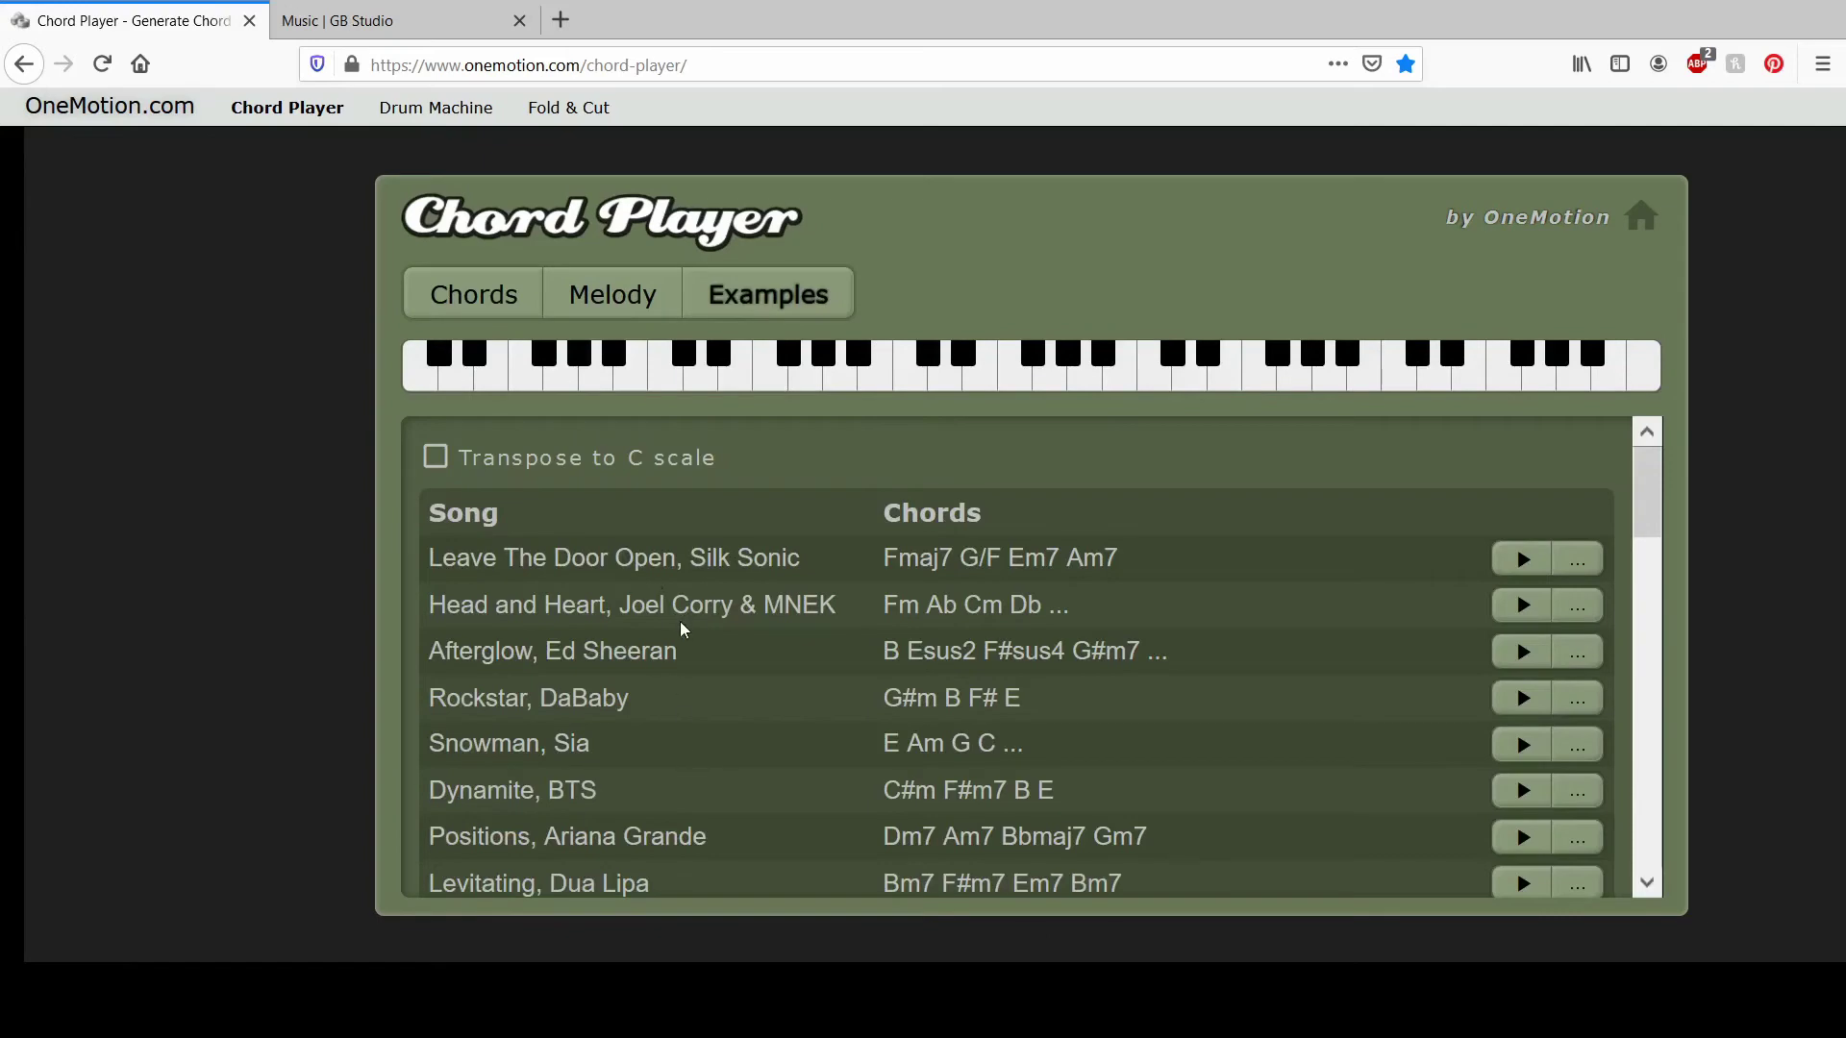
pyautogui.scroll(-10, 682, 621)
pyautogui.scroll(-6, 684, 619)
pyautogui.scroll(2, 1303, 723)
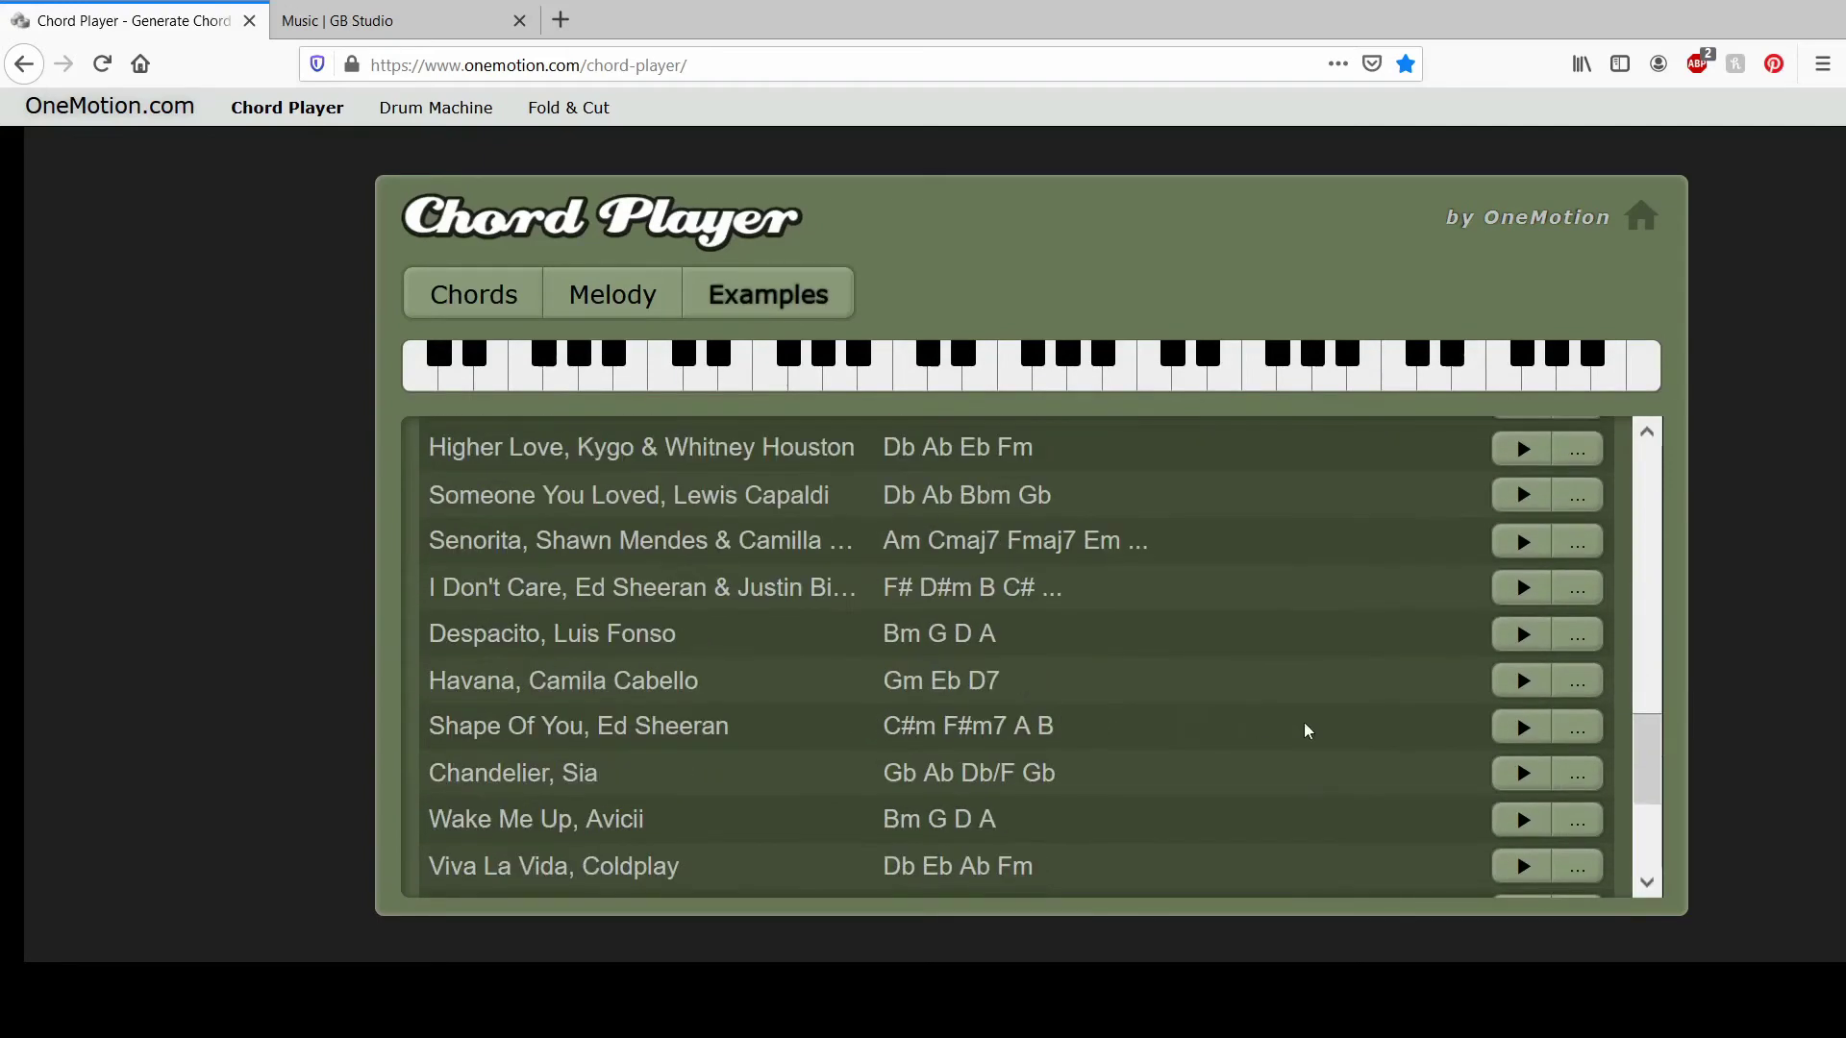
pyautogui.click(1511, 686)
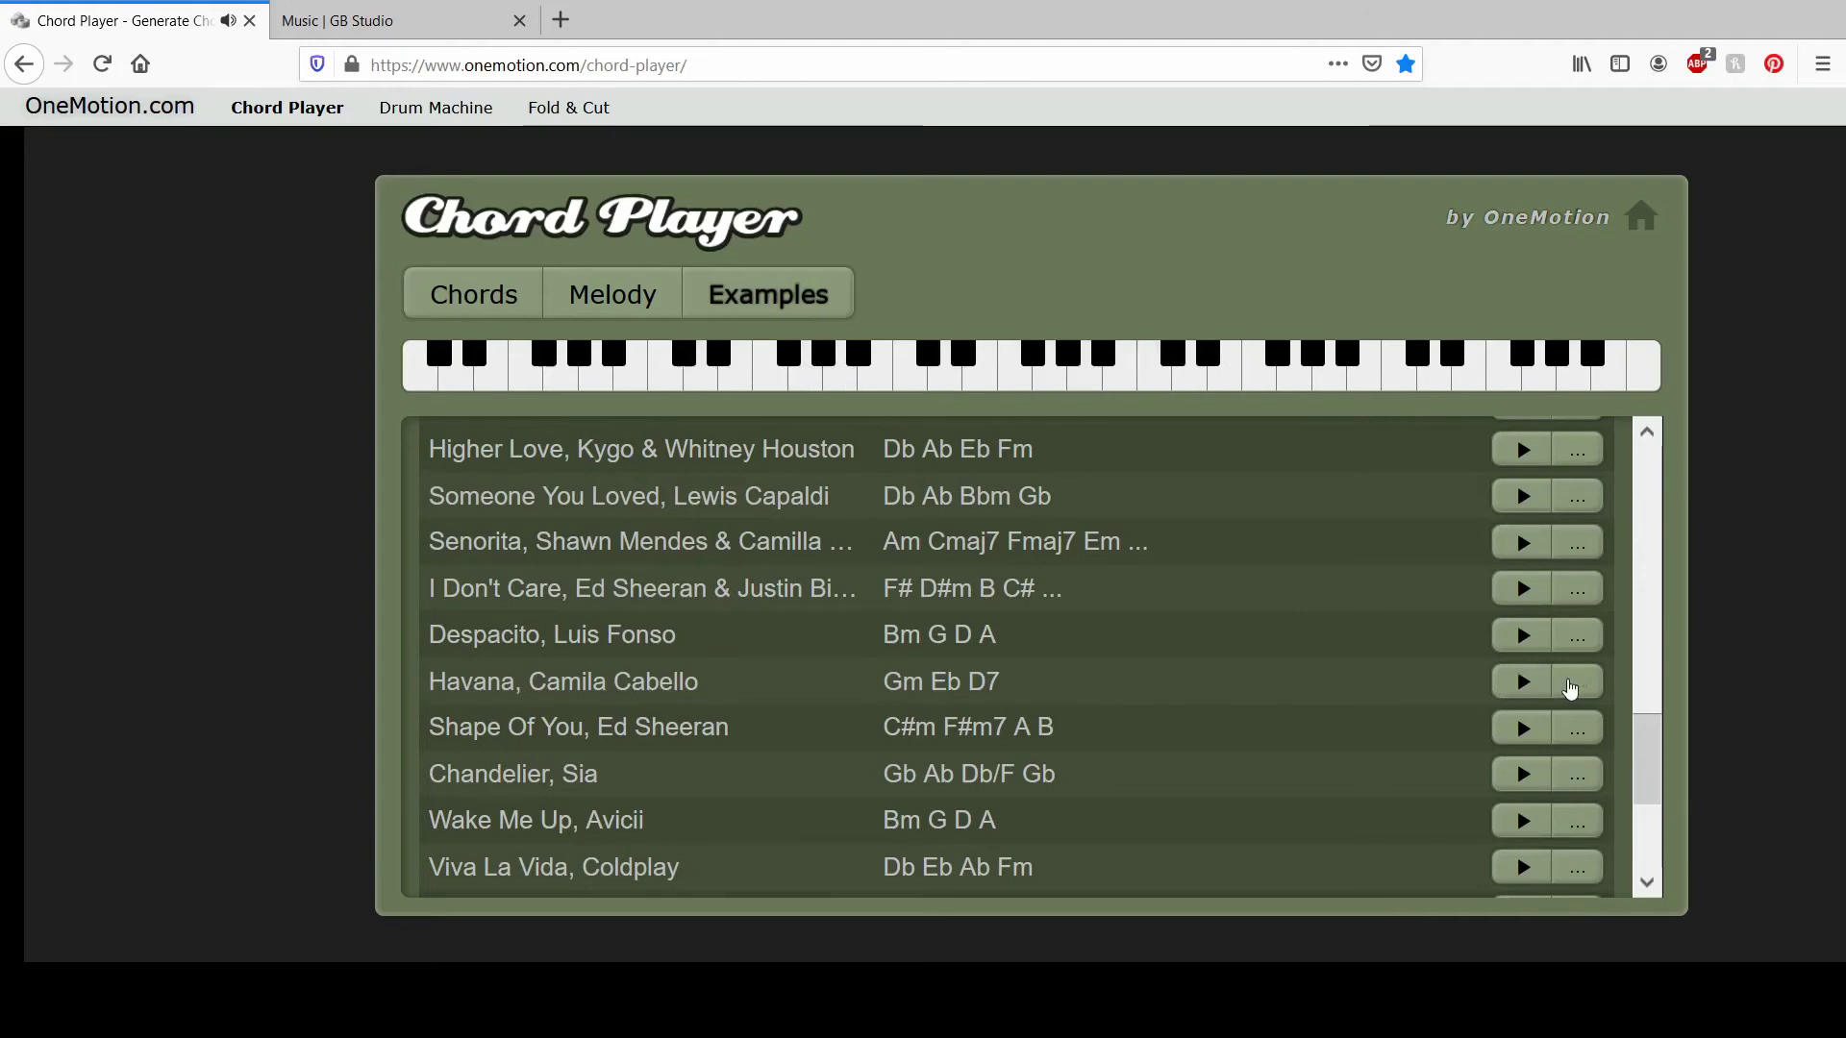
# - Load the Havana progression into the chord editor, play it and stop the playback
pyautogui.click(1570, 689)
pyautogui.click(1113, 522)
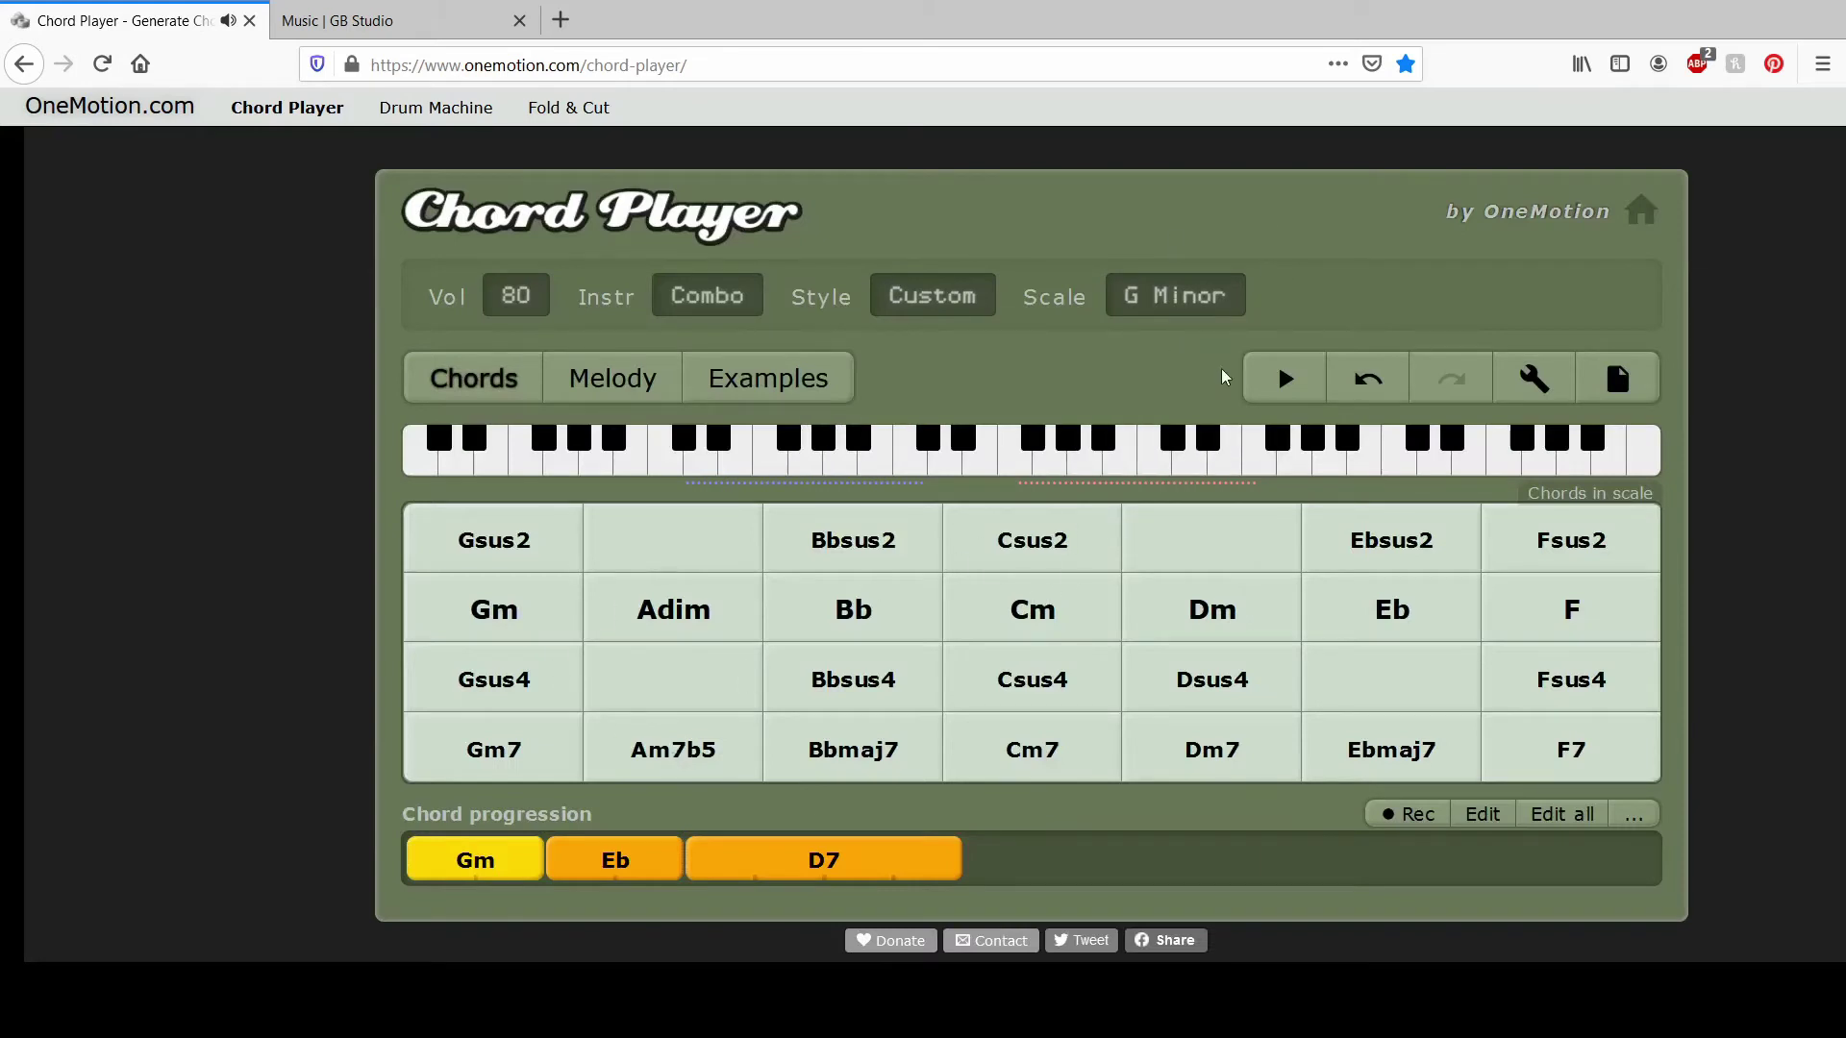
pyautogui.click(1286, 387)
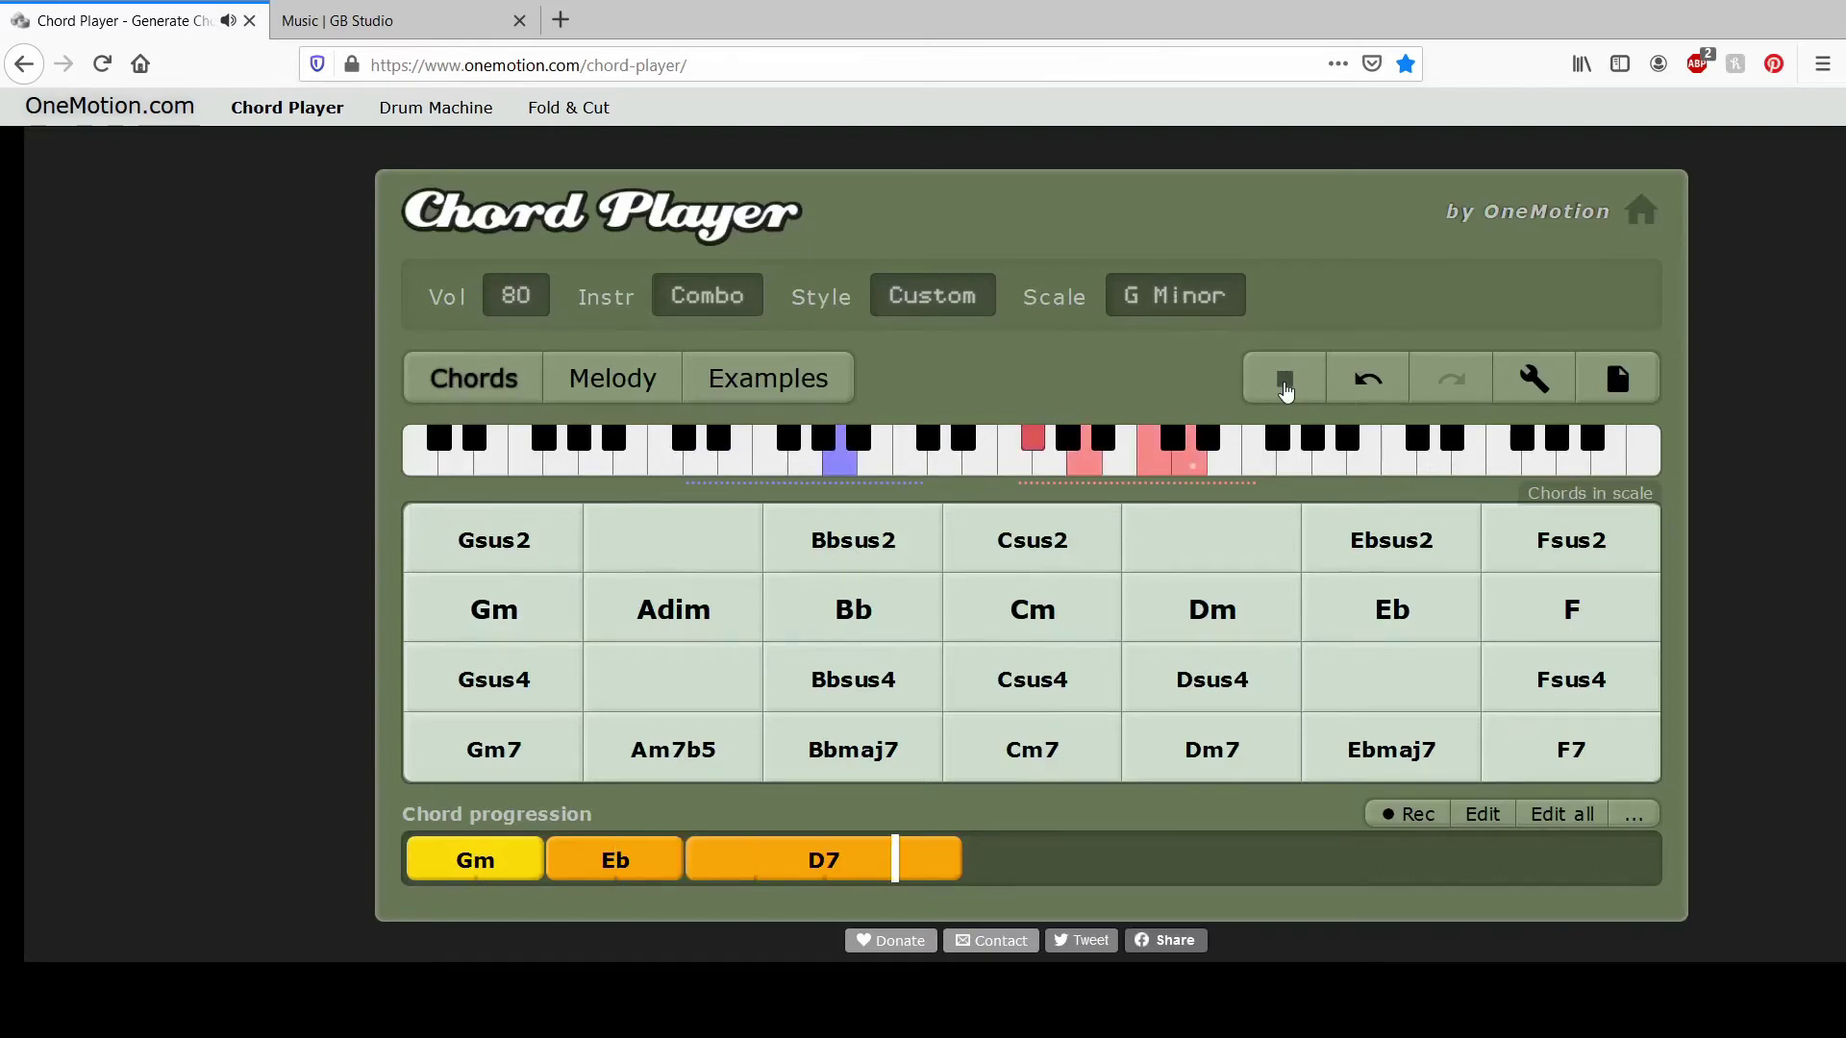
pyautogui.click(1286, 385)
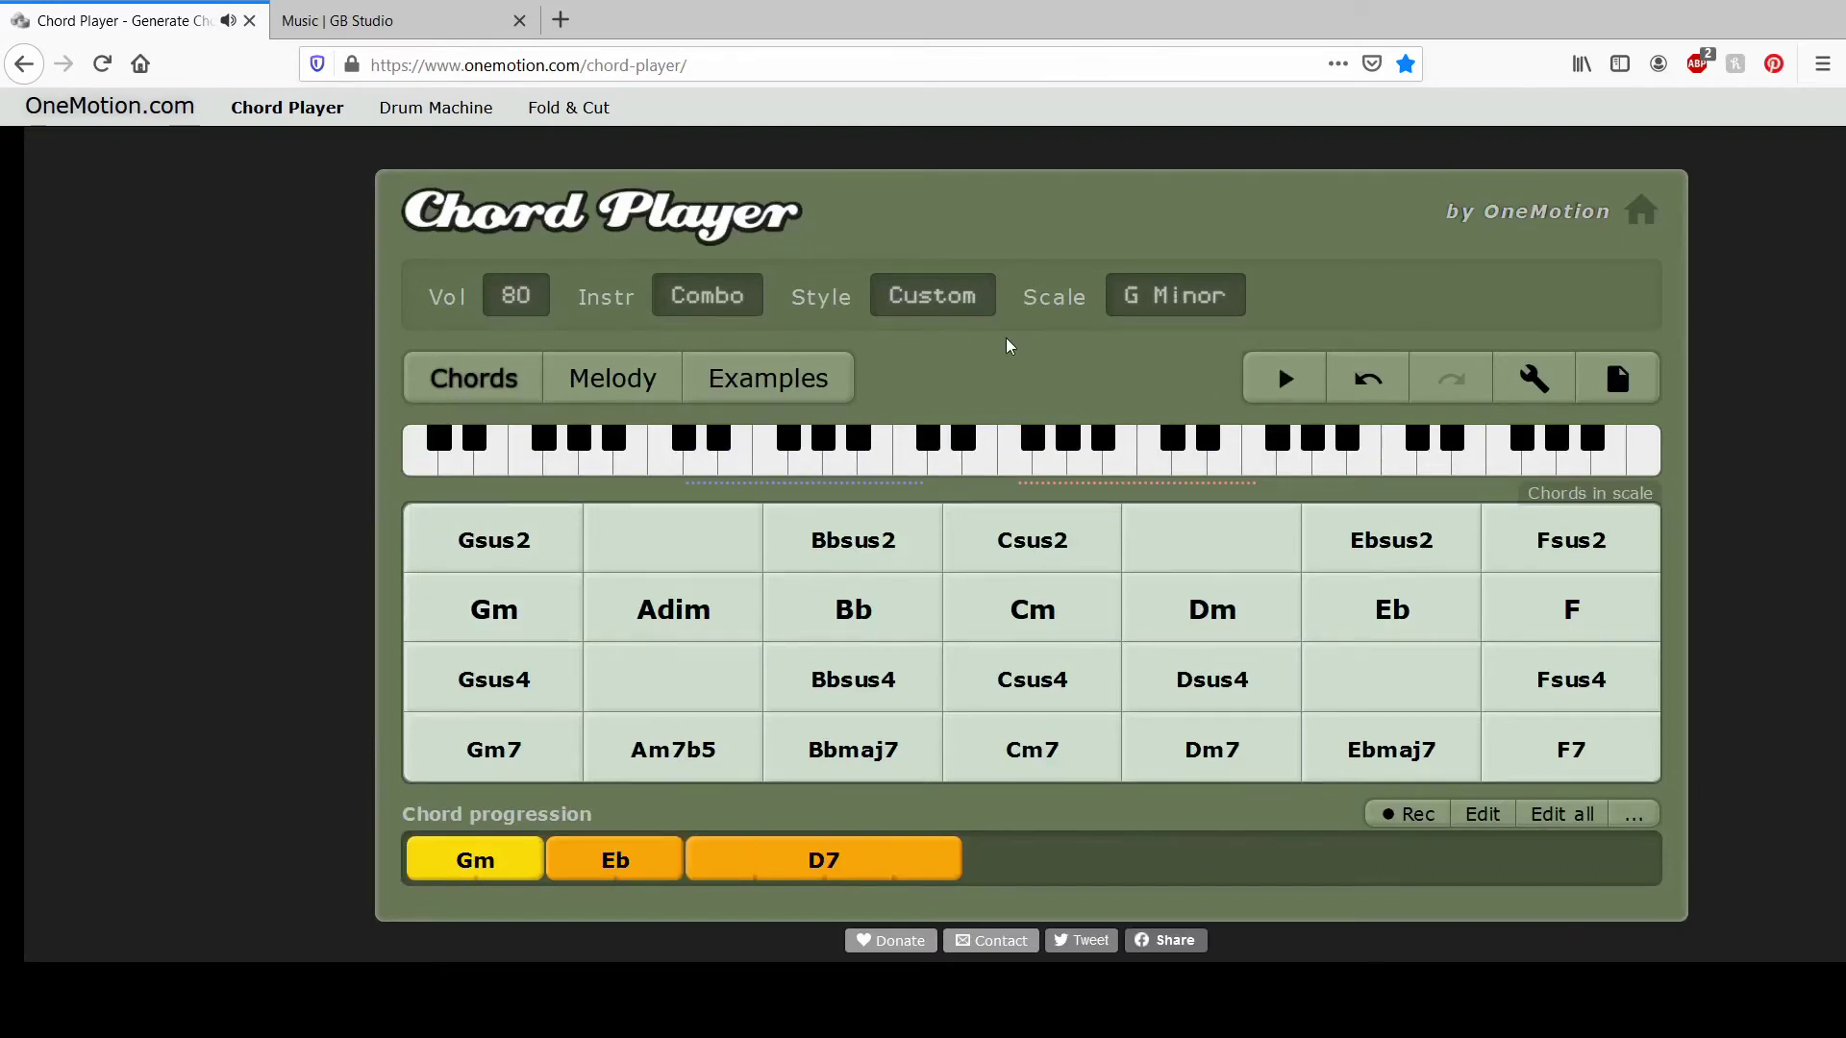
# - Examine the chord style's custom sequence settings without changing them and view the melody keyboard before returning to the chords
pyautogui.click(959, 300)
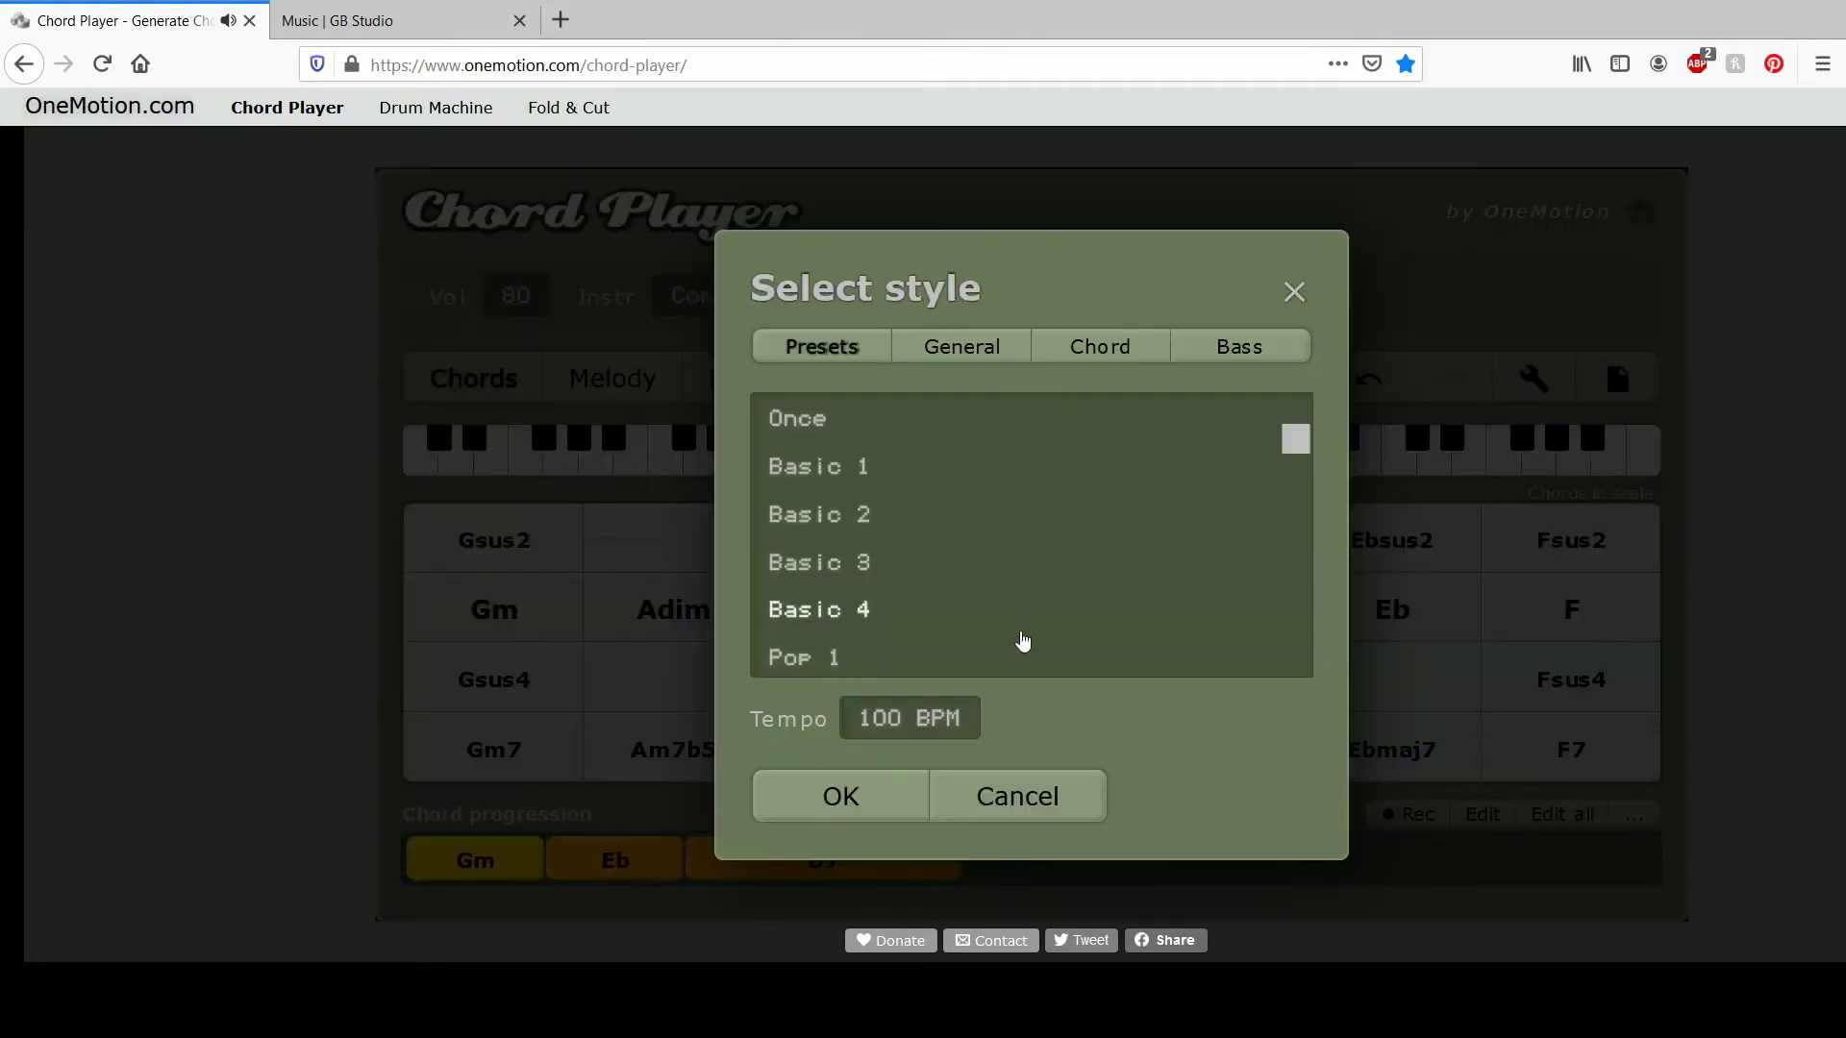
pyautogui.click(1043, 348)
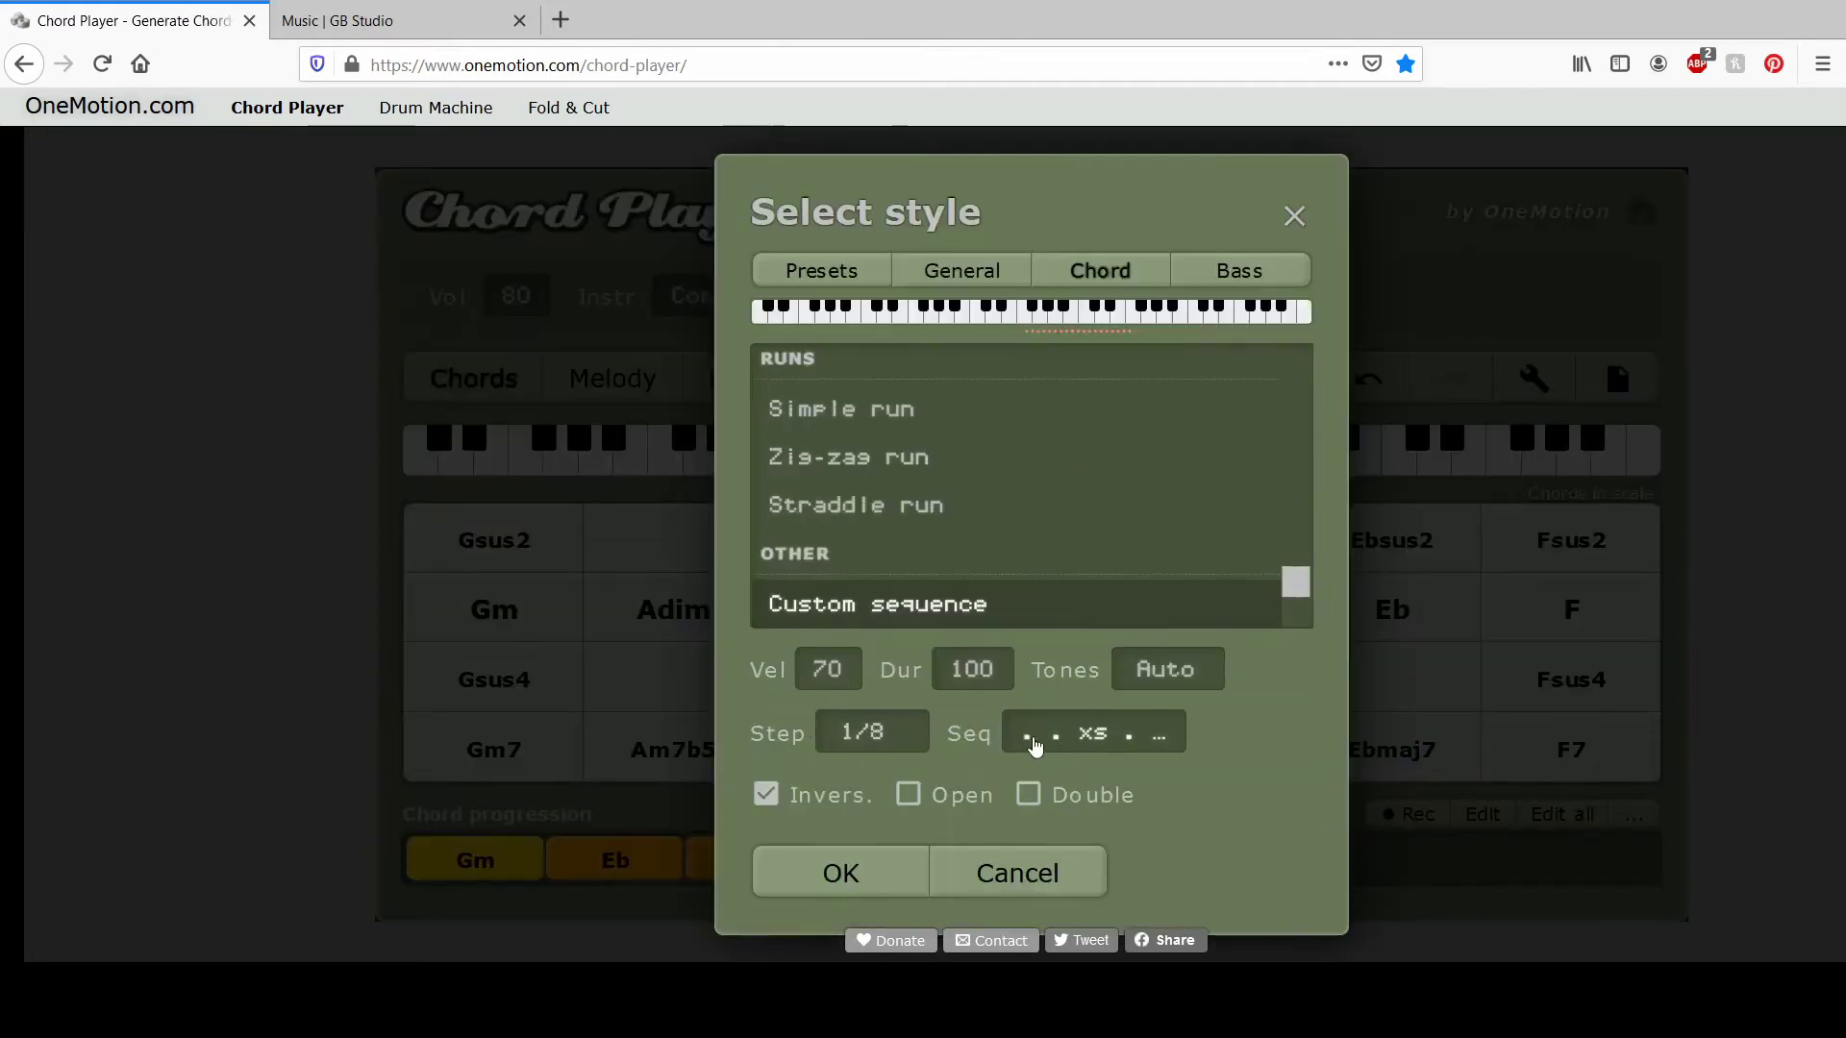
pyautogui.click(1041, 743)
pyautogui.click(990, 462)
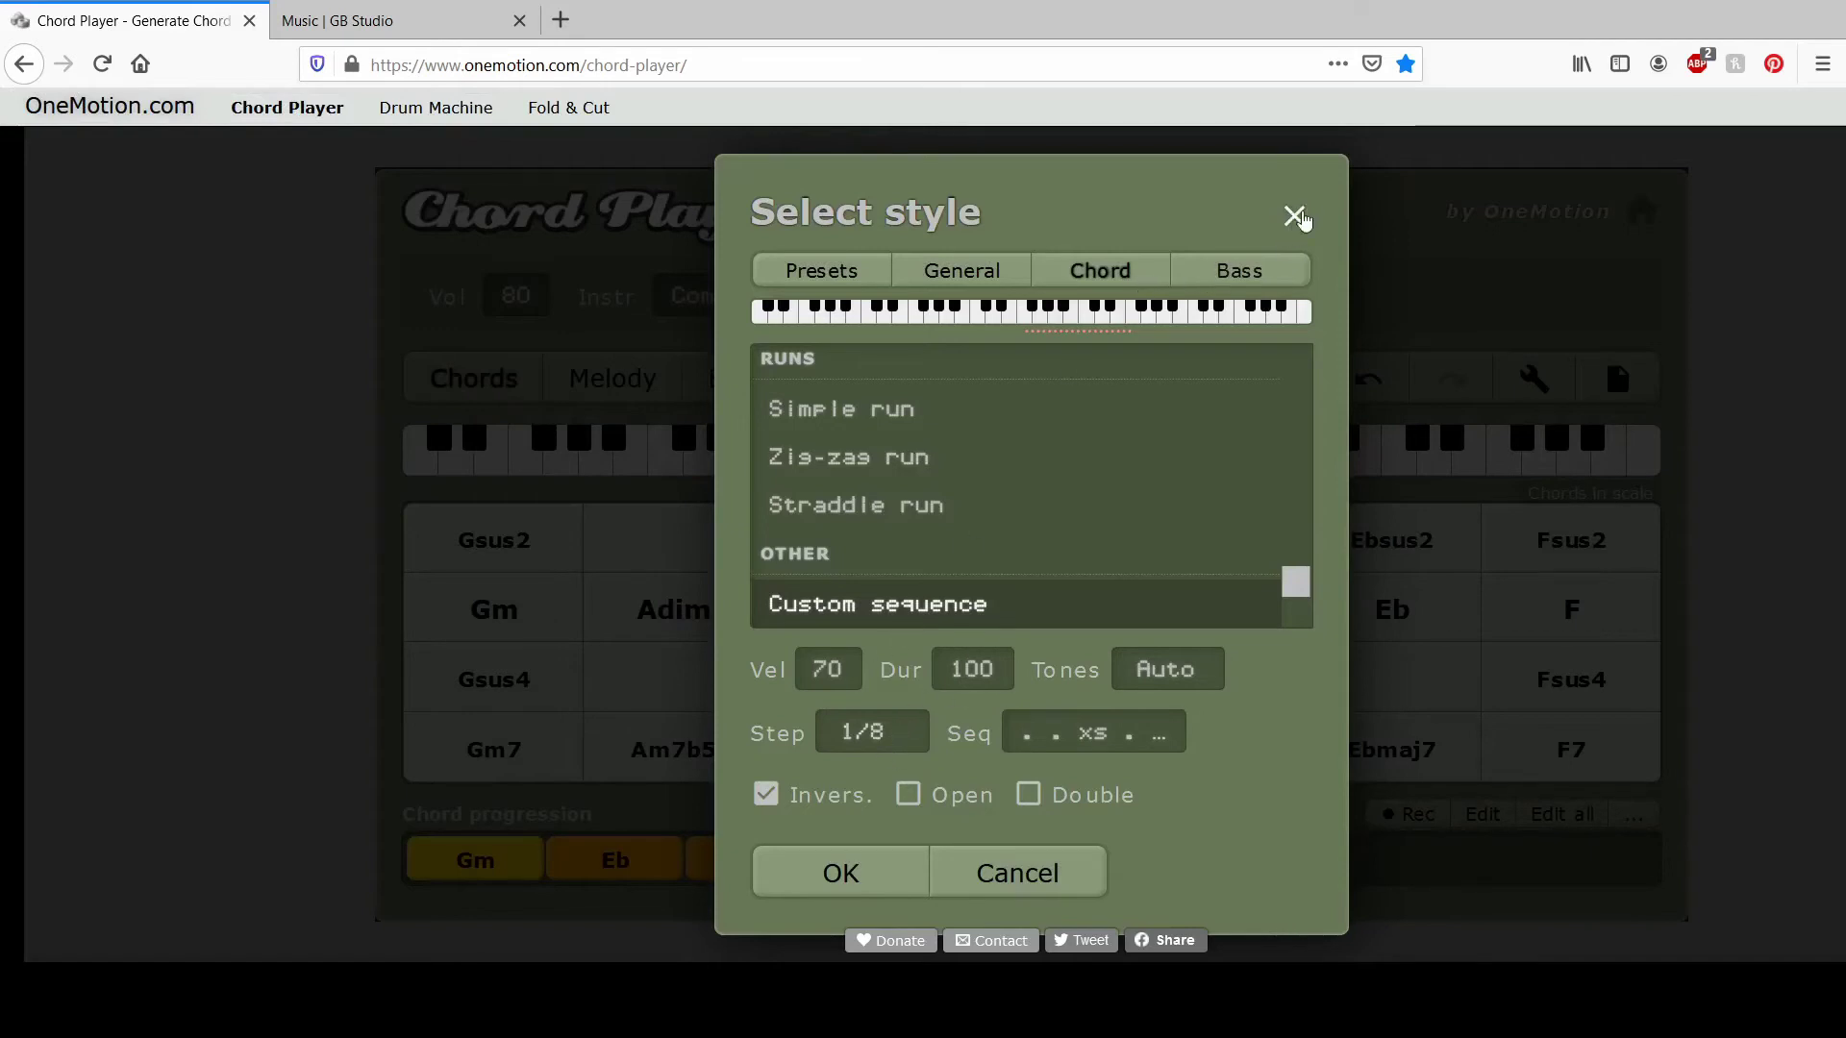
pyautogui.click(1296, 216)
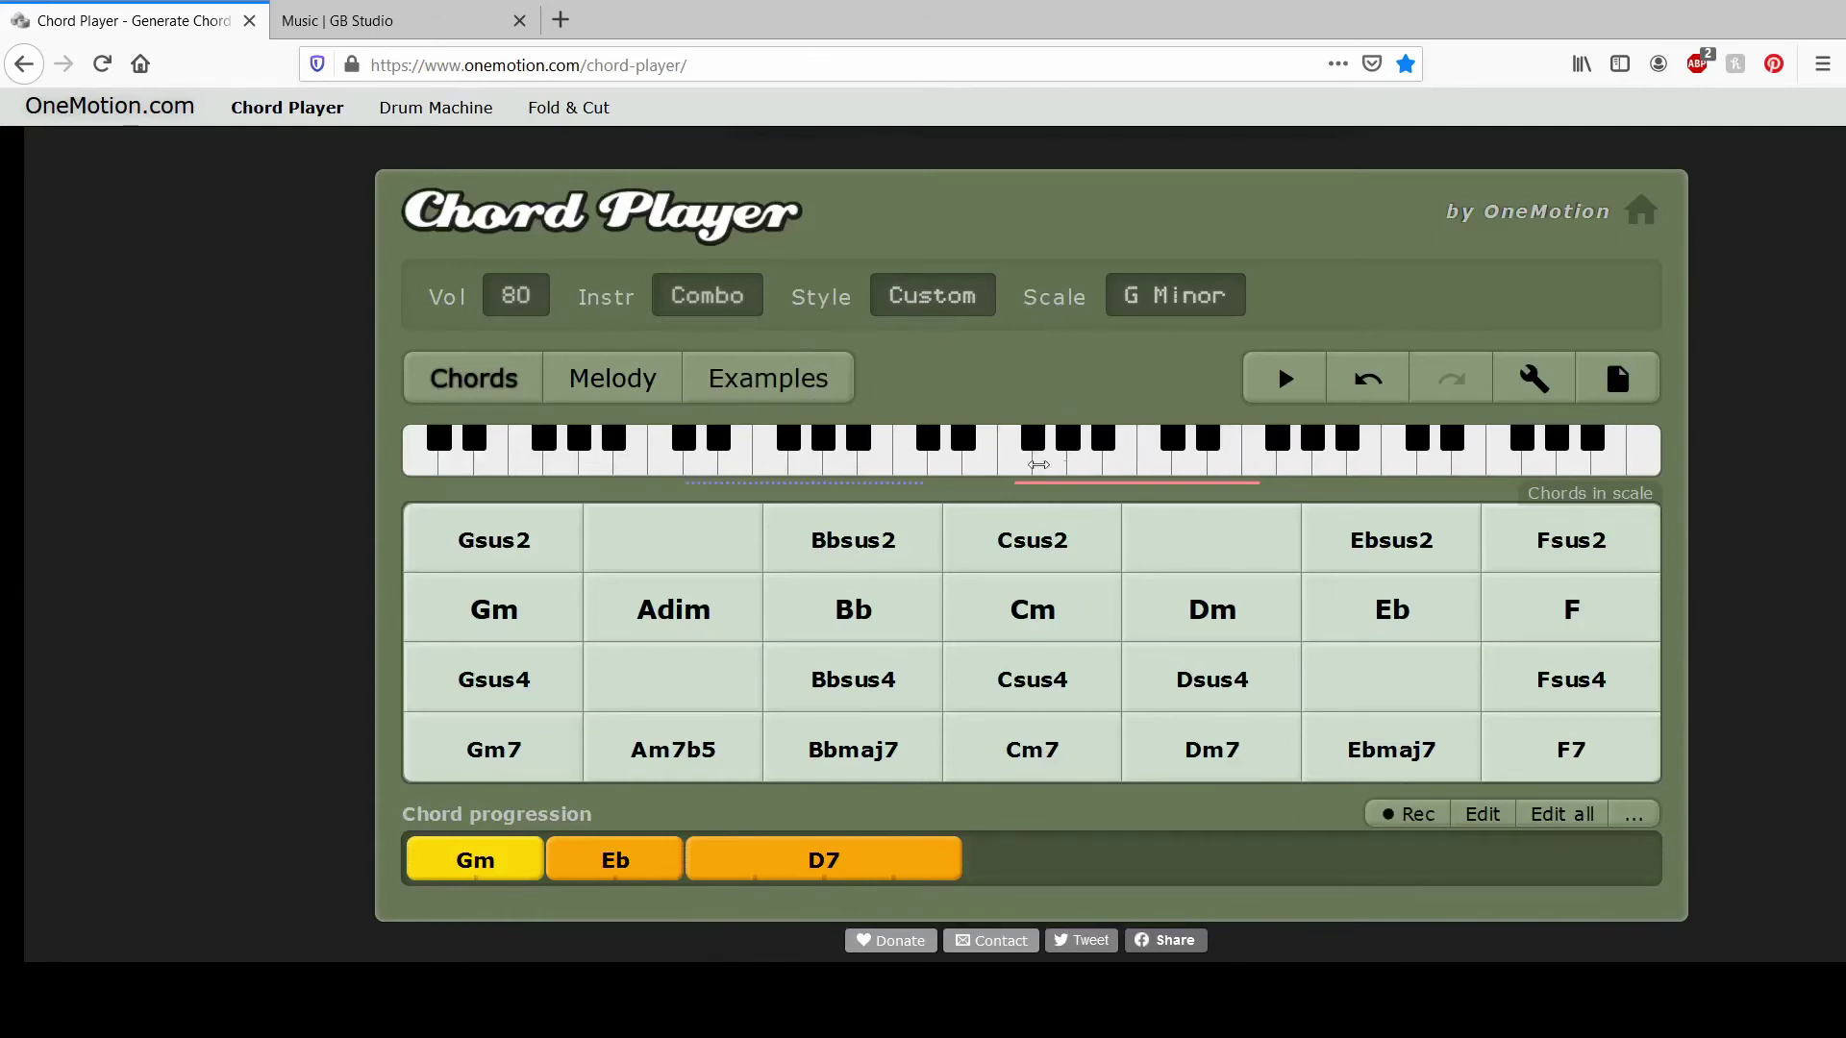
pyautogui.click(594, 382)
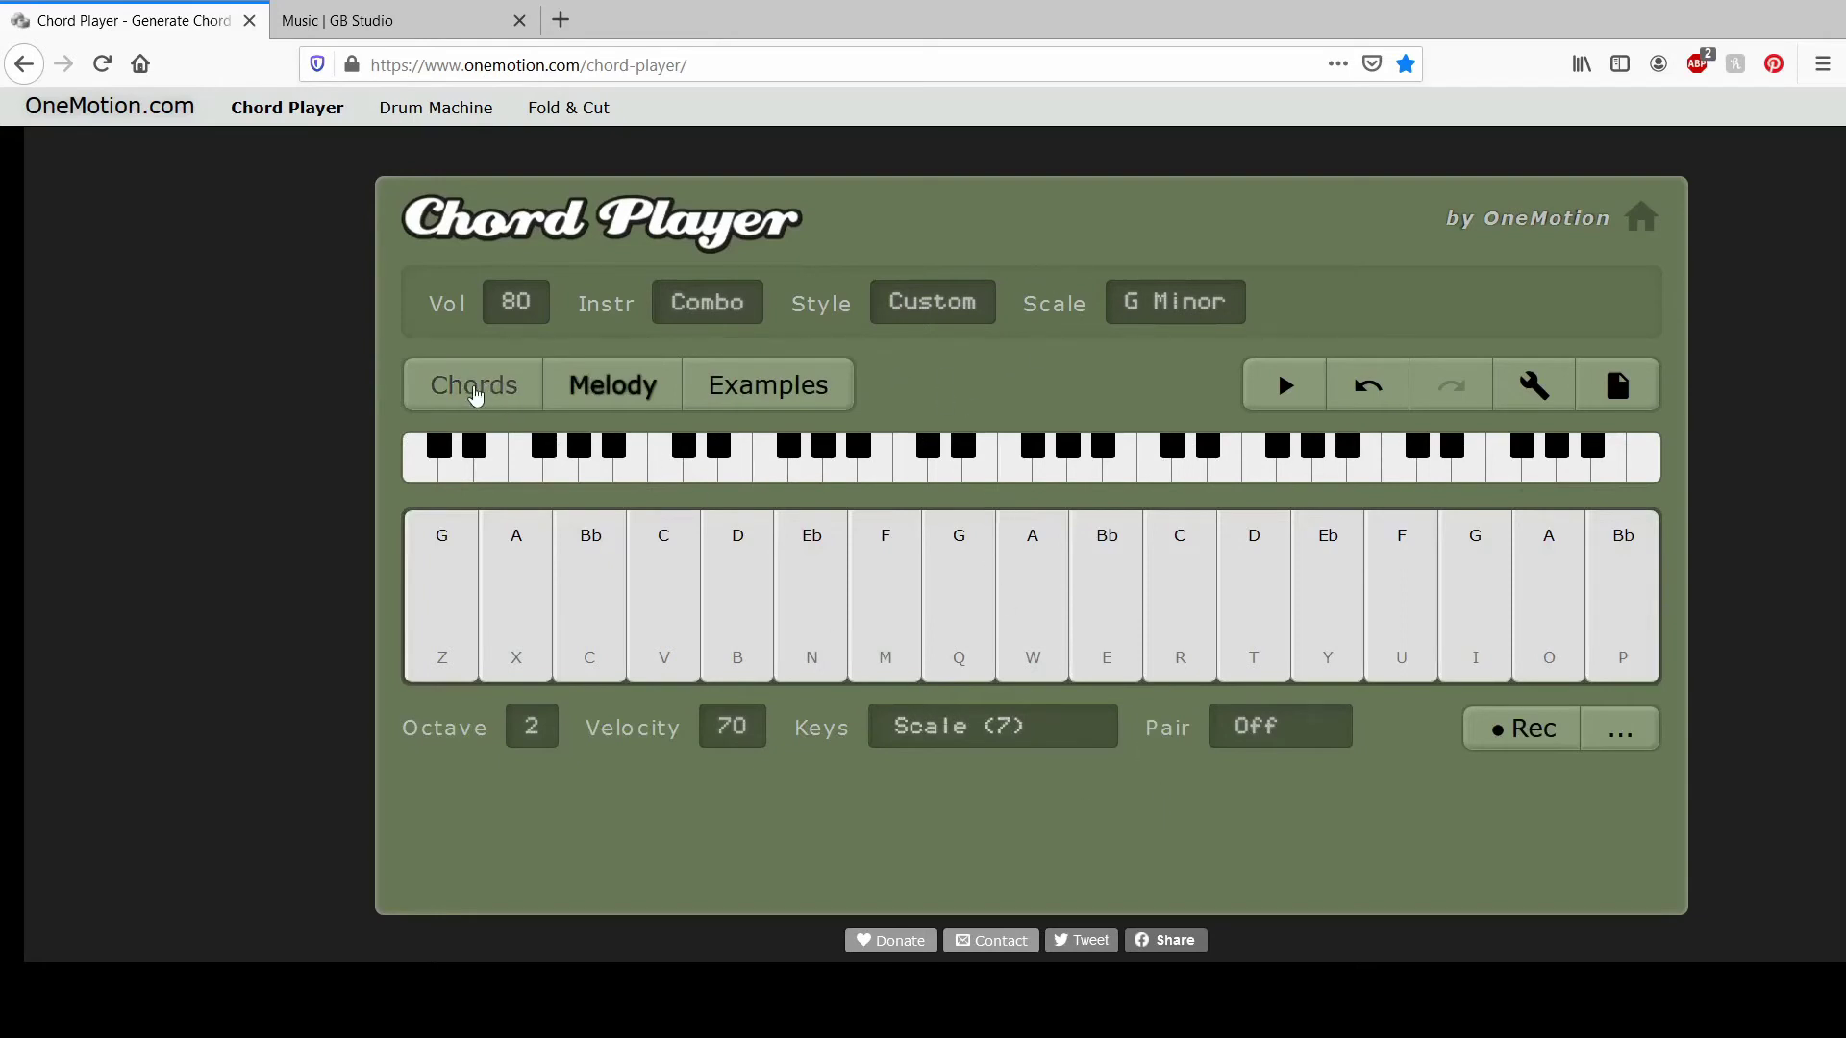
pyautogui.click(474, 384)
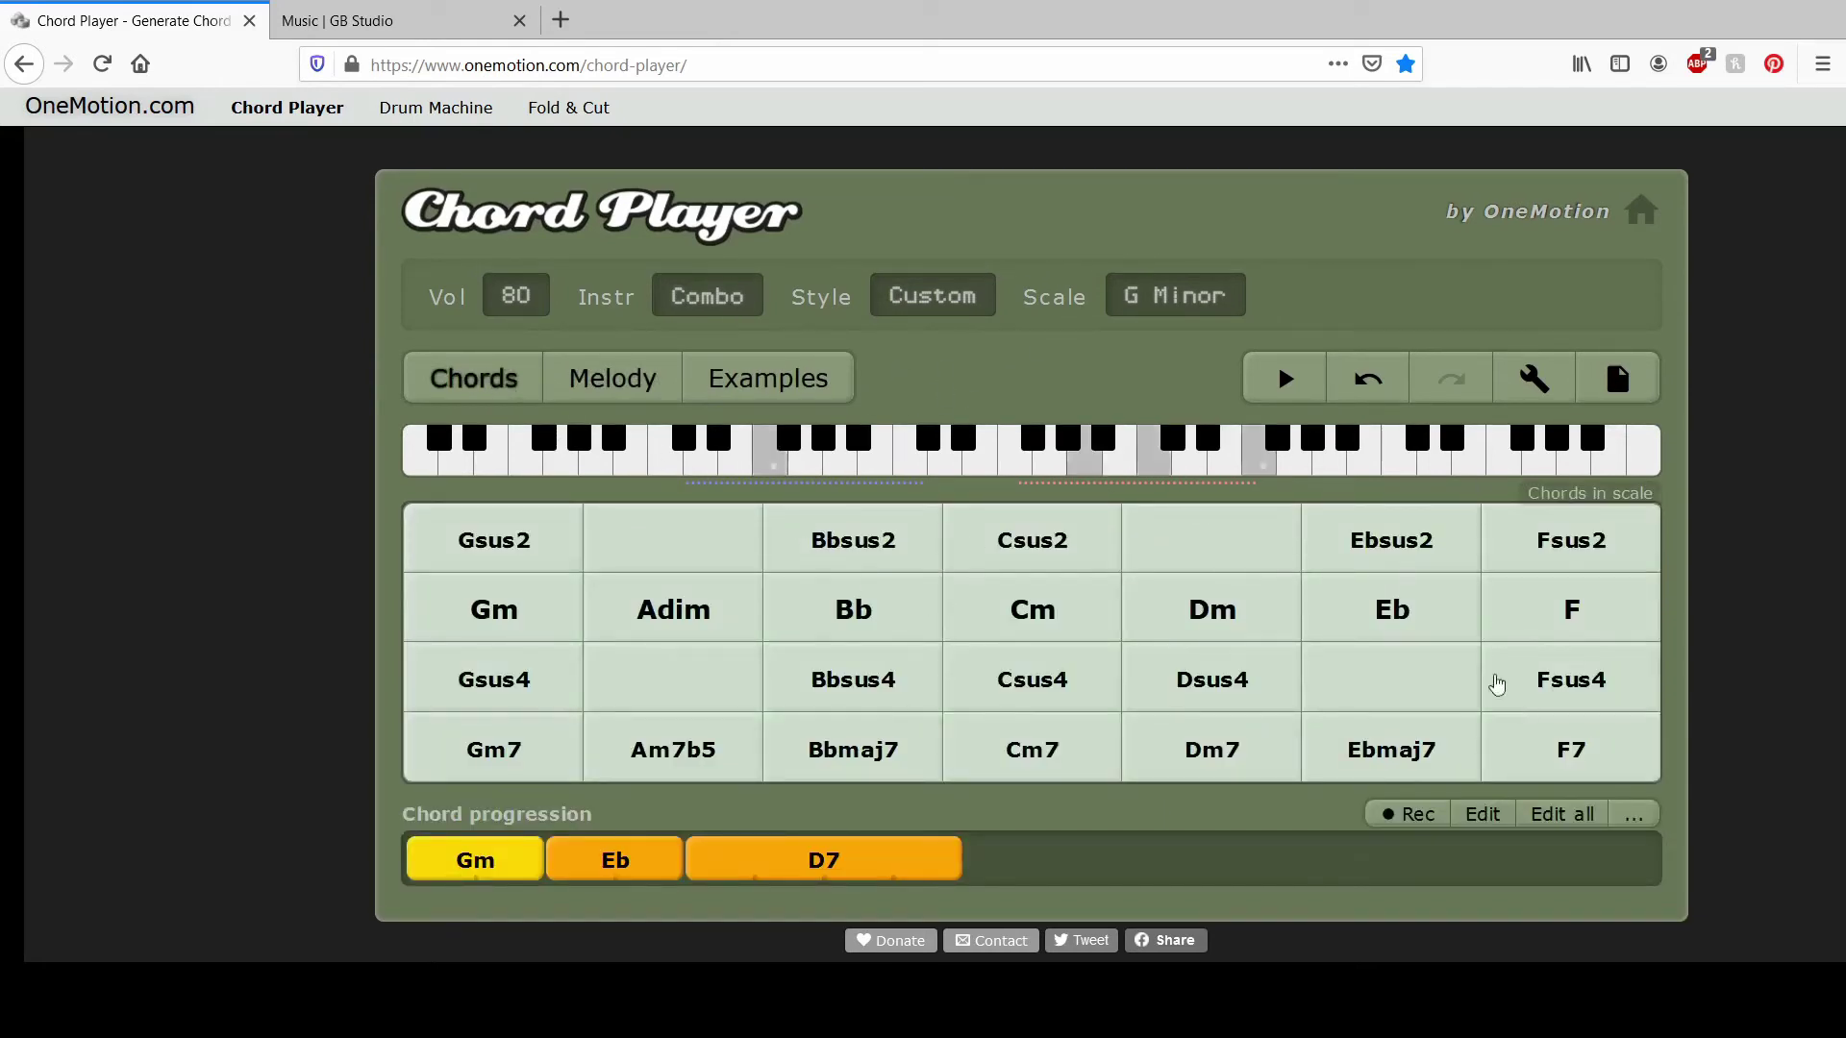
# - Export the progression as a MIDI file named Chords Gm-Eb-D7 with both bass and chords included
pyautogui.click(1599, 394)
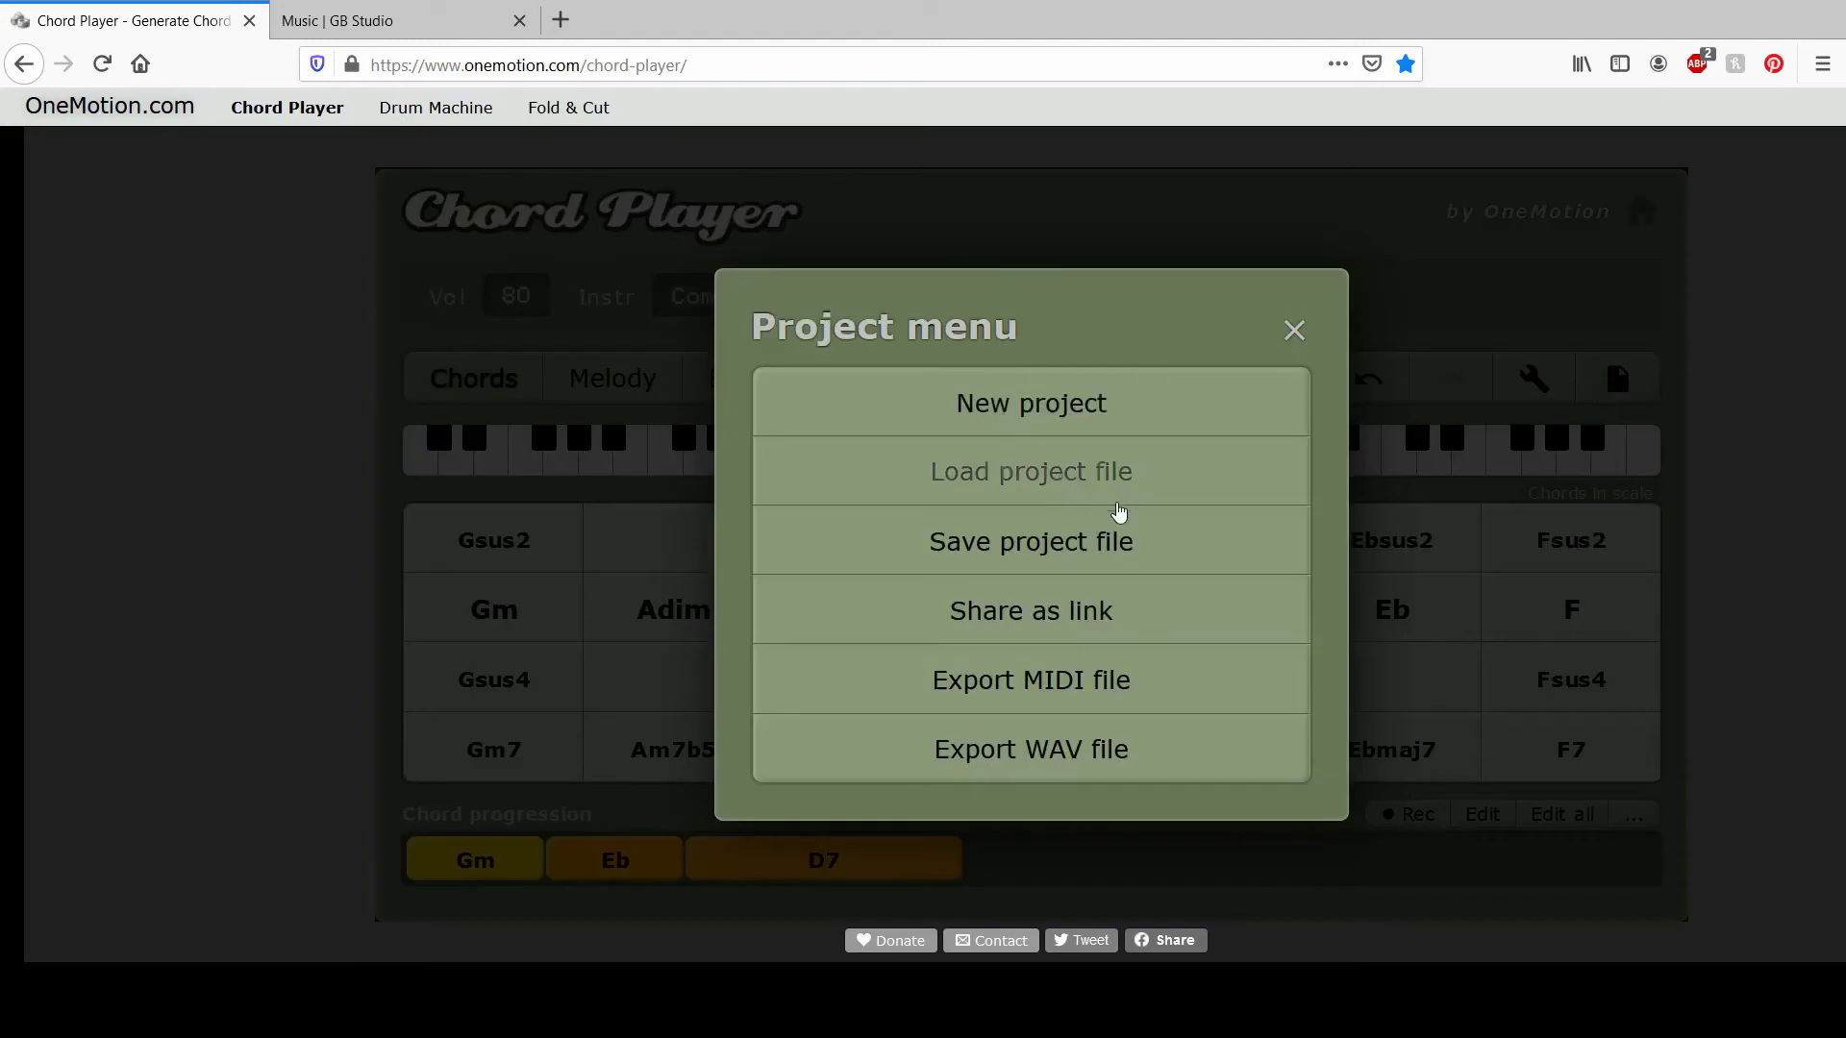
pyautogui.click(1111, 685)
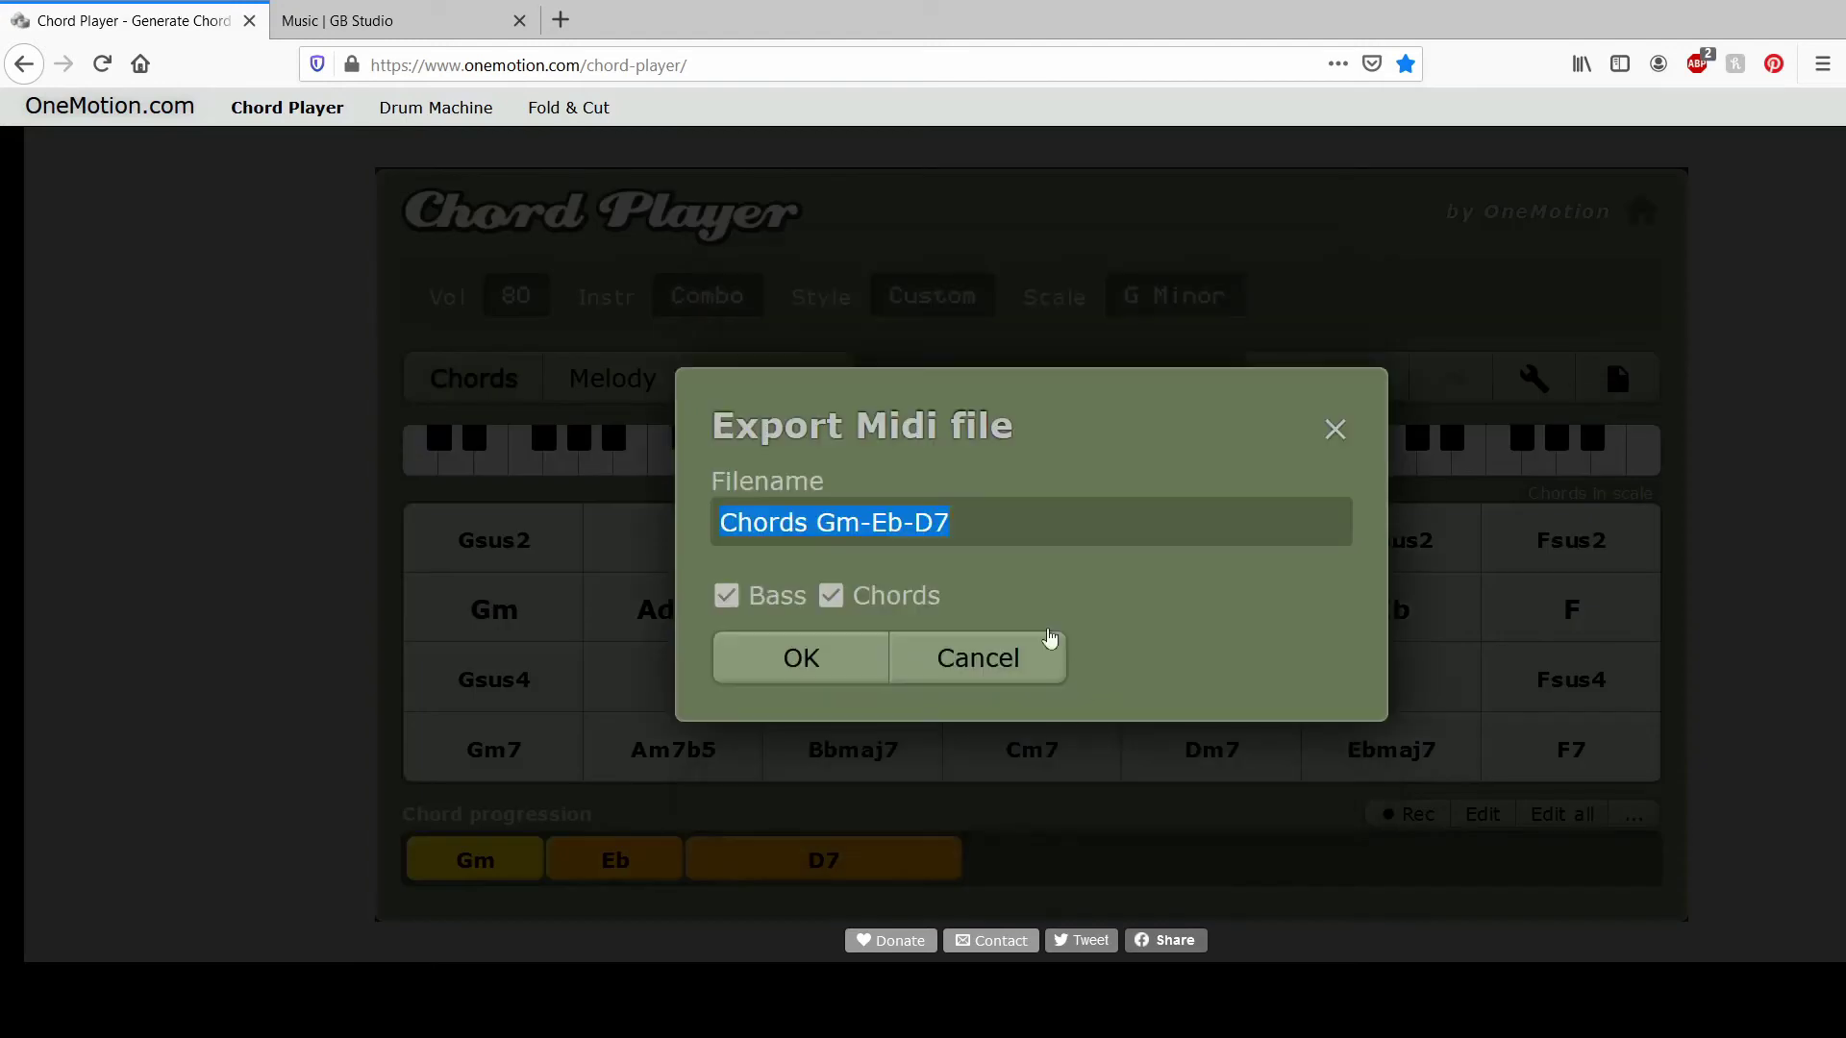
pyautogui.click(804, 661)
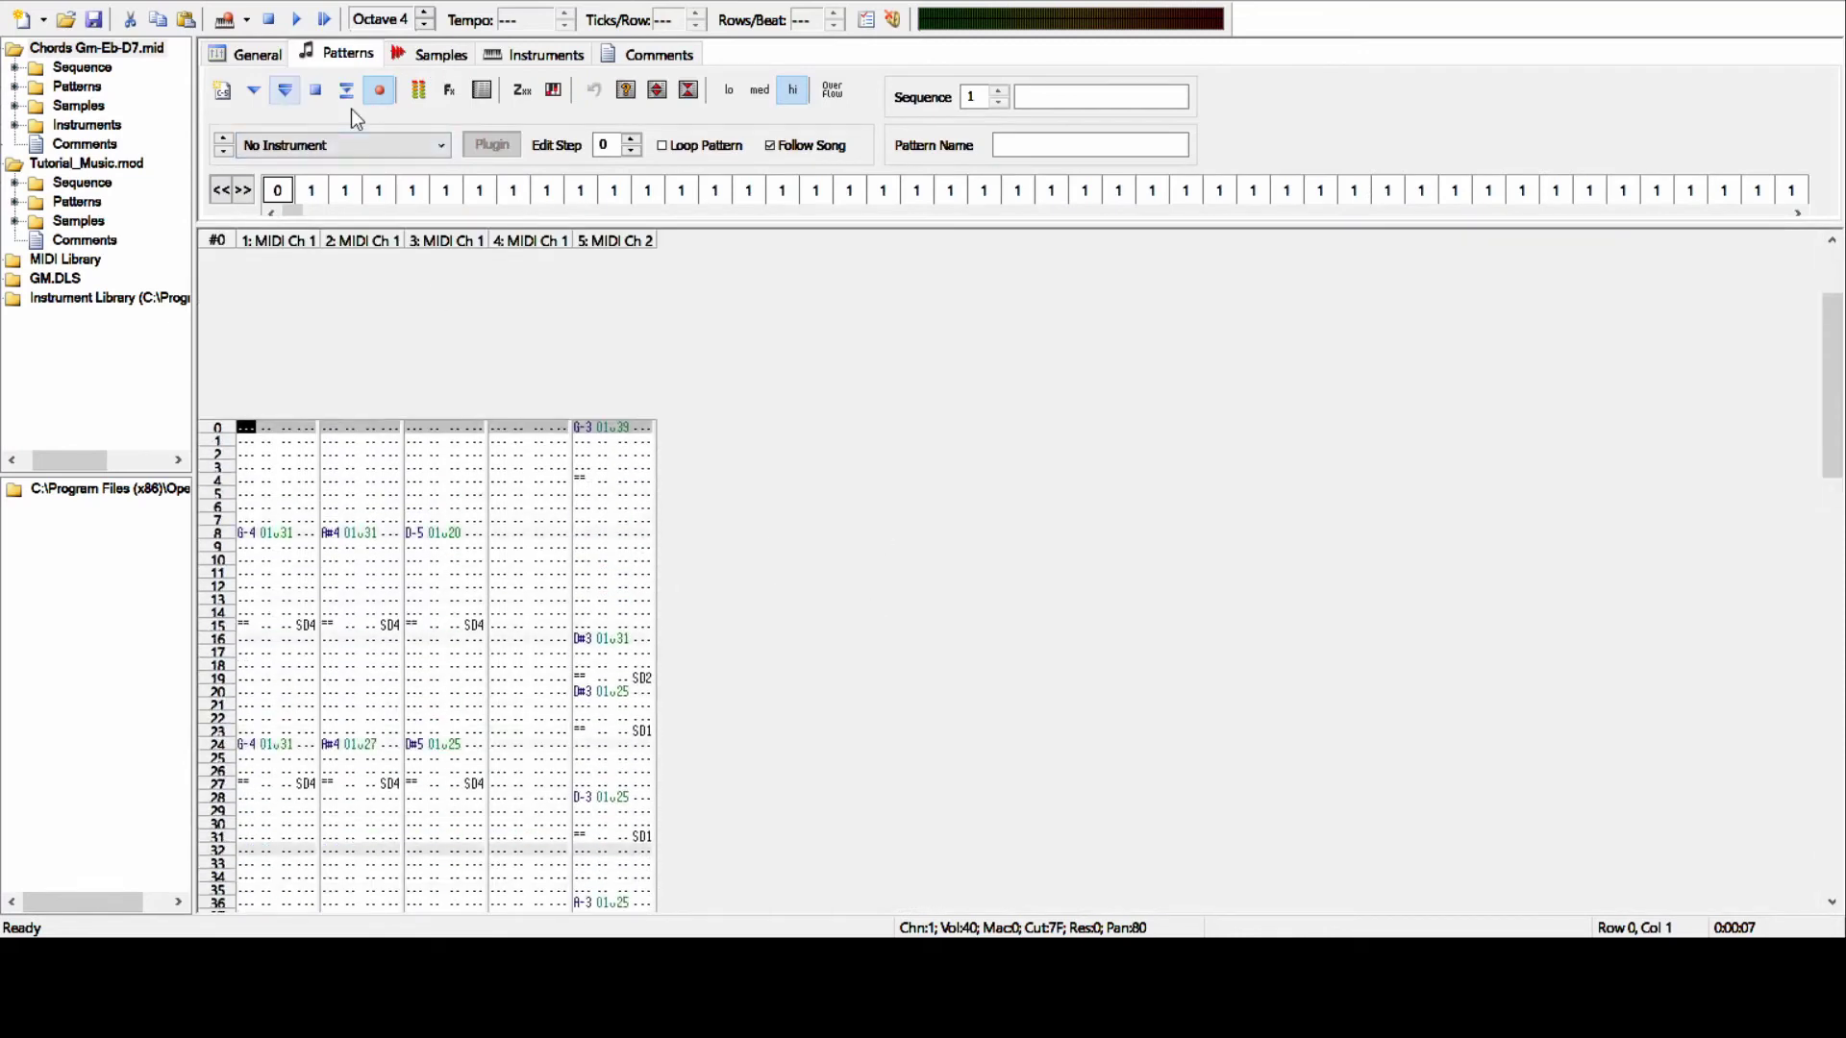
# - Play the imported Chords Gm-Eb-D7.mid in OpenMPT and stop the playback
pyautogui.press('F6')
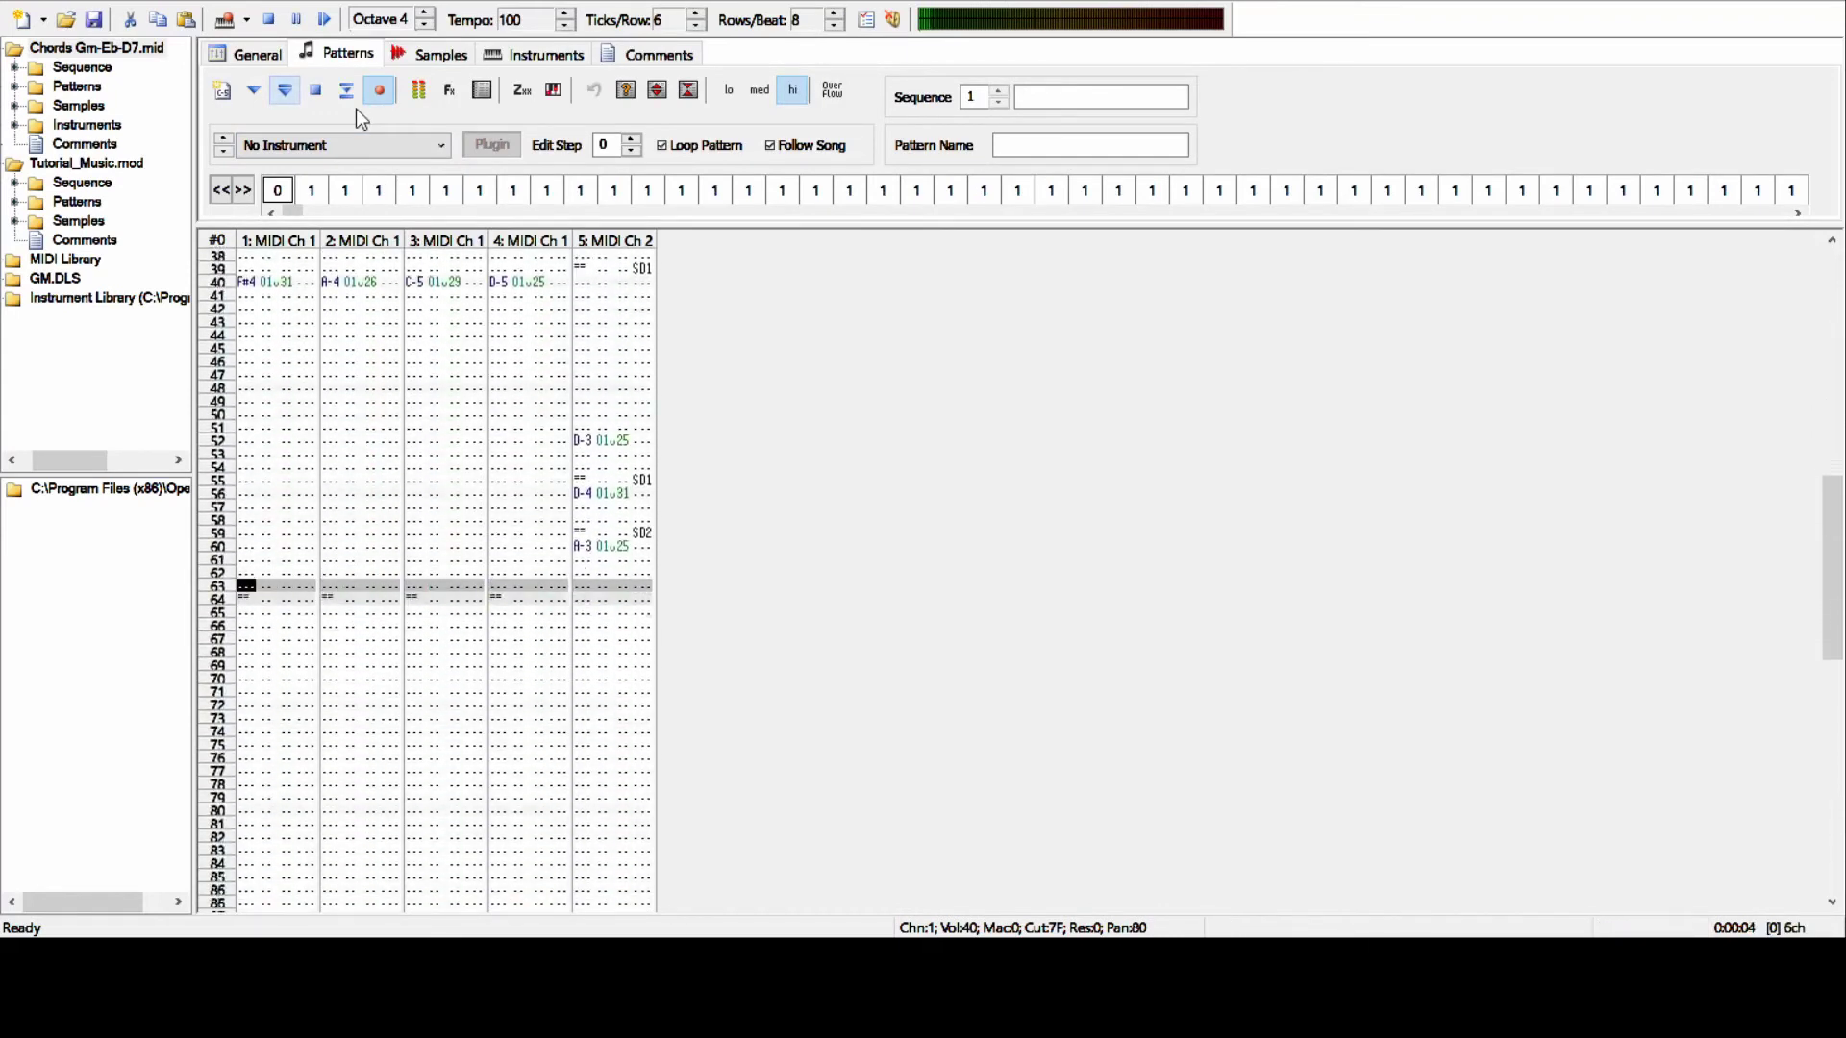
pyautogui.press('F8')
# - Copy the MIDI Ch 2 bass notes in rows 0 to 63 into Channel 1 of Tutorial_Music.mod, starting at row 0
pyautogui.scroll(15, 581, 561)
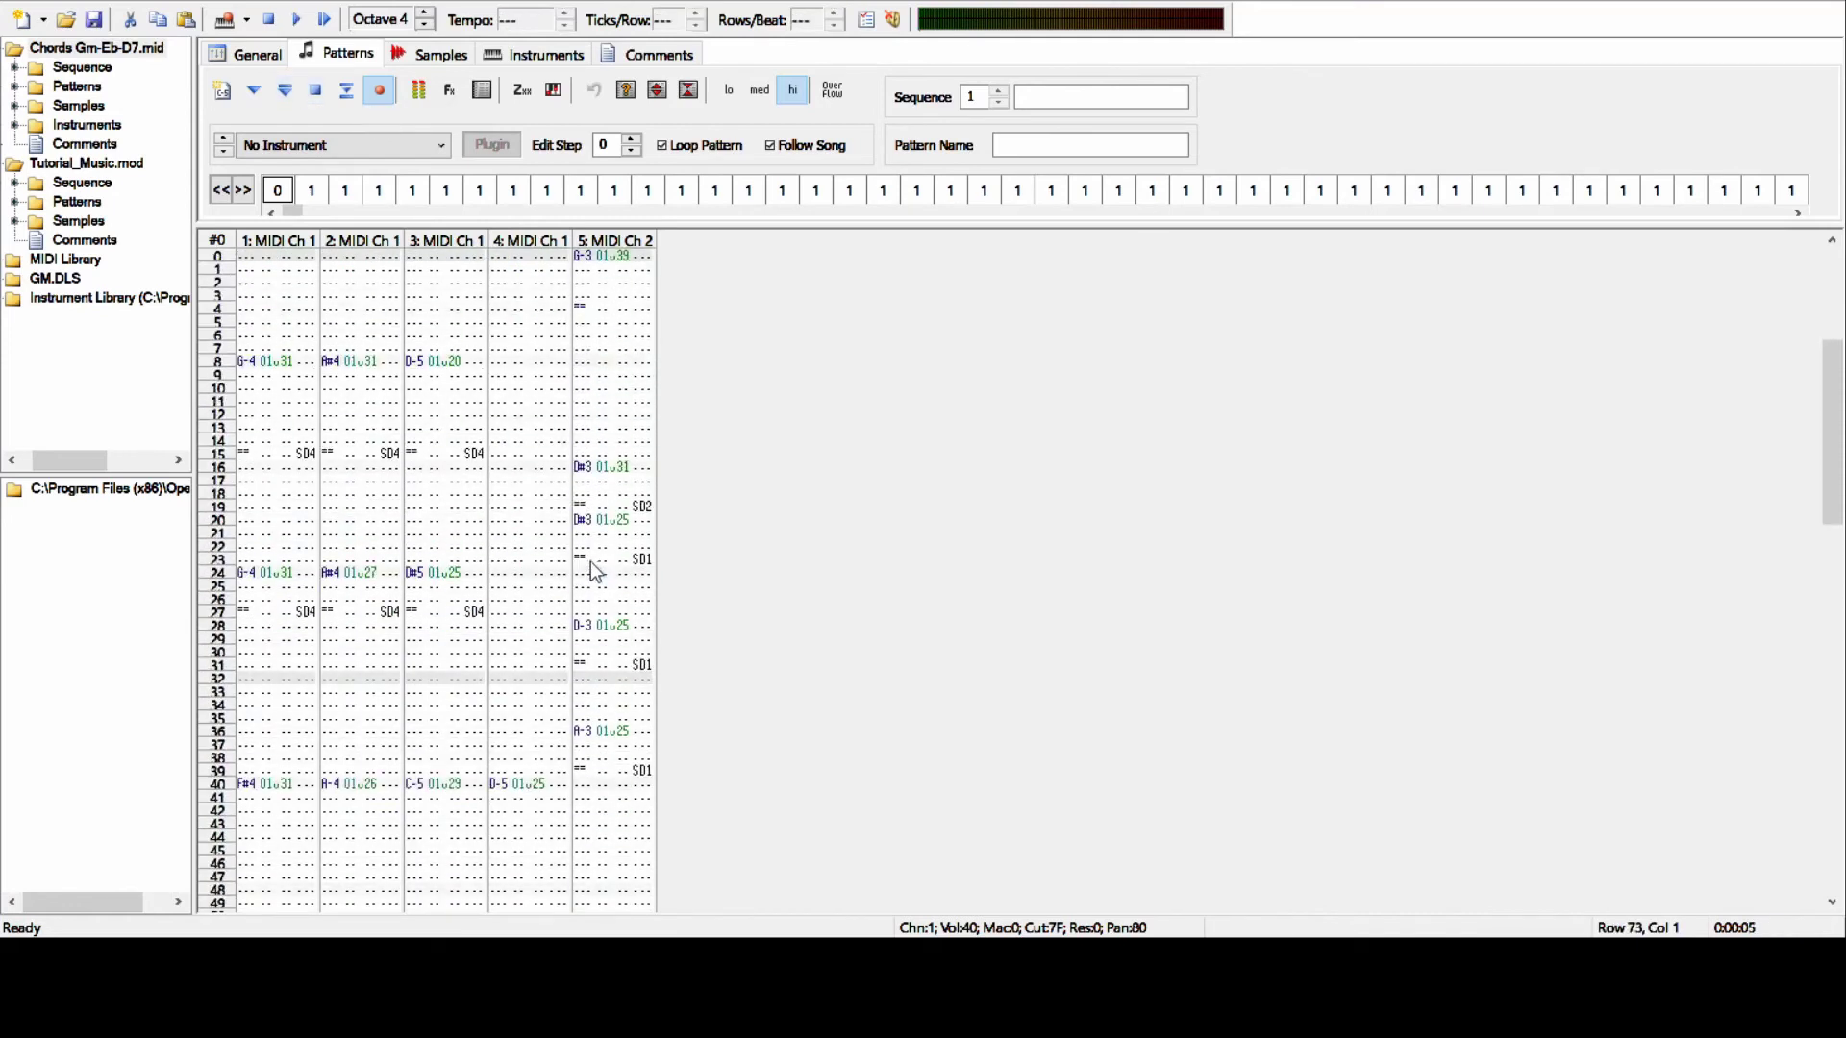
pyautogui.scroll(-2, 596, 564)
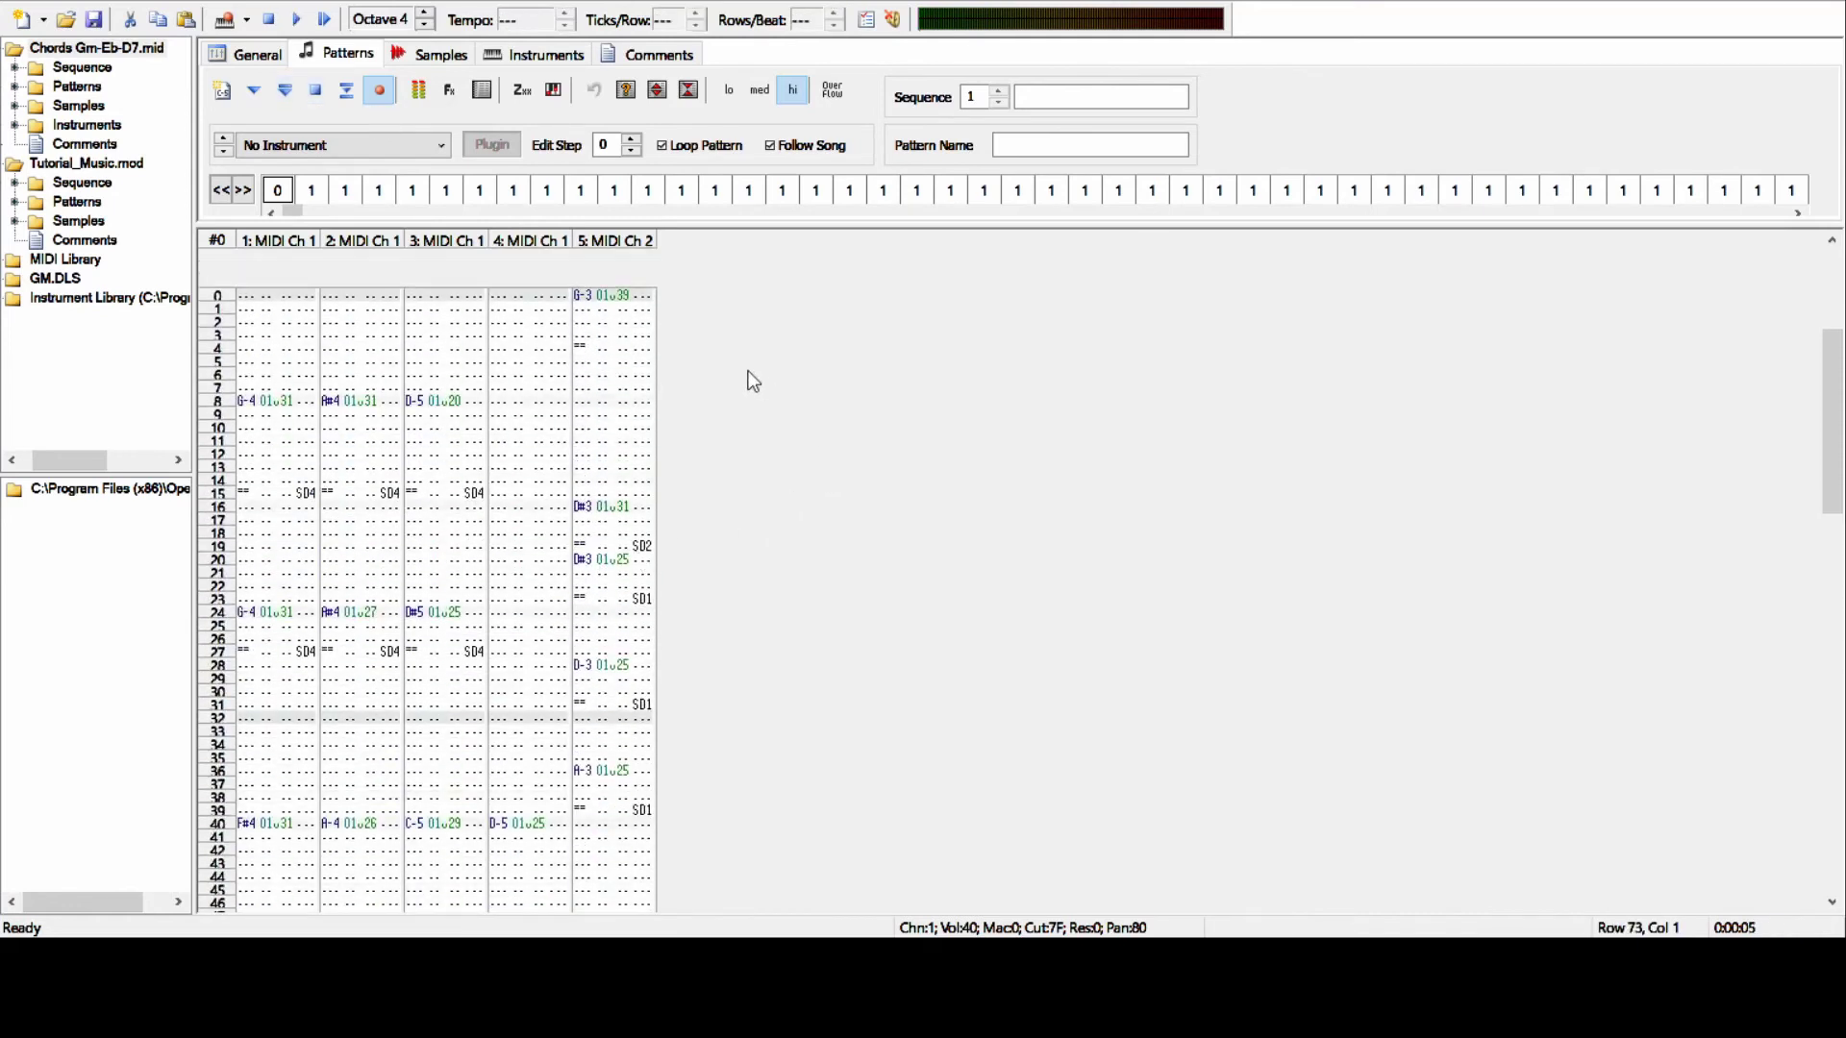
pyautogui.moveTo(729, 384); pyautogui.dragTo(833, 1012)
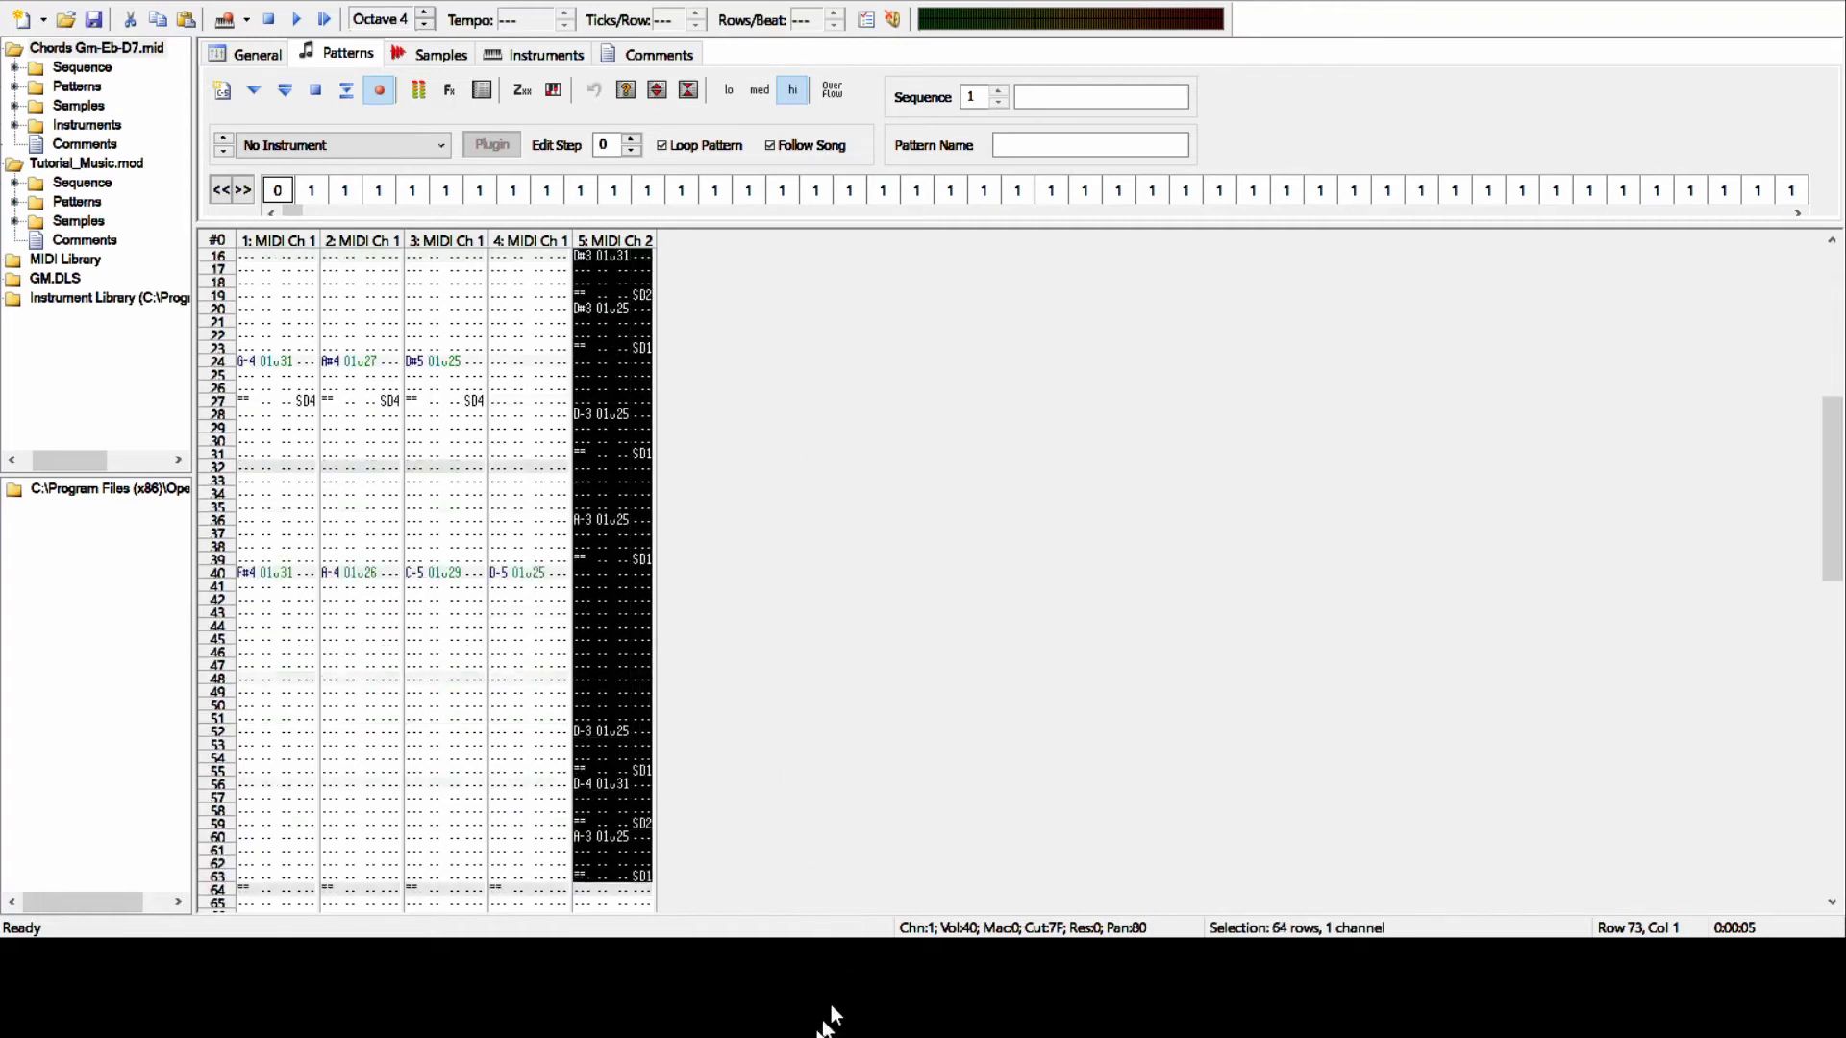
pyautogui.press('Delete')
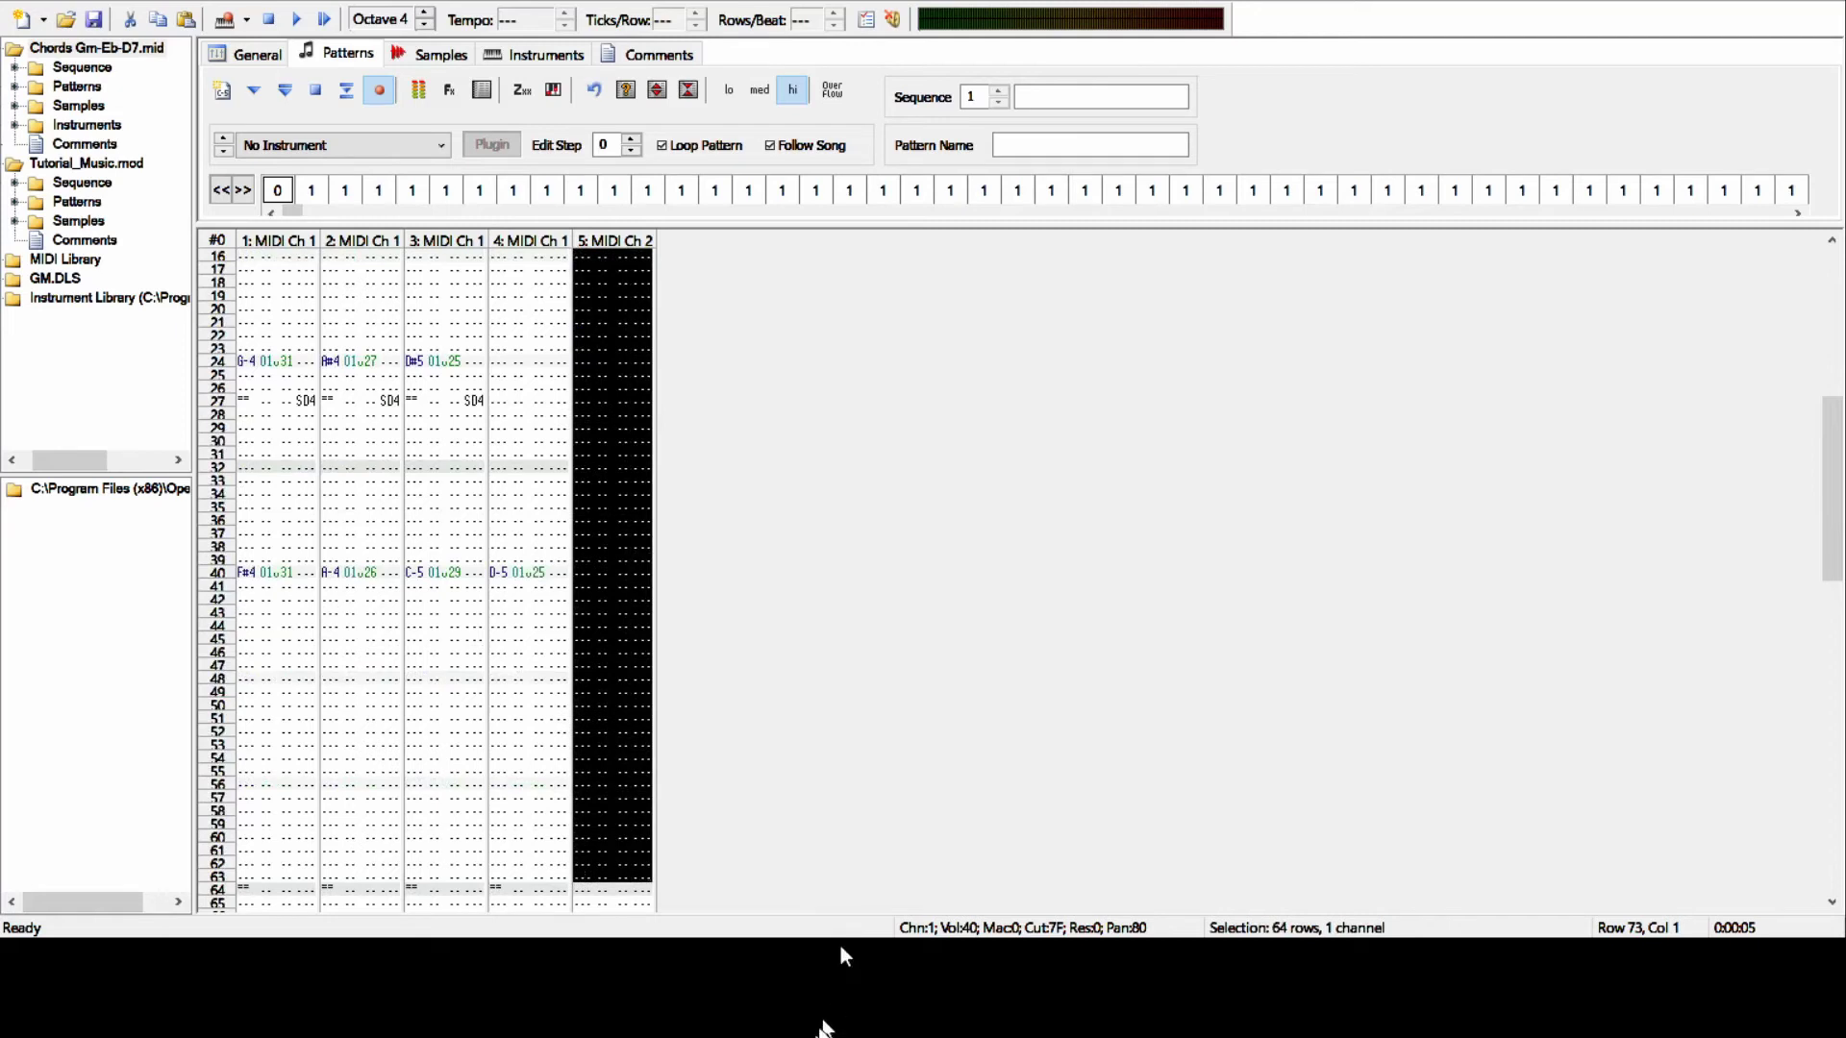
pyautogui.hotkey('ctrl', 'z')
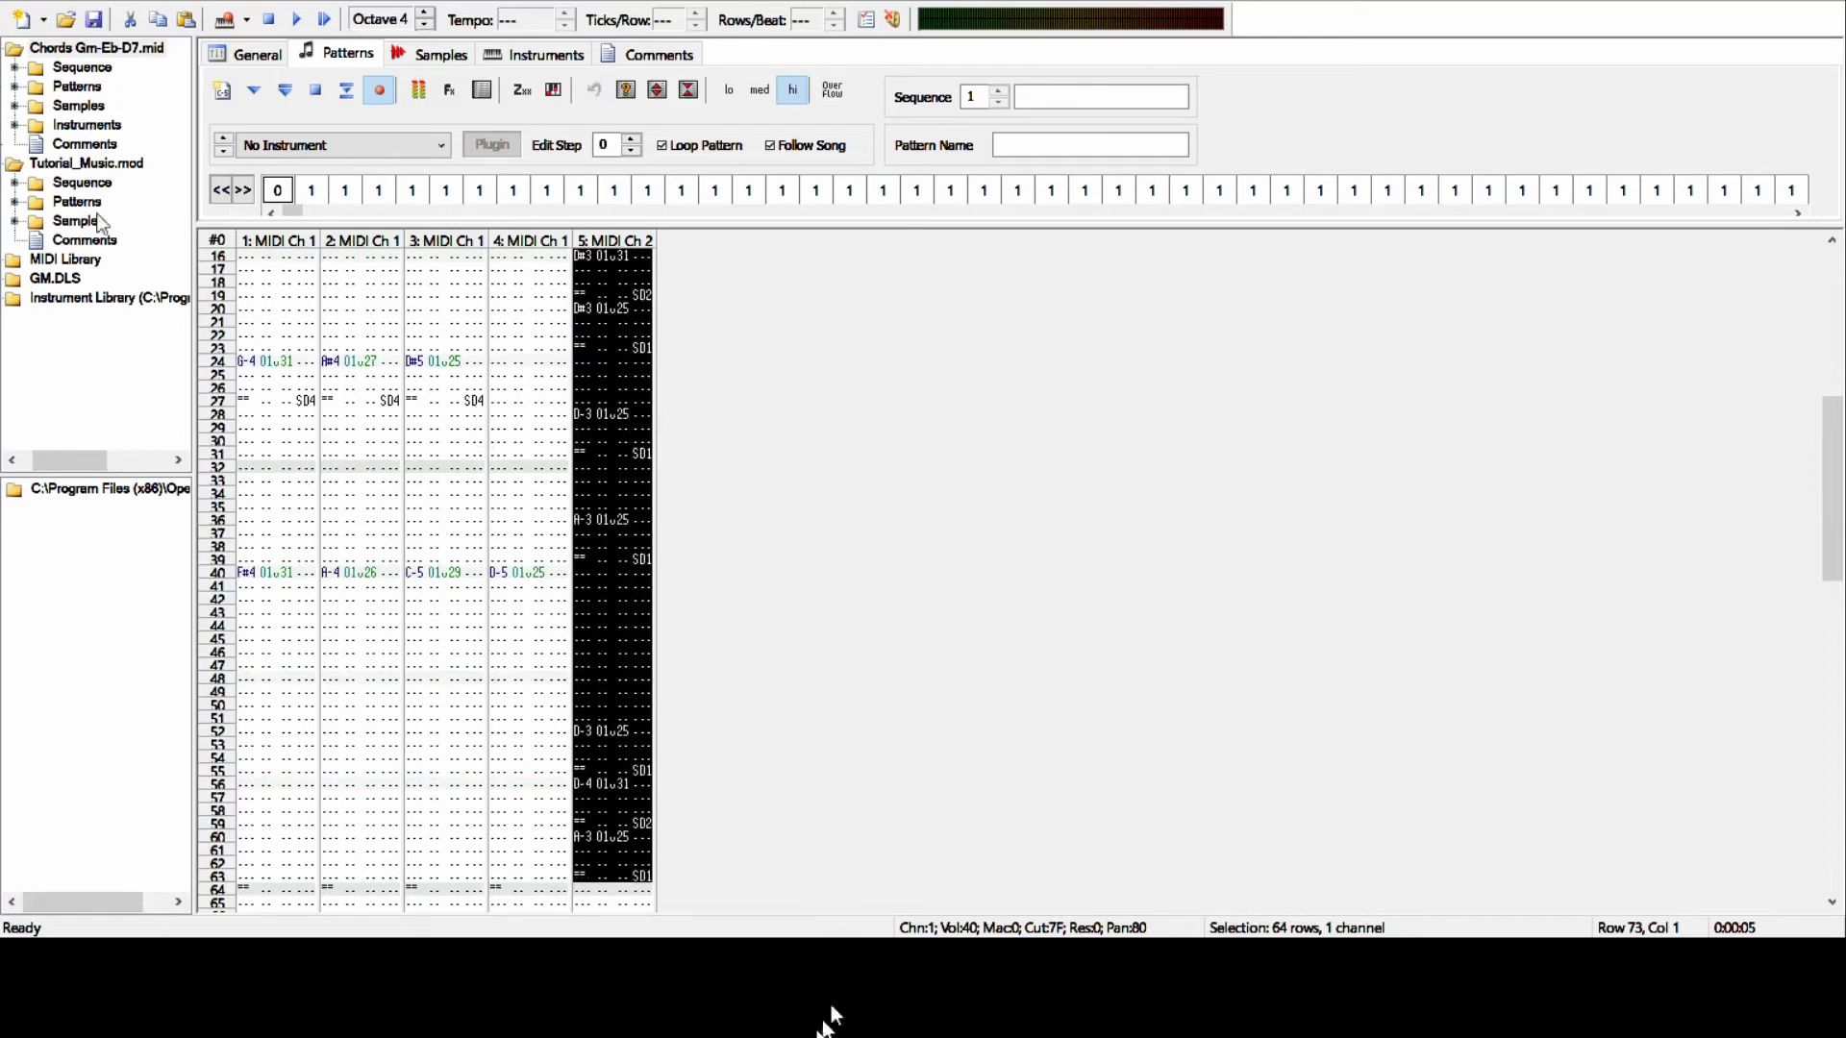
pyautogui.doubleClick(86, 163)
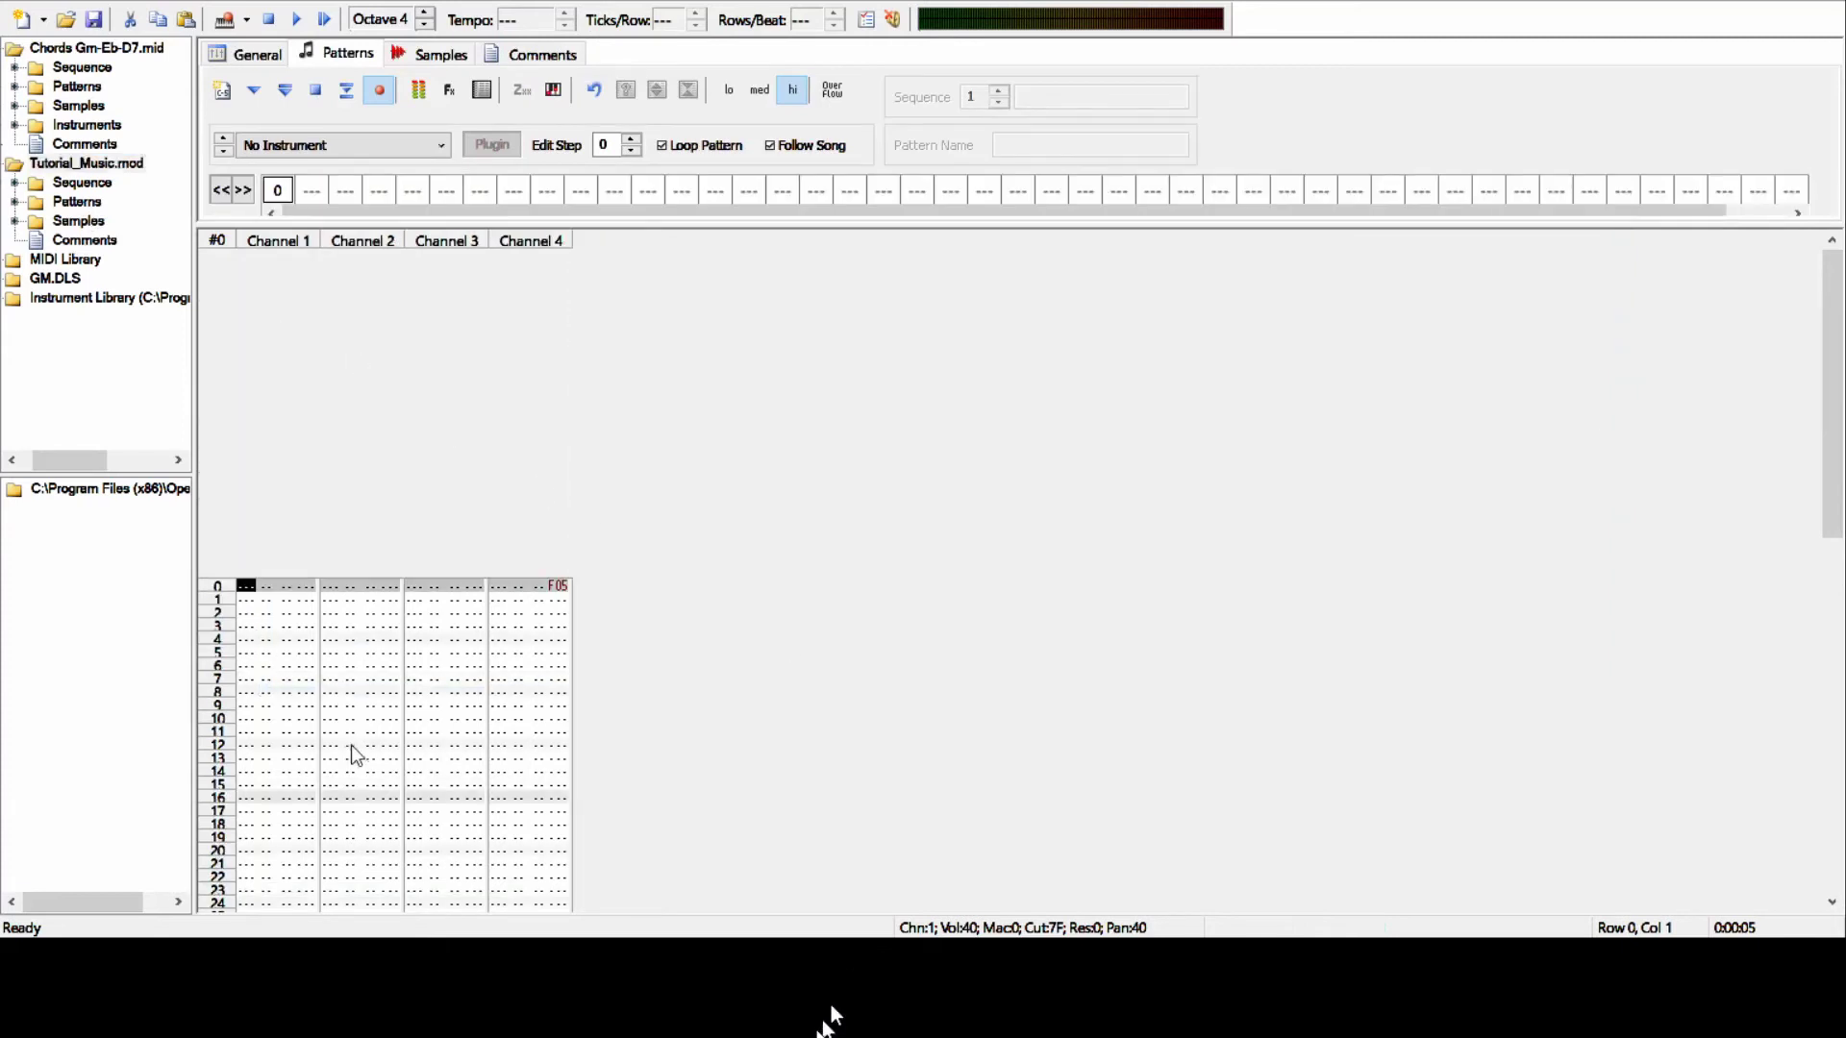
pyautogui.hotkey('ctrl', 'v')
pyautogui.scroll(-3, 459, 749)
pyautogui.scroll(-4, 461, 757)
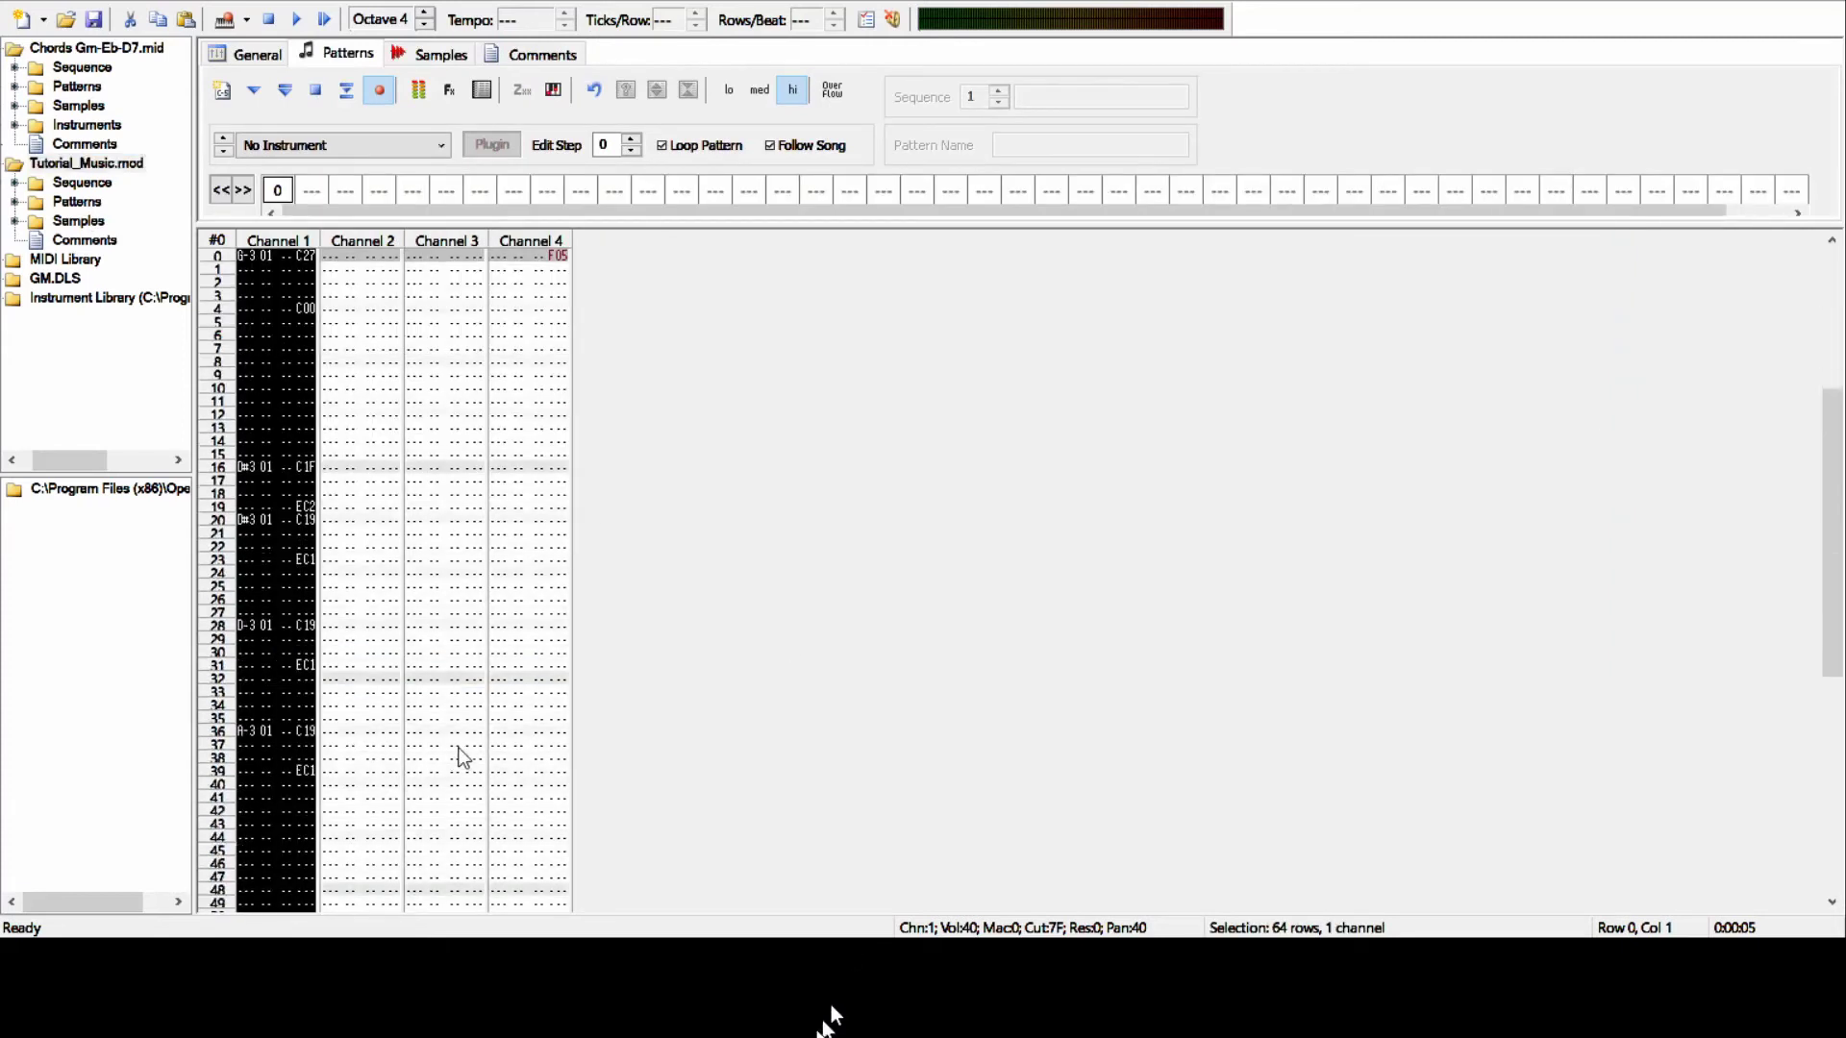
pyautogui.scroll(7, 459, 758)
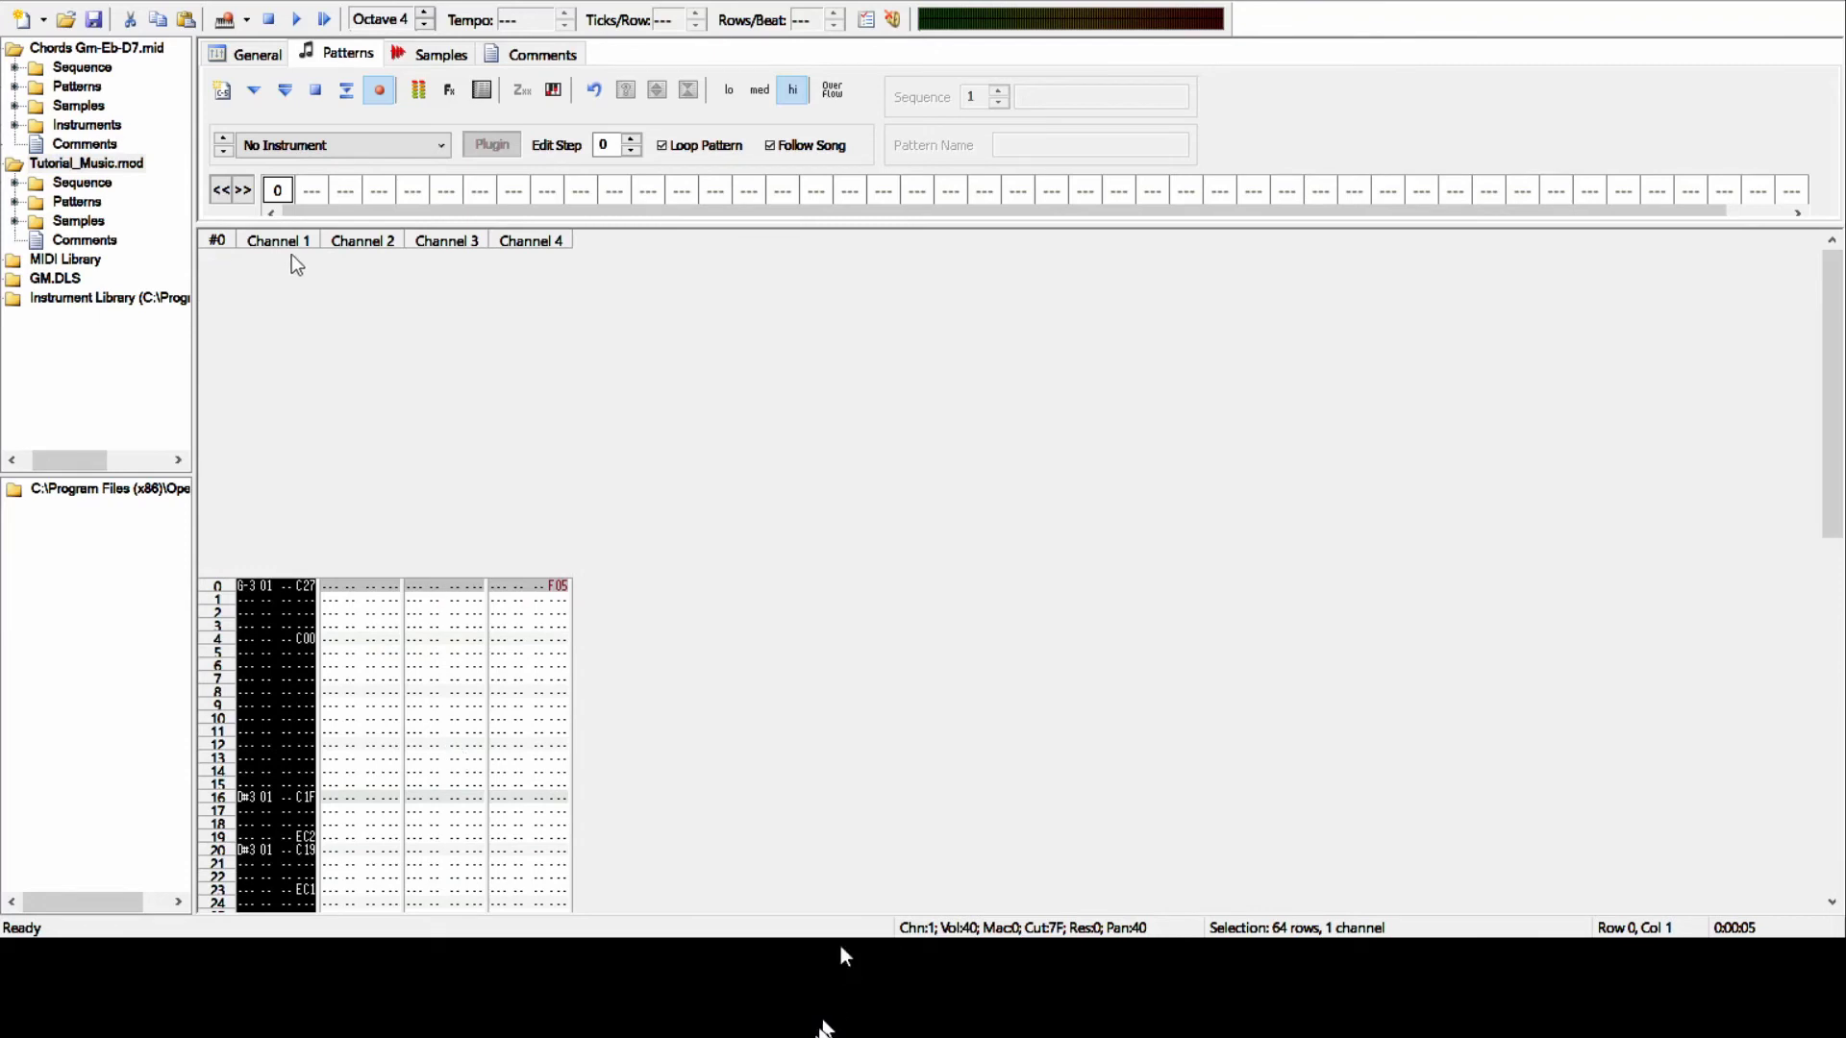
# - Copy the first two chord channels, rows 0 to 45, from Chords Gm-Eb-D7.mid into Channels 2 and 3 of Tutorial_Music.mod
pyautogui.click(101, 50)
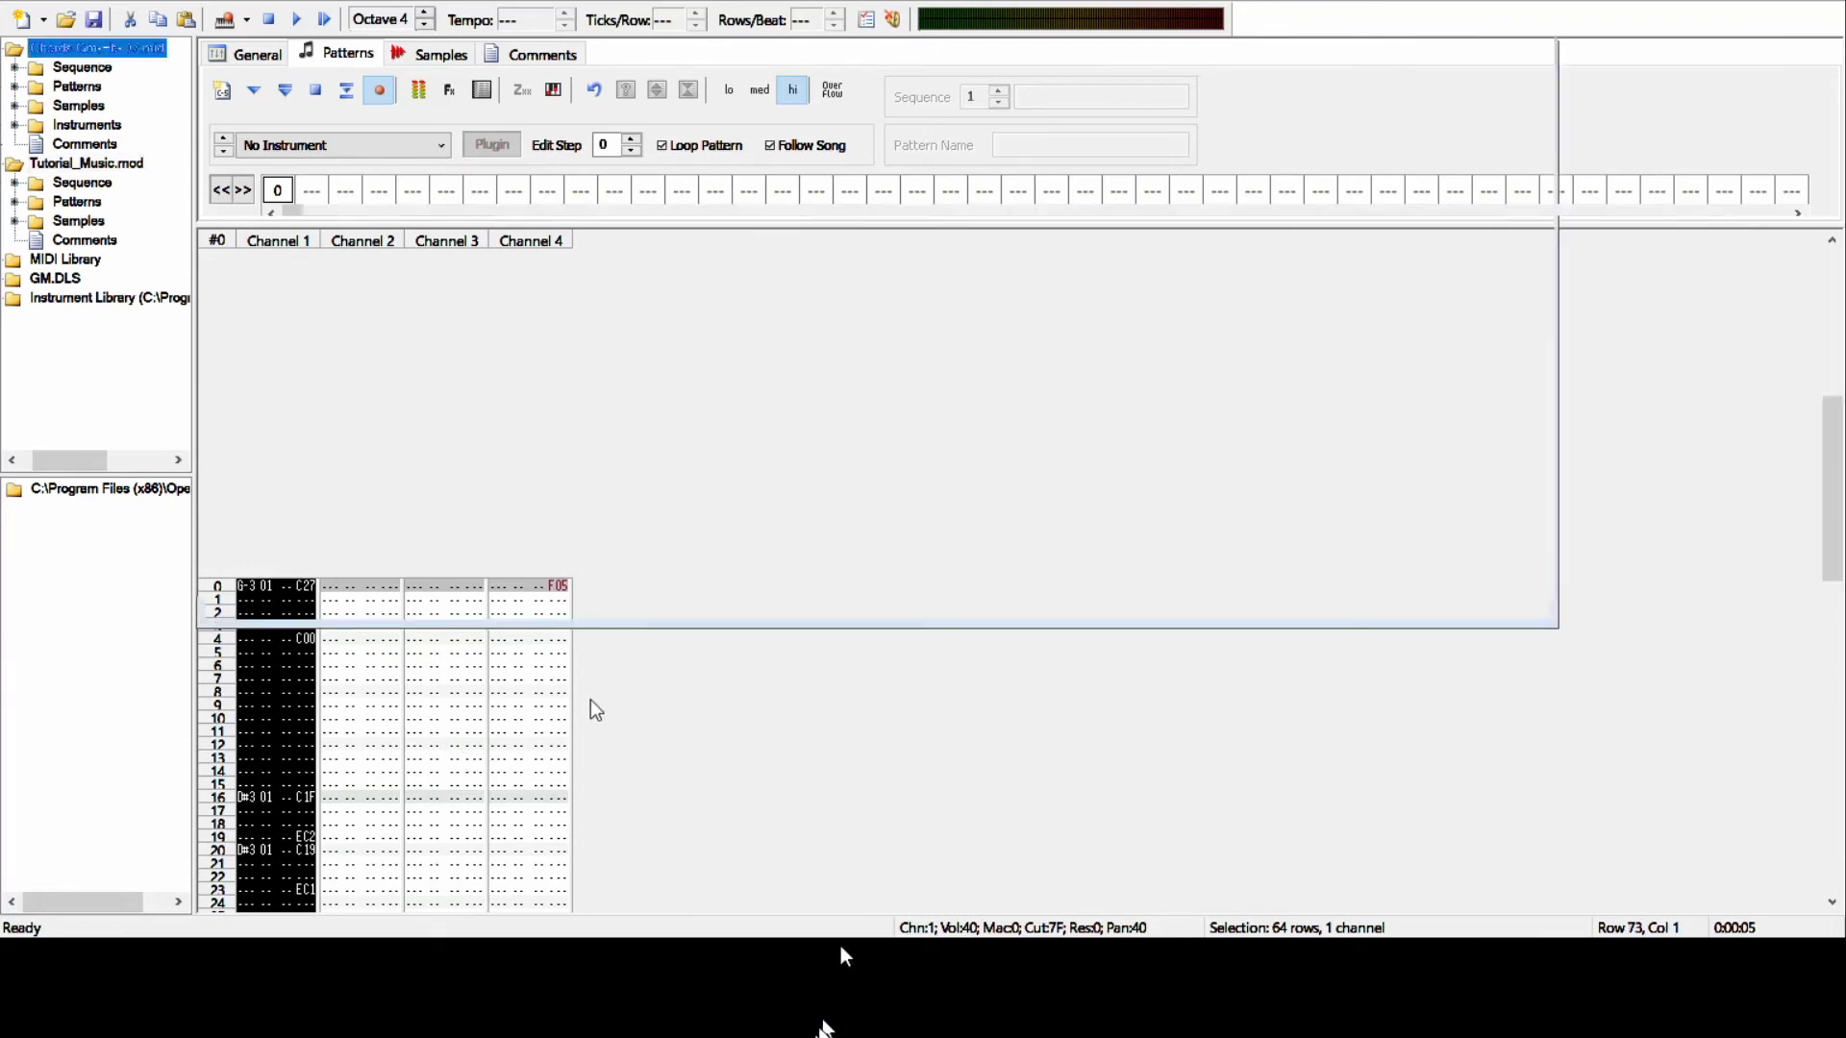
pyautogui.scroll(12, 329, 510)
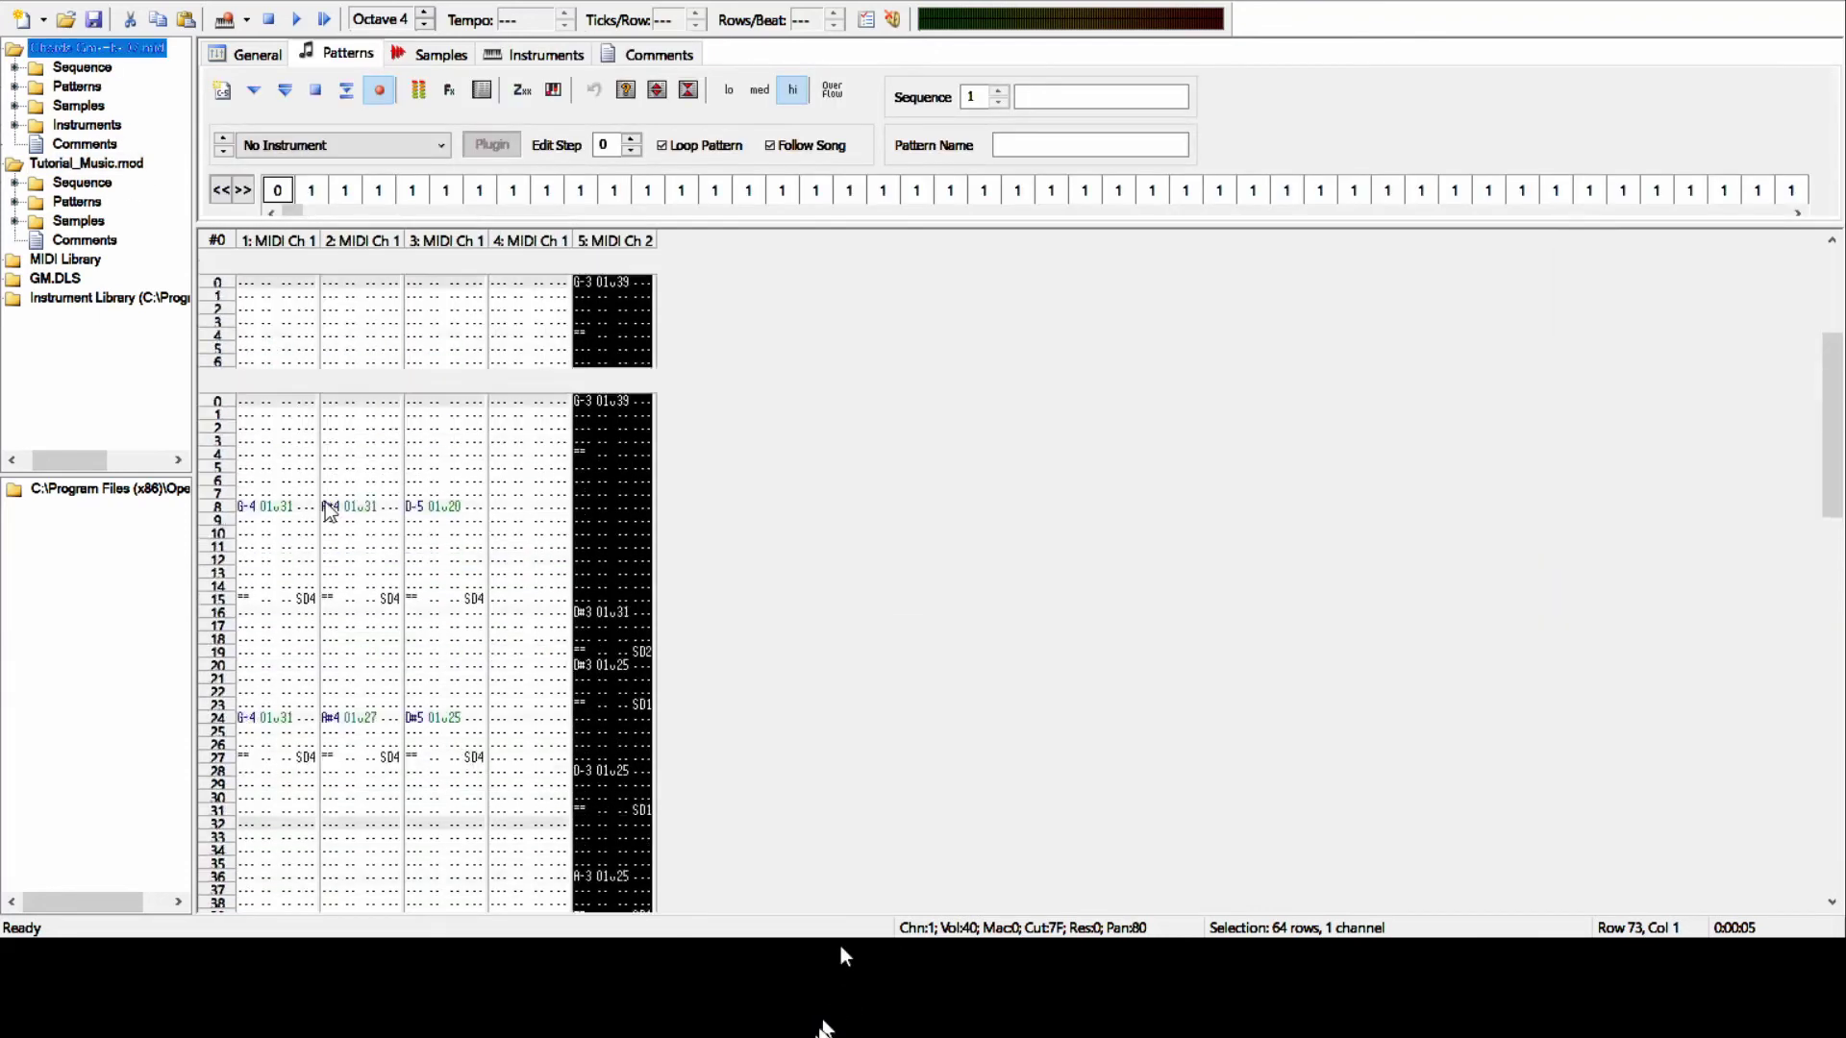
pyautogui.moveTo(245, 586); pyautogui.dragTo(498, 894)
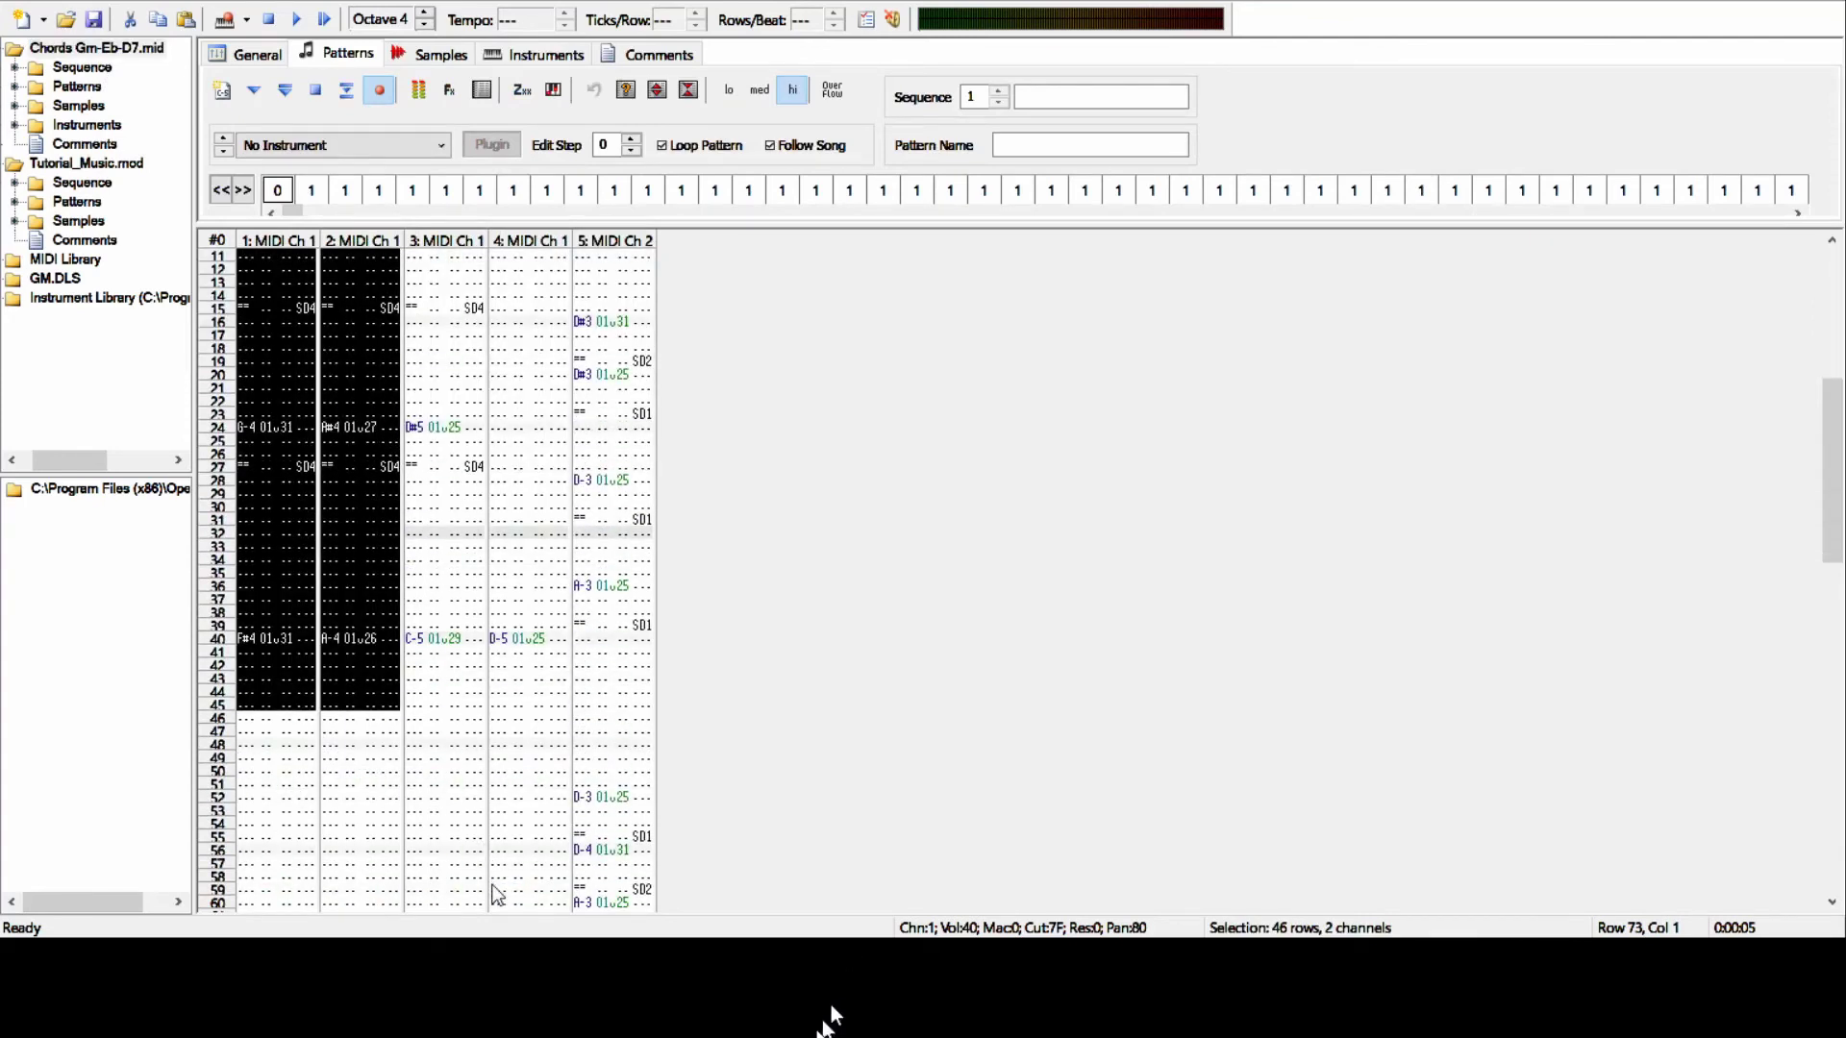
pyautogui.doubleClick(121, 163)
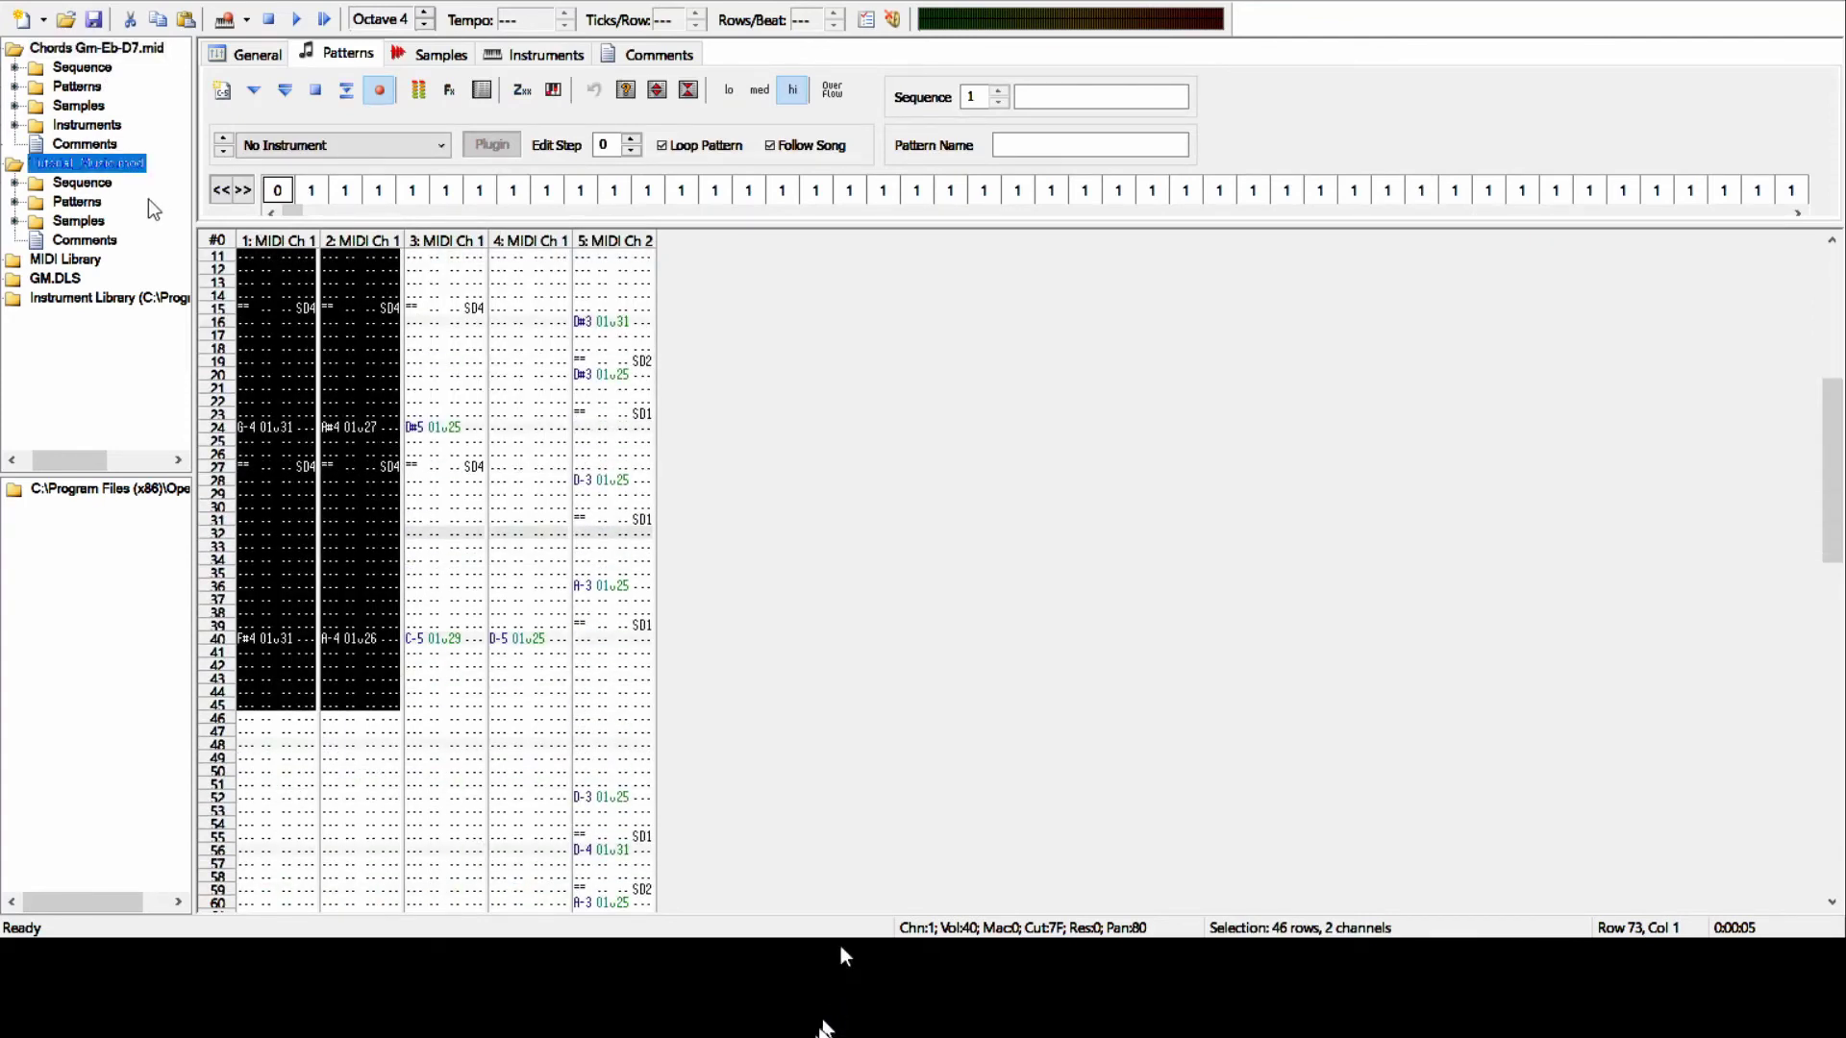
pyautogui.moveTo(500, 409); pyautogui.dragTo(519, 427)
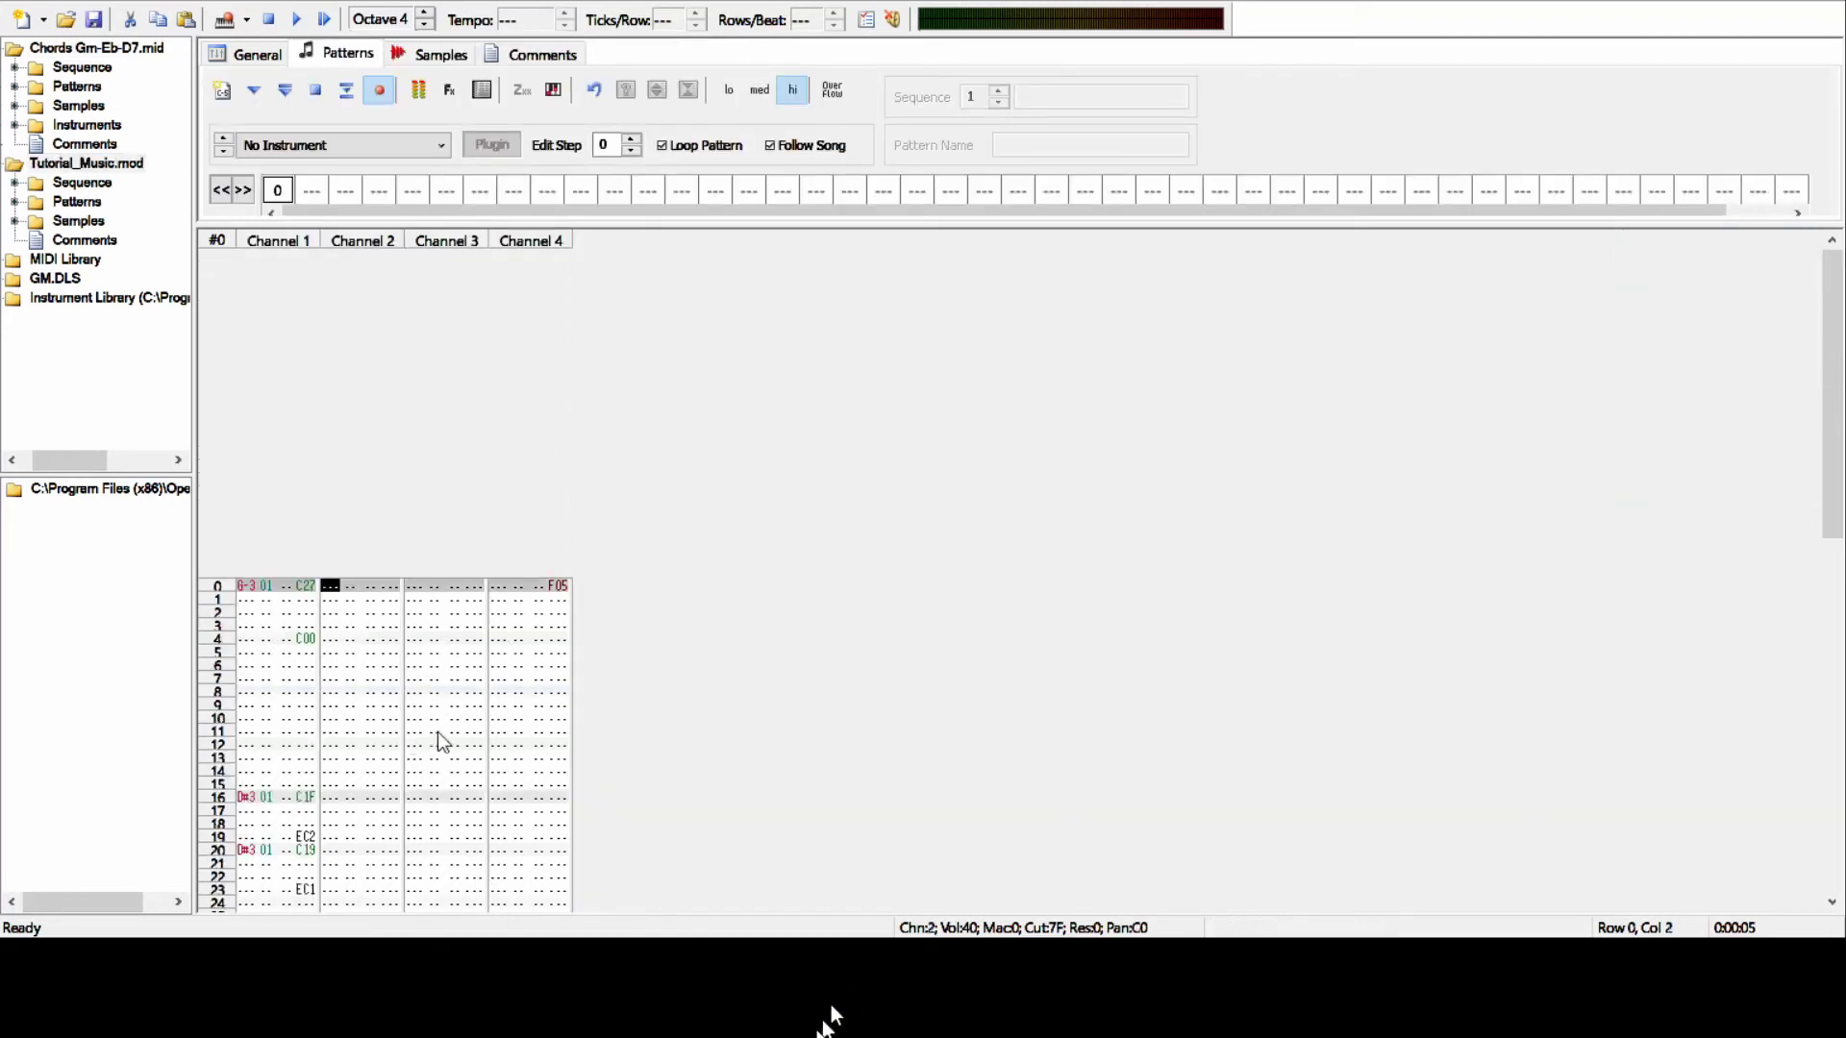
pyautogui.hotkey('ctrl', 'v')
pyautogui.scroll(-2, 495, 616)
pyautogui.press('Delete')
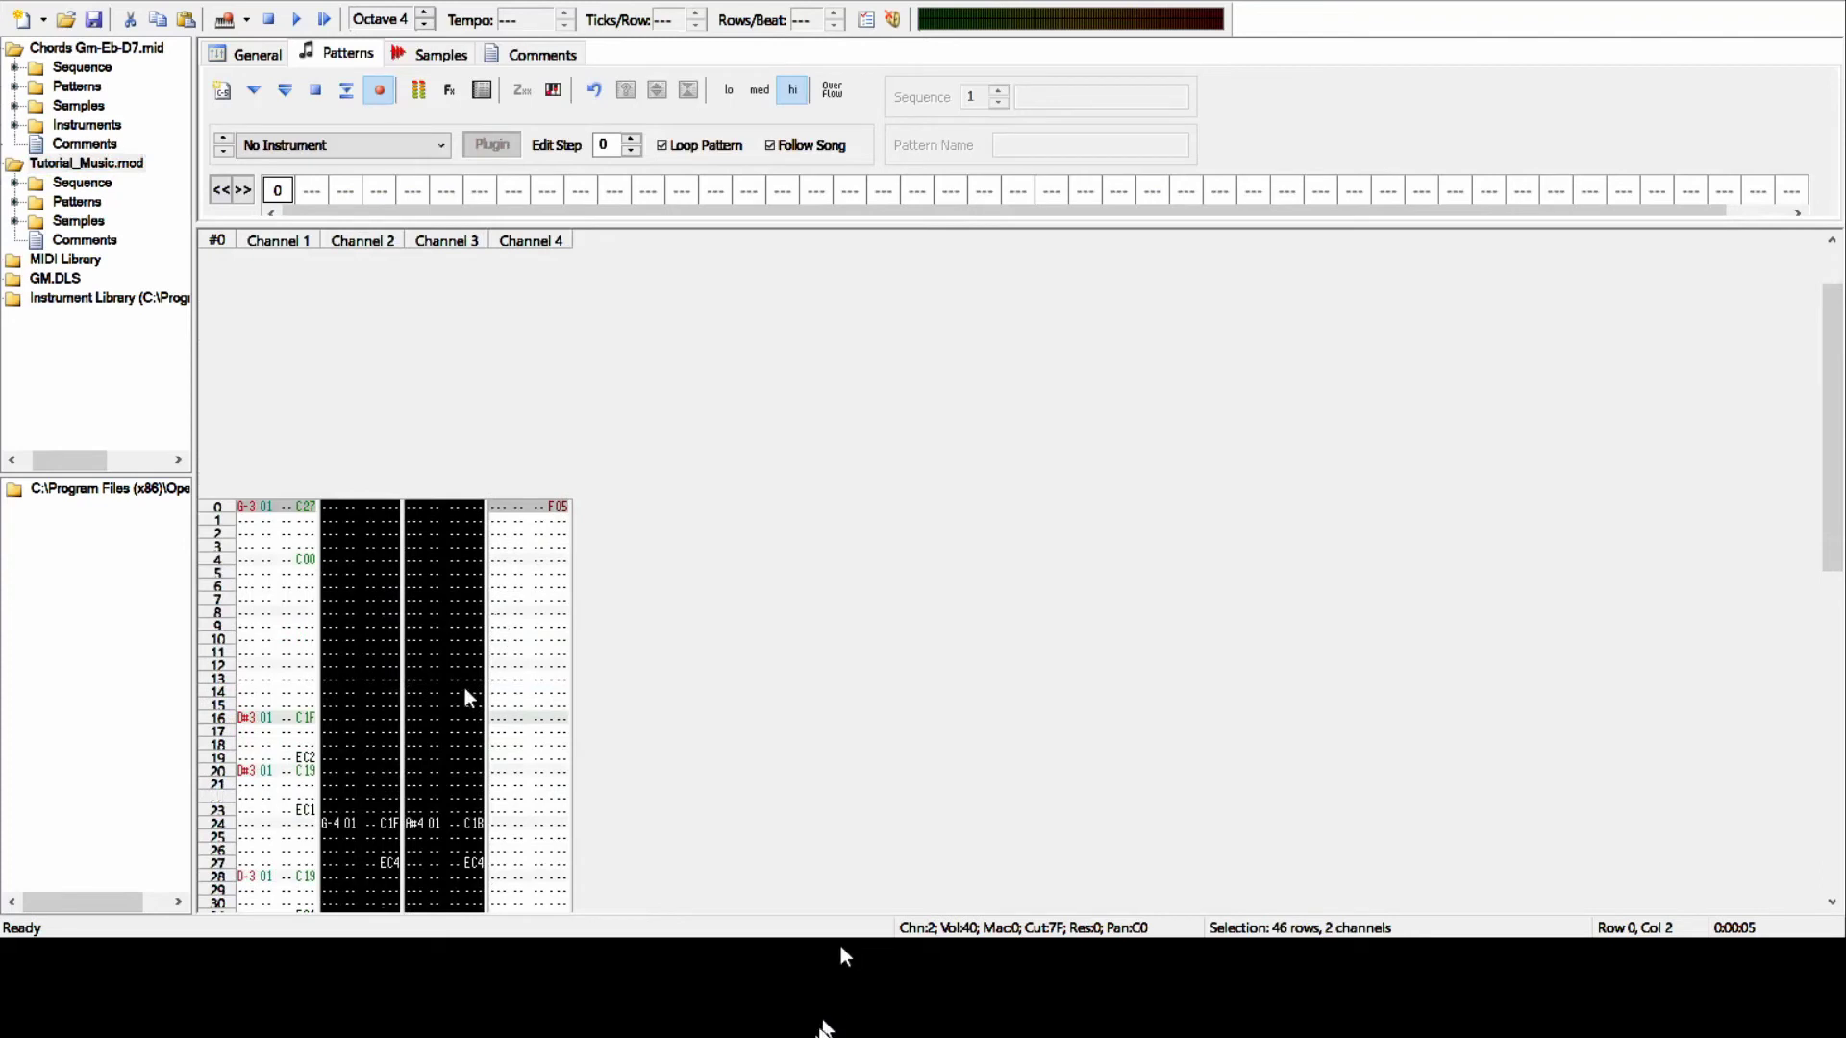
# - View the source MIDI pattern once more, return to Tutorial_Music.mod, play its pattern and stop the playback
pyautogui.doubleClick(142, 53)
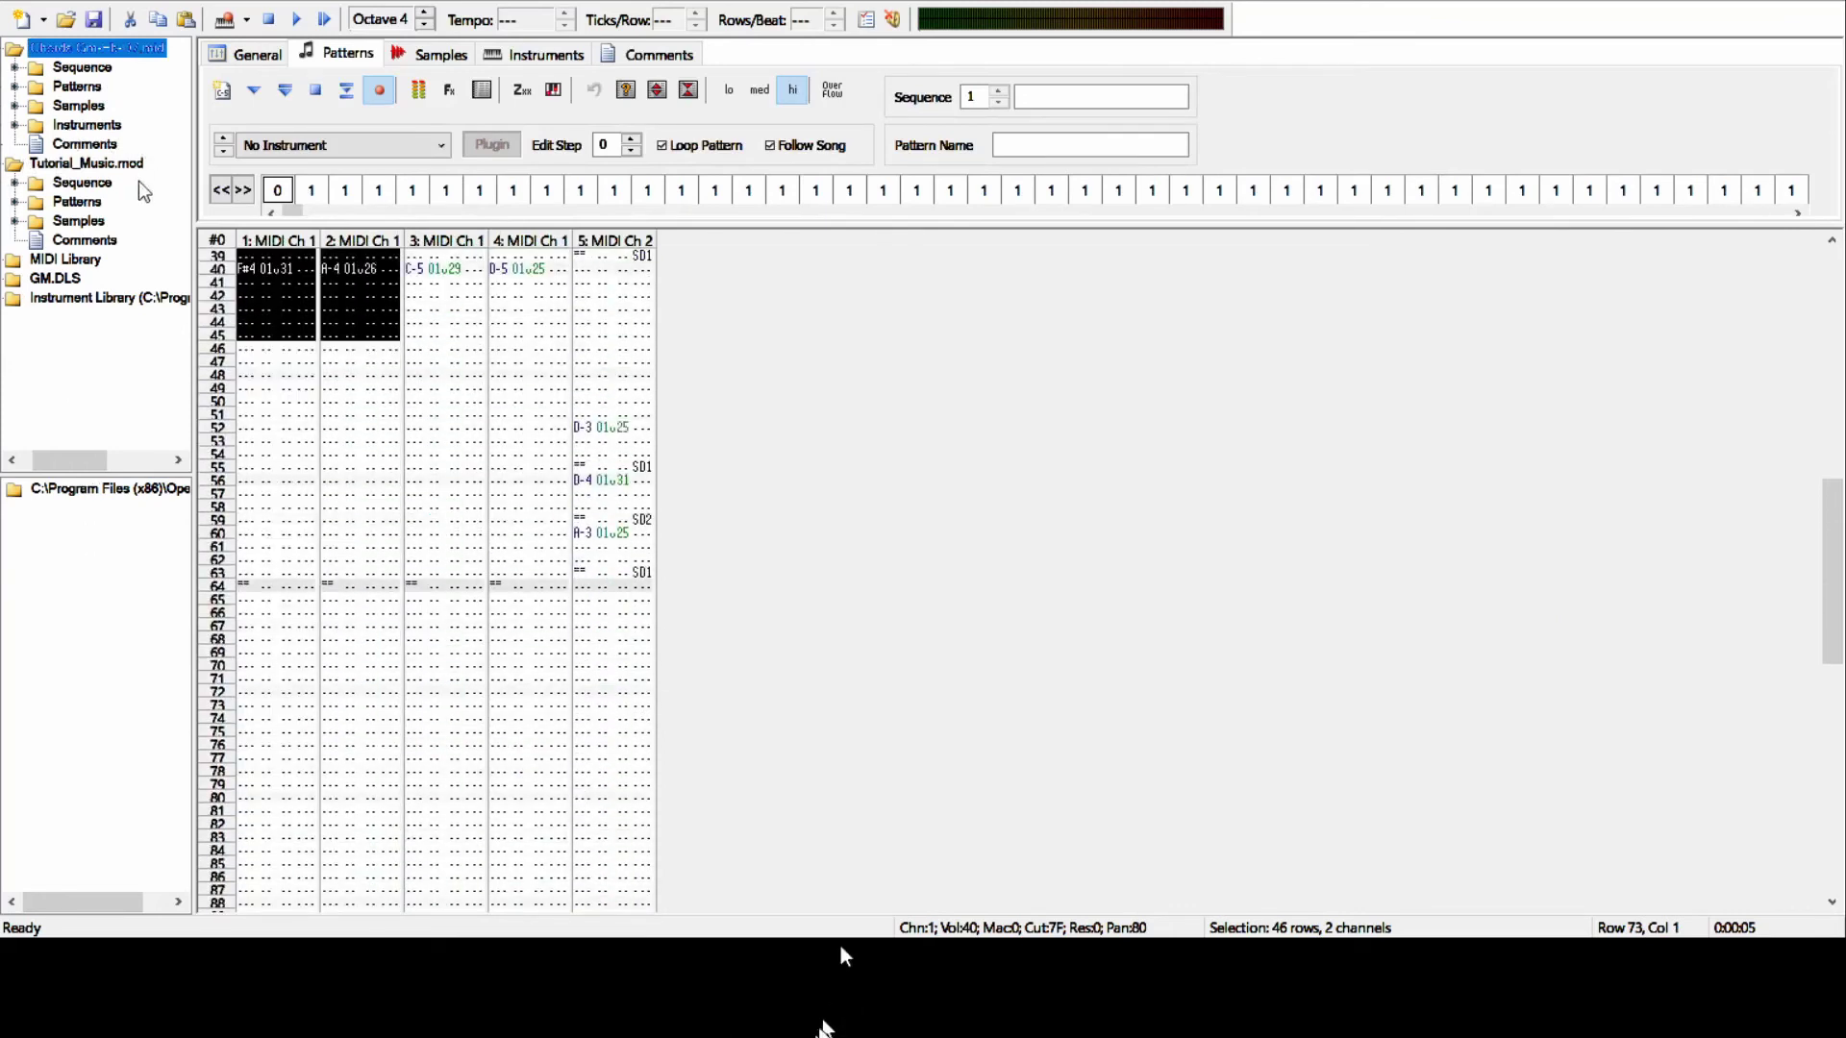
pyautogui.doubleClick(120, 204)
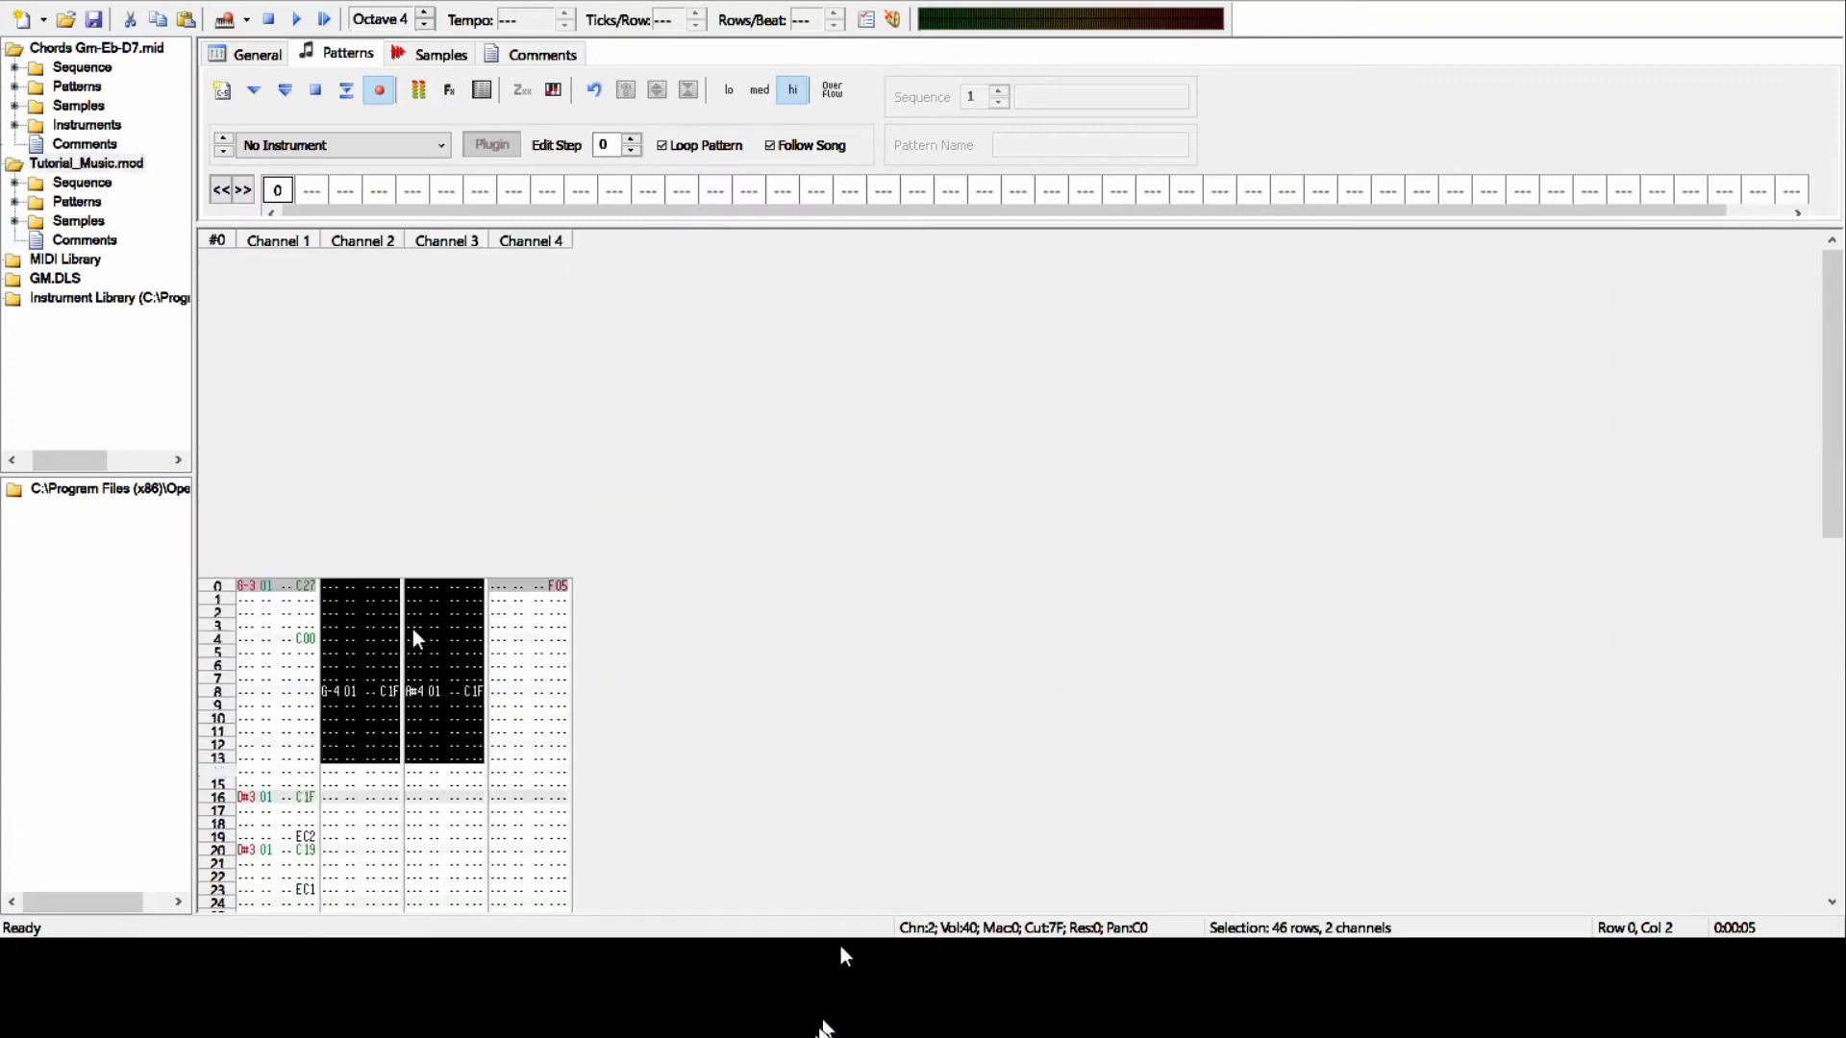
pyautogui.click(496, 415)
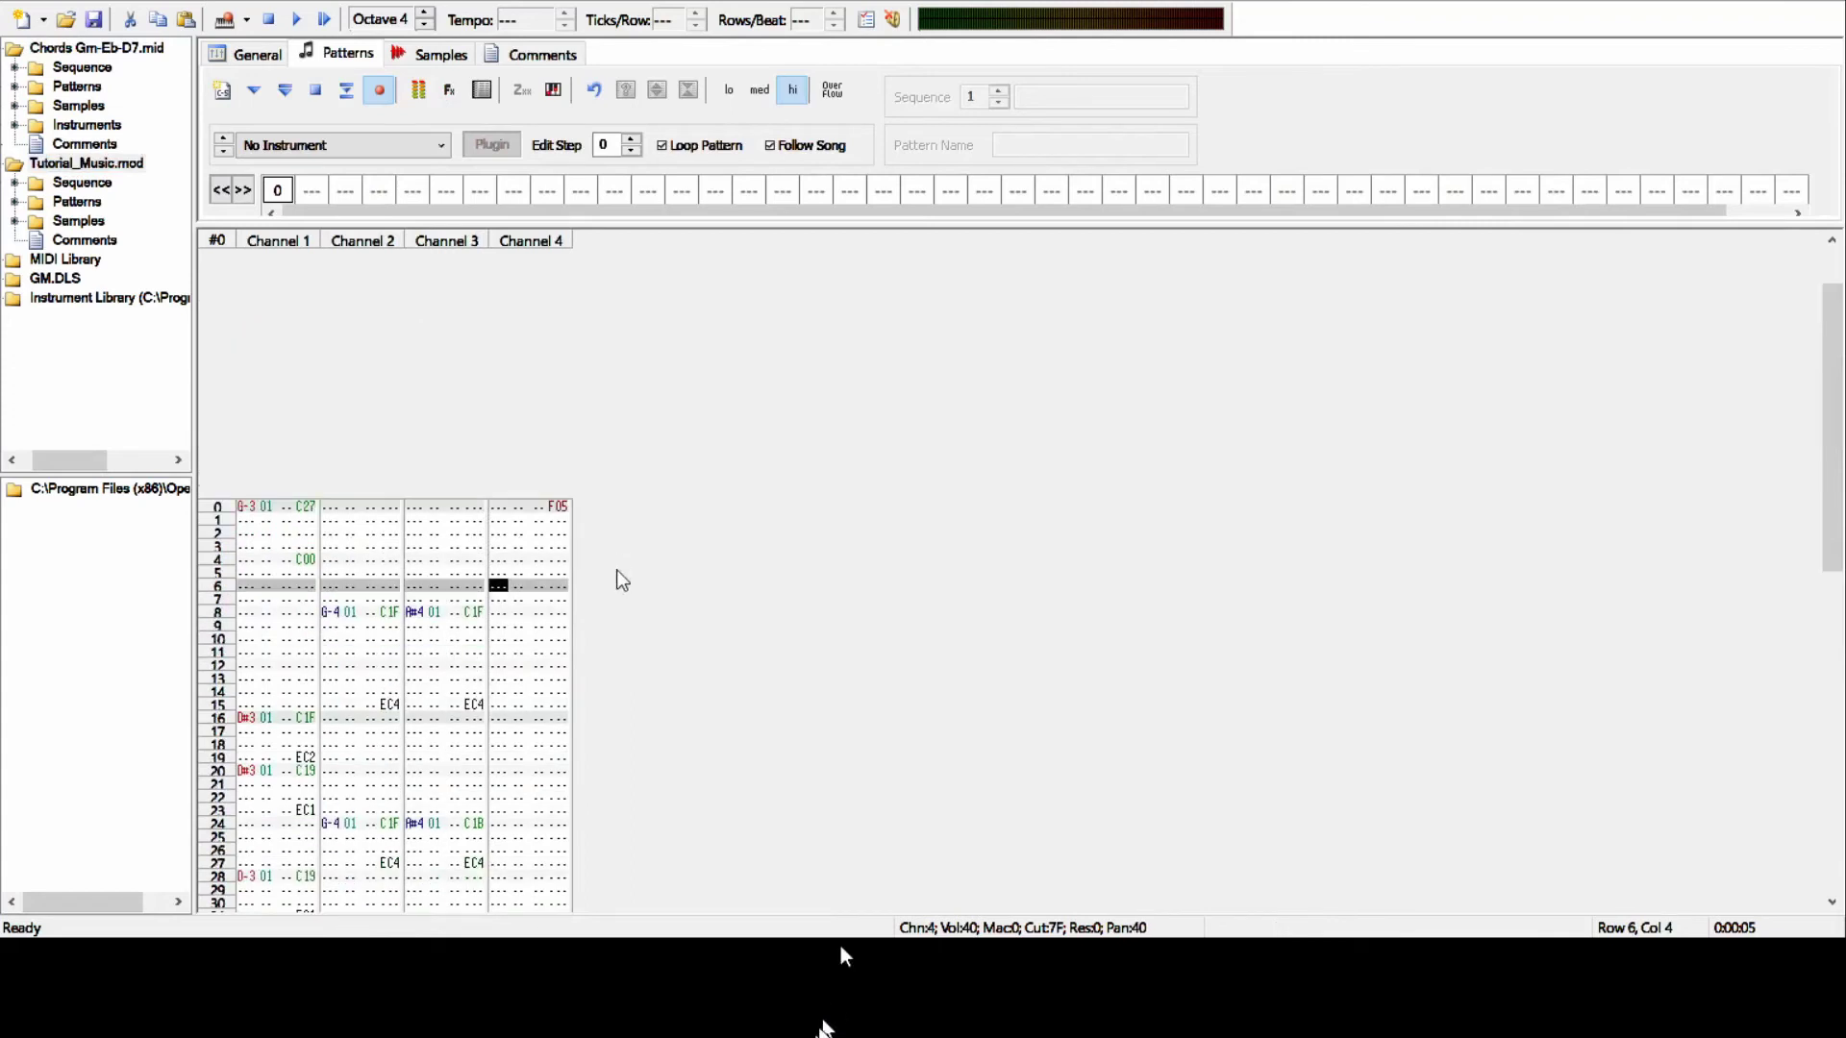
pyautogui.scroll(-2, 614, 643)
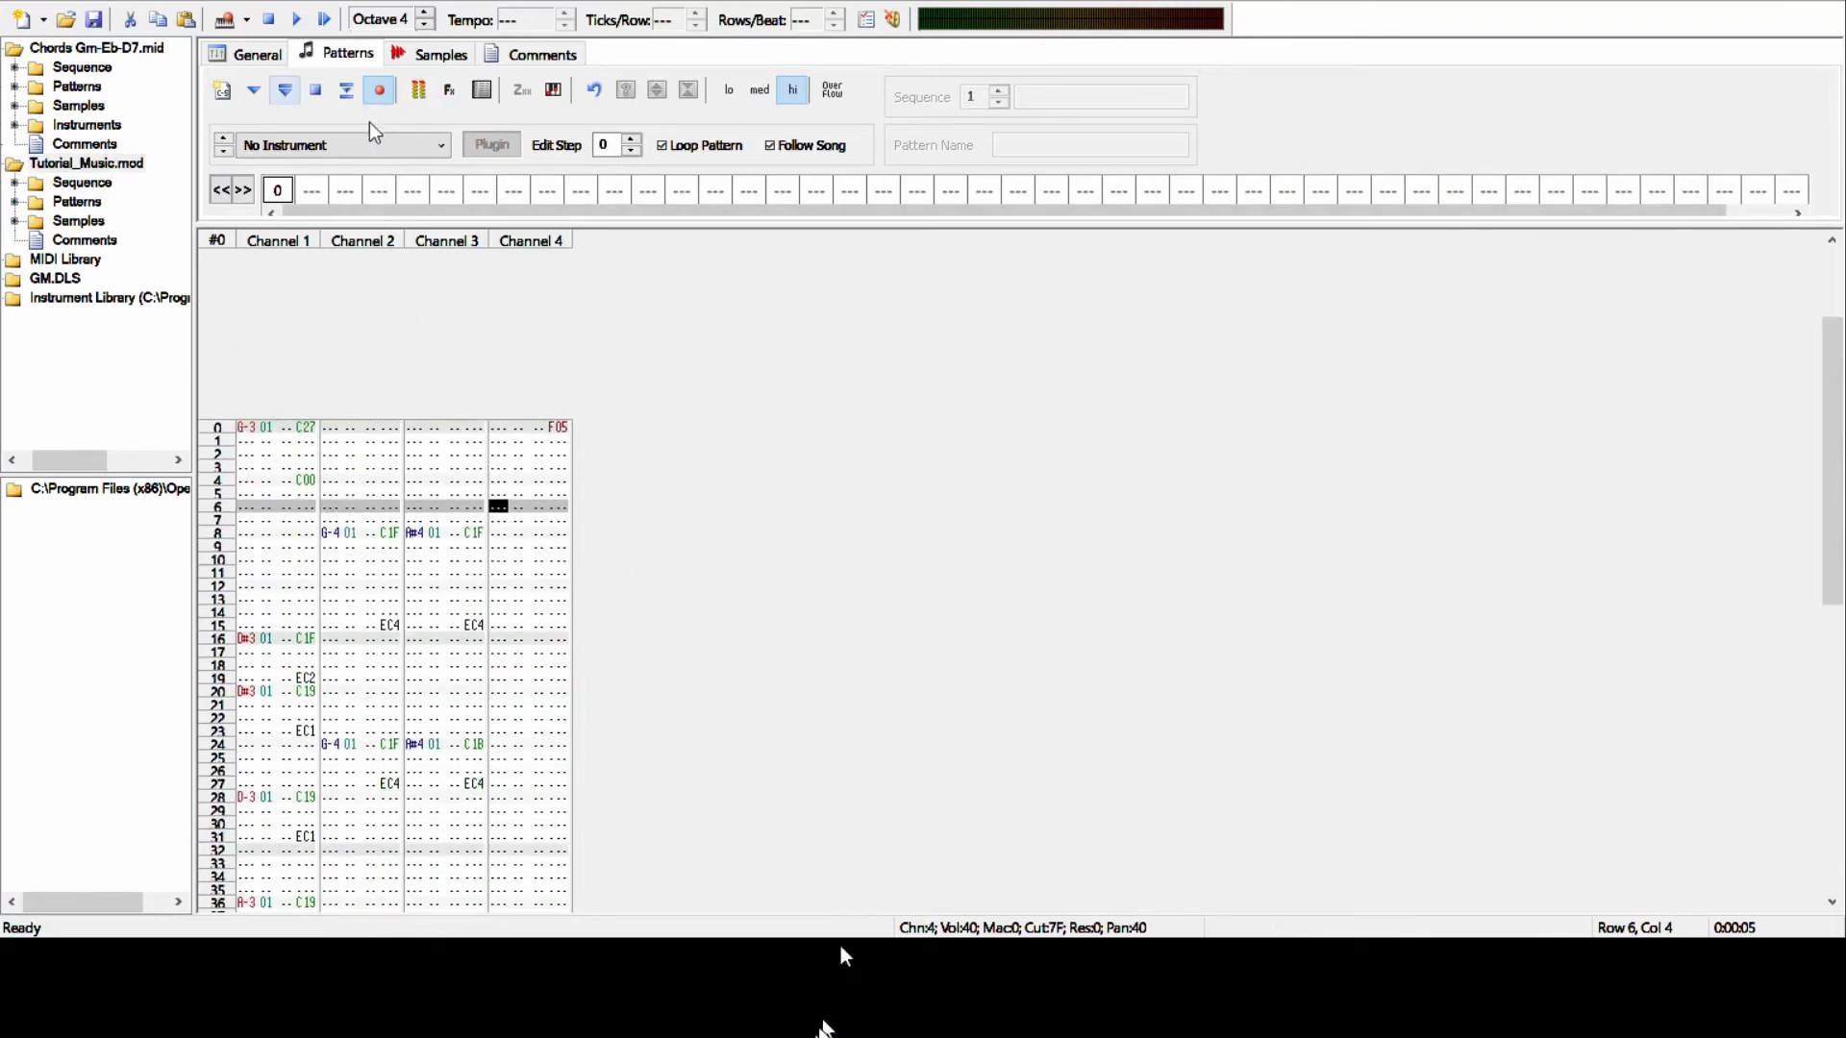
pyautogui.click(285, 90)
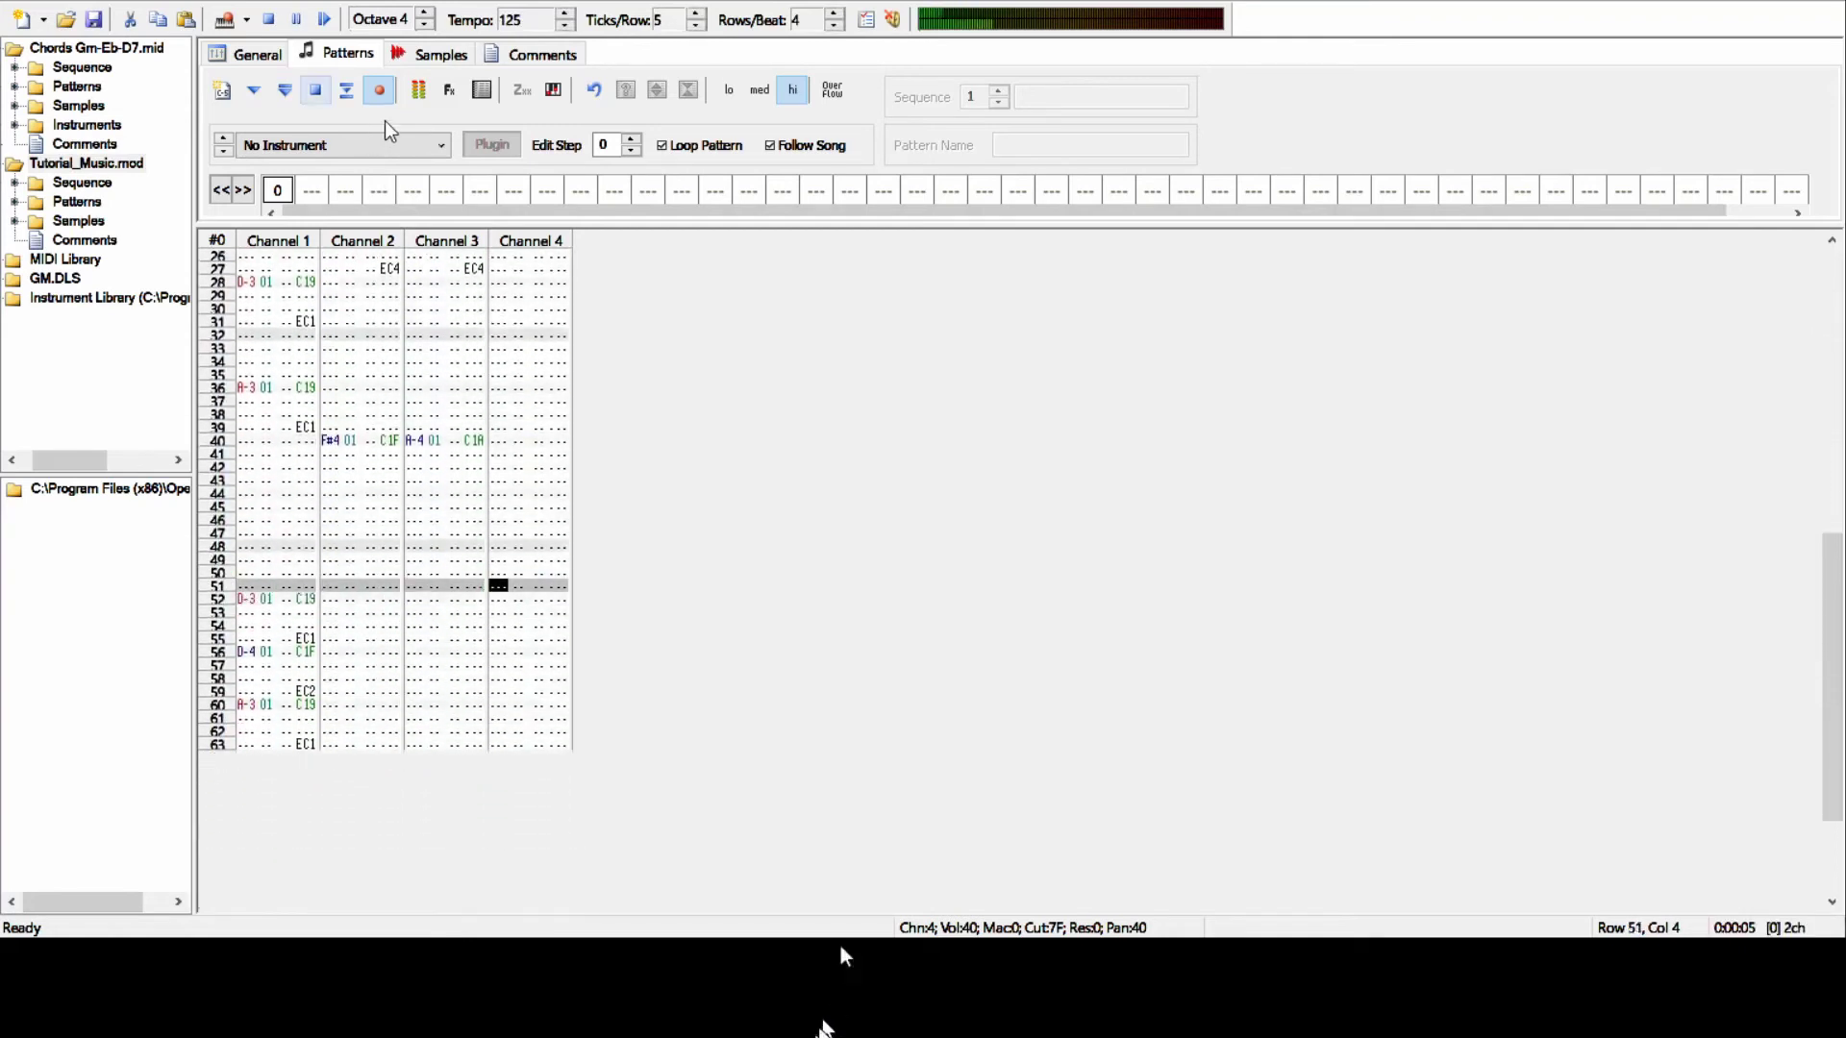
pyautogui.press('F8')
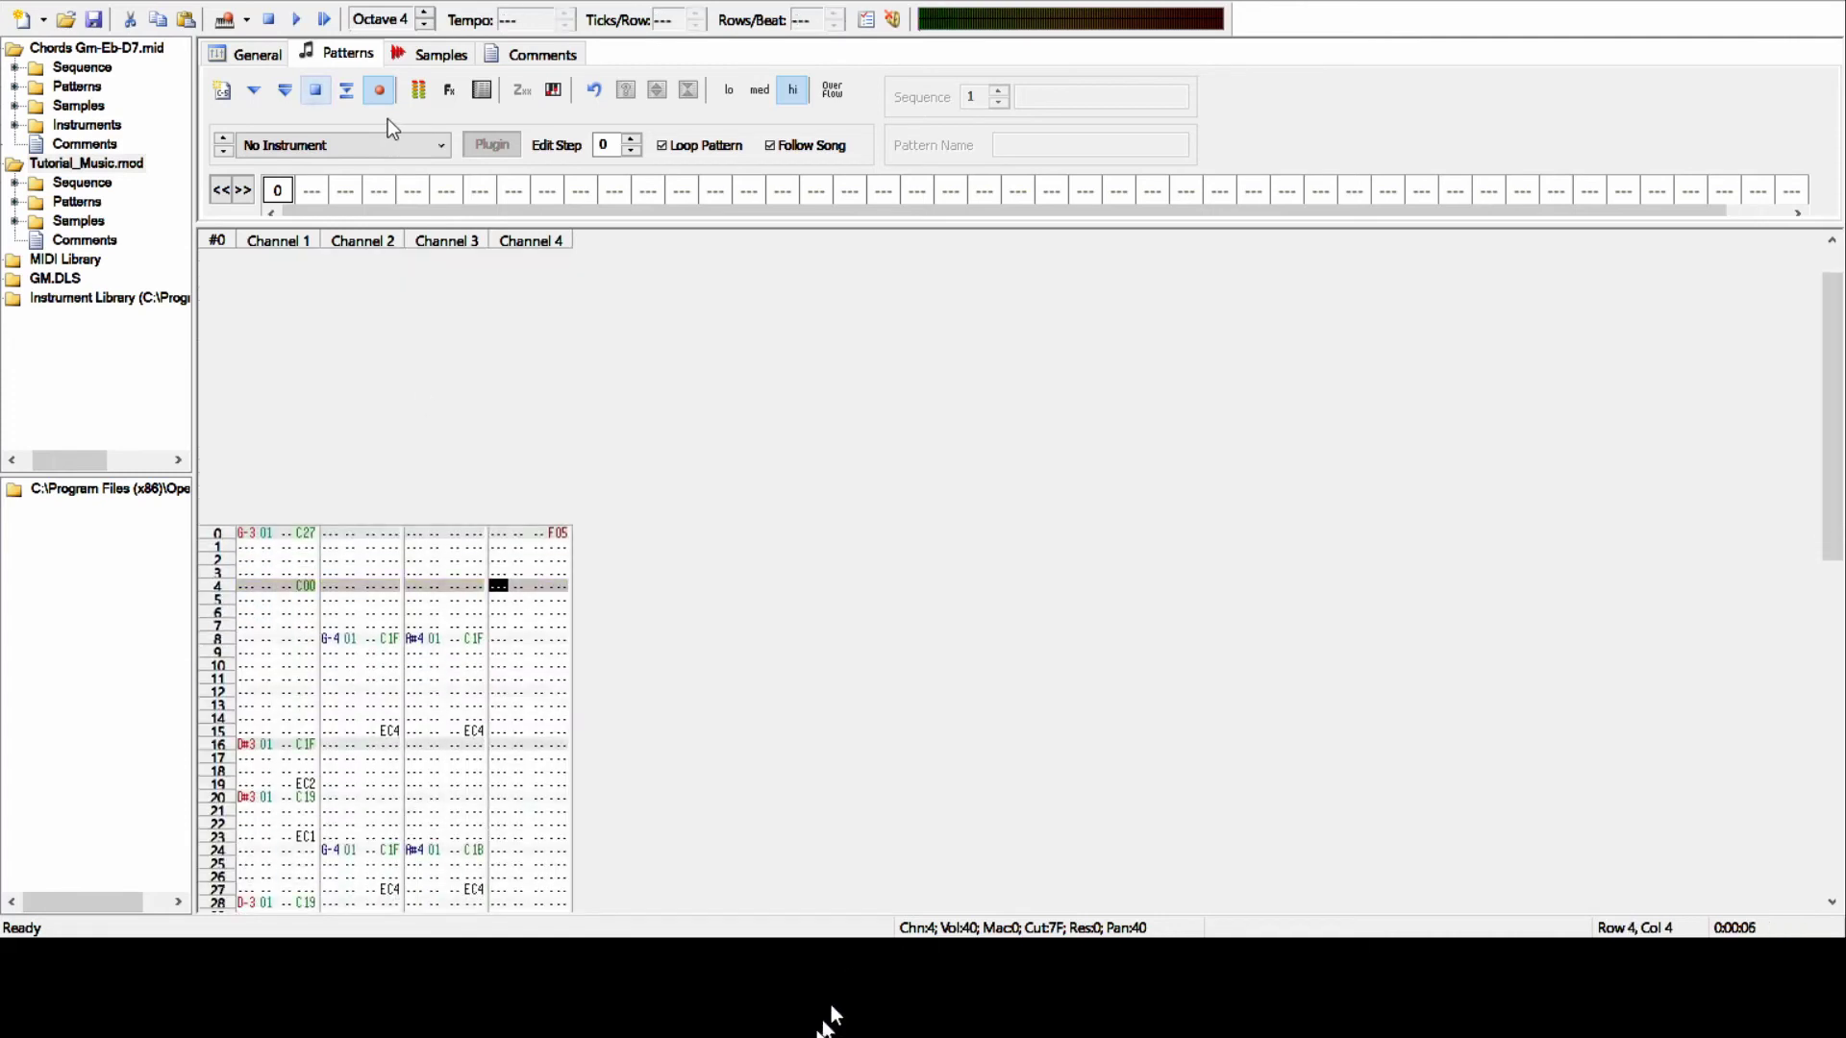
# - Copy the EC4 note cuts at row 15 of Channels 2 and 3 to row 63 of the same channels
pyautogui.scroll(-4, 546, 806)
pyautogui.moveTo(384, 562); pyautogui.dragTo(466, 575)
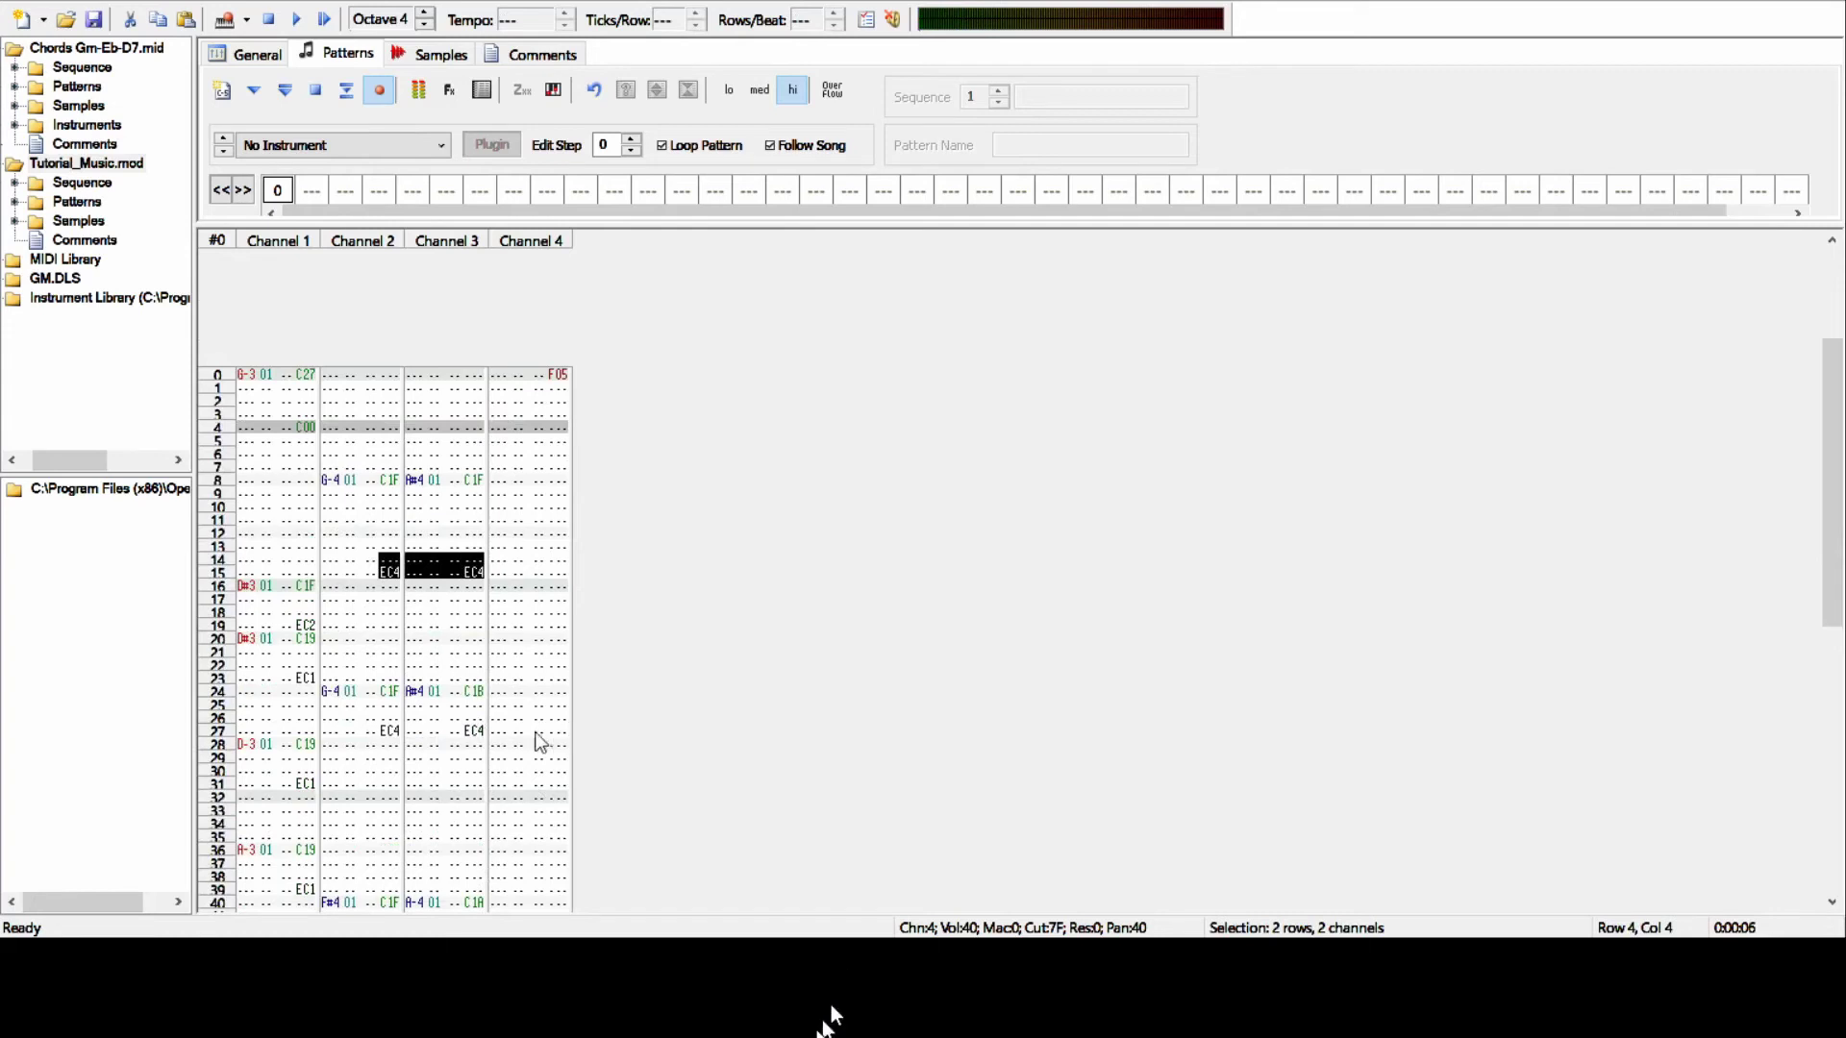
pyautogui.scroll(-12, 536, 742)
pyautogui.click(389, 638)
pyautogui.write('EC4\tEC4')
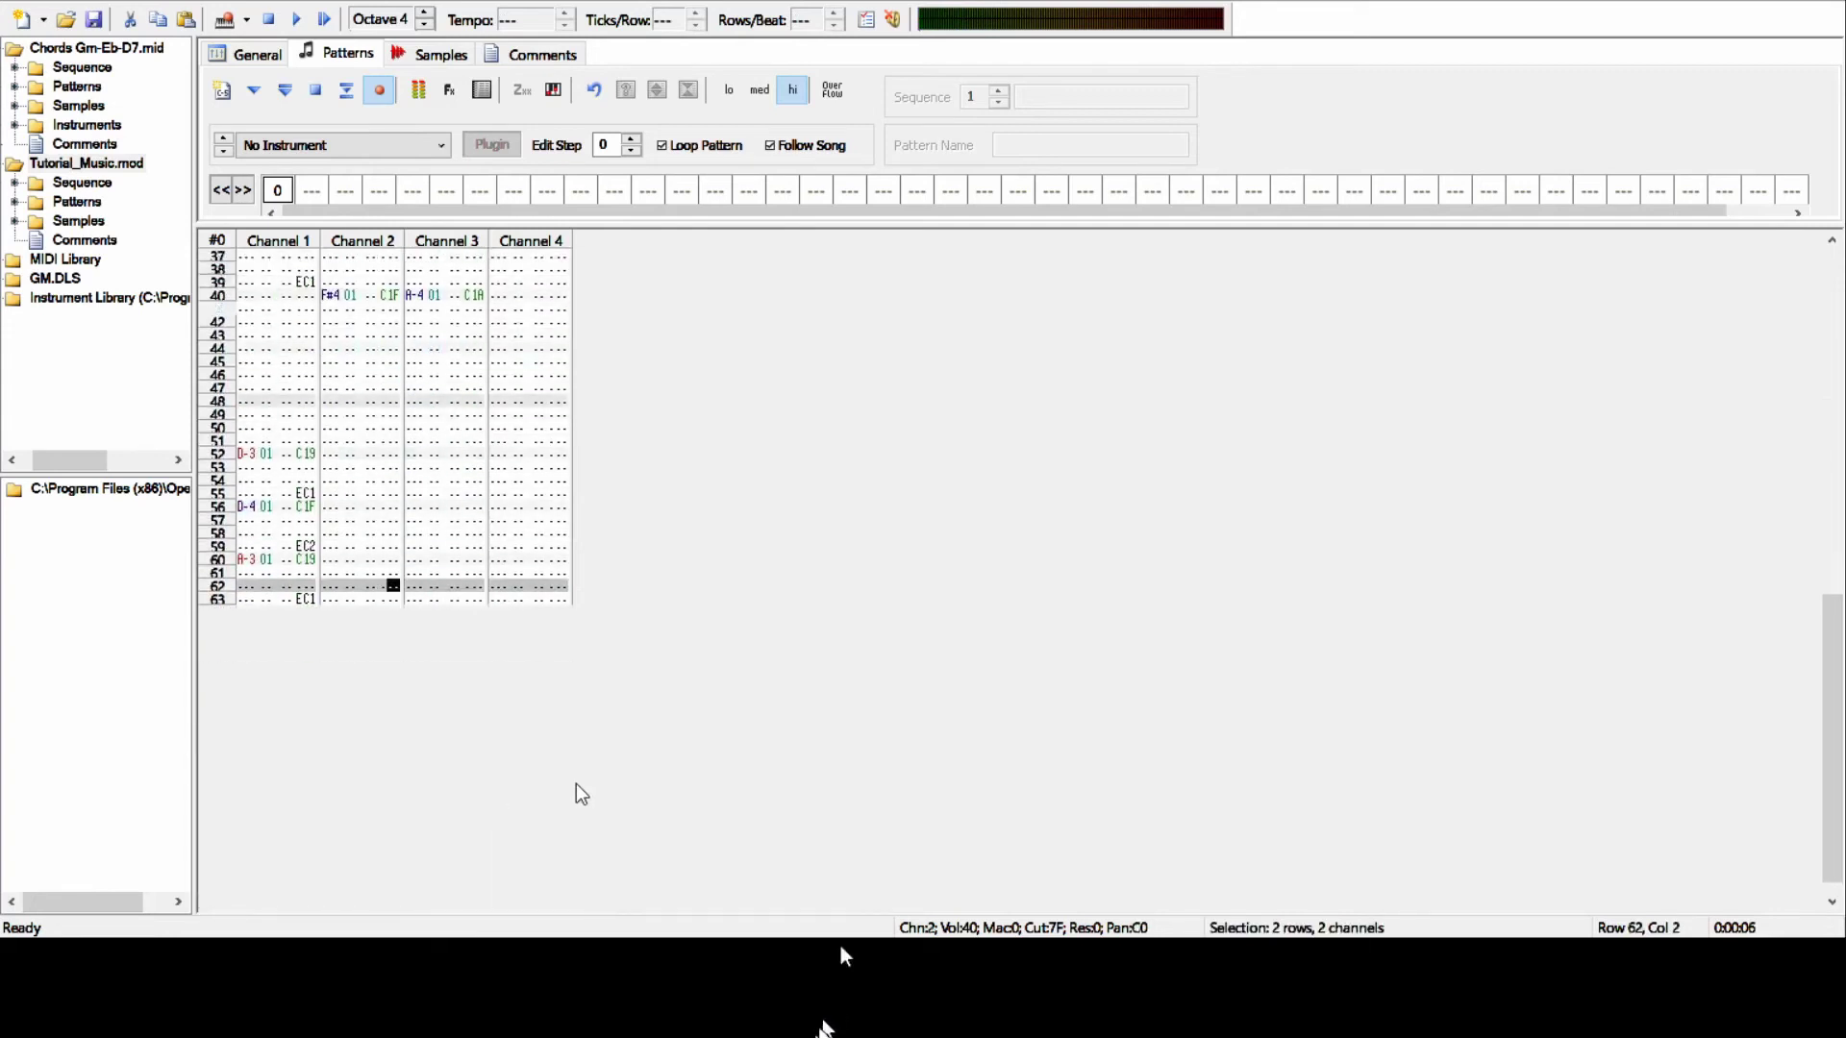
pyautogui.click(462, 633)
pyautogui.scroll(13, 576, 806)
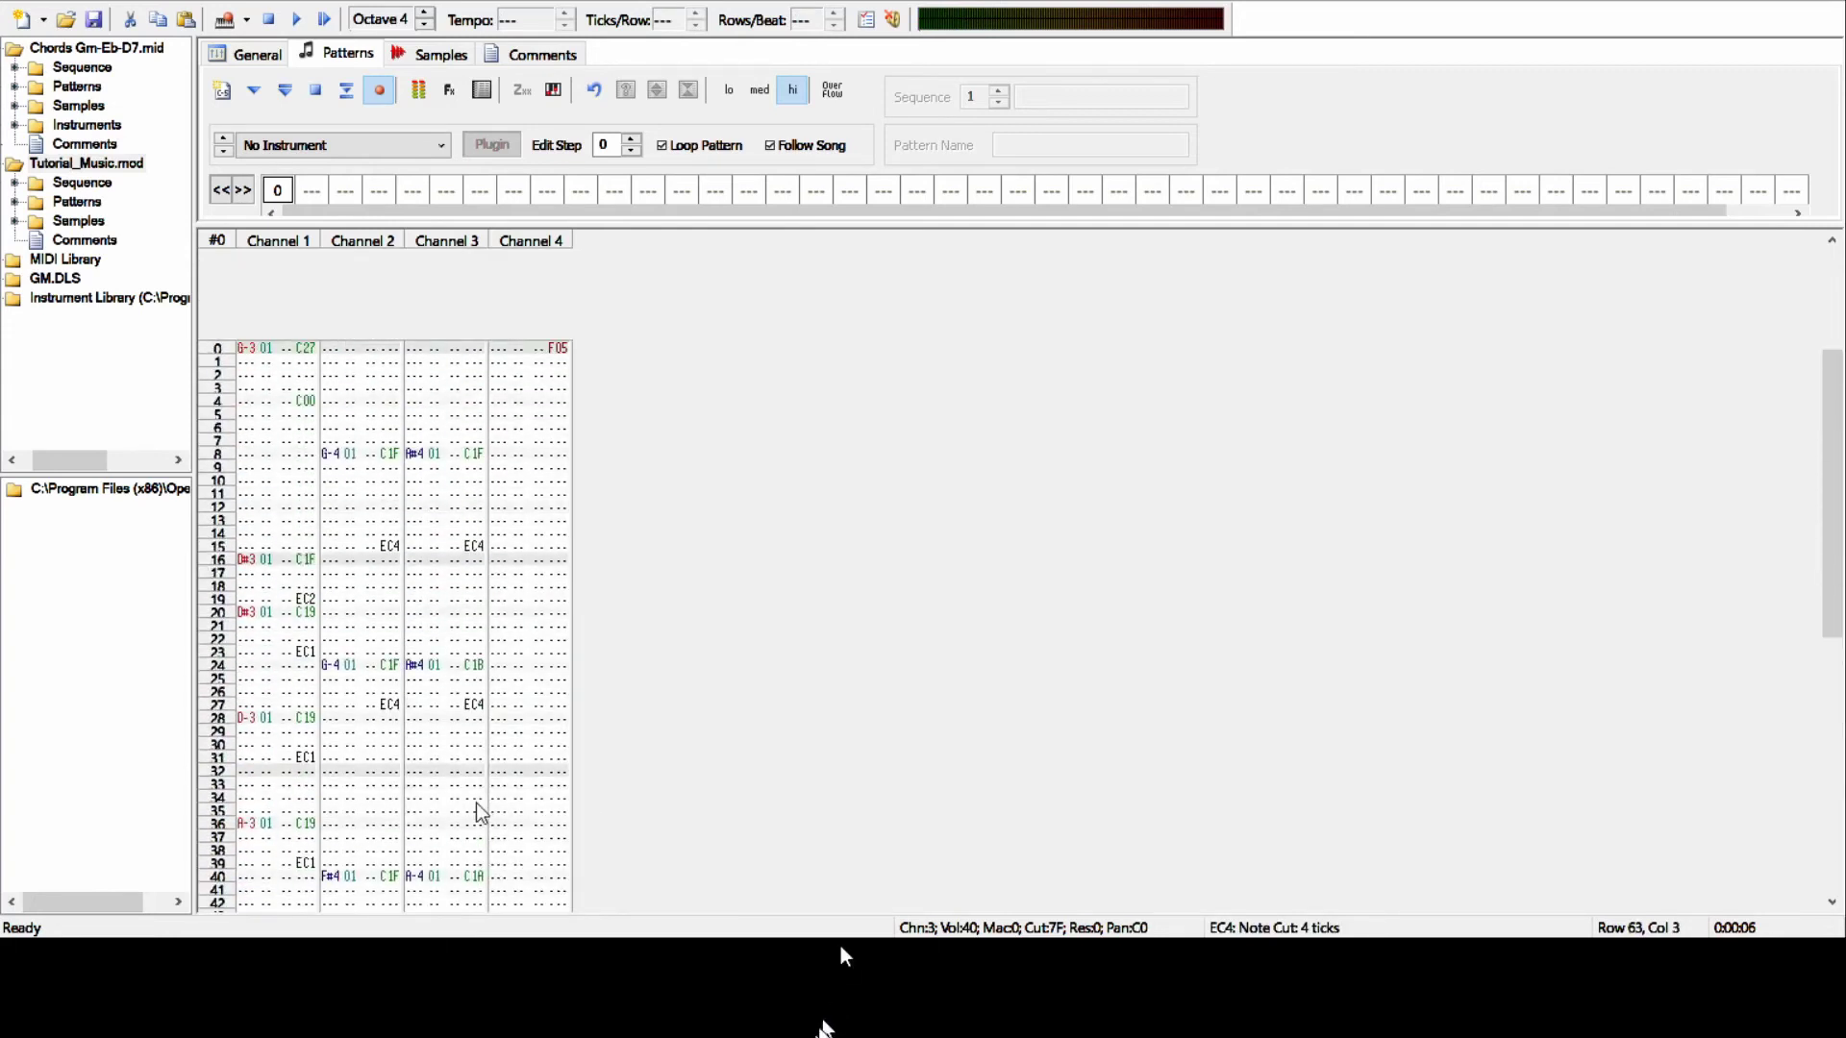
# - Examine the C00 volume effects in Channels 2 and 3 and the other effects through the whole module pattern
pyautogui.scroll(-6, 573, 618)
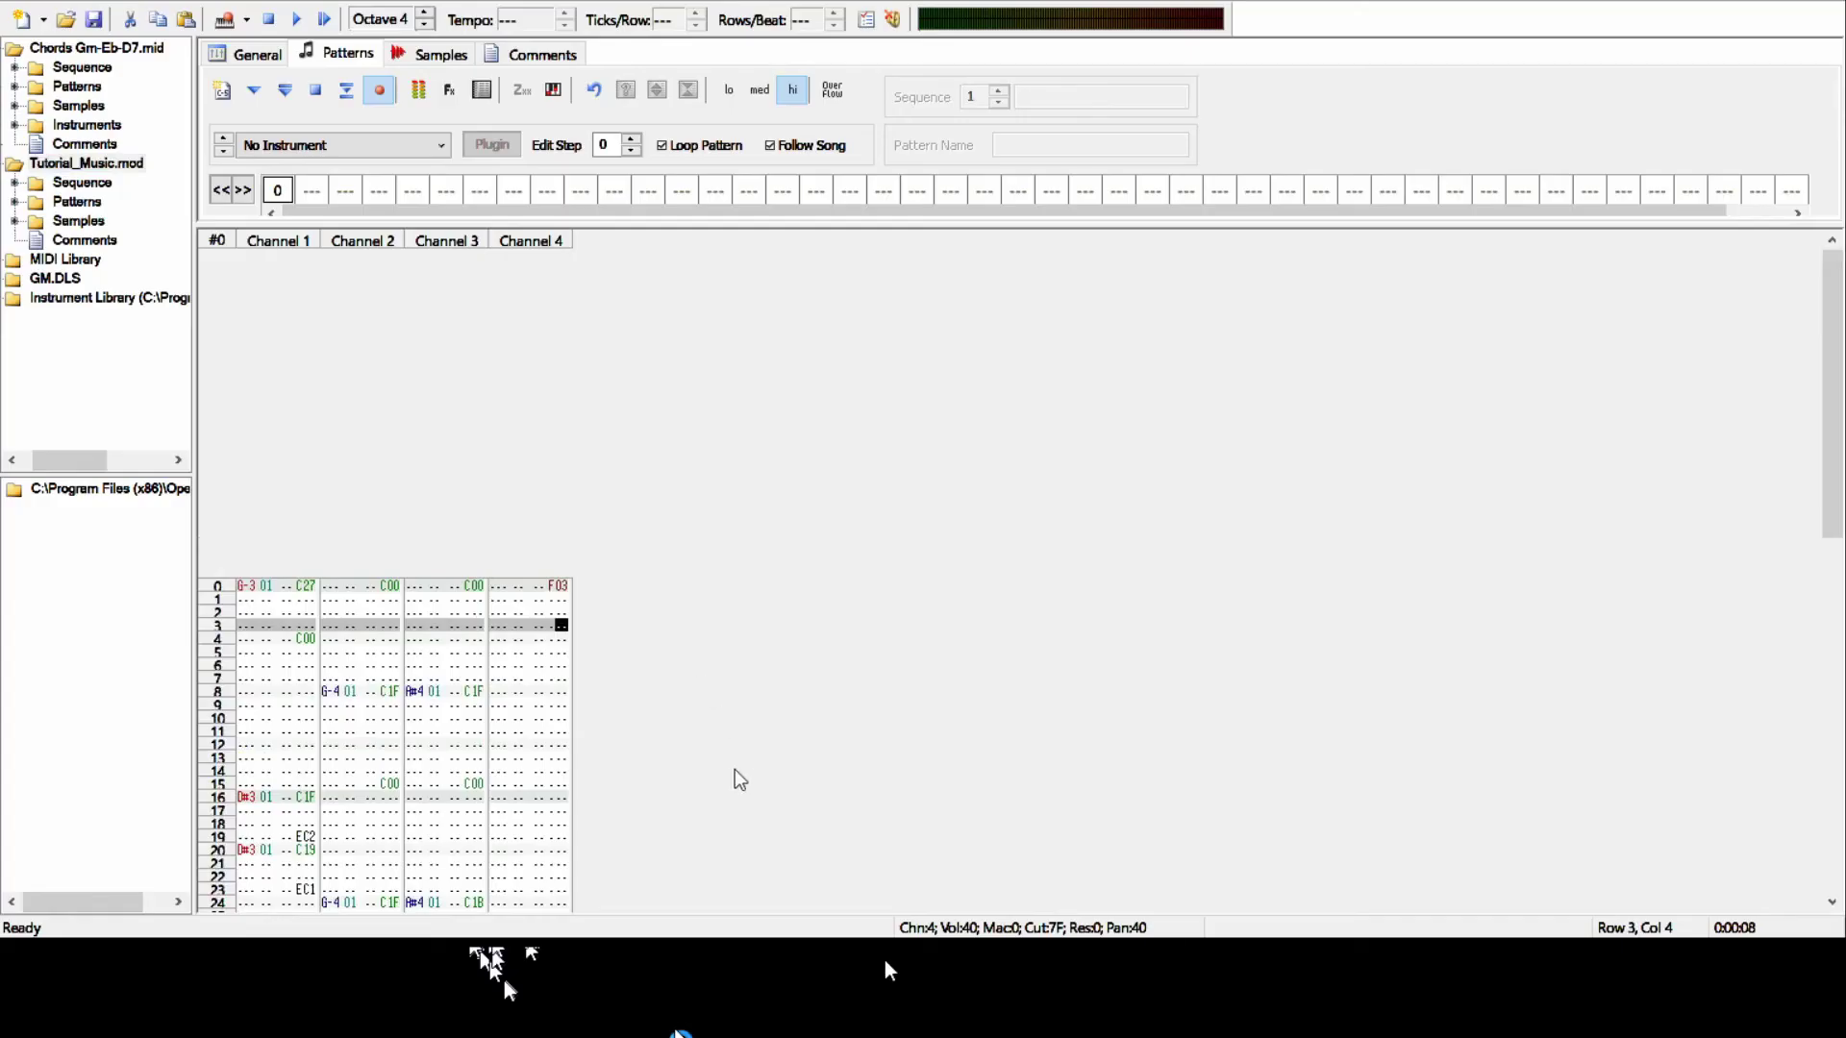
pyautogui.scroll(-3, 694, 694)
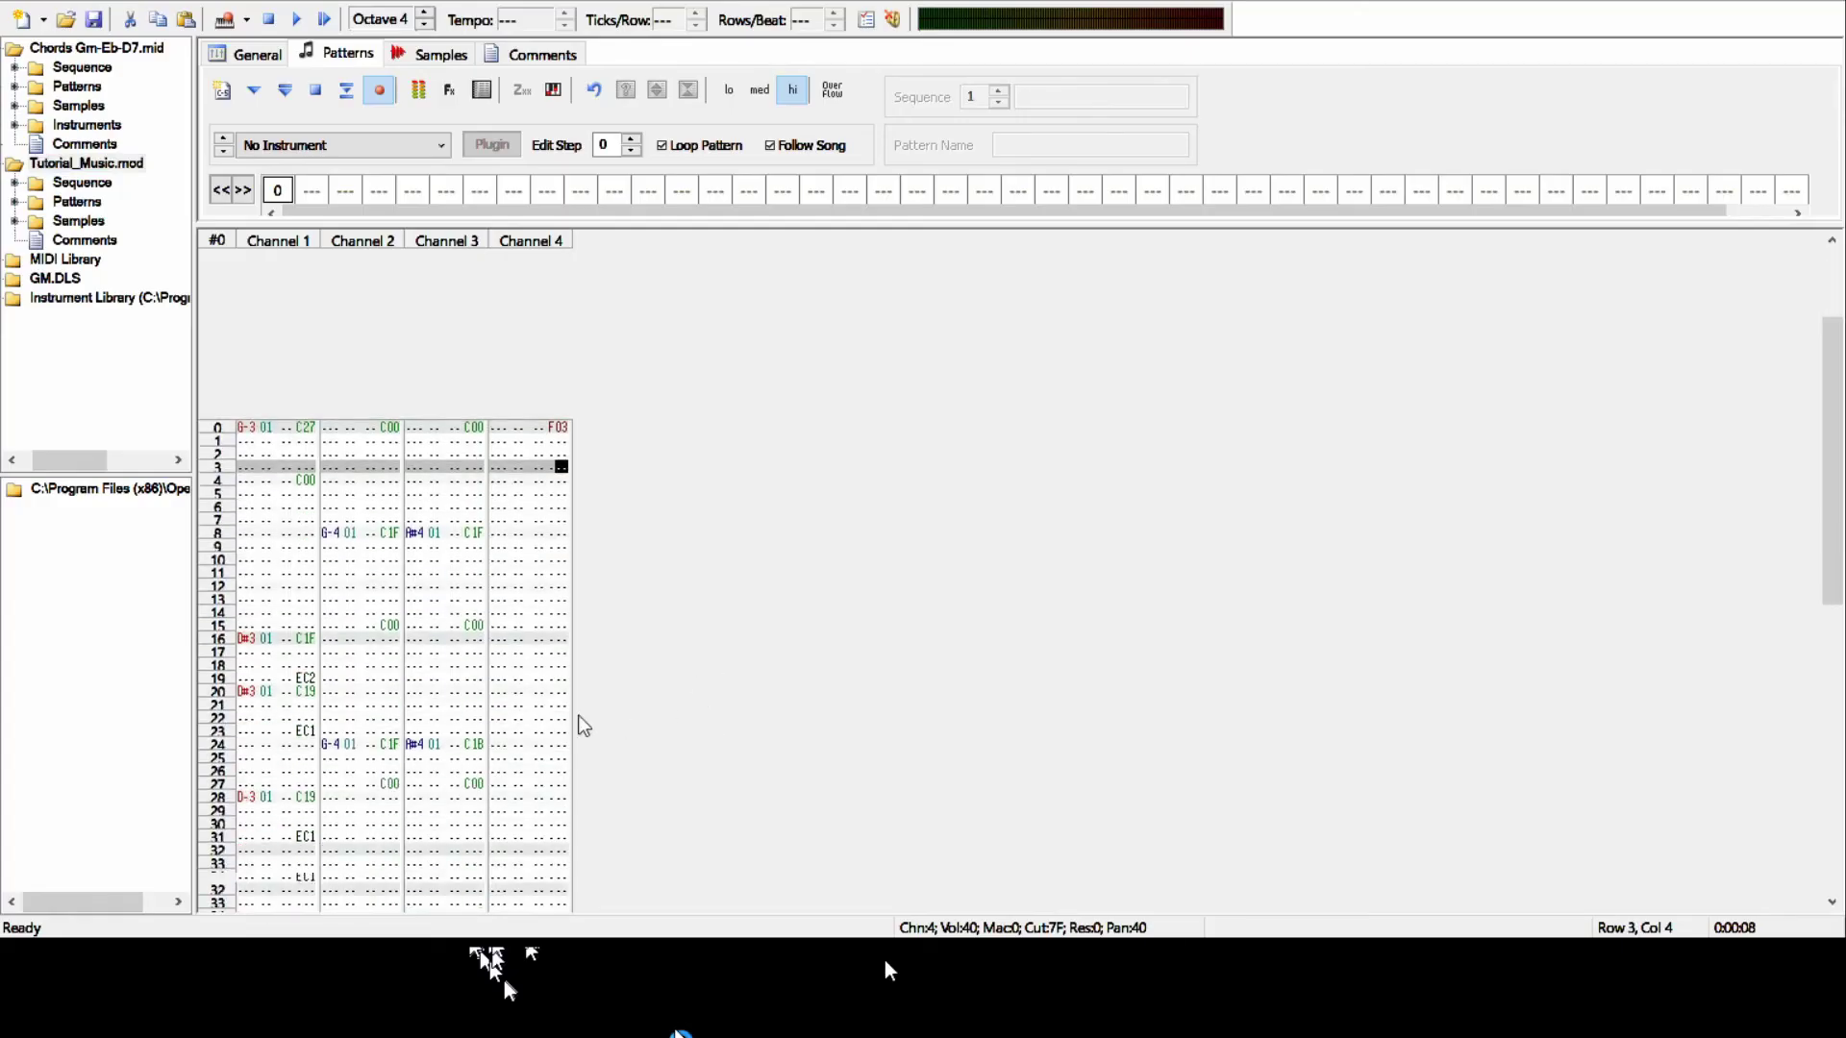
pyautogui.click(368, 429)
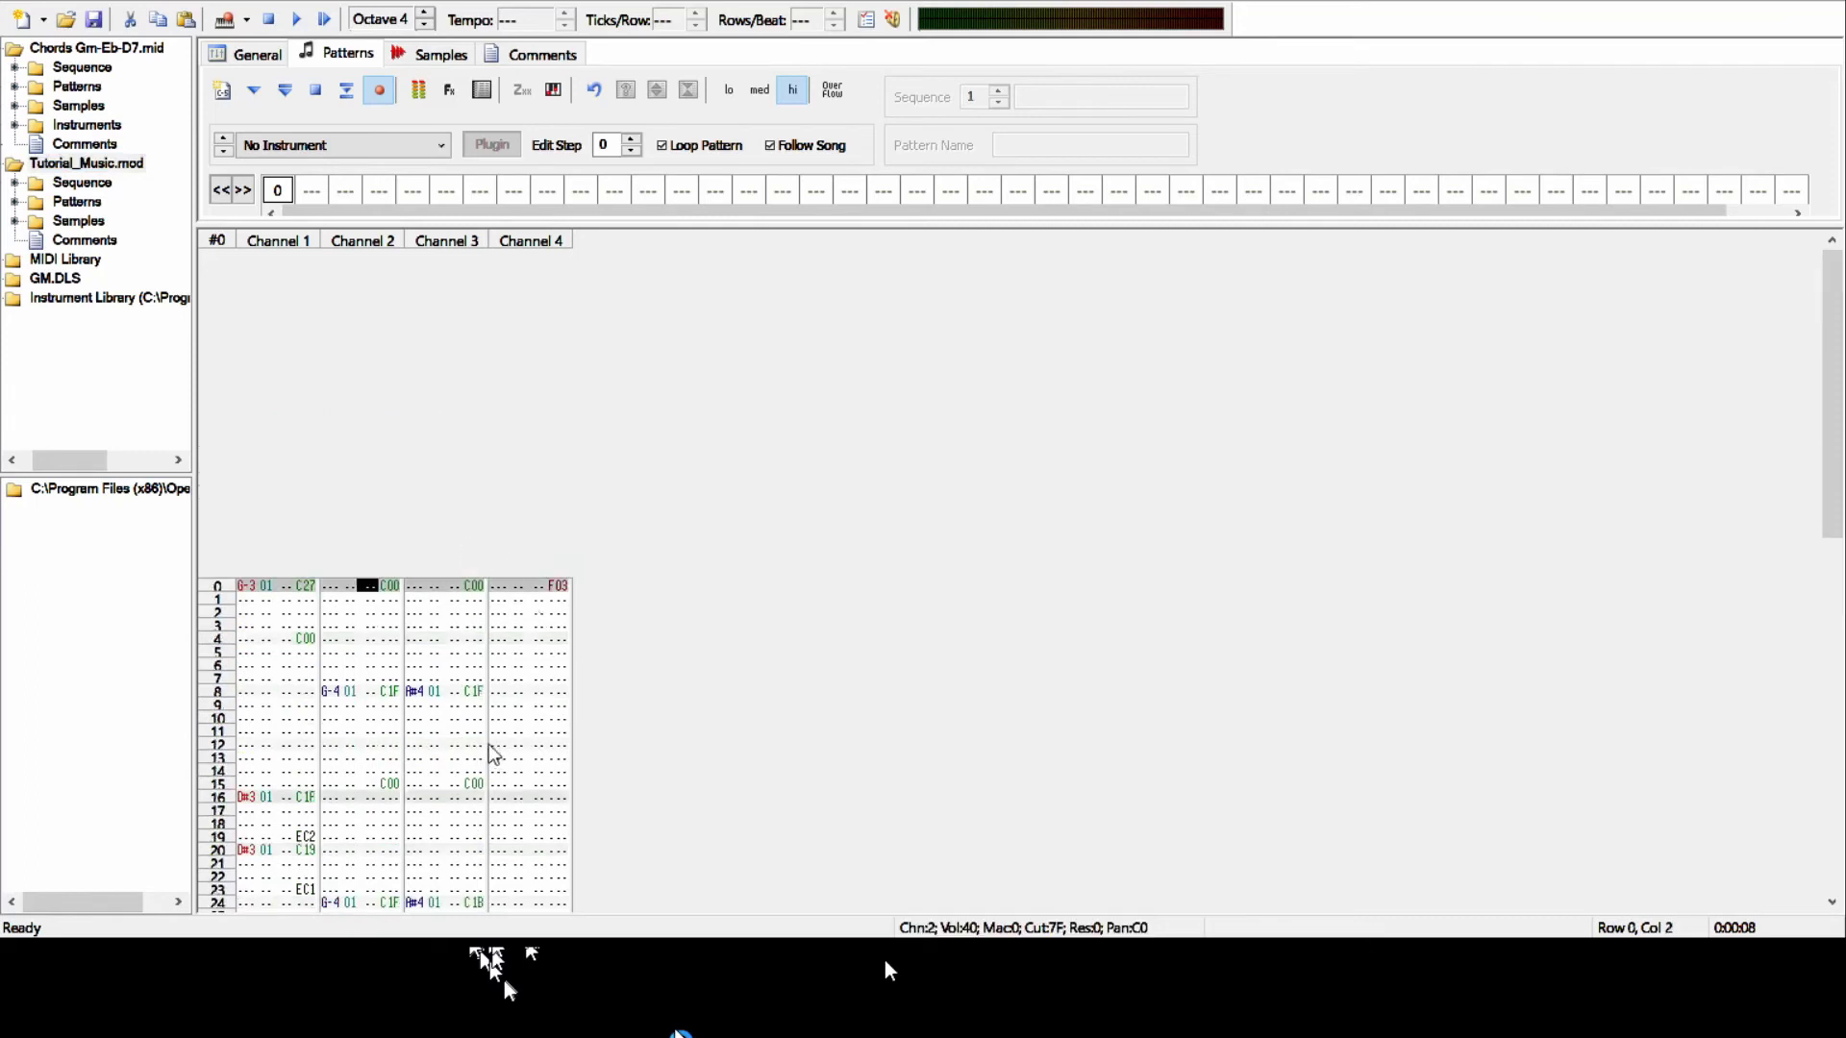
pyautogui.scroll(-3, 494, 747)
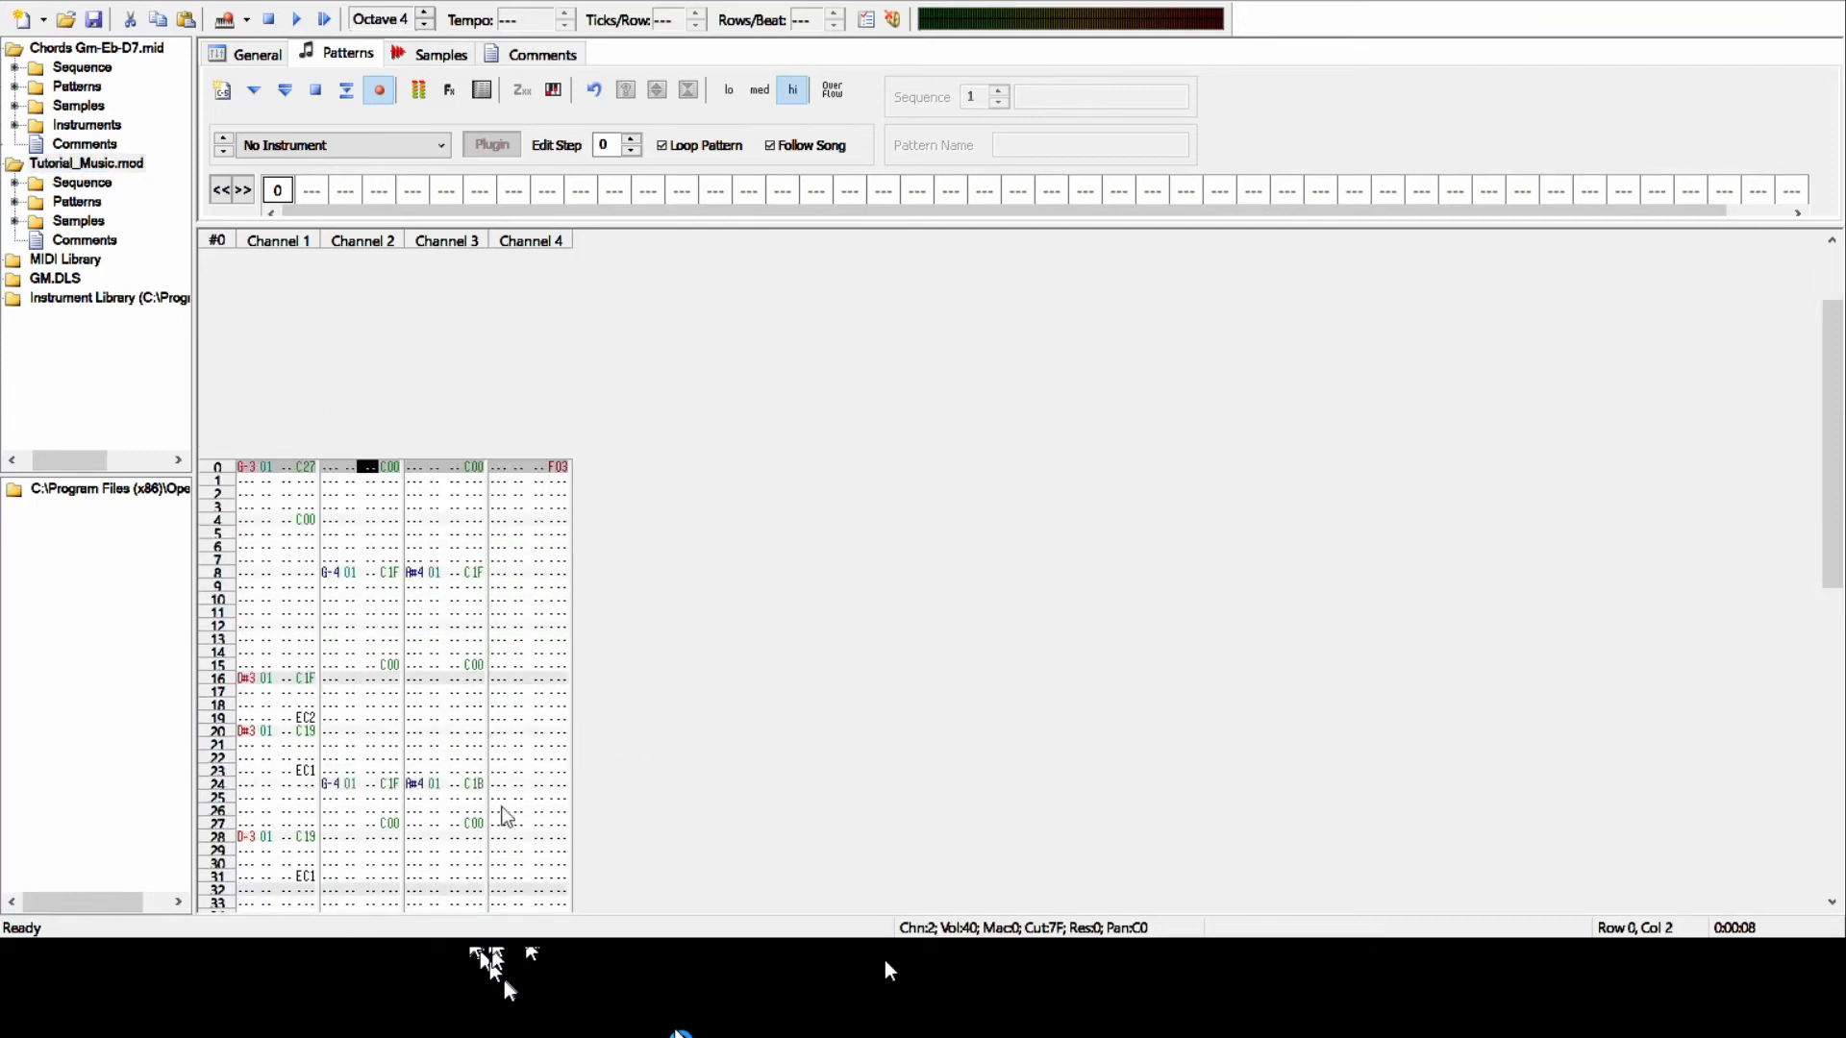
pyautogui.scroll(-3, 441, 798)
pyautogui.scroll(-5, 528, 769)
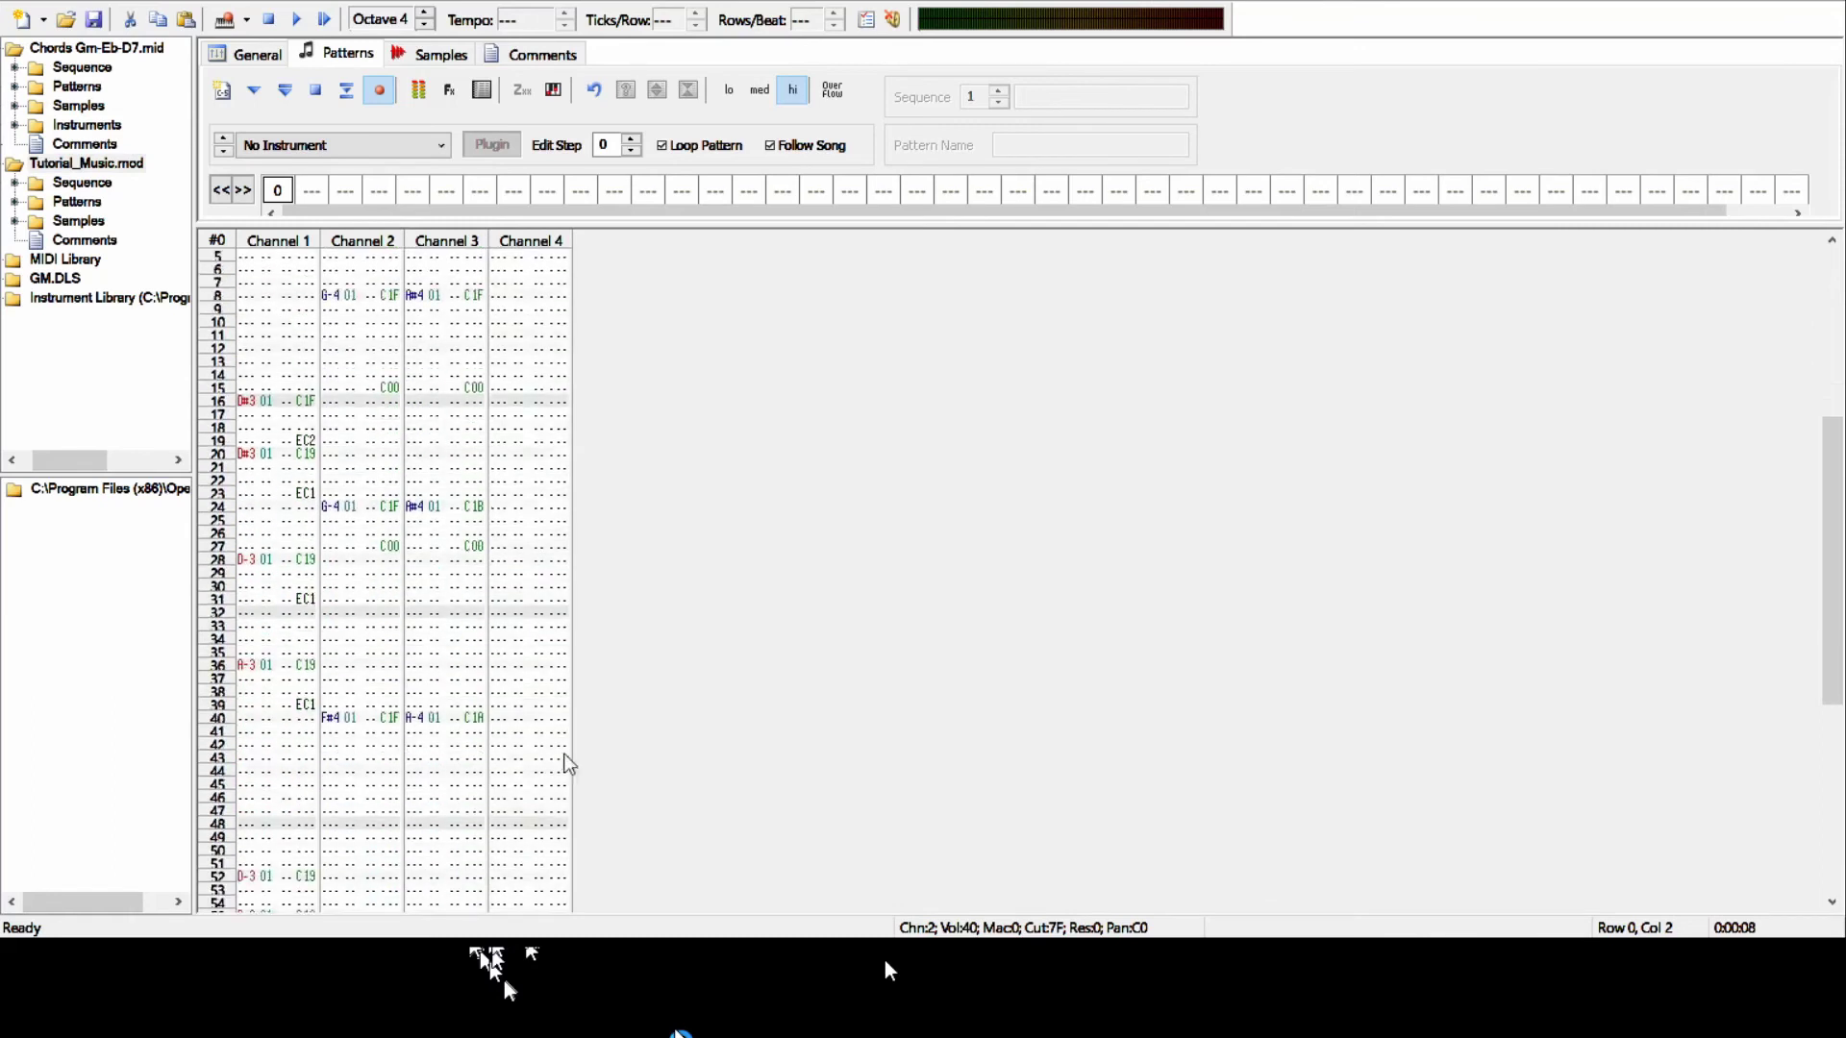
pyautogui.scroll(-5, 611, 691)
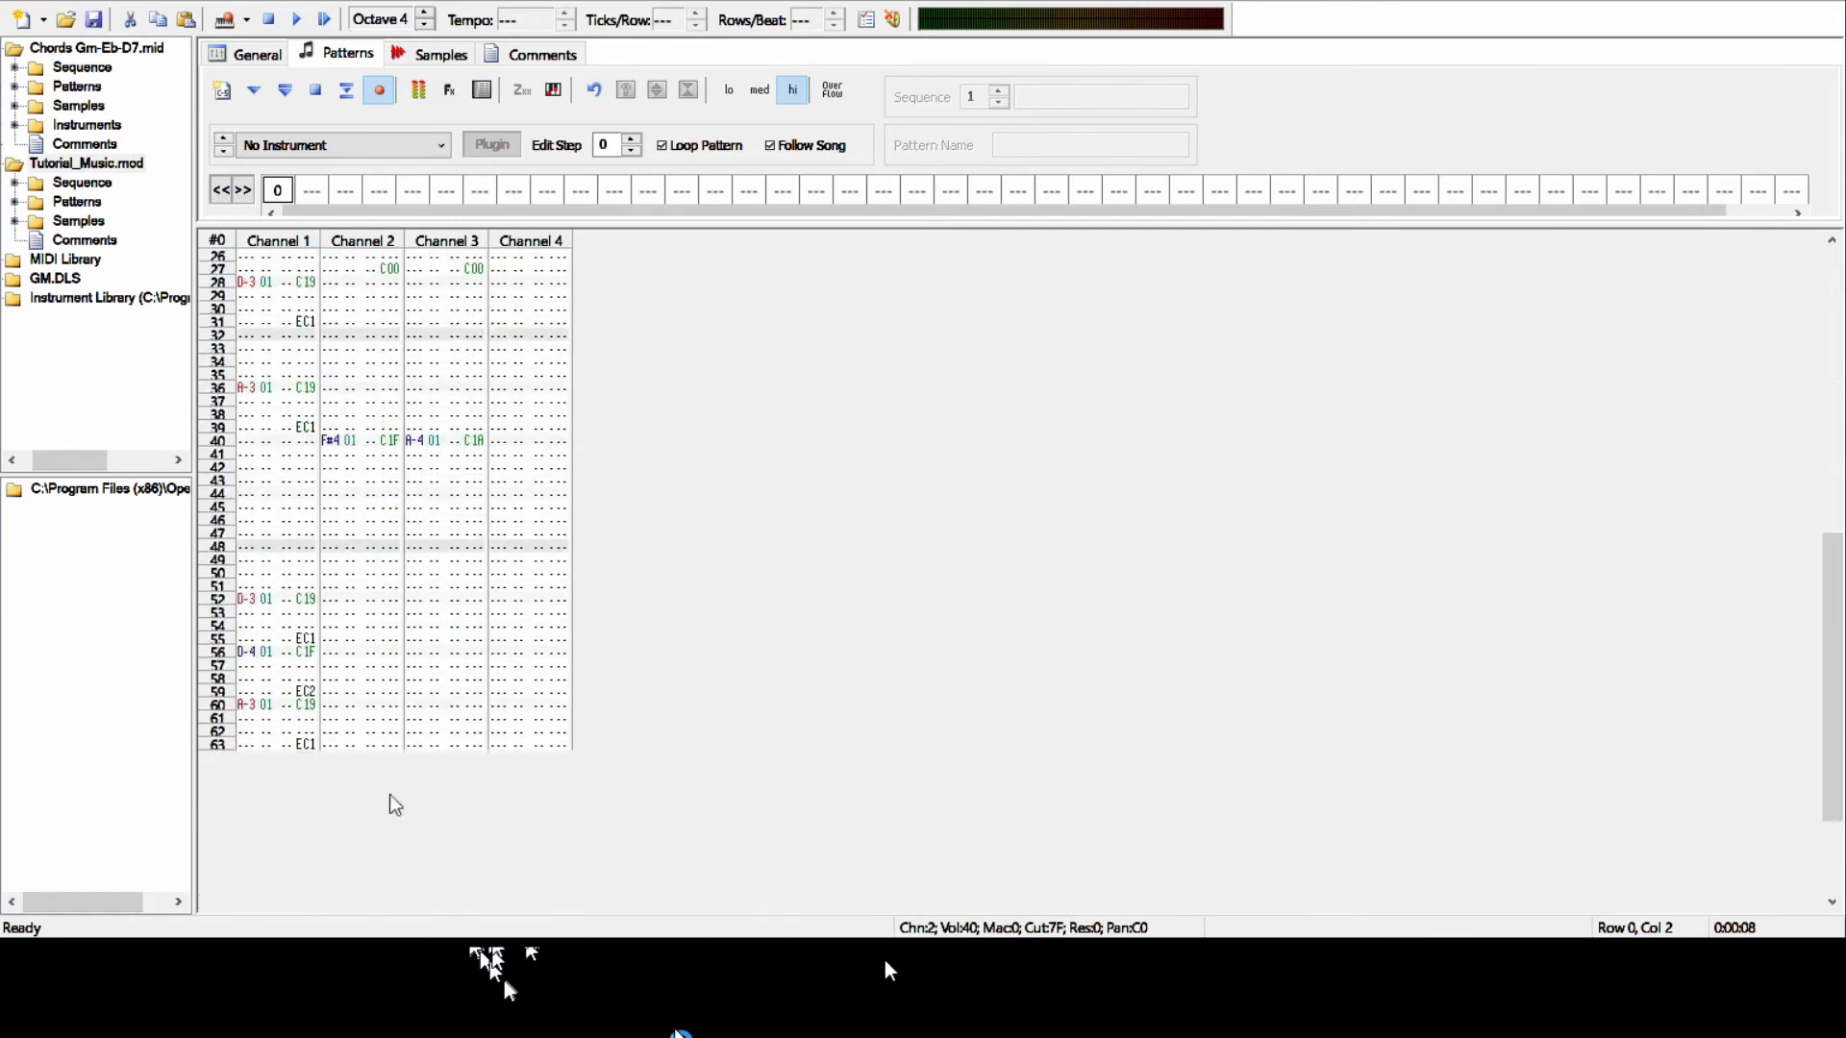
pyautogui.scroll(12, 396, 827)
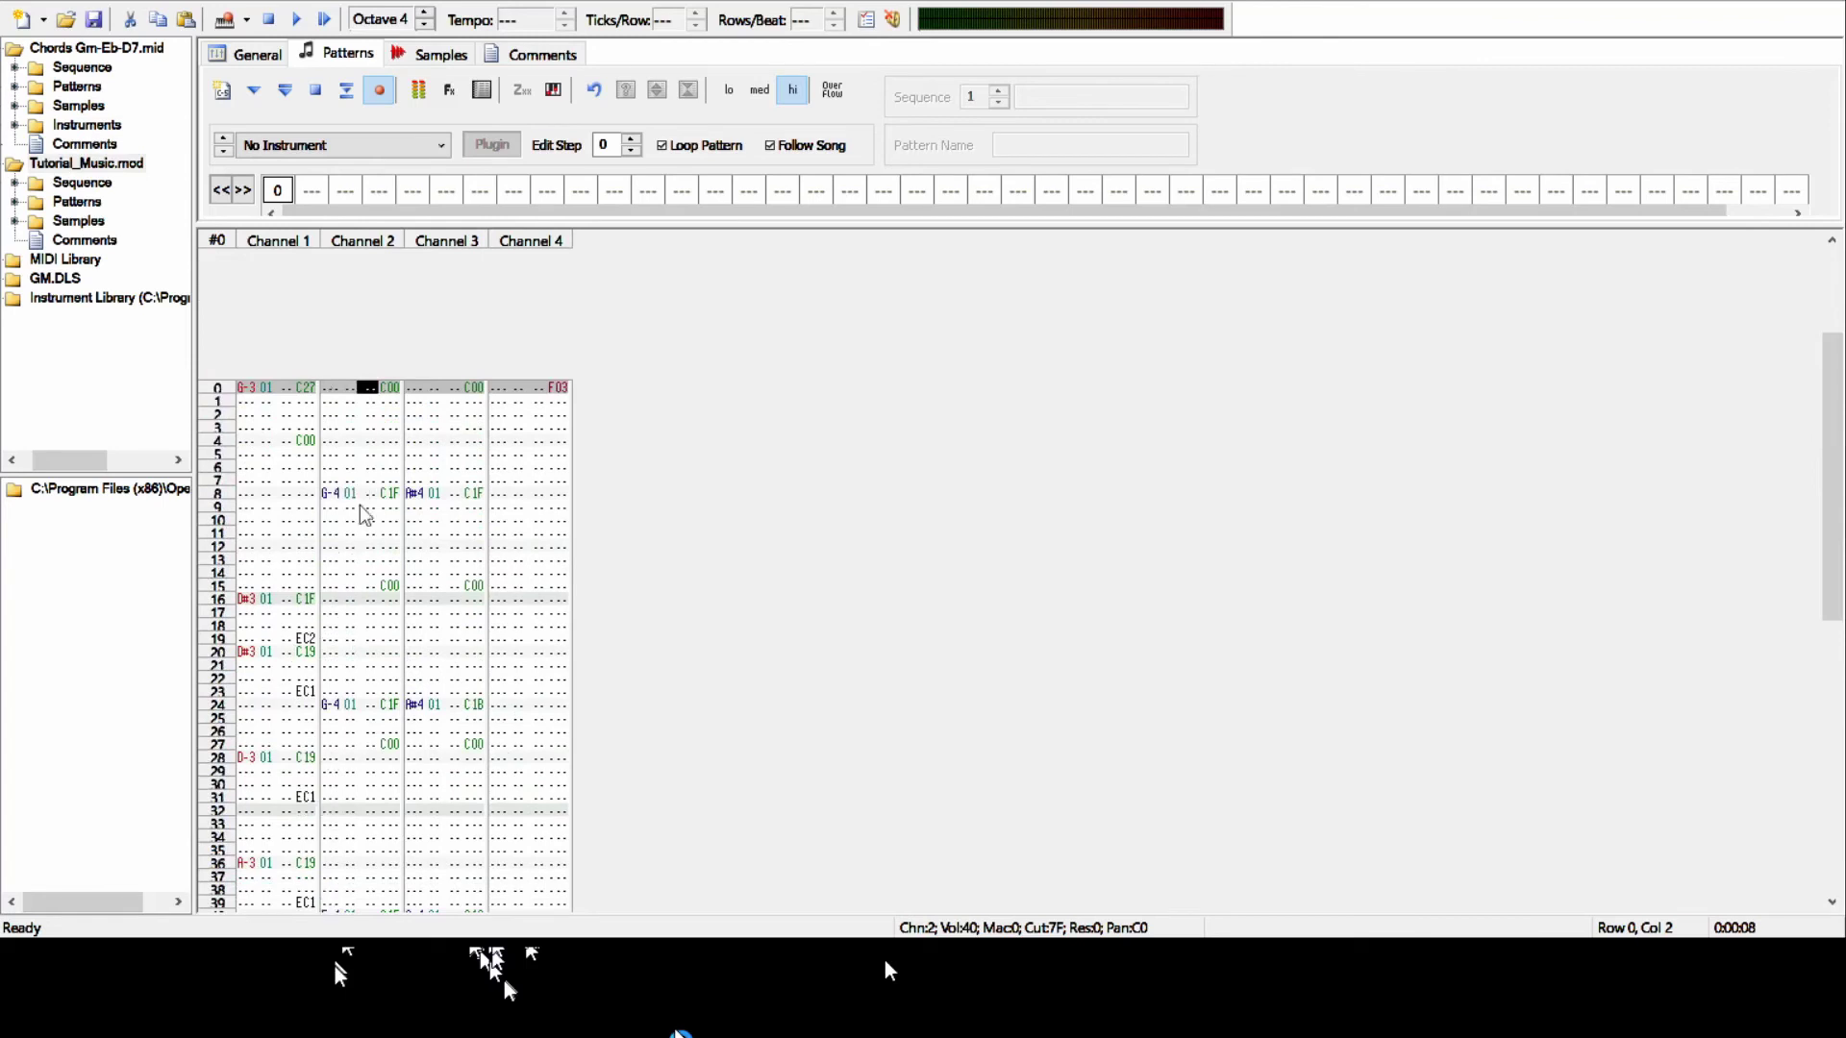
pyautogui.scroll(-3, 334, 899)
pyautogui.scroll(5, 383, 846)
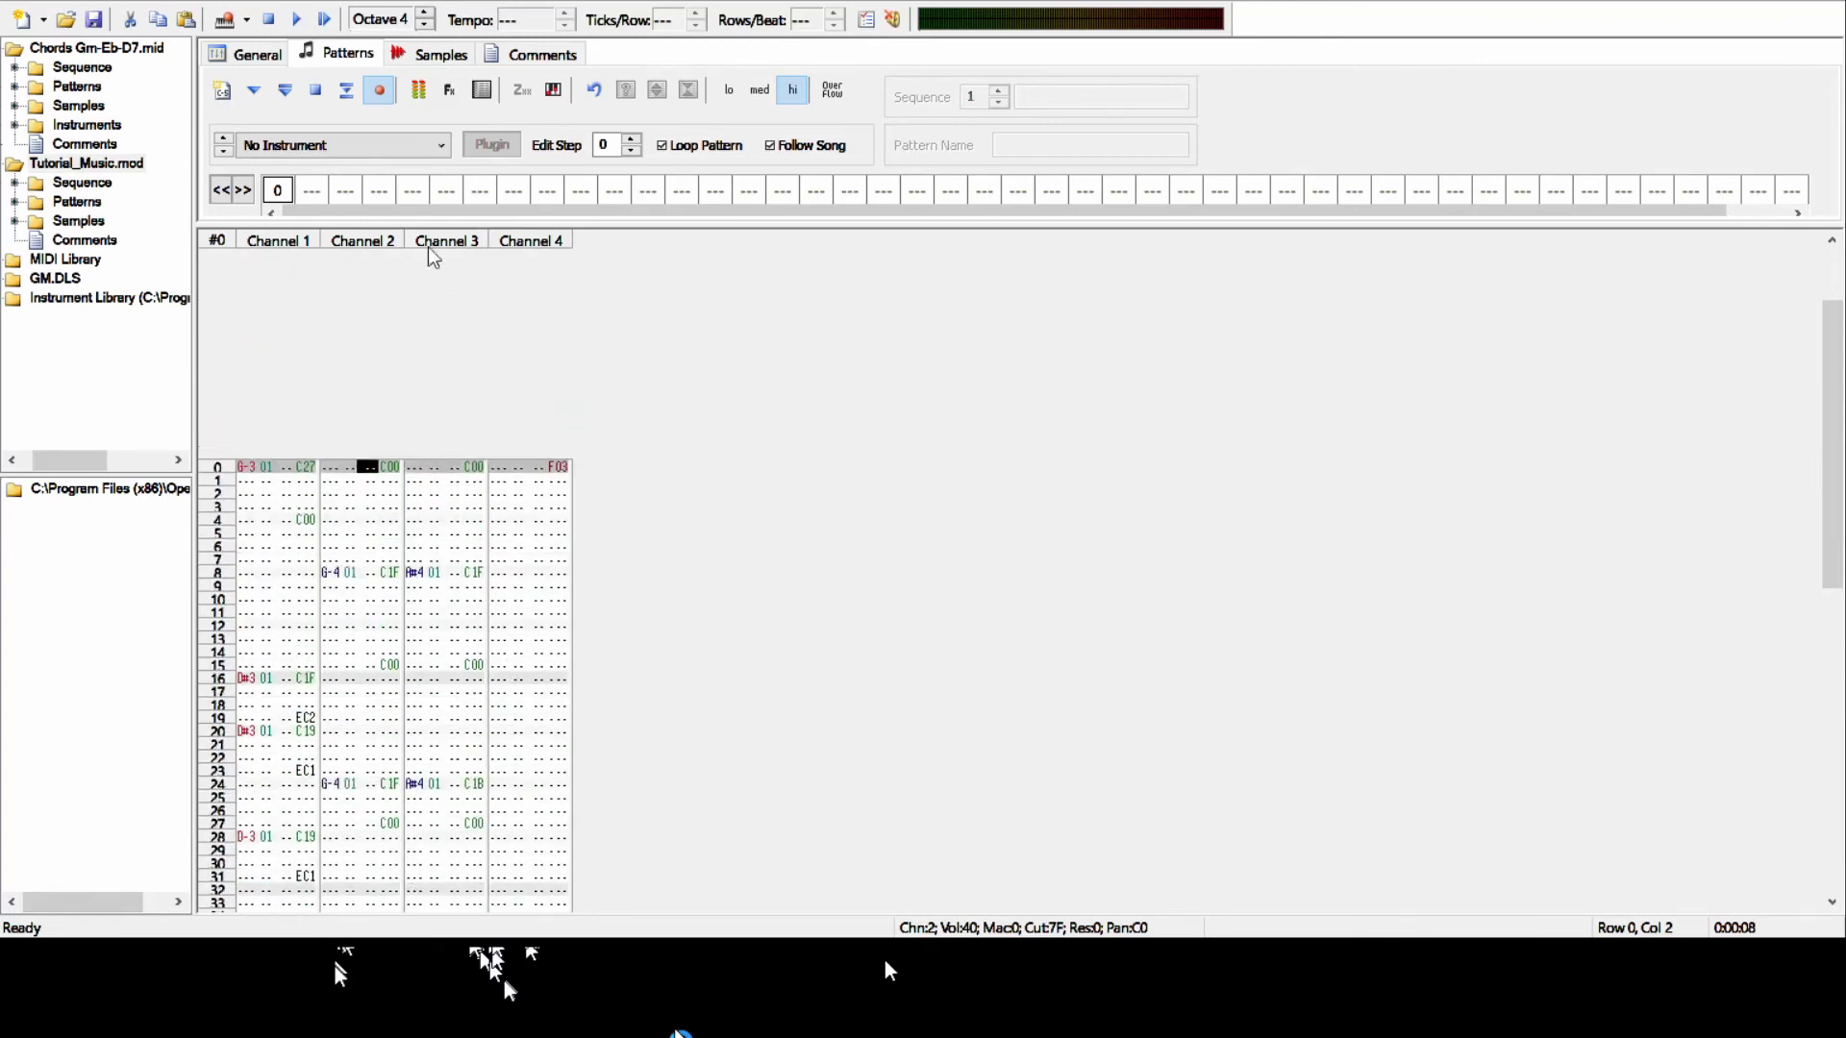
# - Play the Tutorial_Music.mod pattern, stop it, and play the Chords Gm-Eb-D7.mid pattern for comparison
pyautogui.click(285, 89)
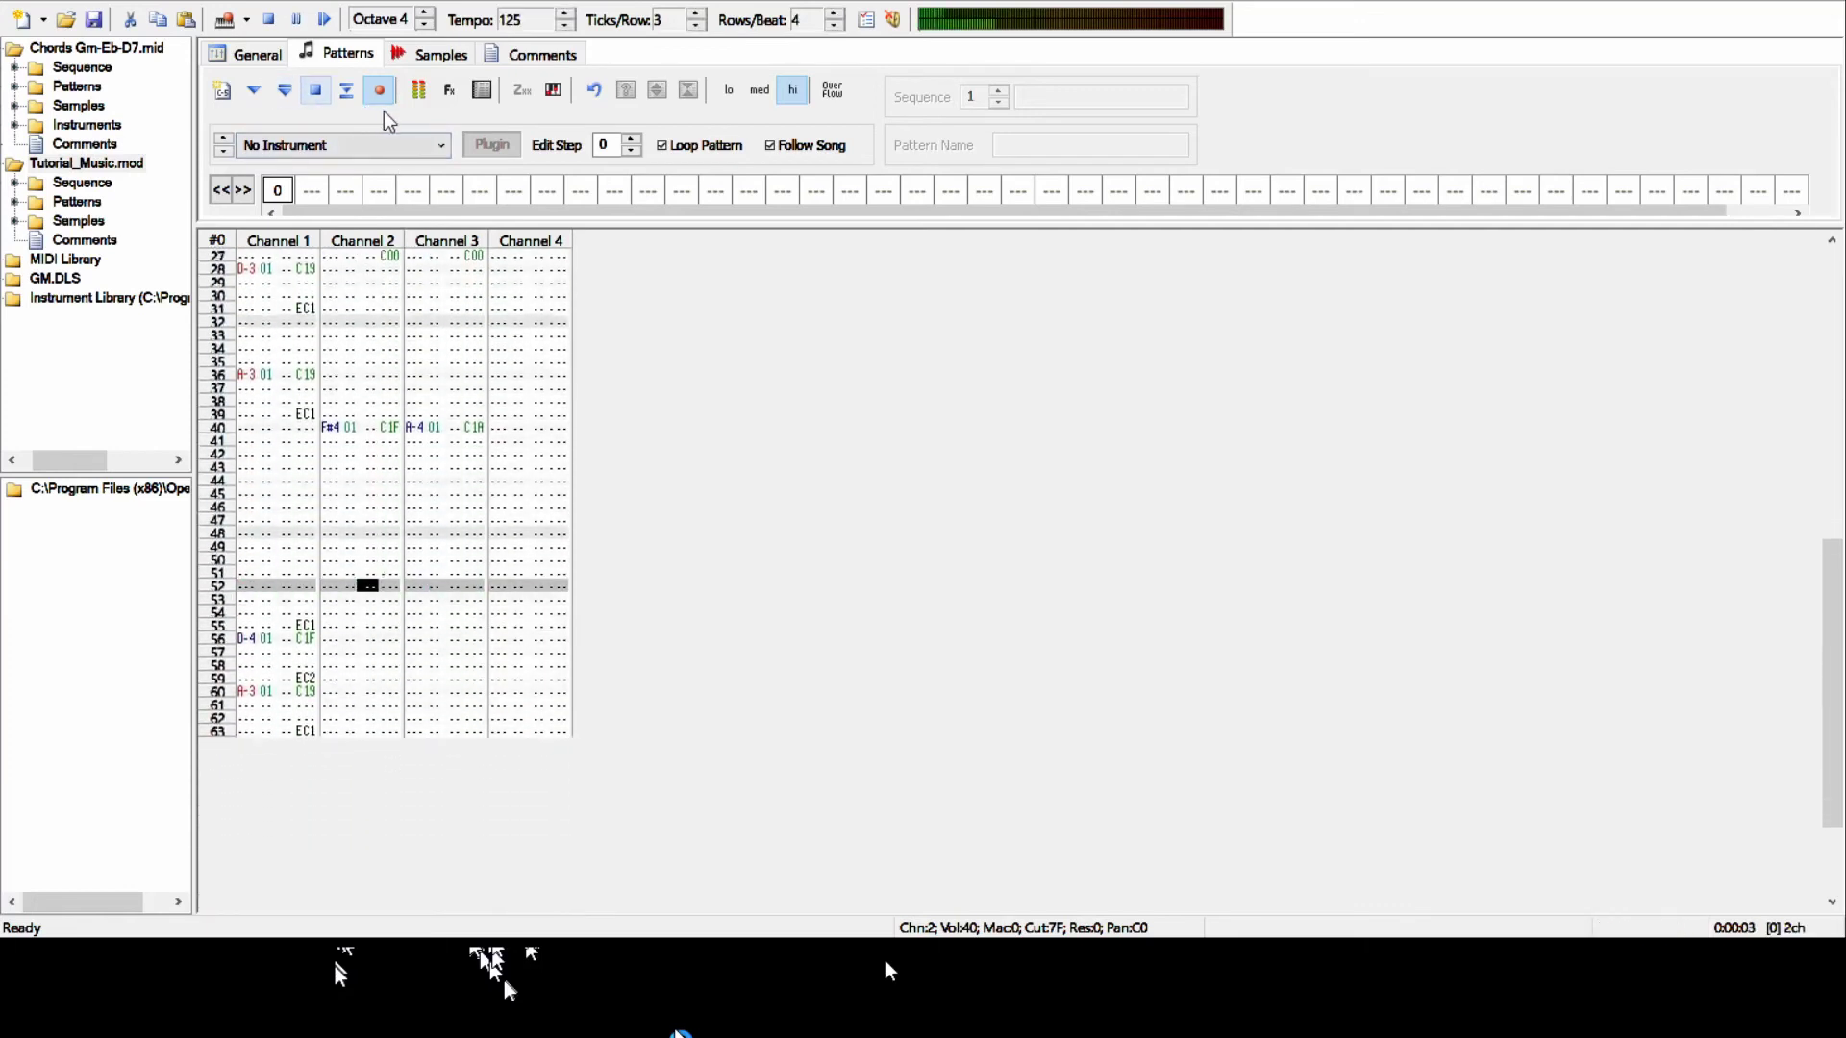
pyautogui.press('F8')
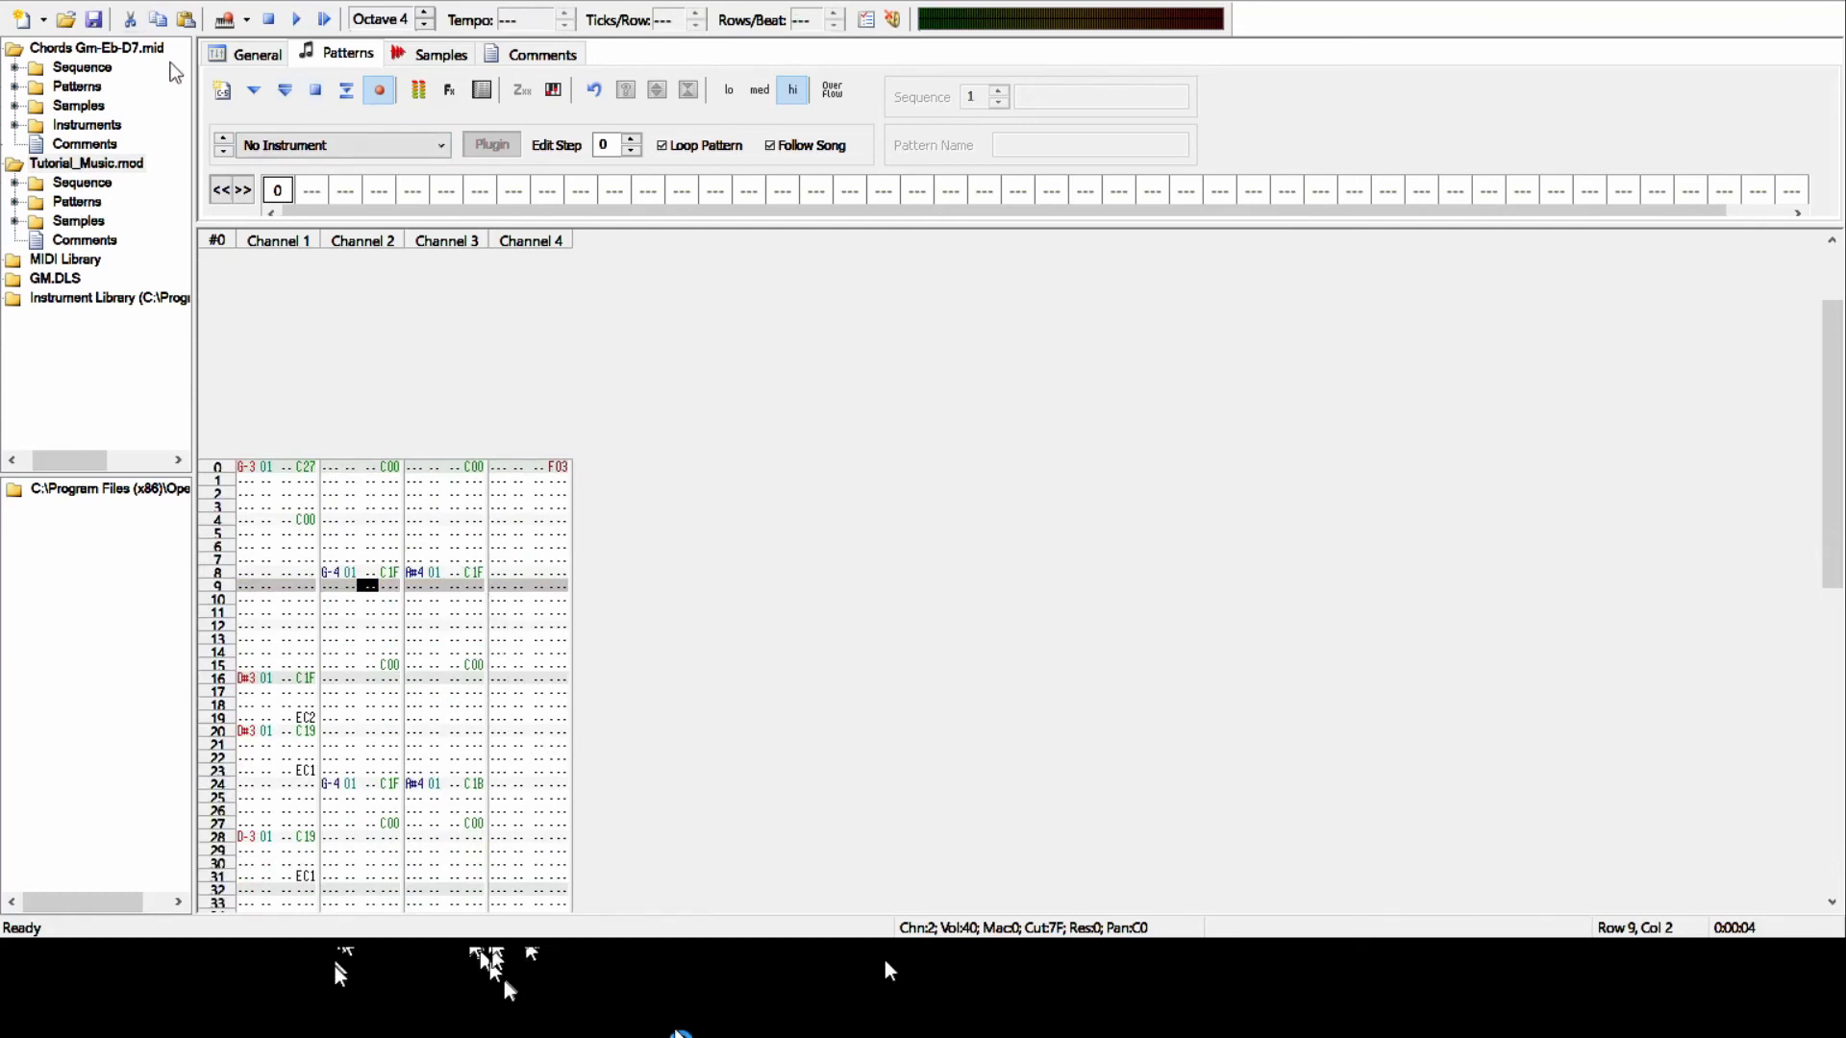
pyautogui.doubleClick(163, 48)
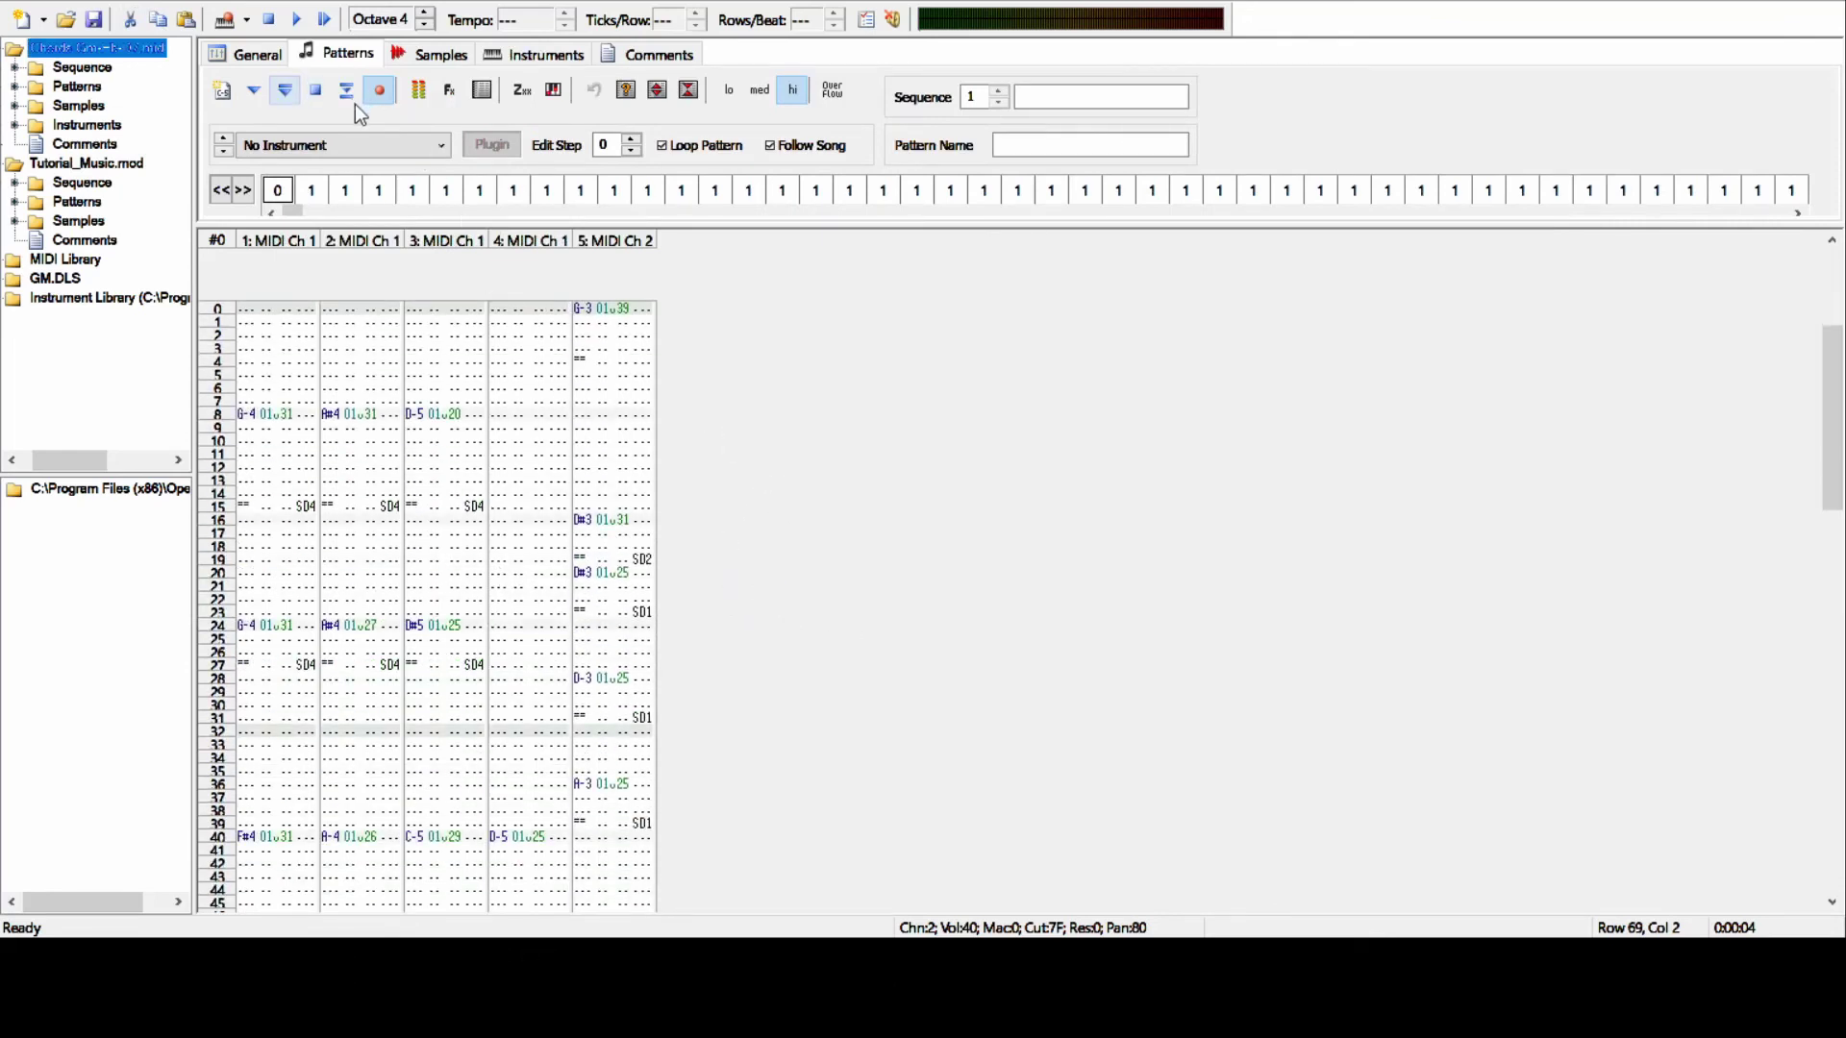
pyautogui.press('F5')
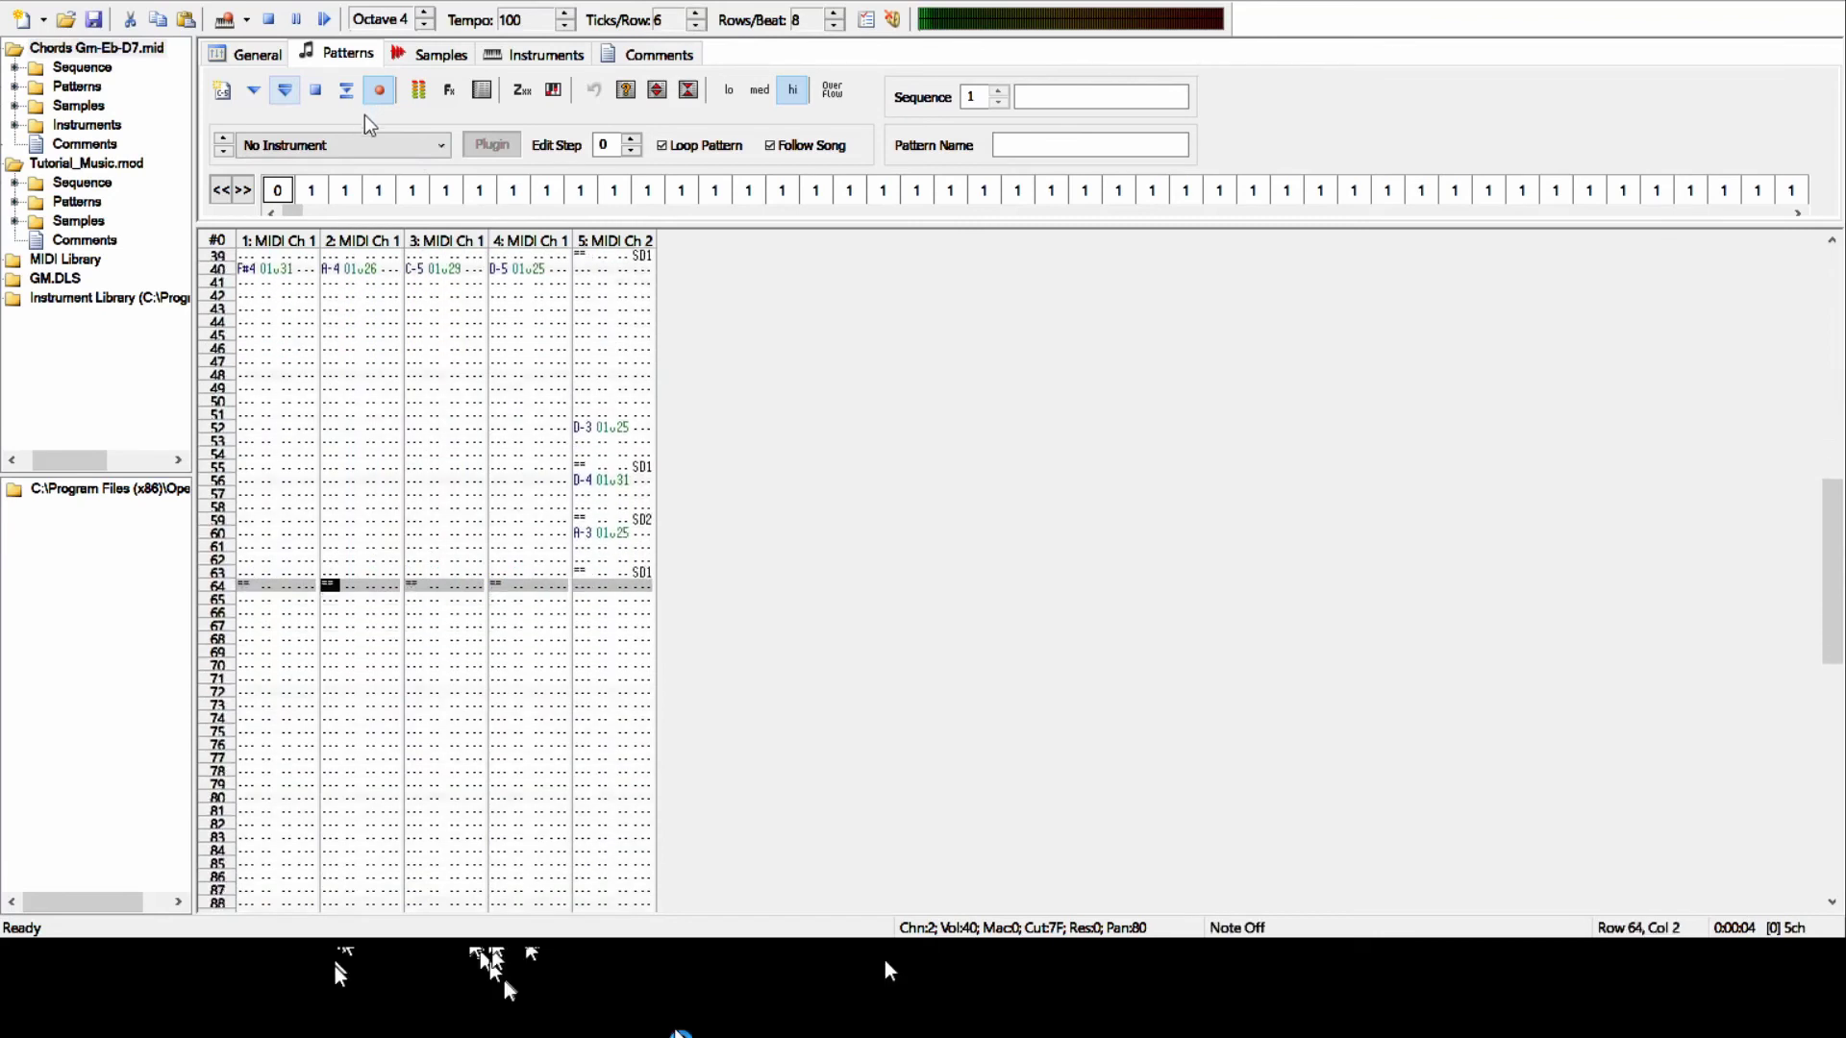
# - Stop the playback and examine the bass and chord notes of the MIDI pattern, including the D-5 entry at row 8
pyautogui.press('F8')
pyautogui.scroll(12, 616, 555)
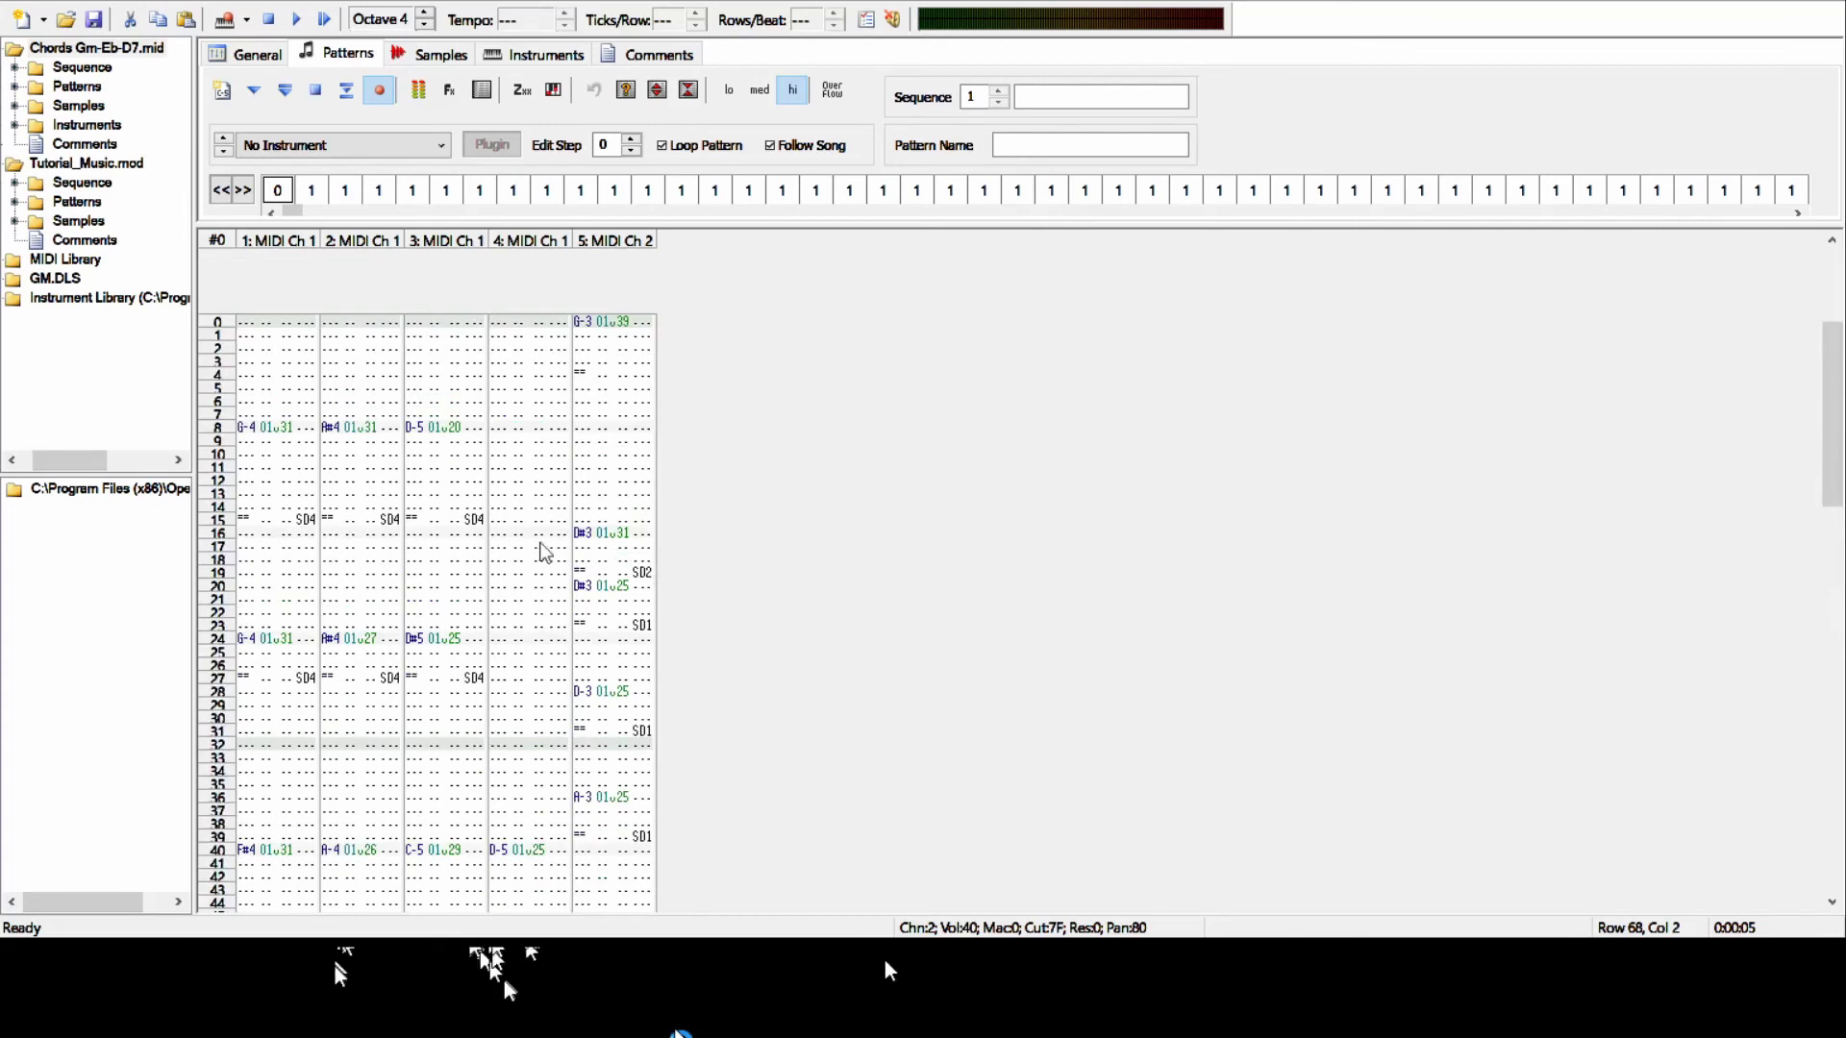
pyautogui.moveTo(412, 428); pyautogui.dragTo(468, 429)
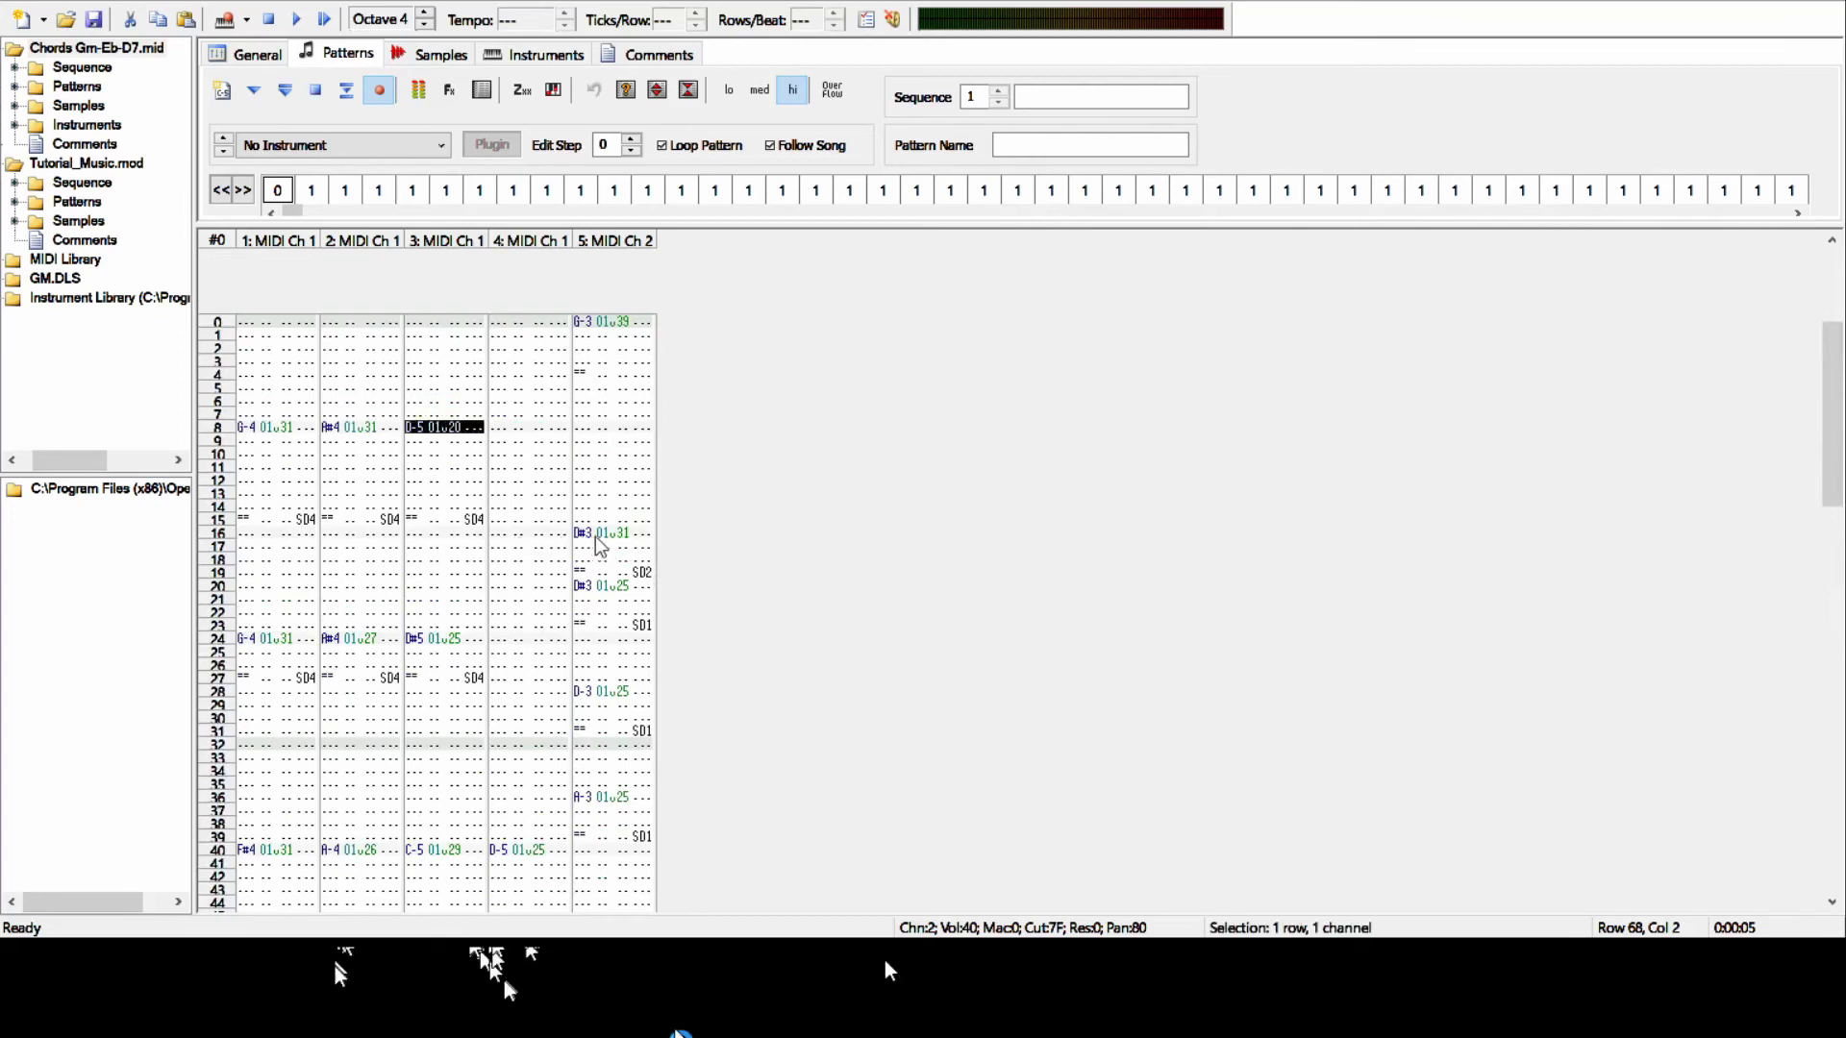
pyautogui.hotkey('shift', 'Down')
pyautogui.hotkey('shift', 'Down')
pyautogui.hotkey('shift', 'Down')
pyautogui.hotkey('shift', 'Down')
pyautogui.hotkey('shift', 'Down')
pyautogui.hotkey('shift', 'Down')
pyautogui.hotkey('shift', 'Down')
pyautogui.hotkey('shift', 'Down')
pyautogui.hotkey('shift', 'Down')
pyautogui.hotkey('shift', 'Down')
pyautogui.hotkey('shift', 'Down')
pyautogui.hotkey('shift', 'Down')
pyautogui.hotkey('shift', 'Down')
pyautogui.hotkey('shift', 'Down')
pyautogui.hotkey('shift', 'Down')
pyautogui.scroll(-1, 604, 790)
pyautogui.moveTo(599, 781); pyautogui.dragTo(623, 501)
pyautogui.press('Right')
pyautogui.scroll(-12, 746, 587)
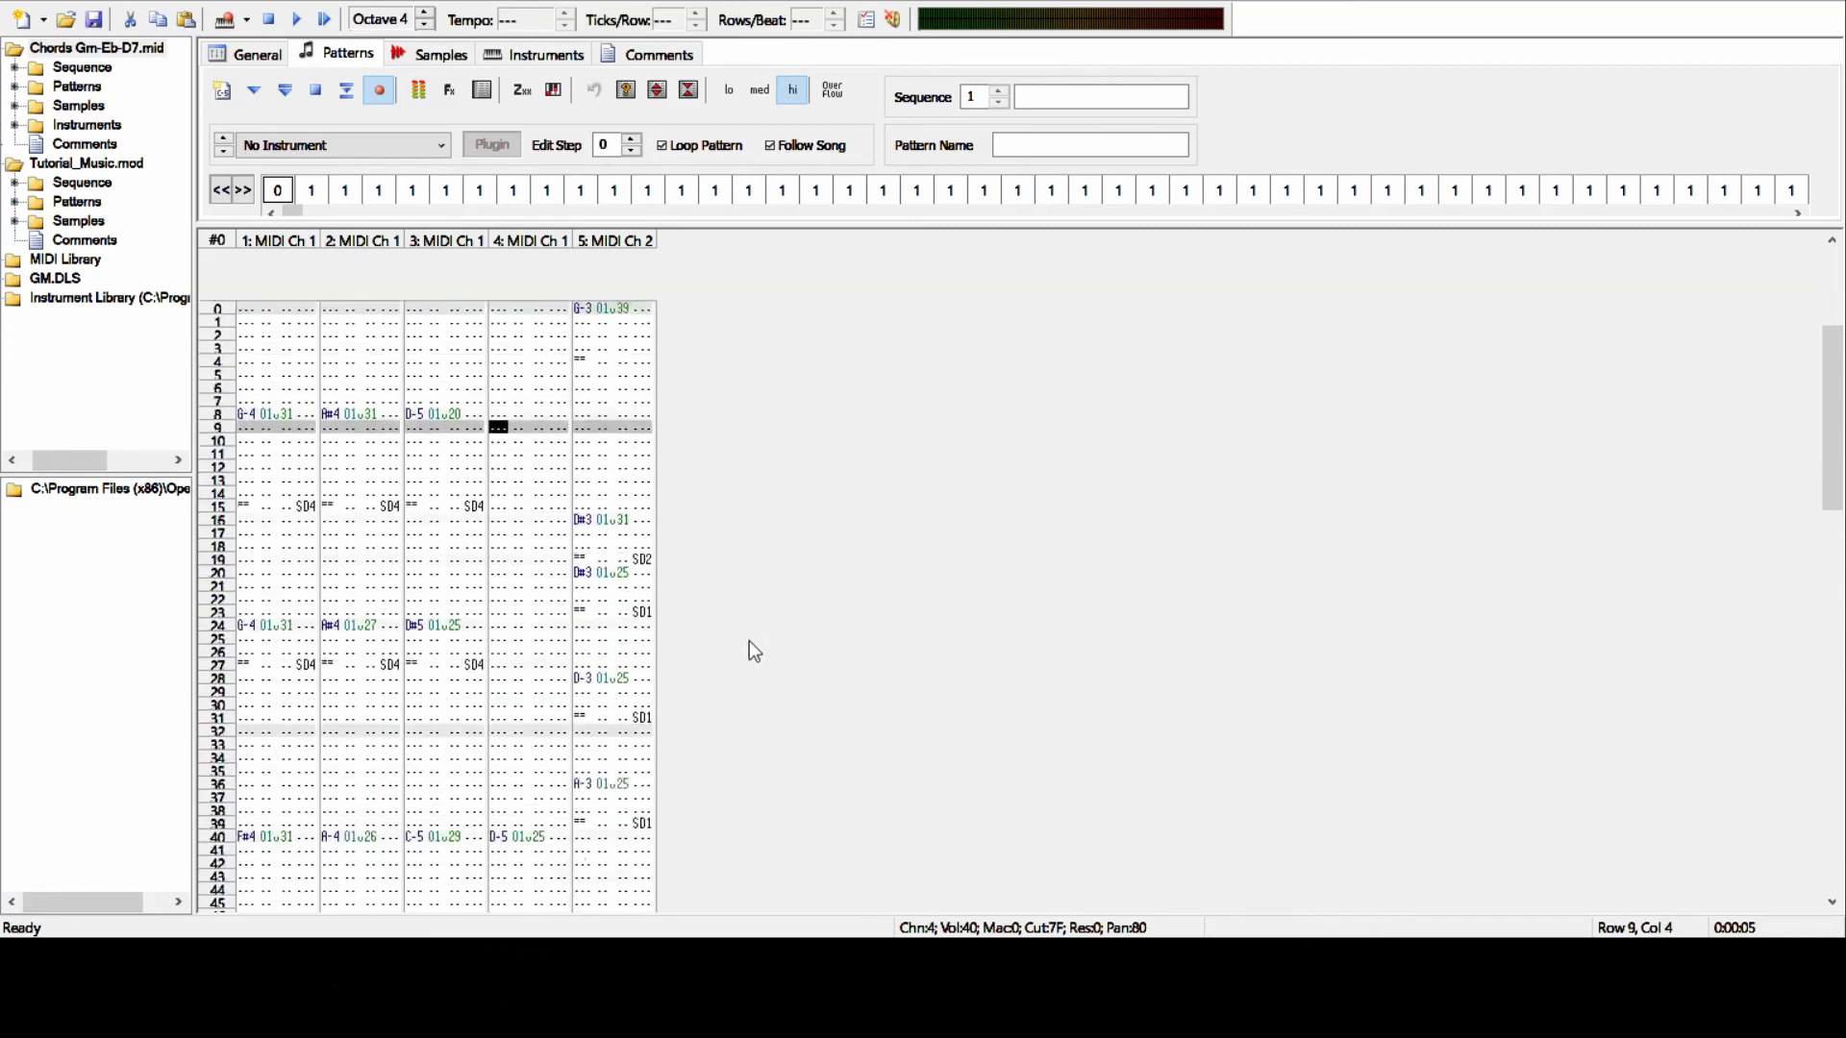
pyautogui.scroll(3, 717, 658)
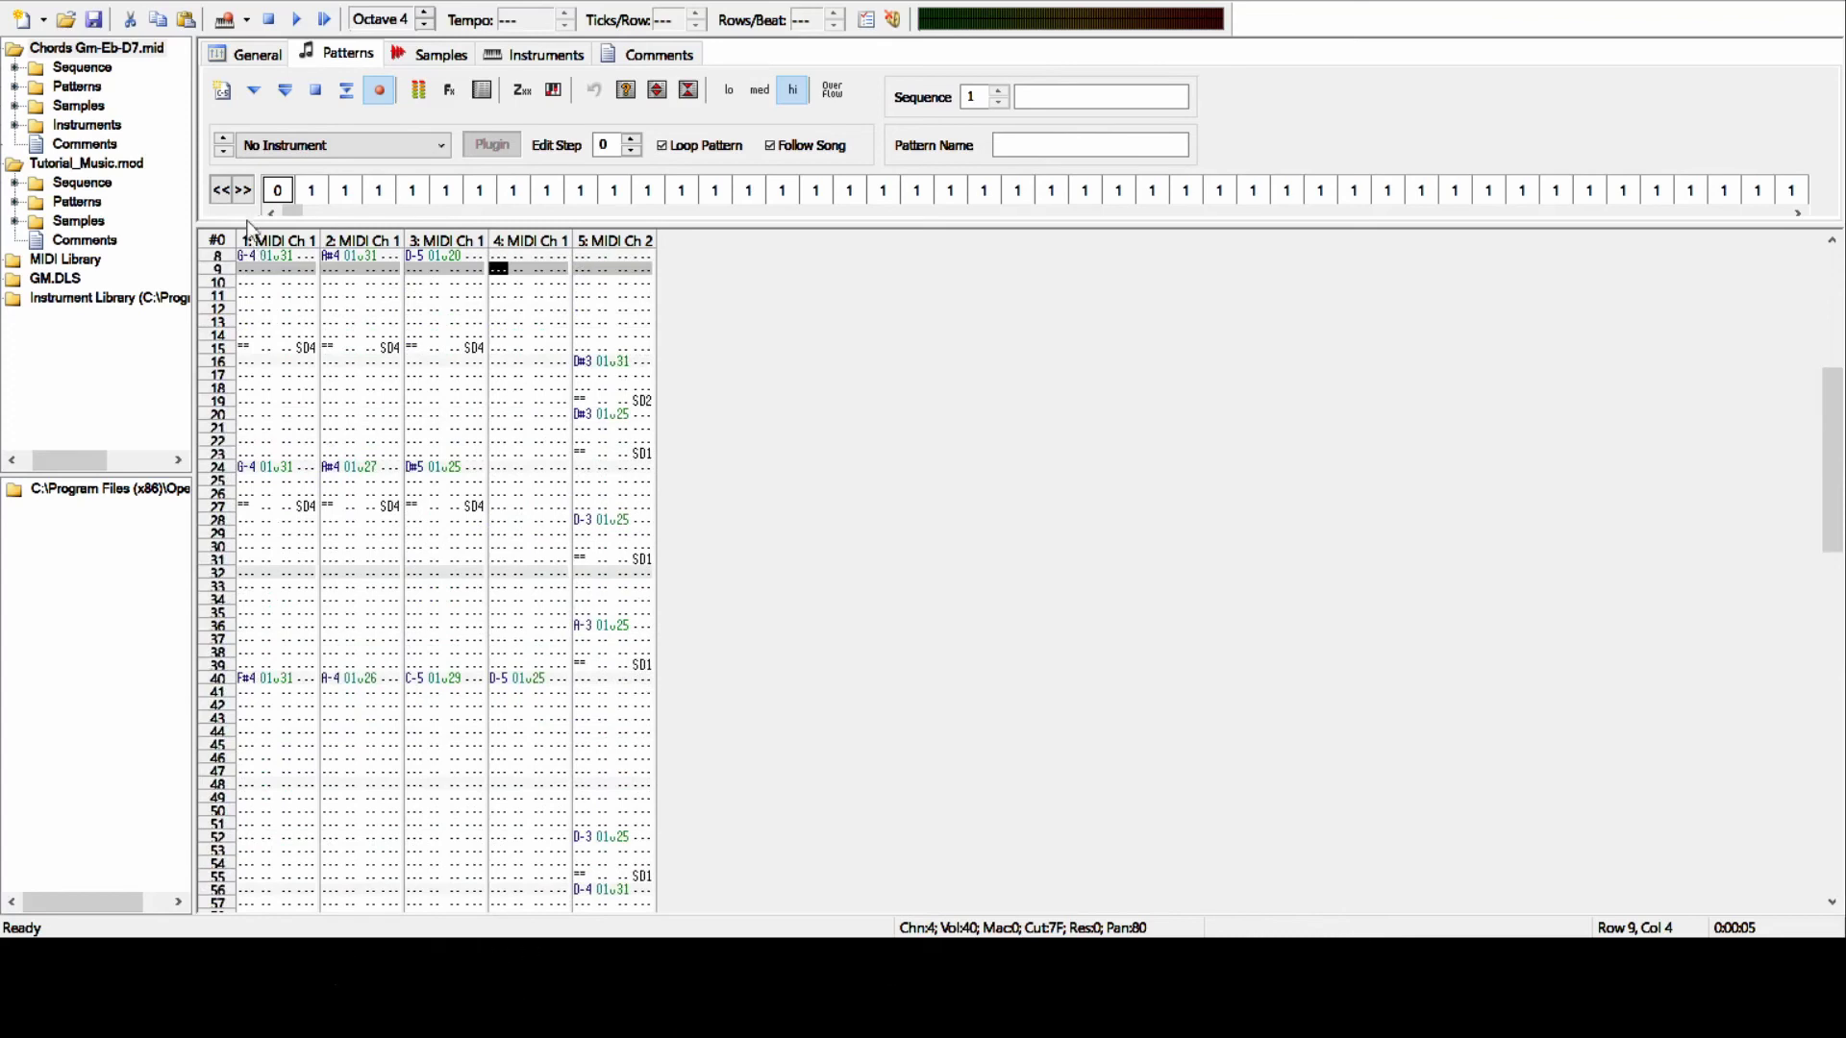
# - Return to Tutorial_Music.mod, examine its pattern and the volume effect on Channel 1's first note, and bring up the Chord Player page in the browser
pyautogui.doubleClick(86, 164)
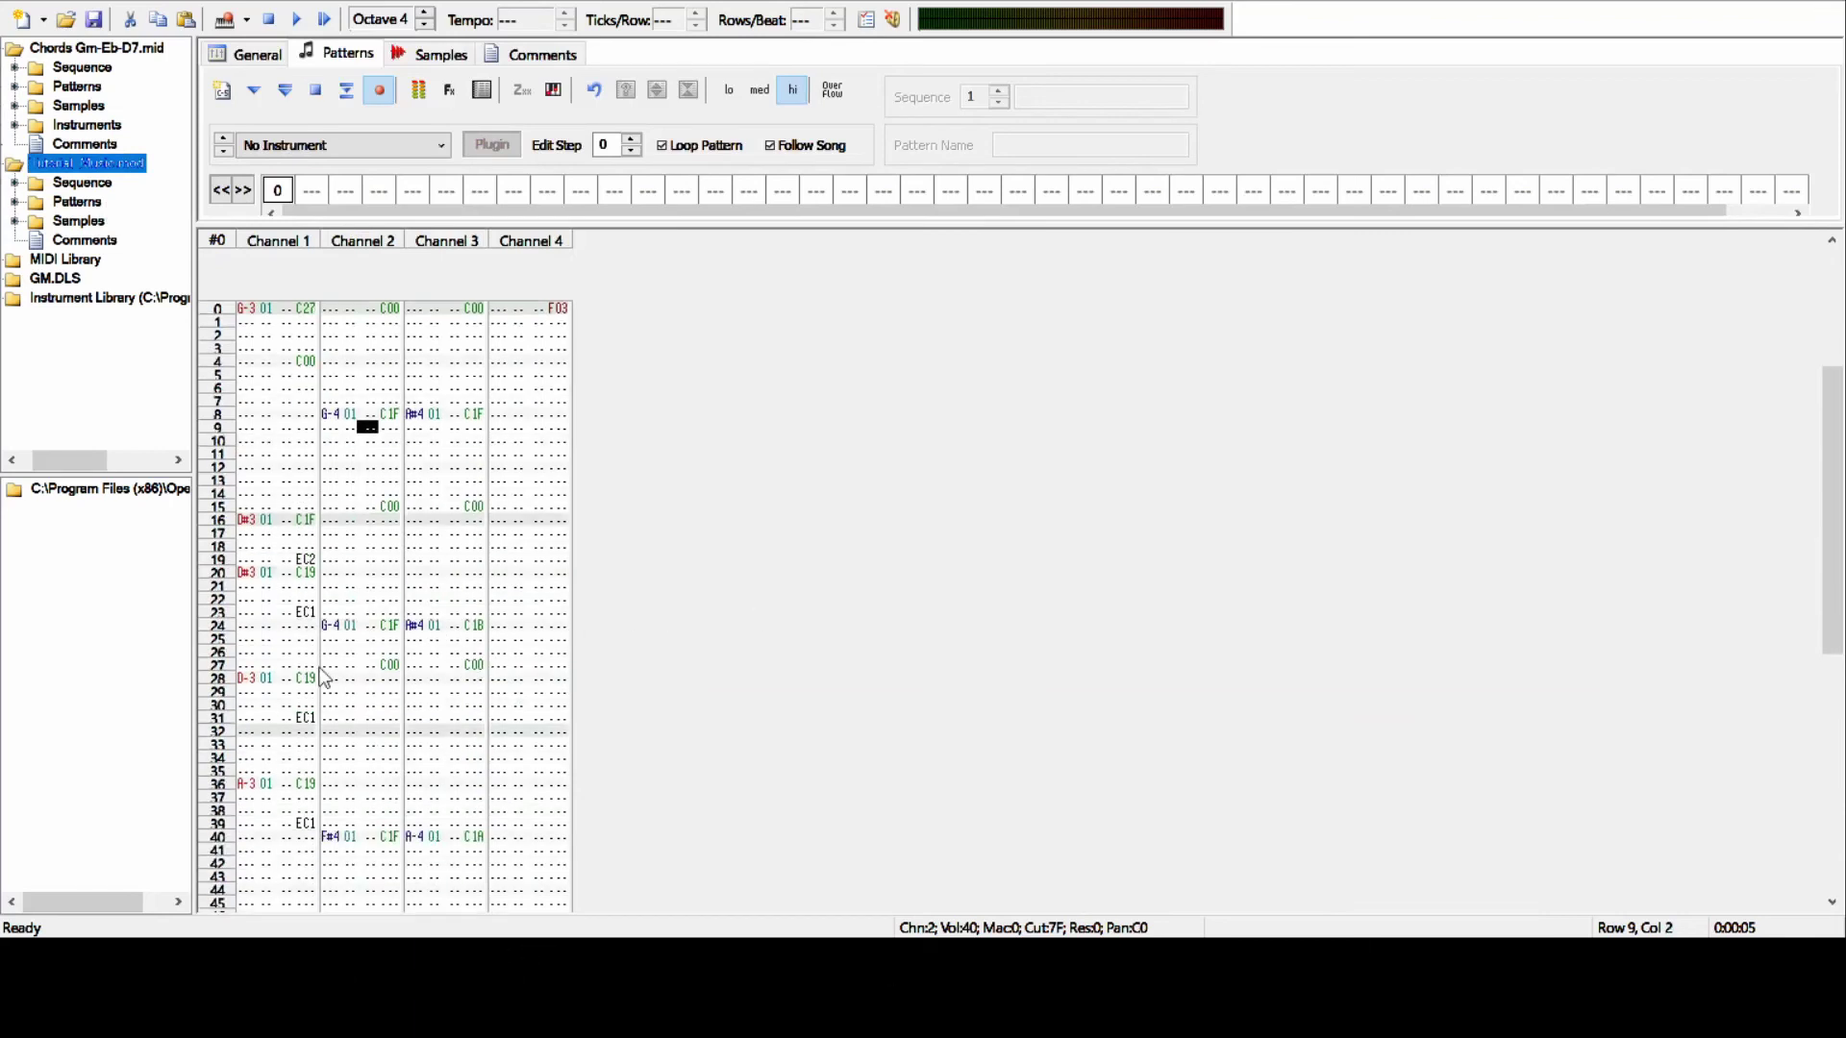
pyautogui.scroll(-5, 625, 654)
pyautogui.scroll(5, 469, 688)
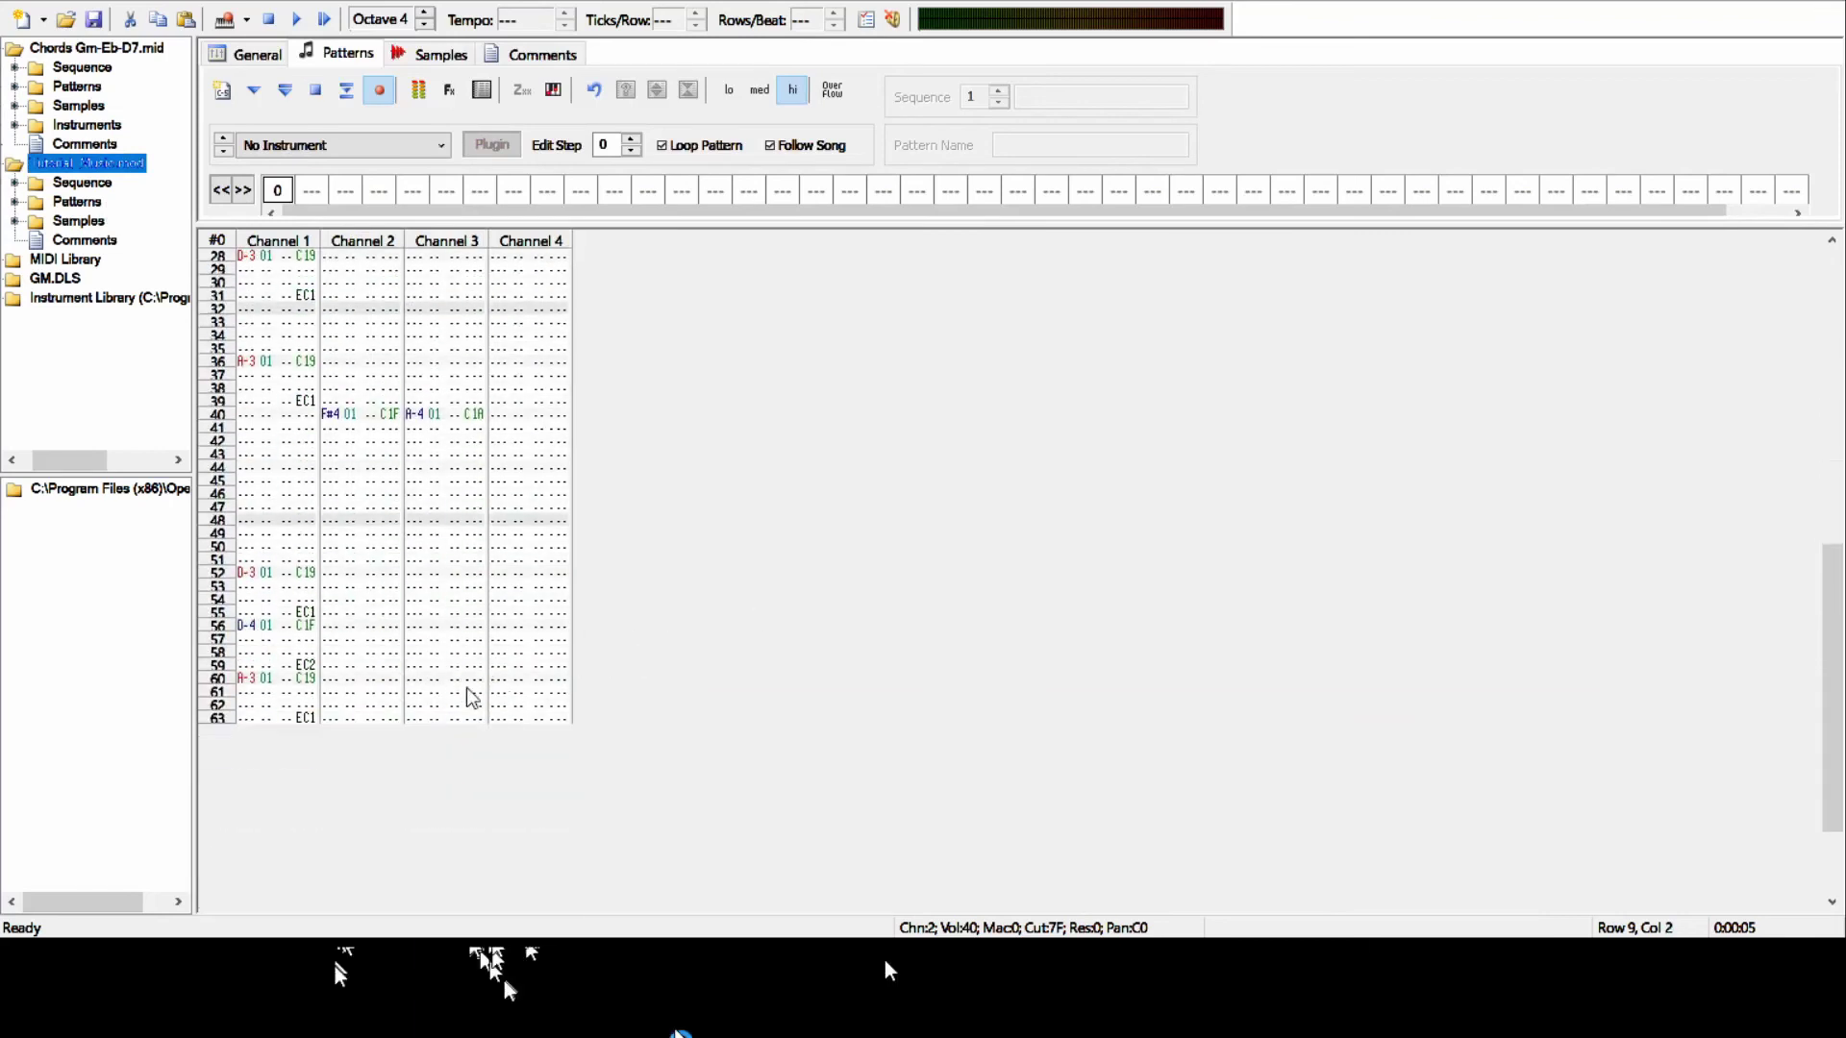
pyautogui.click(415, 560)
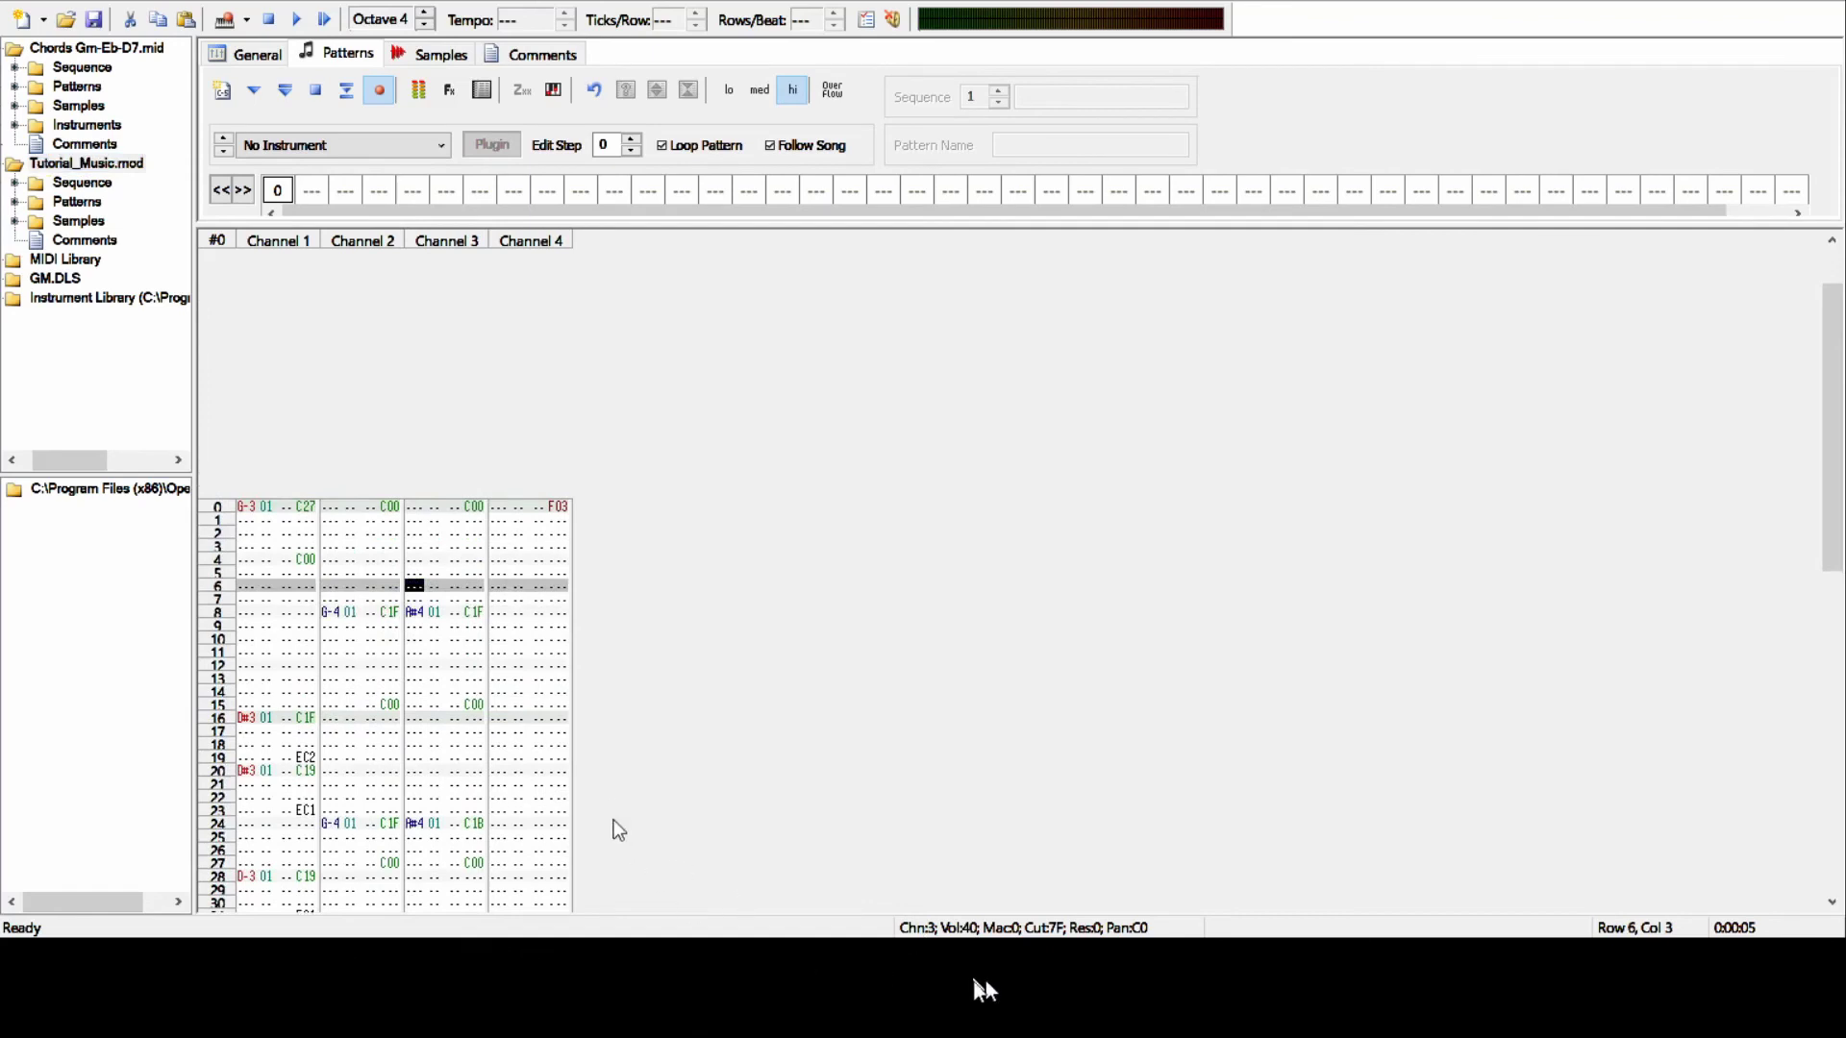
pyautogui.hotkey('ctrl', 'Home')
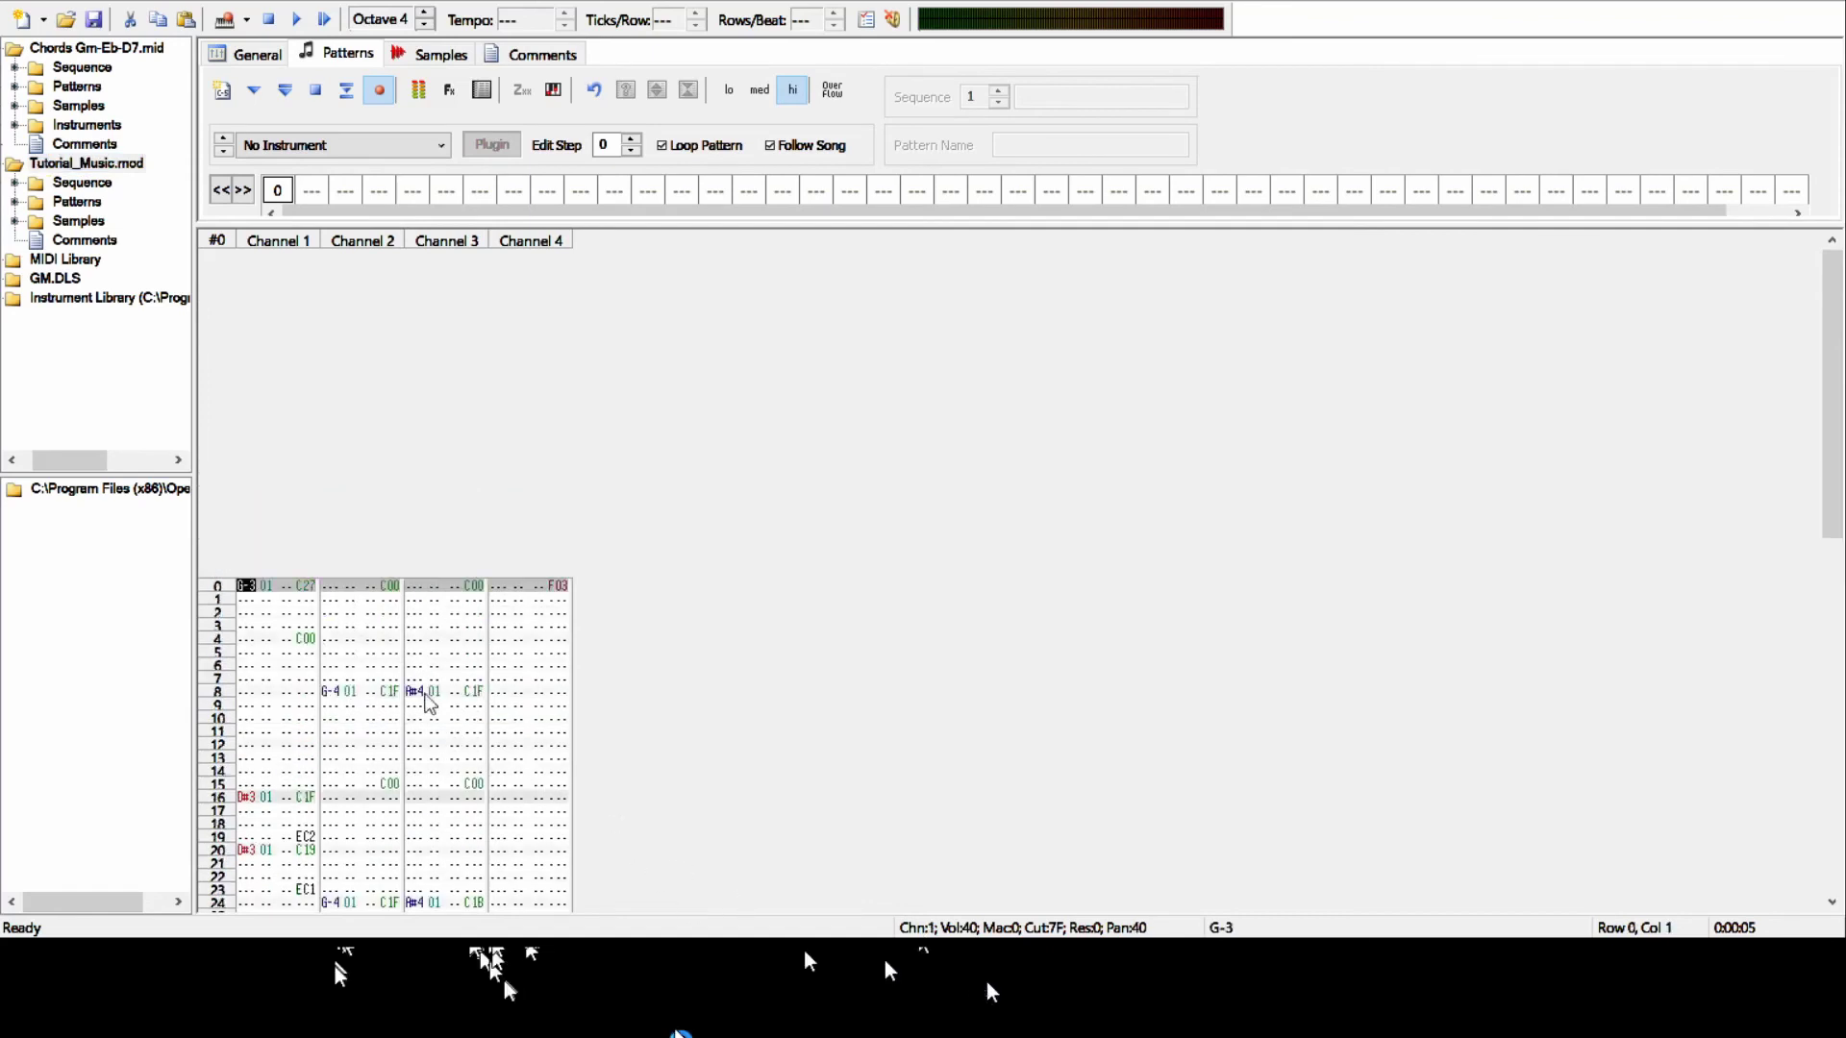
pyautogui.press('Right')
pyautogui.press('Right')
pyautogui.press('Right')
pyautogui.press('Right')
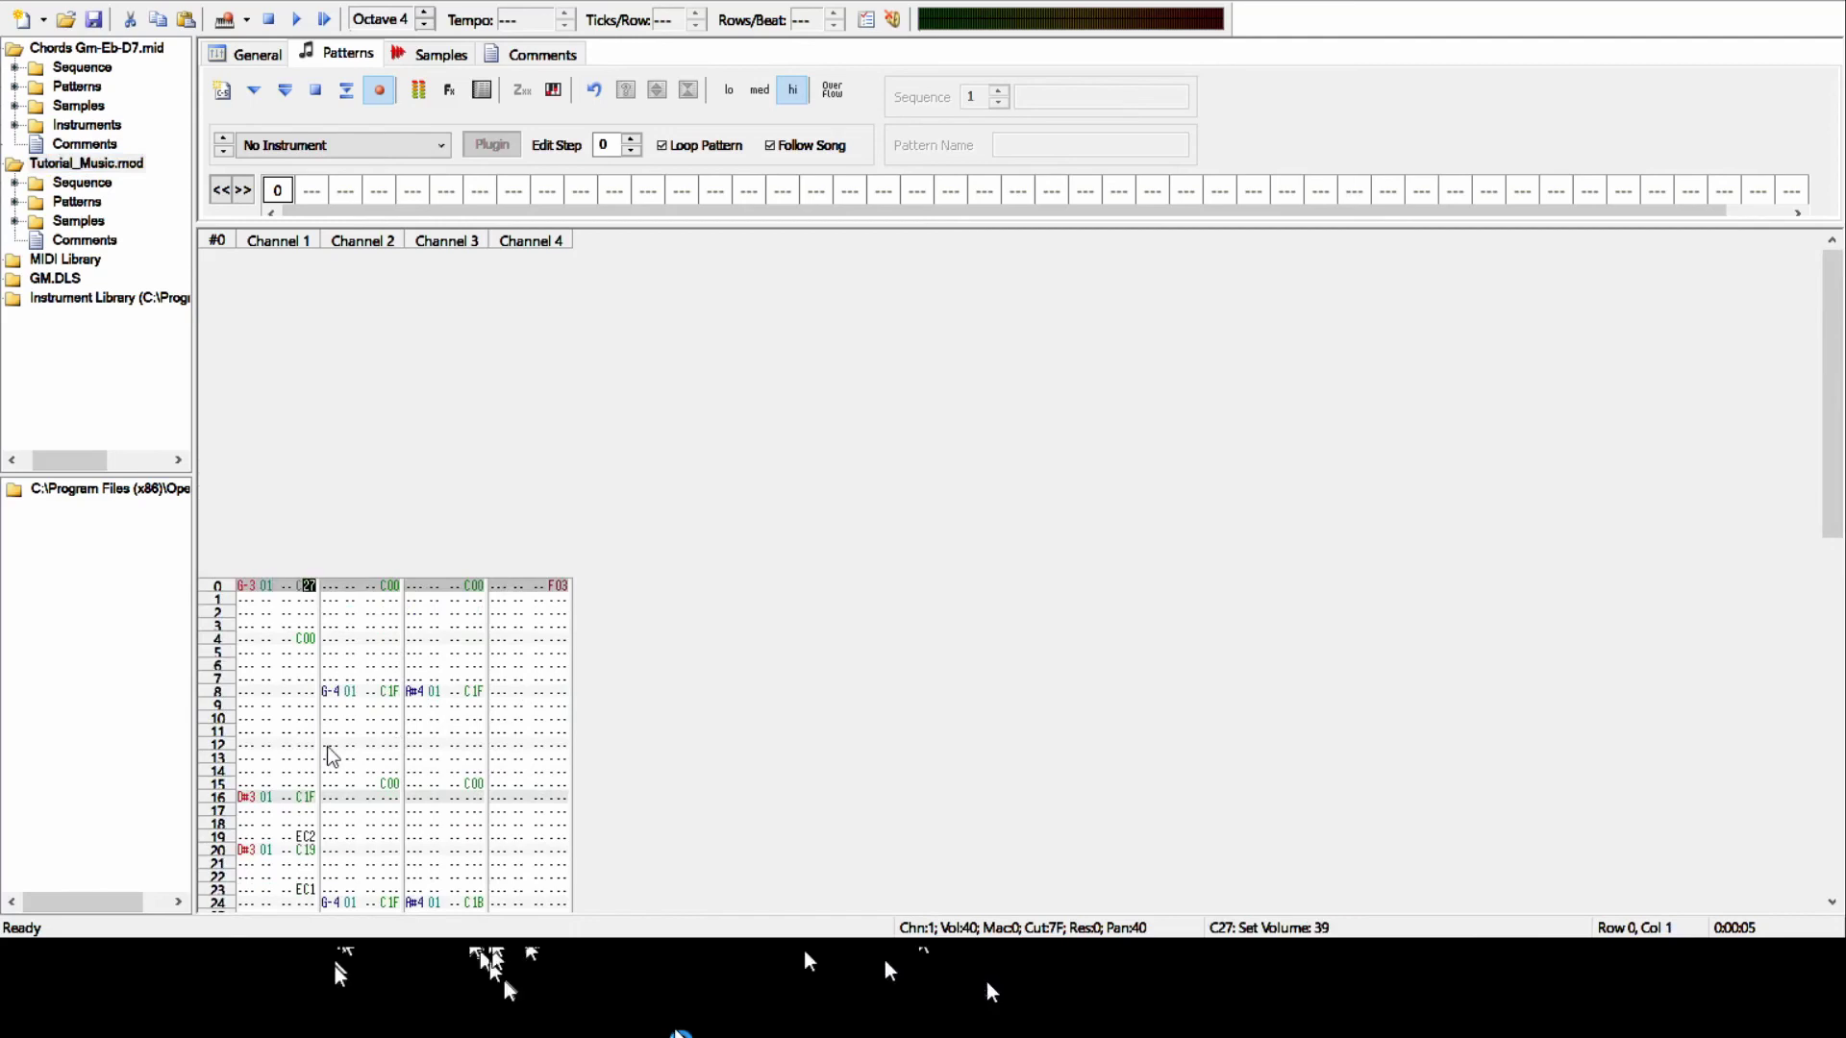
pyautogui.scroll(-2, 443, 744)
pyautogui.scroll(1, 416, 733)
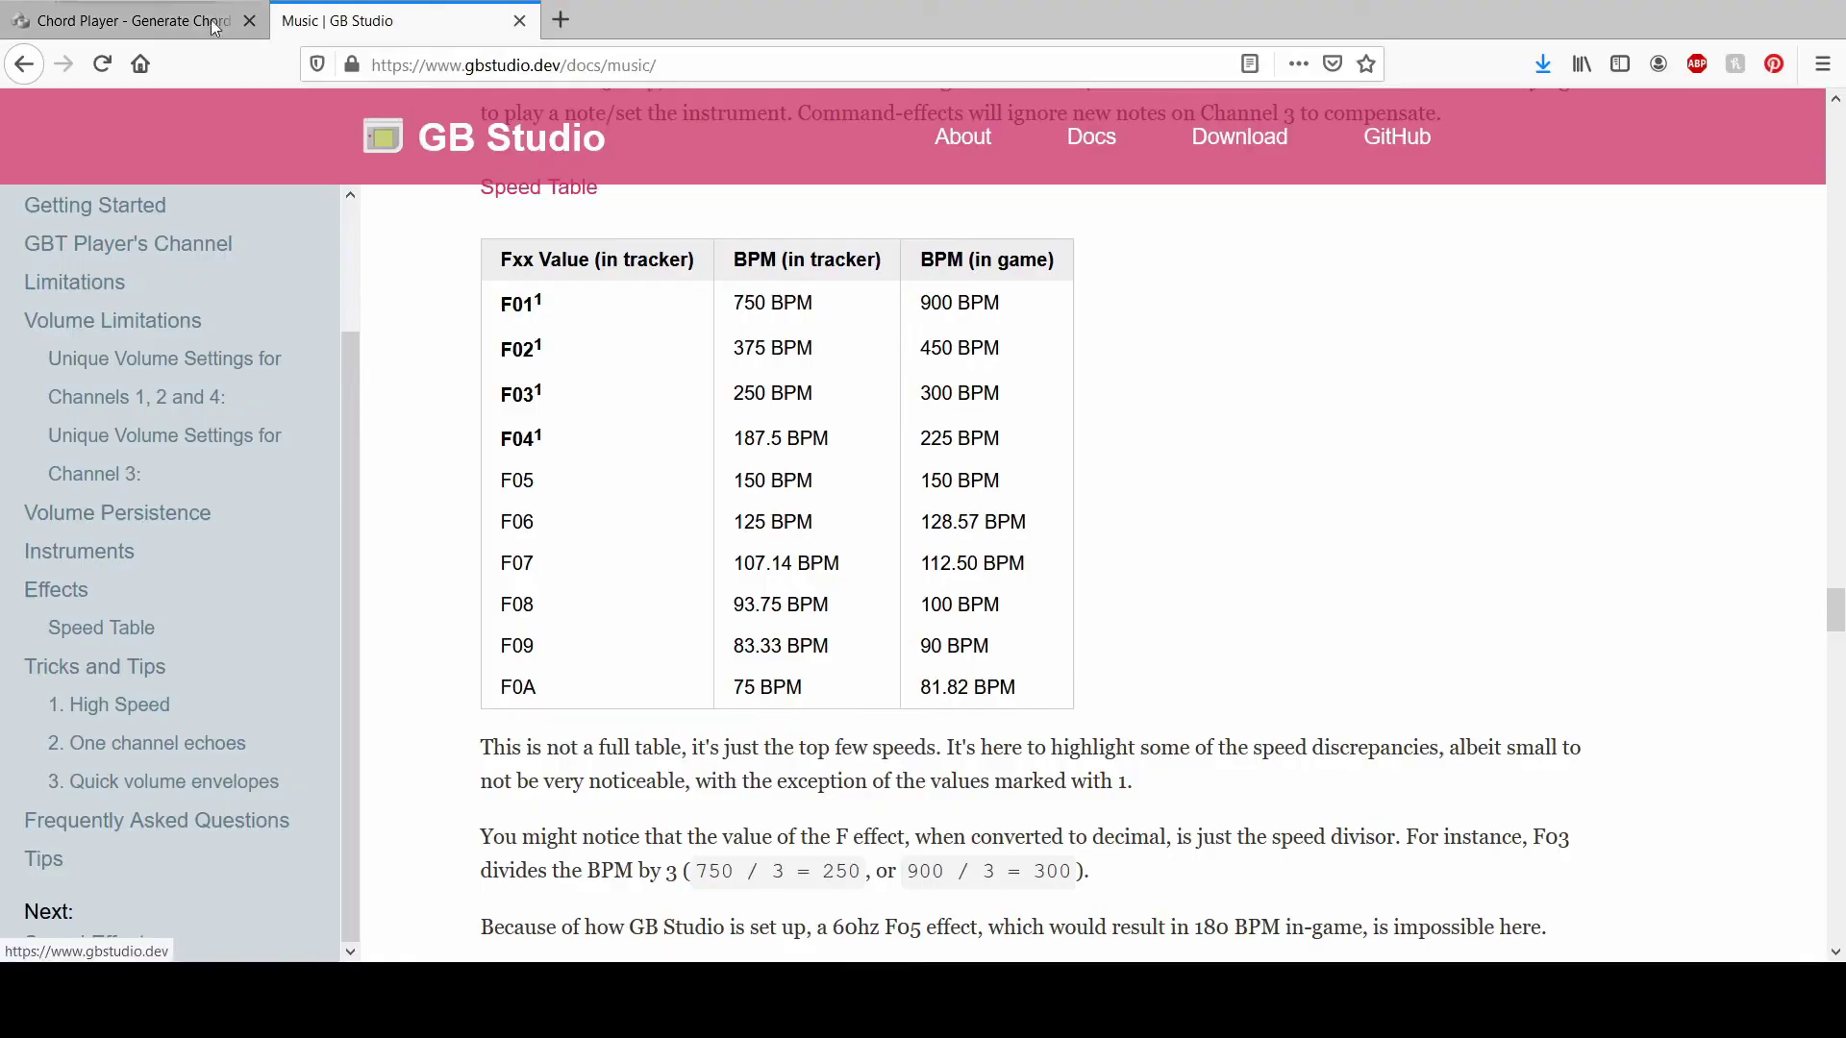
pyautogui.click(122, 20)
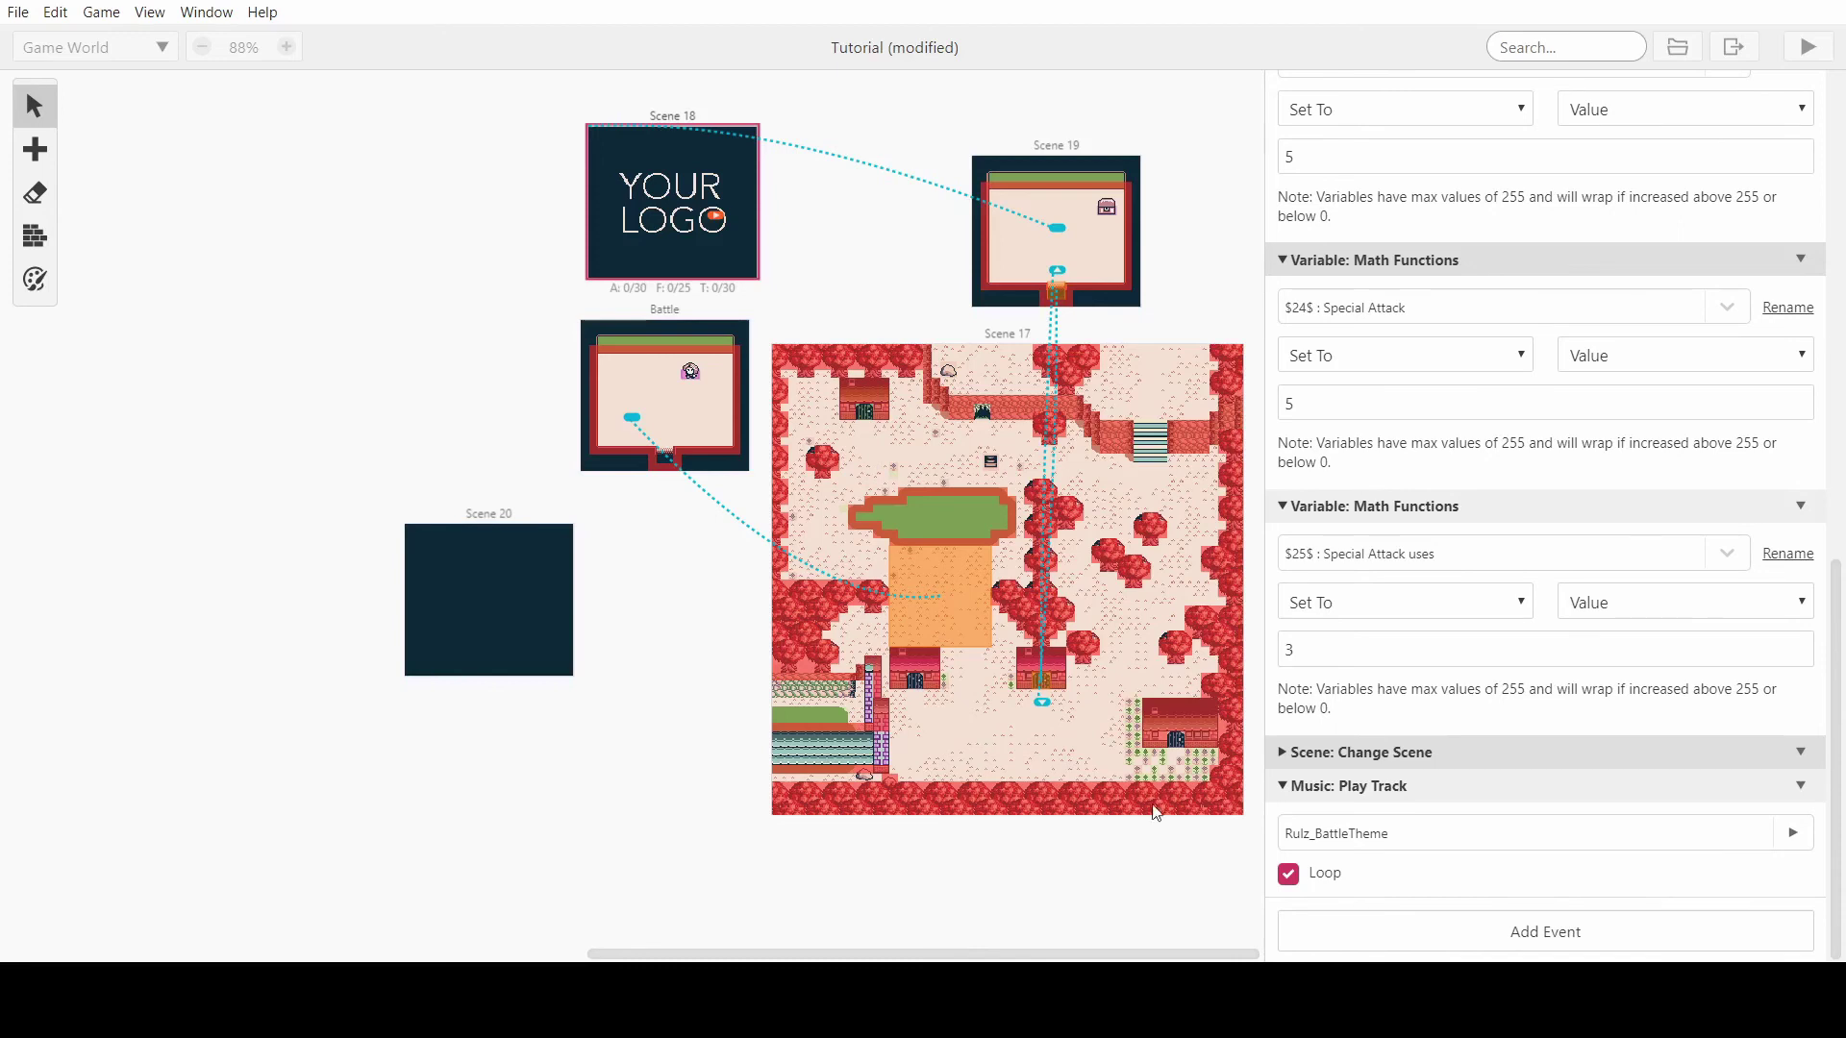
# - Set the Music: Play Track event in GB Studio to the Tutorial_Music track and preview it
pyautogui.click(1450, 833)
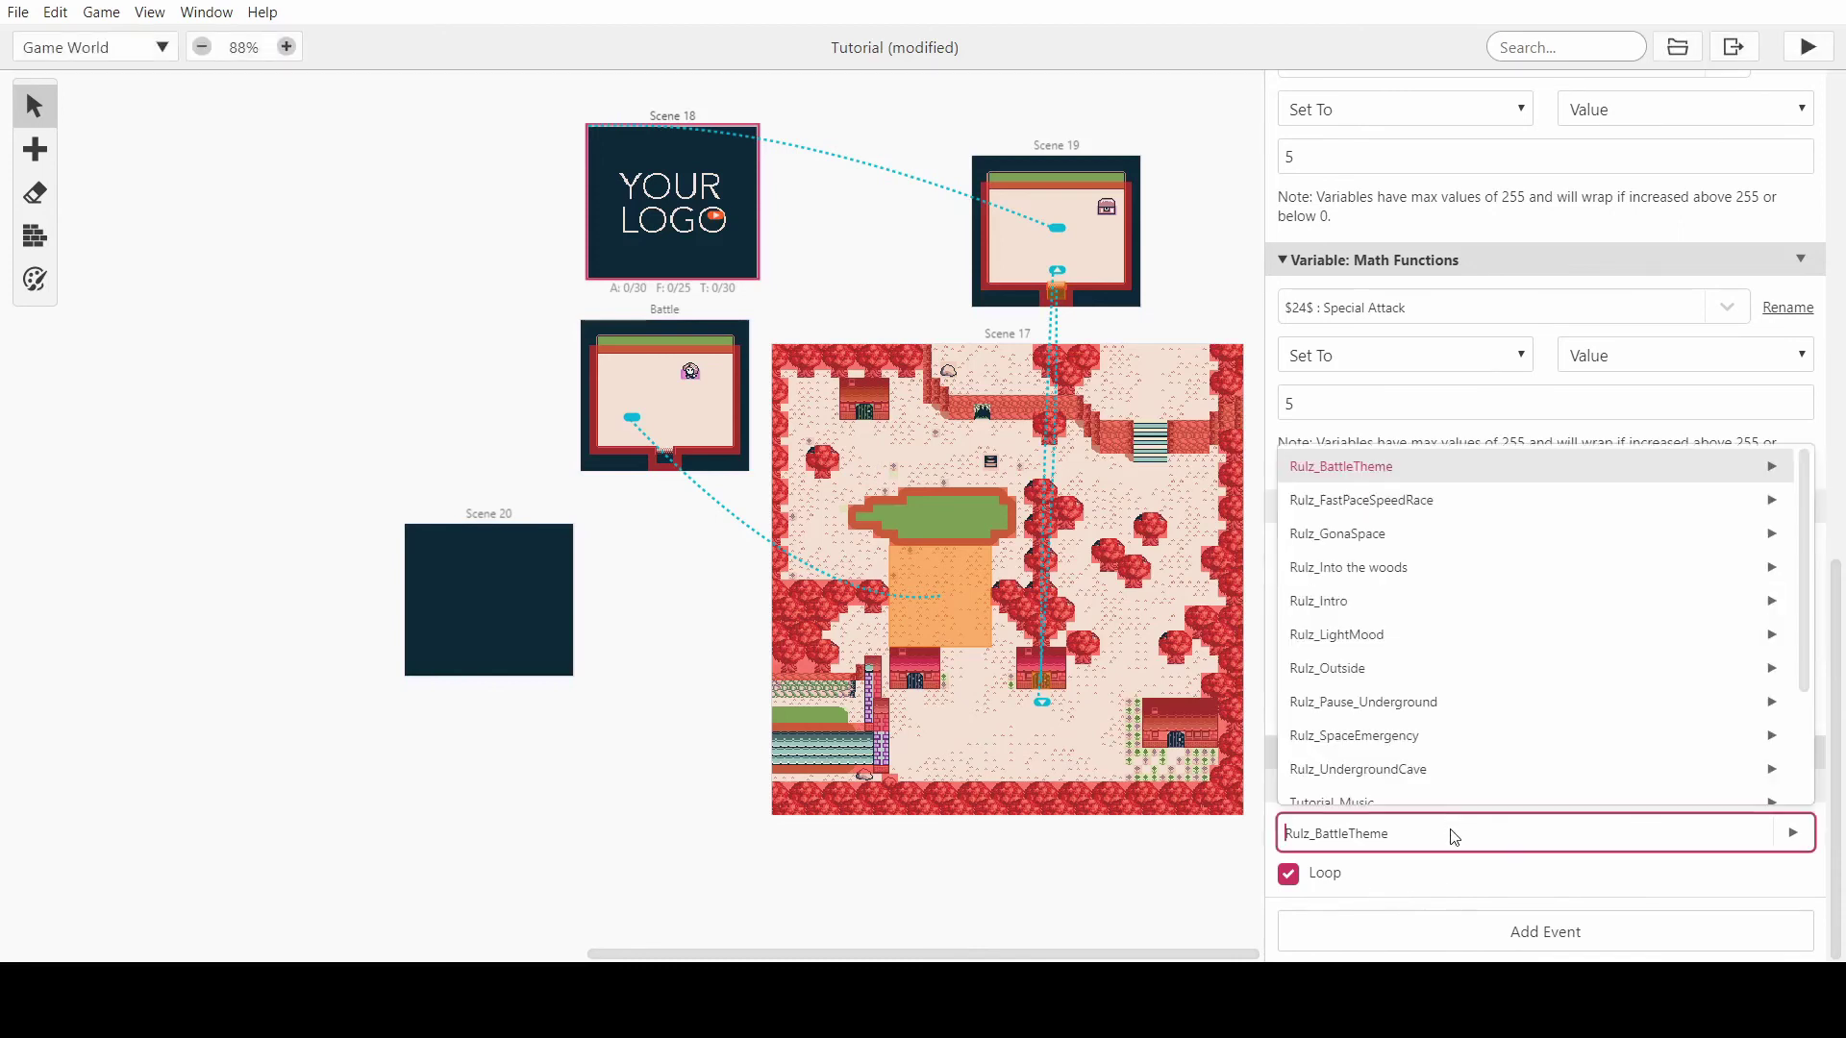
pyautogui.scroll(-2, 1396, 671)
pyautogui.click(1396, 655)
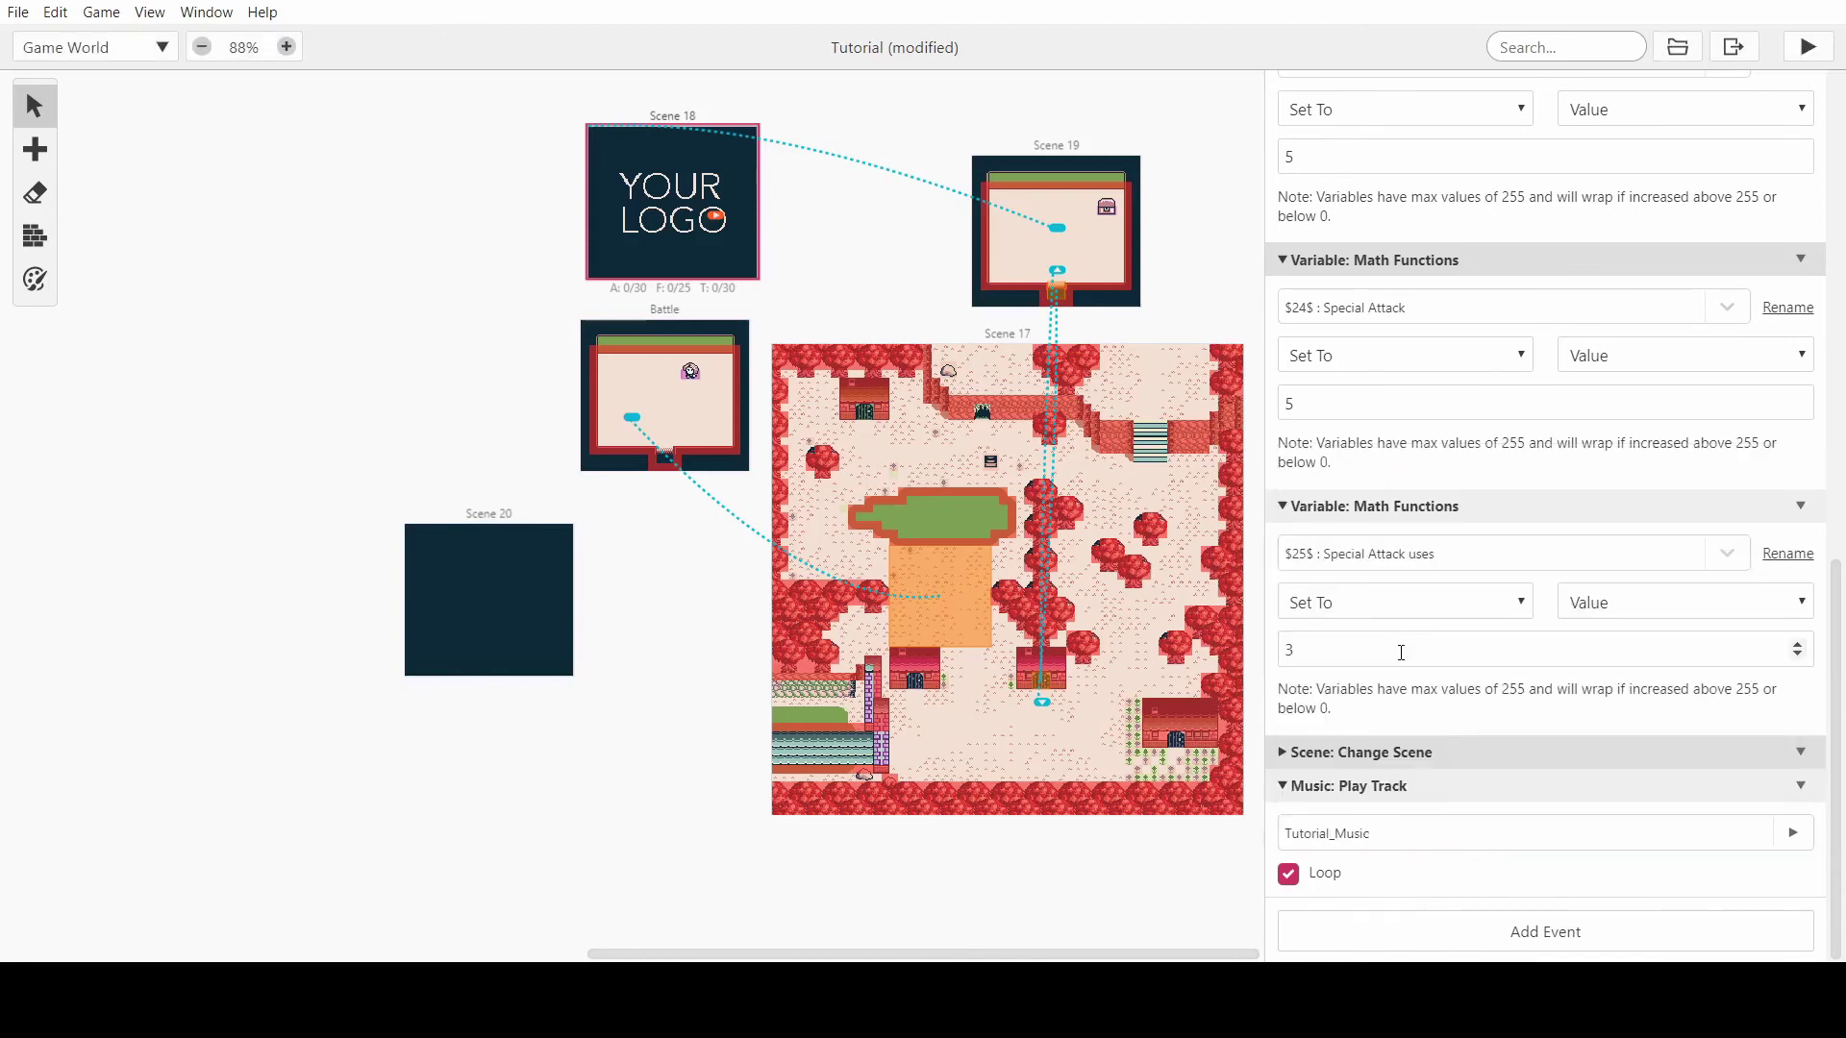
pyautogui.click(1793, 834)
pyautogui.hotkey('alt', 'Tab')
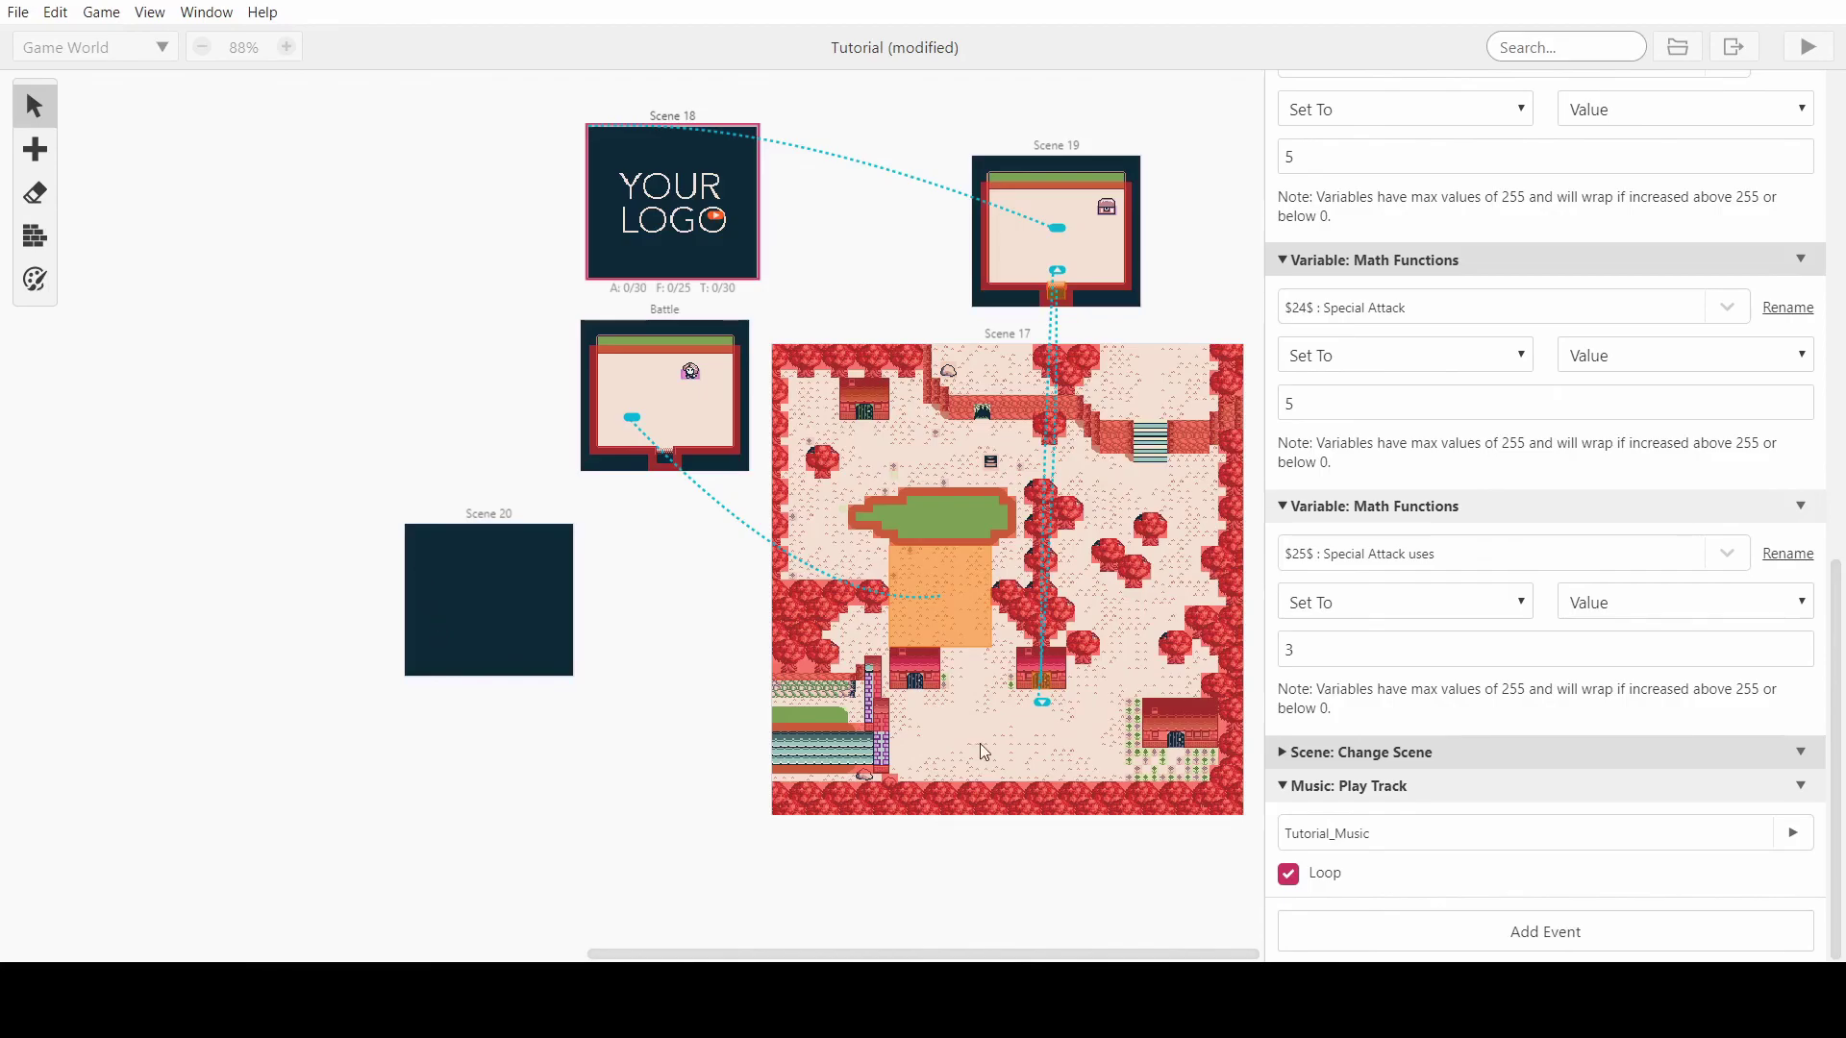
# - Switch back to OpenMPT and set the instrument of the Channel 3 notes at rows 8, 24 and 40 to 08
pyautogui.click(989, 1010)
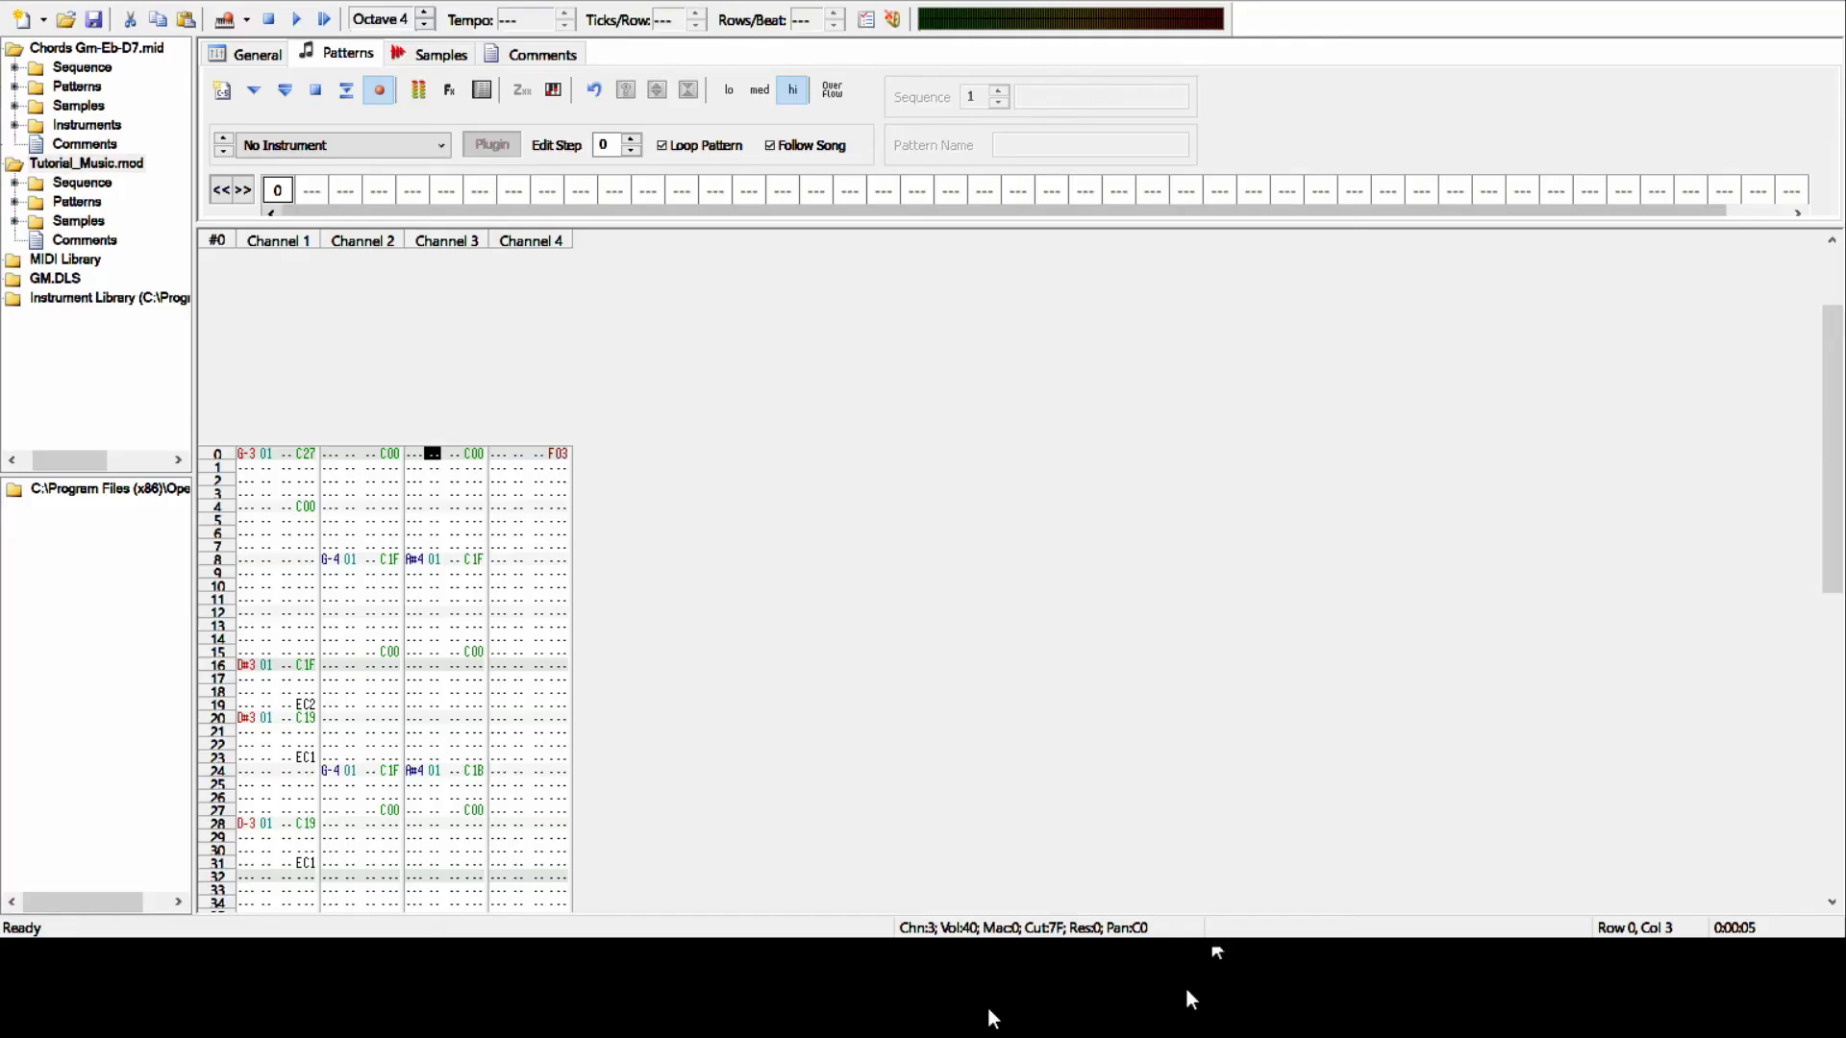
pyautogui.click(433, 546)
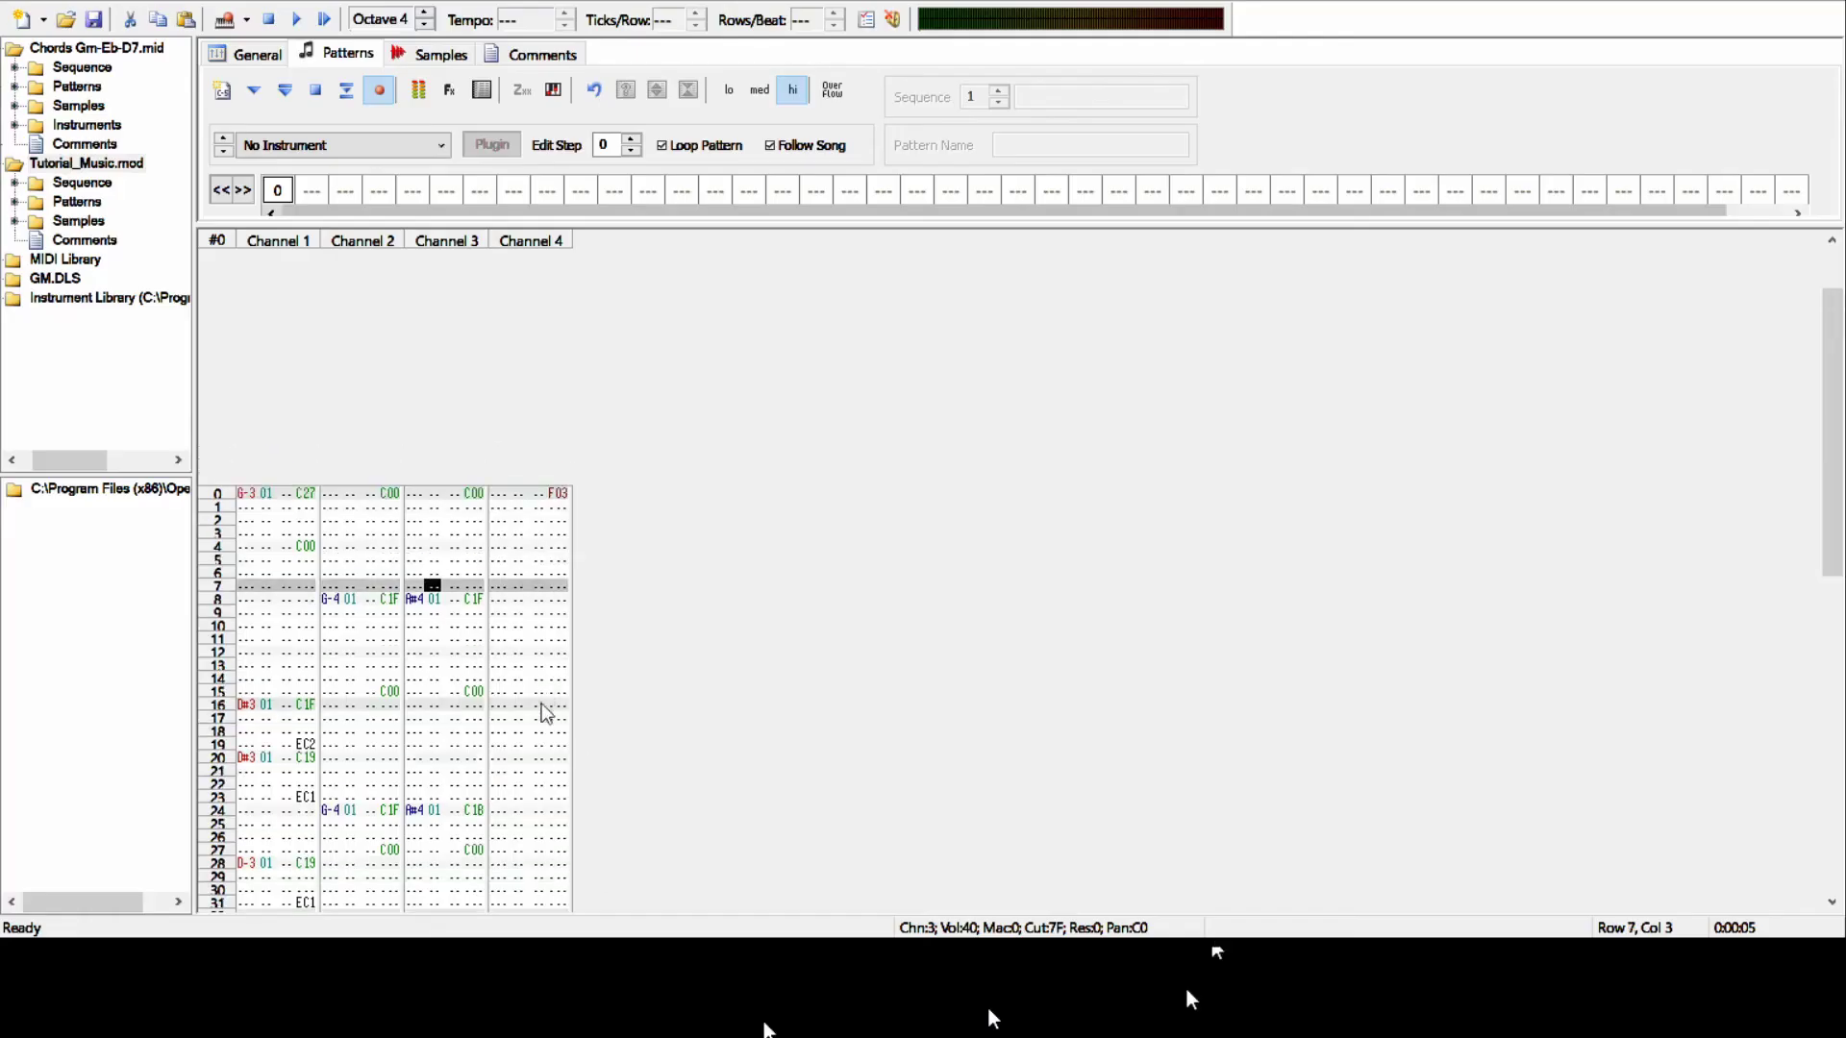
pyautogui.click(432, 598)
pyautogui.scroll(-1, 541, 756)
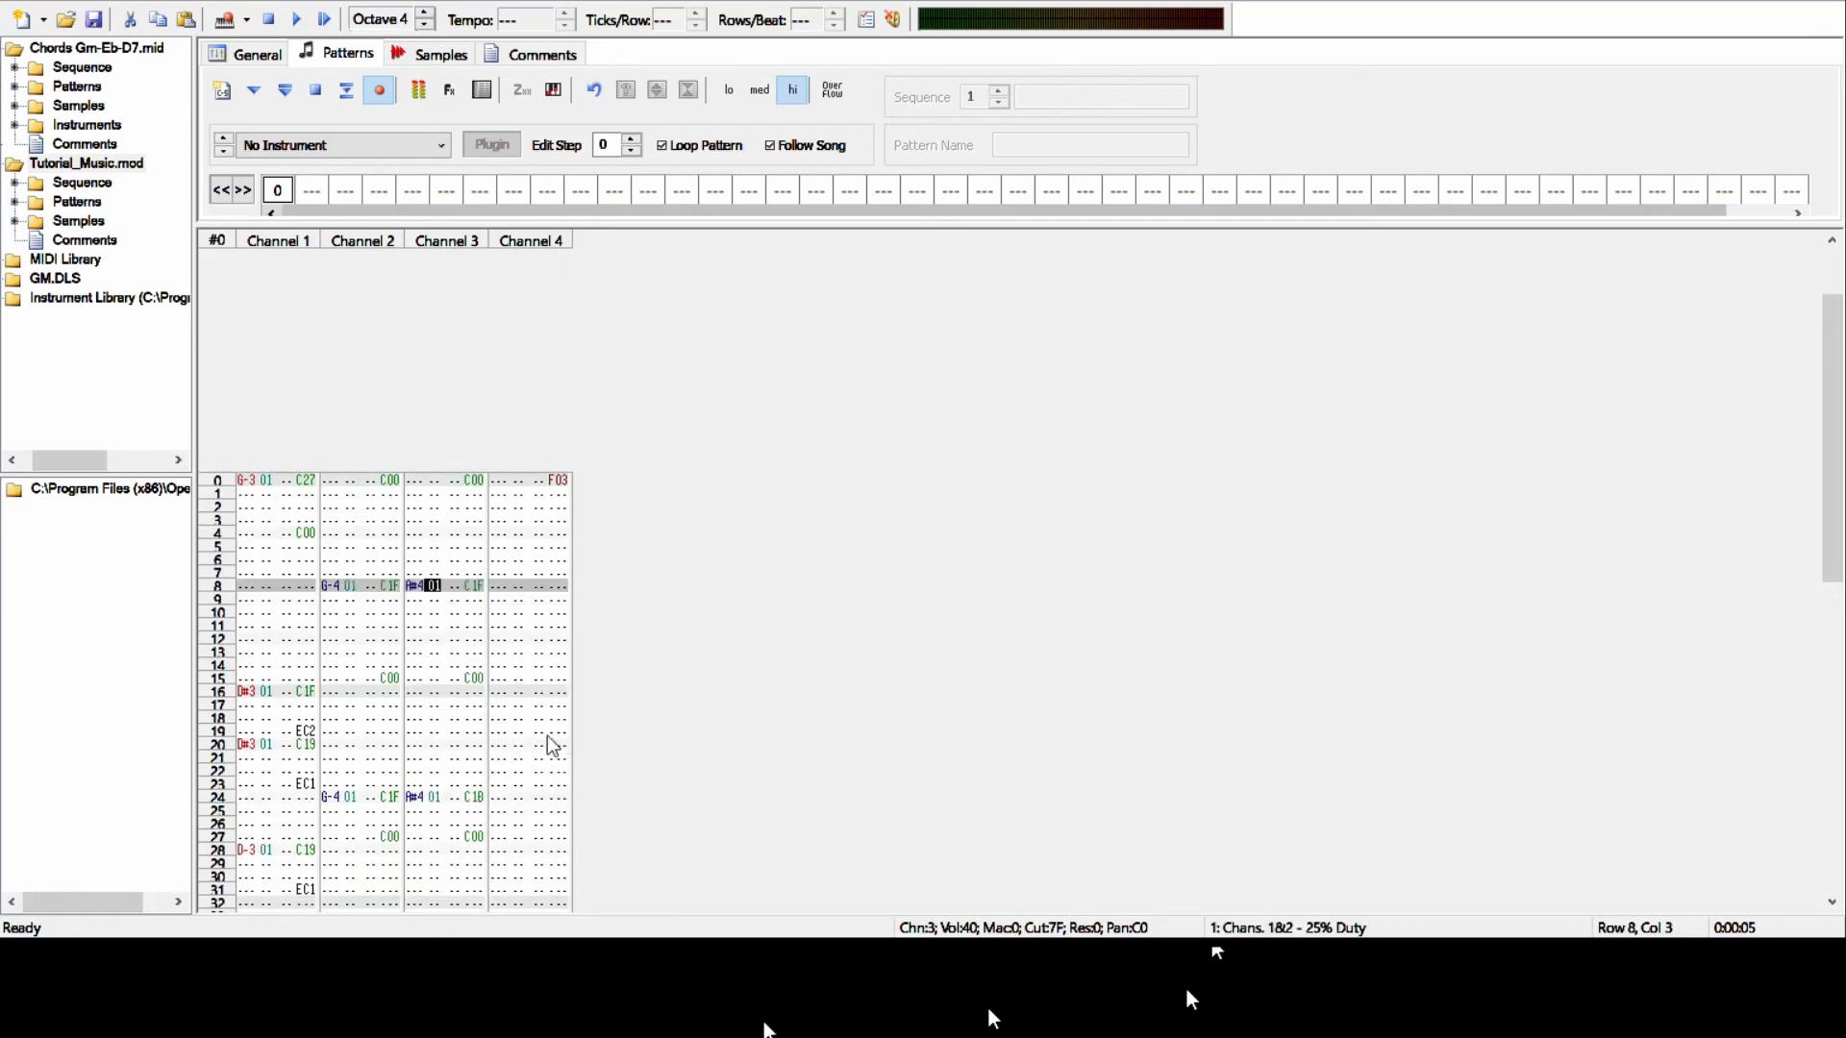
pyautogui.write('8')
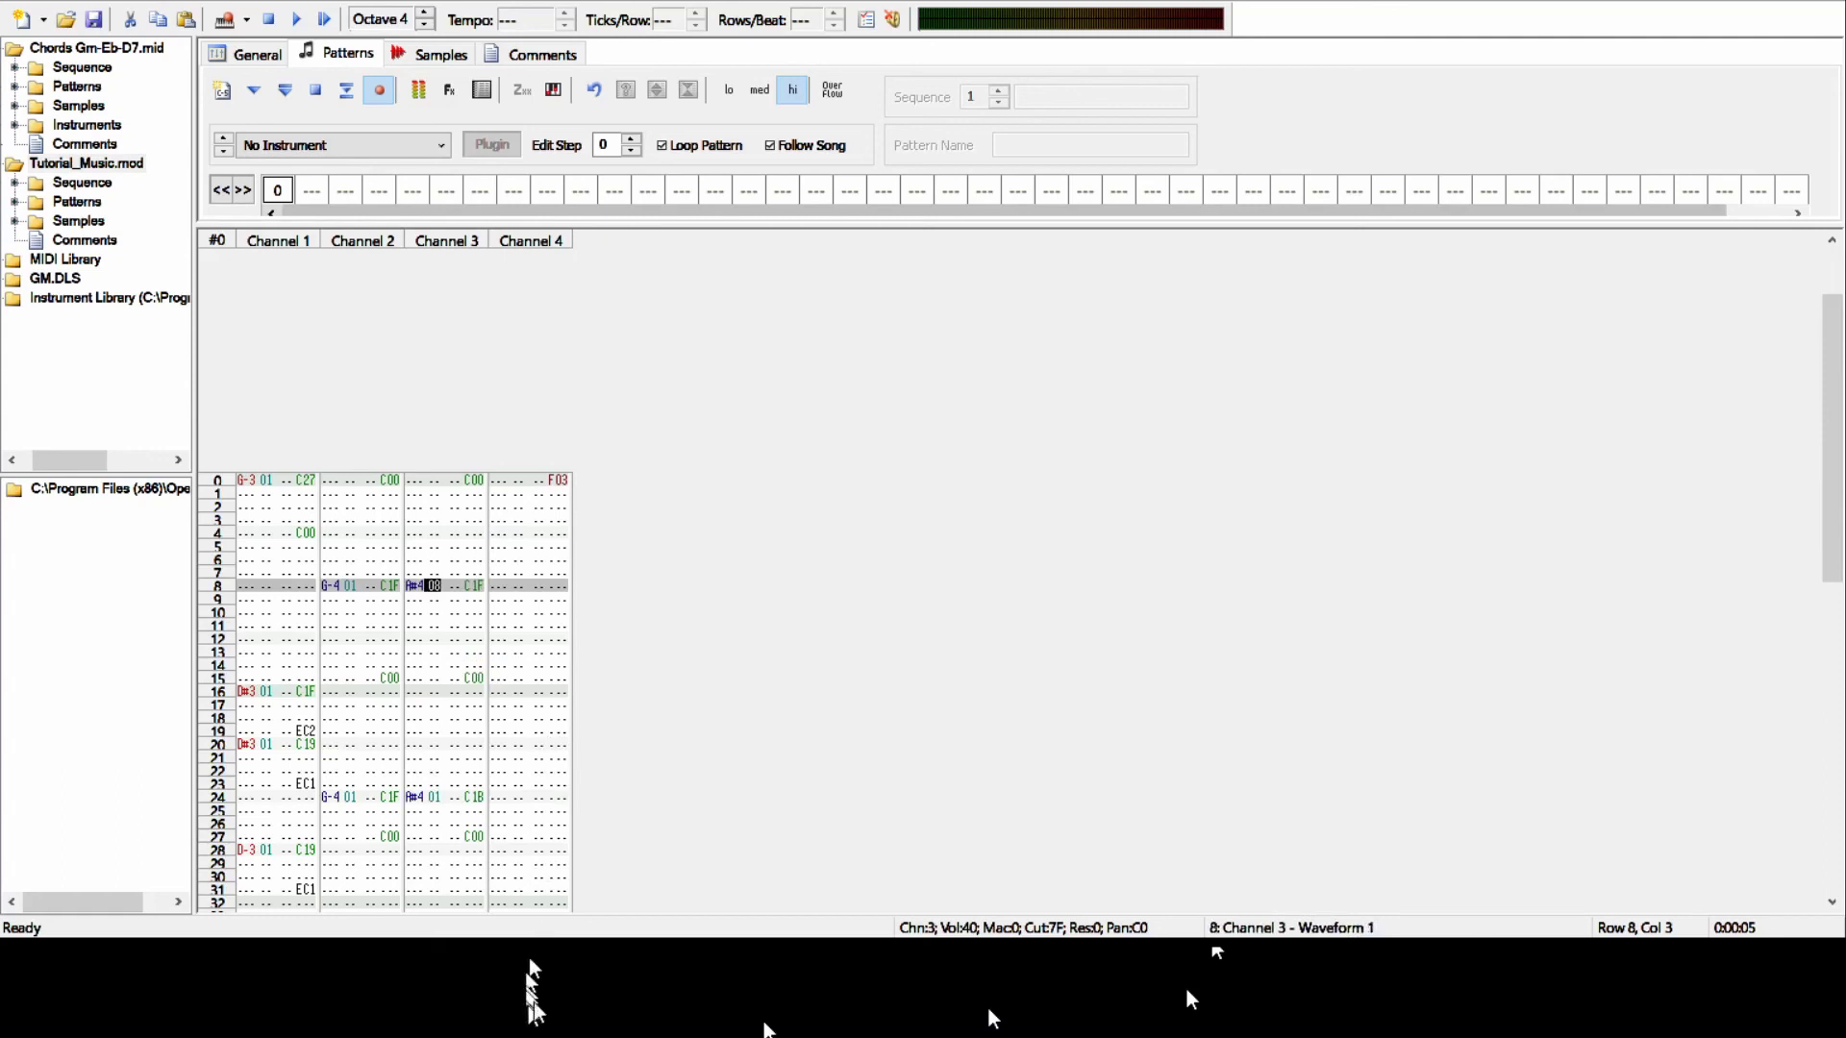
pyautogui.press('pagedown')
pyautogui.write('8')
pyautogui.press('pagedown')
pyautogui.write('8')
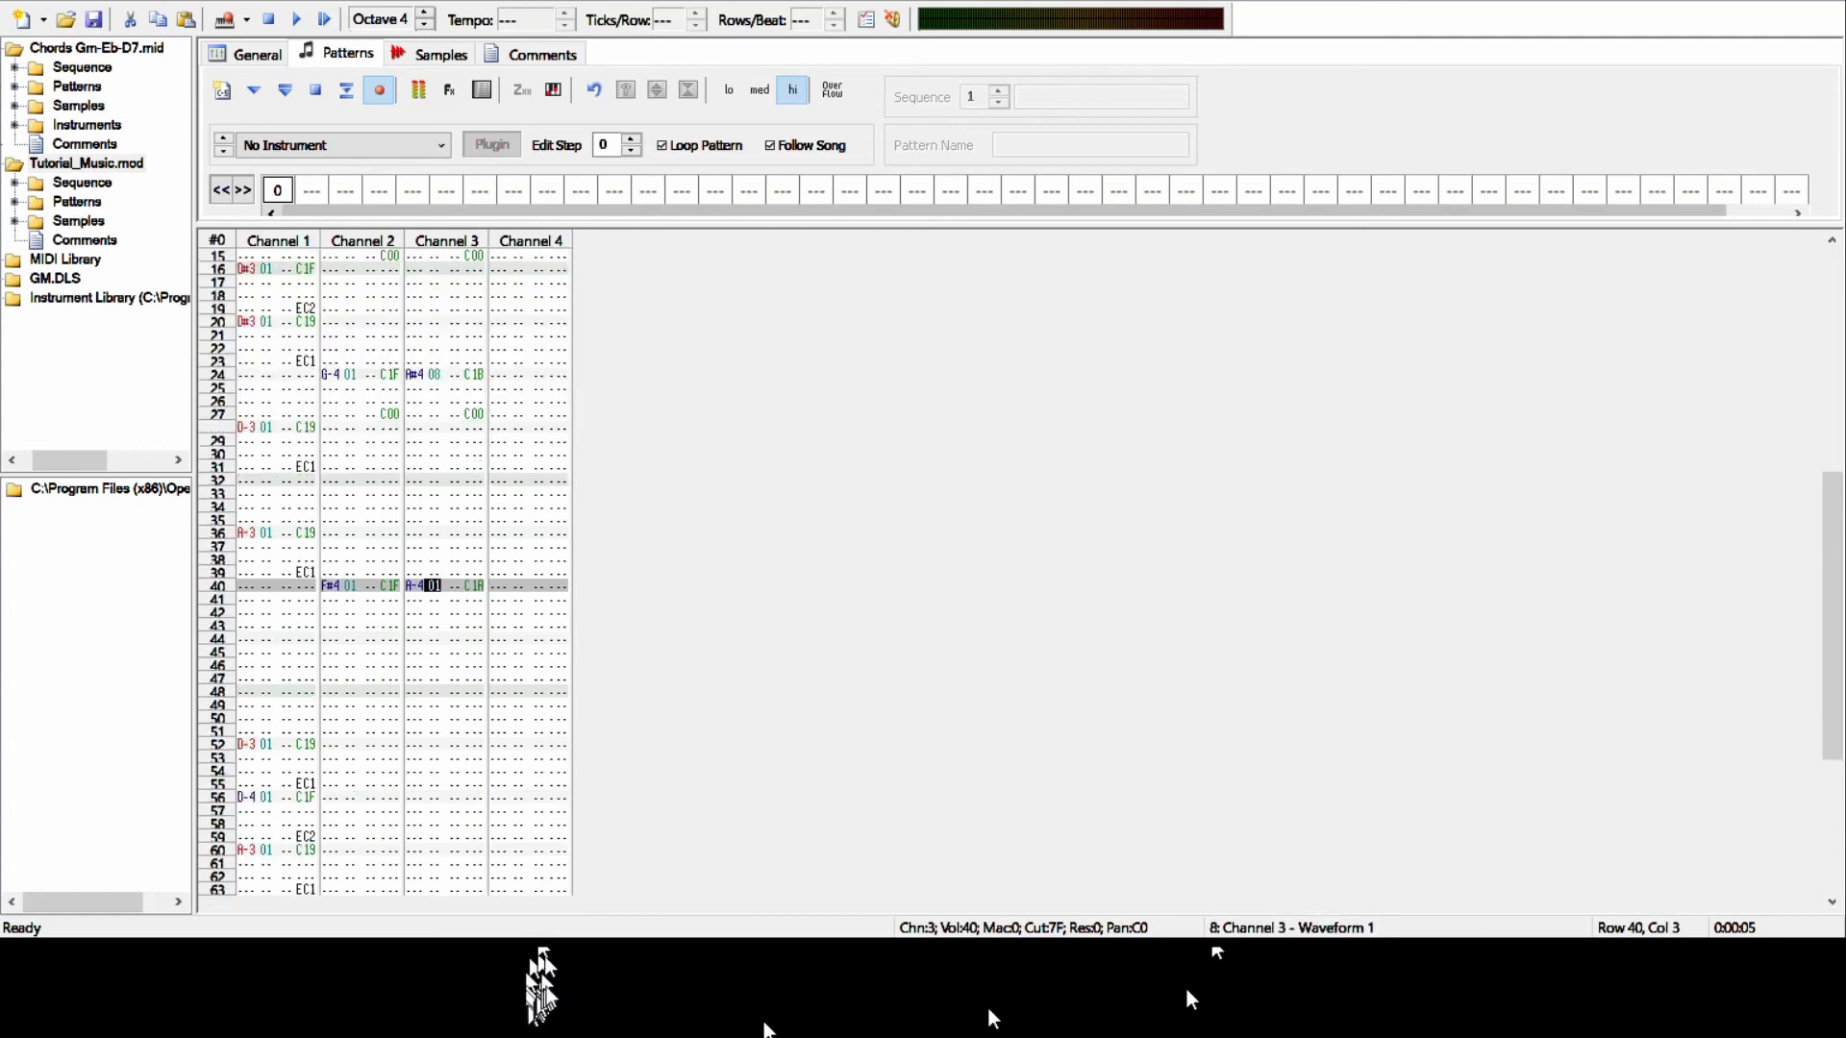
pyautogui.scroll(4, 519, 833)
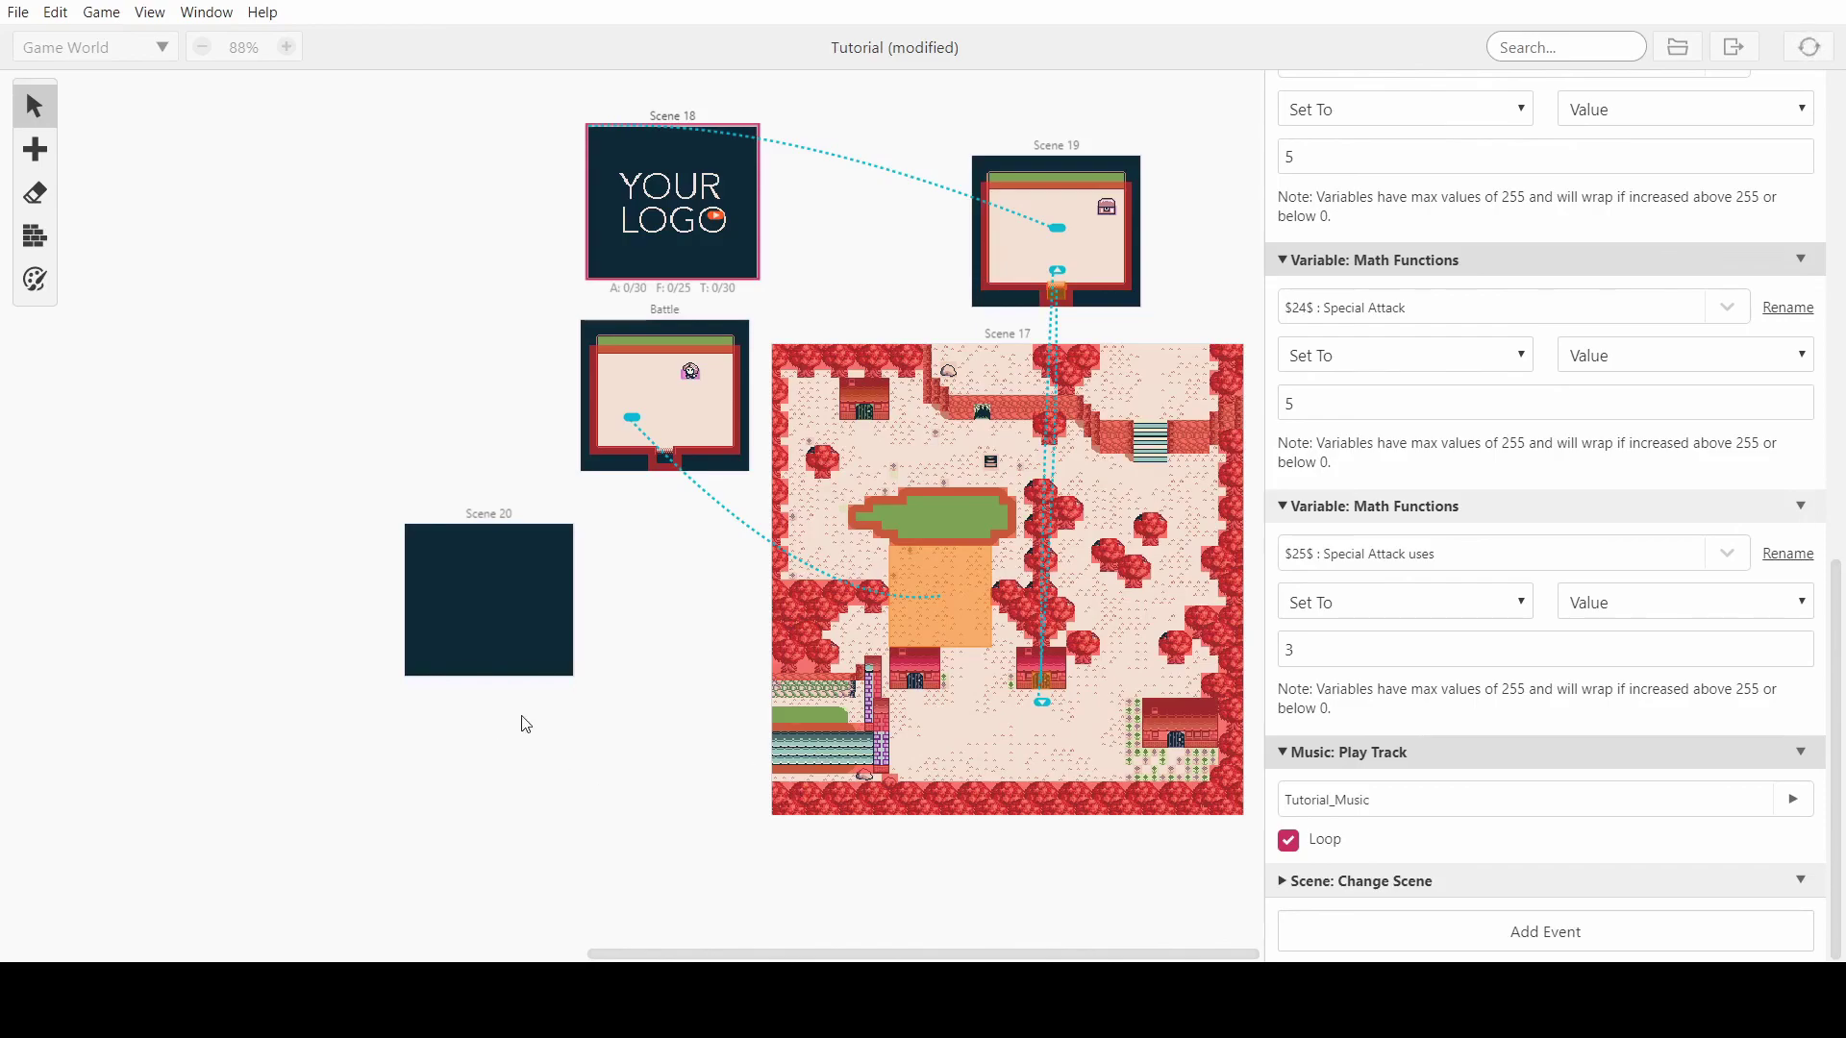
# - Switch to the OneMotion Chord Player page in the browser
pyautogui.hotkey('alt', 'Tab')
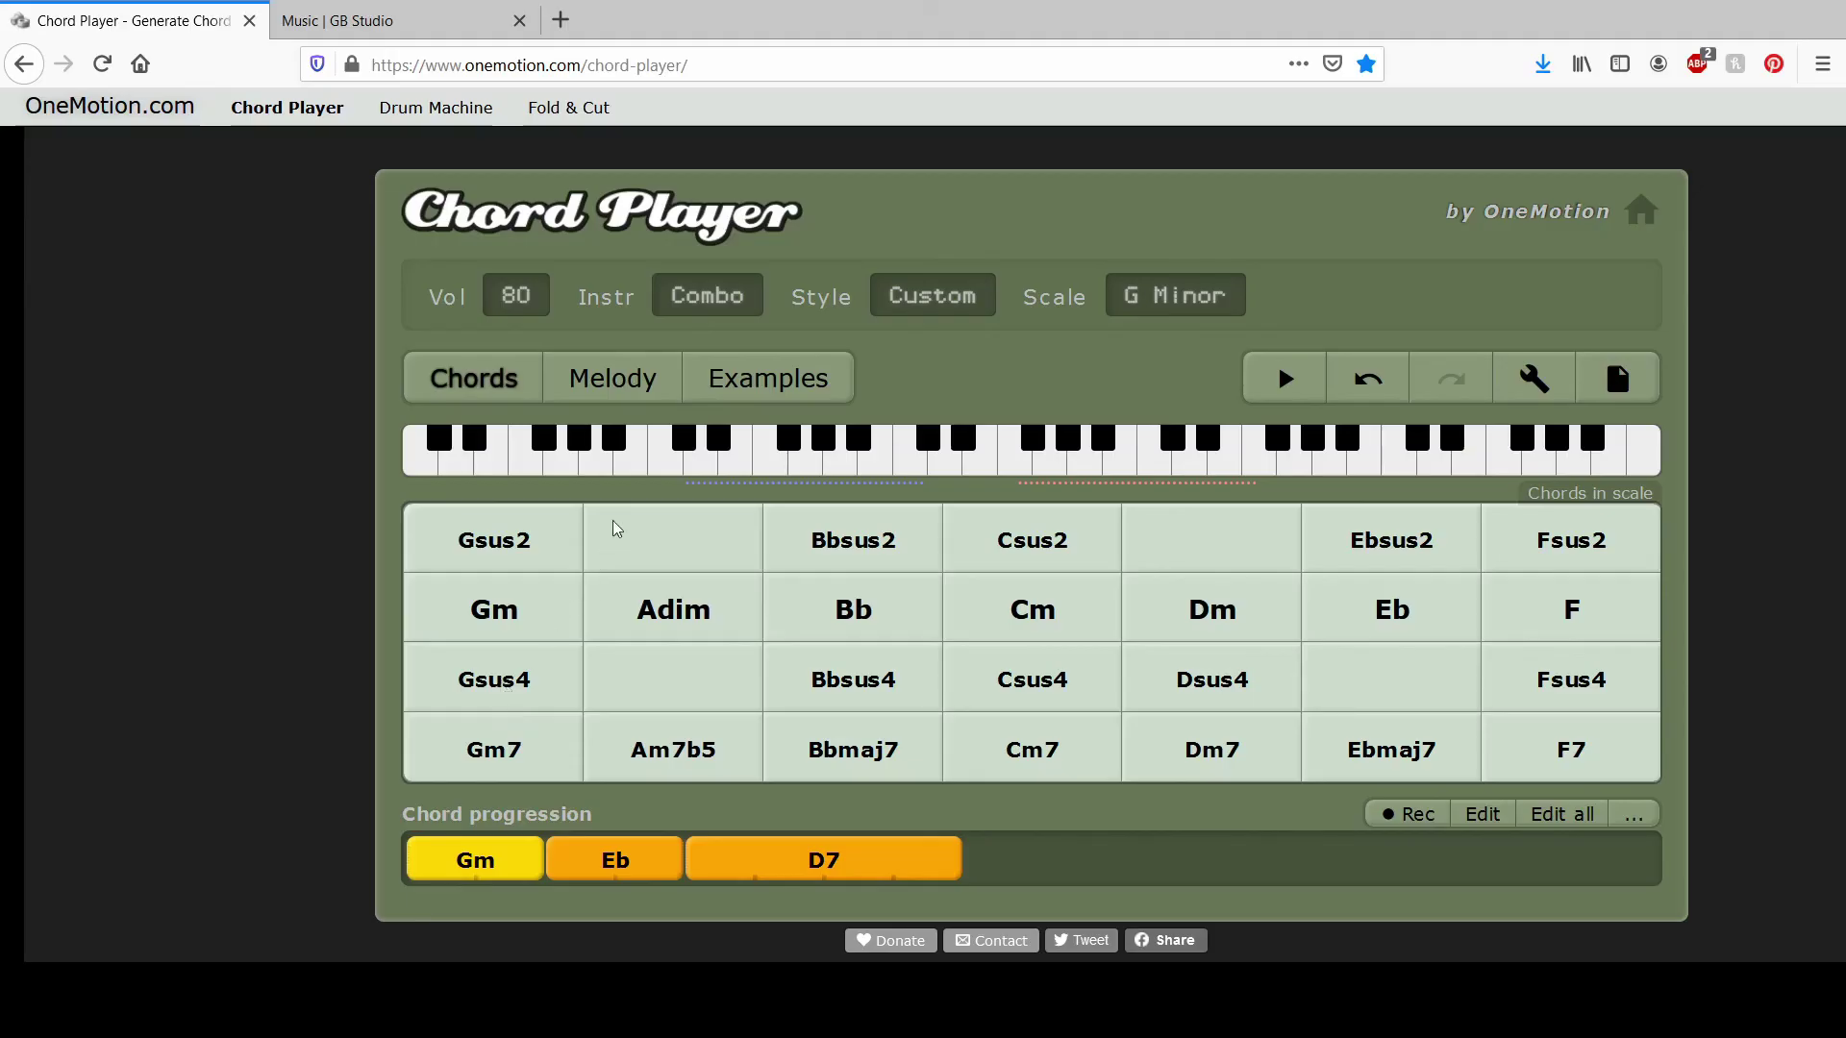